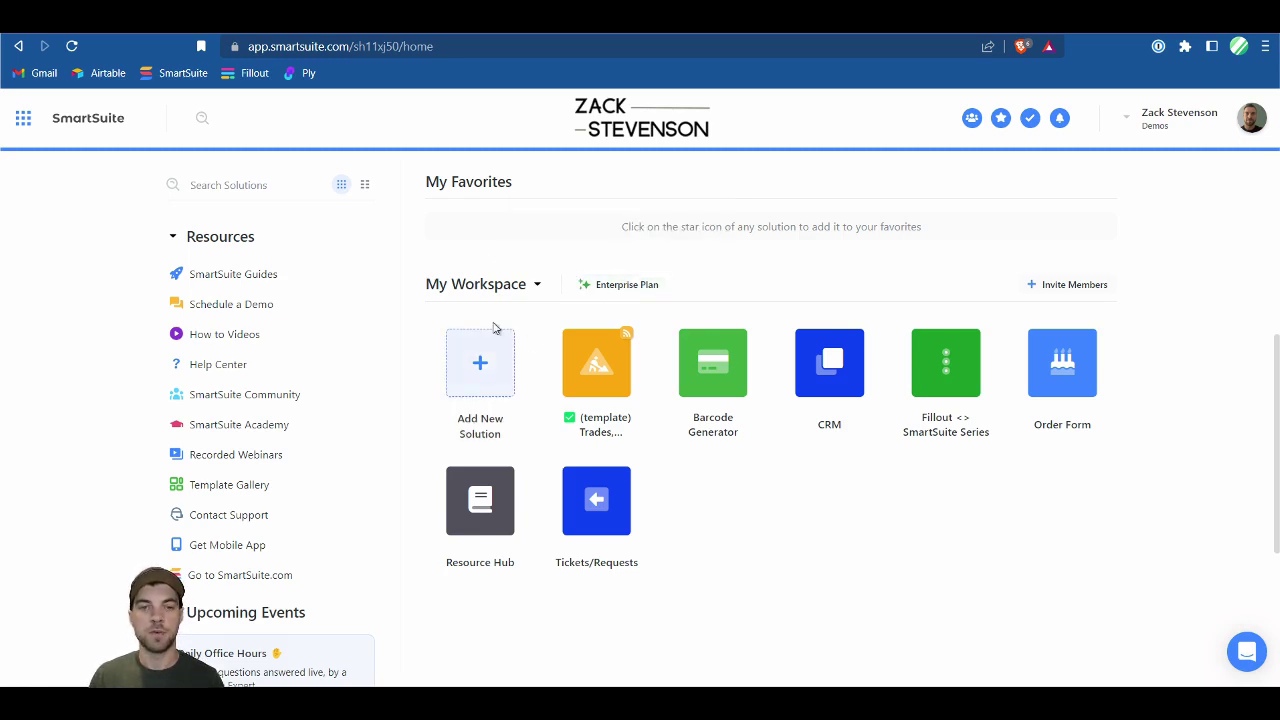
- Create a new solution from scratch and delete its Assigned To, Priority, Status and Due Date fields
left_click(491, 366)
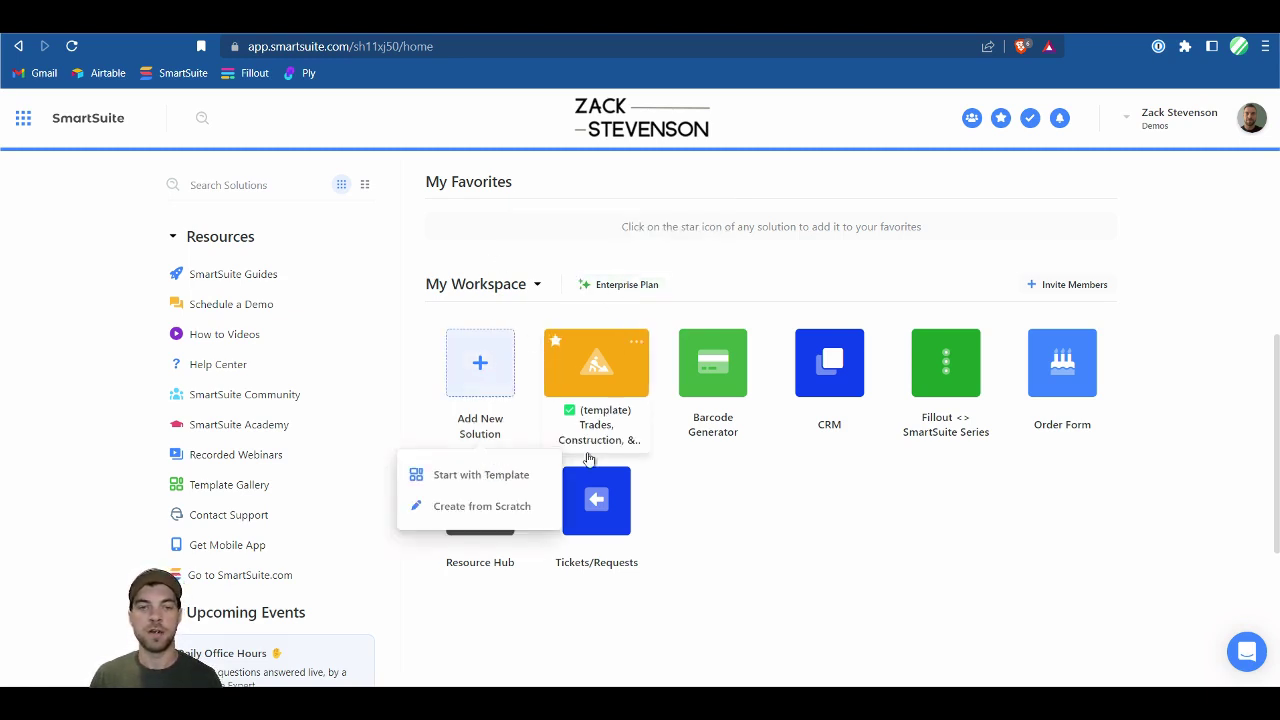
left_click(495, 507)
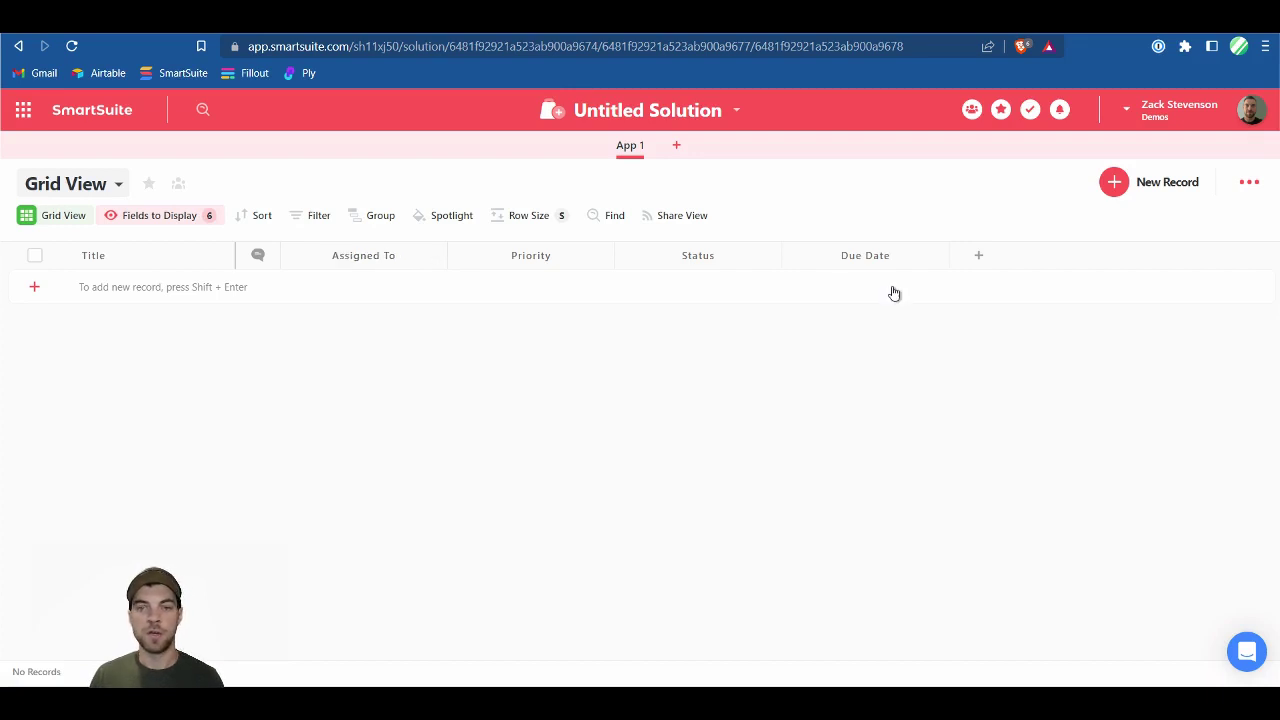
right_click(854, 440)
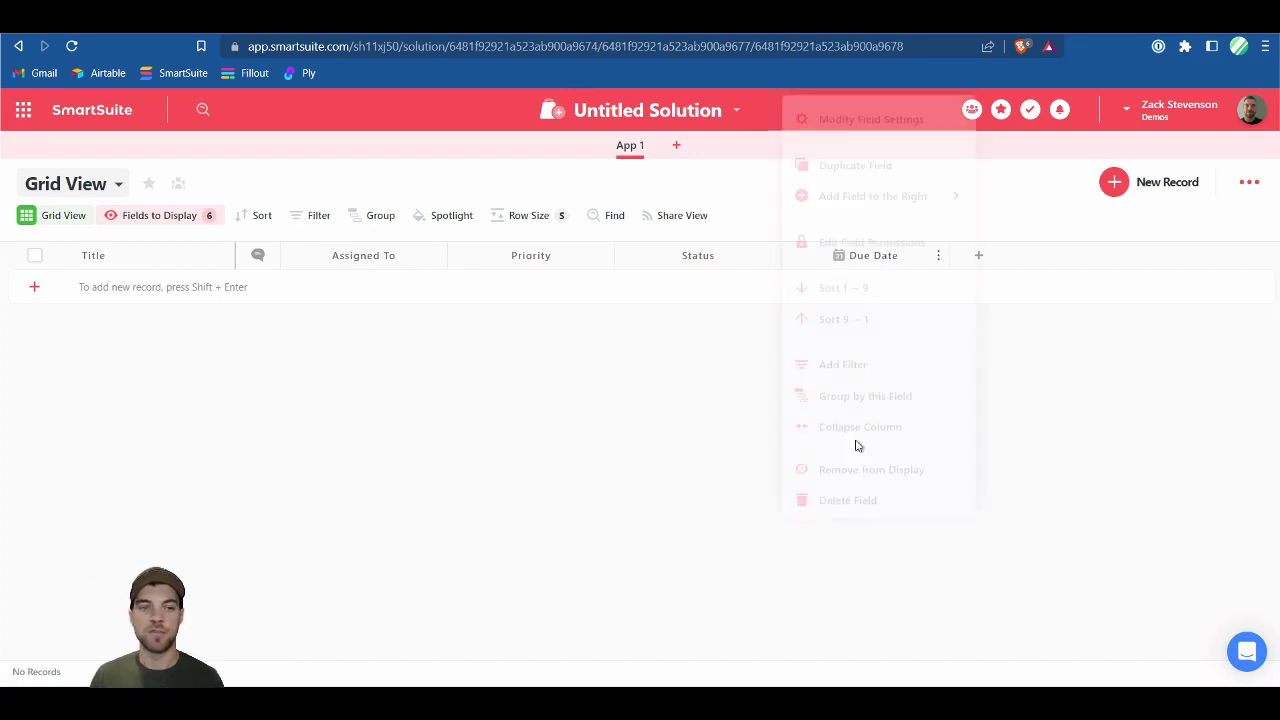
left_click(842, 497)
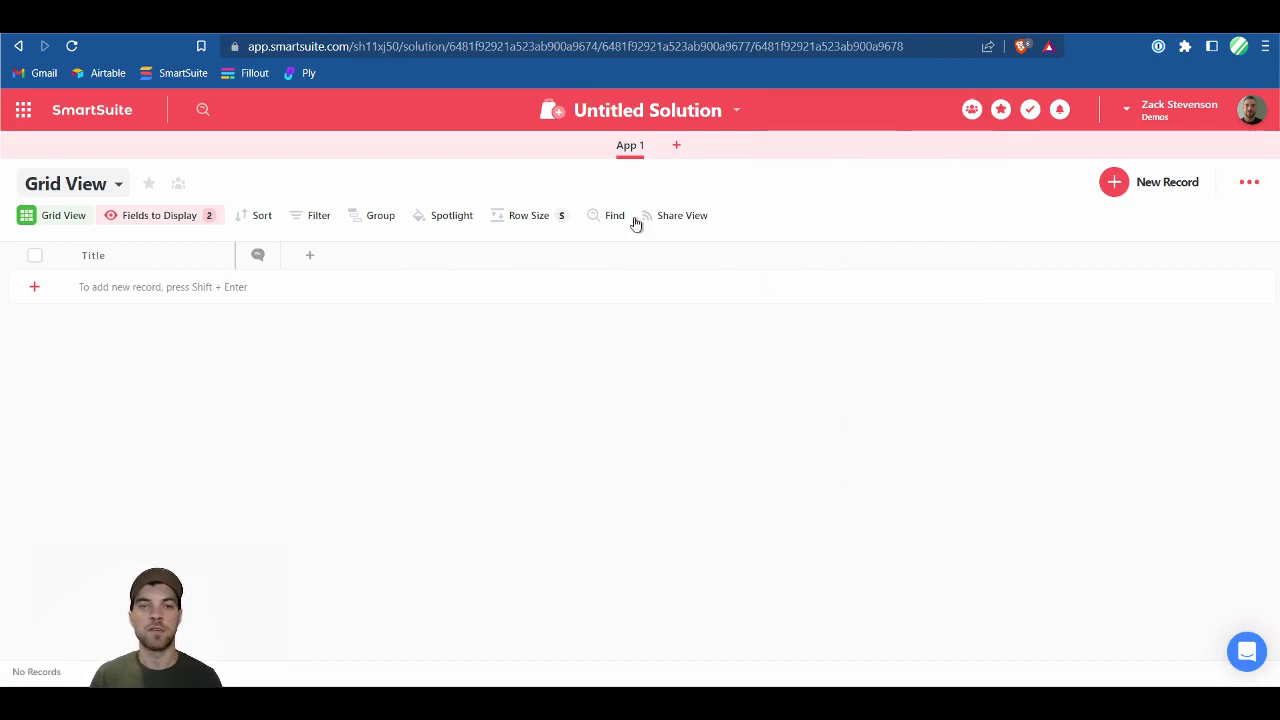
- Rename the untitled solution as "Cake Order Form"
left_click(636, 124)
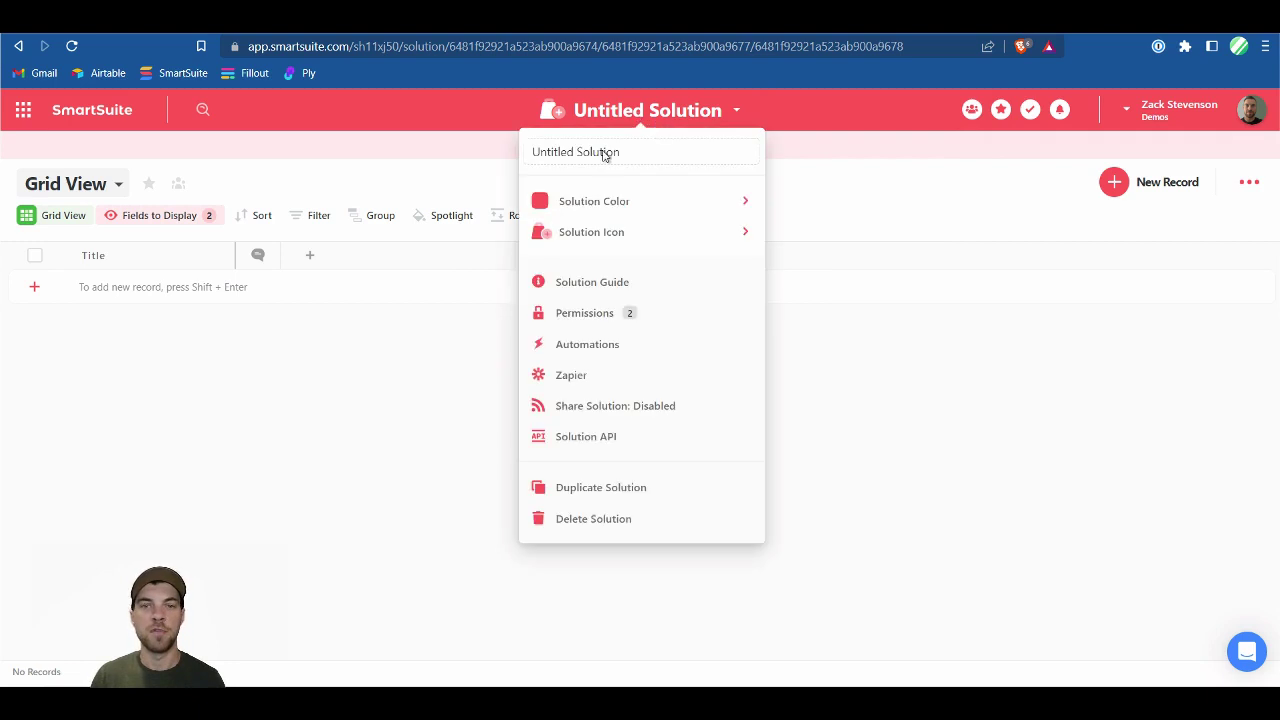
left_click_drag(661, 154, 533, 148)
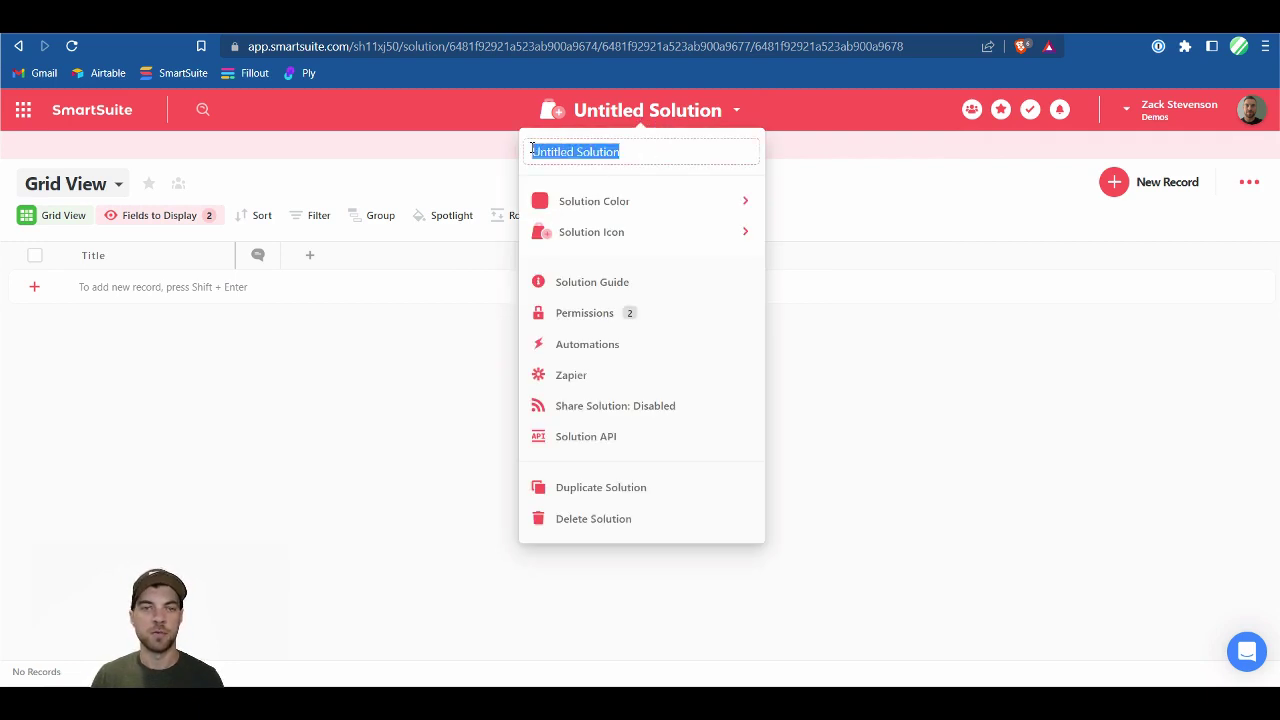
type("Cake C")
key("BackSpace")
type("Order Form")
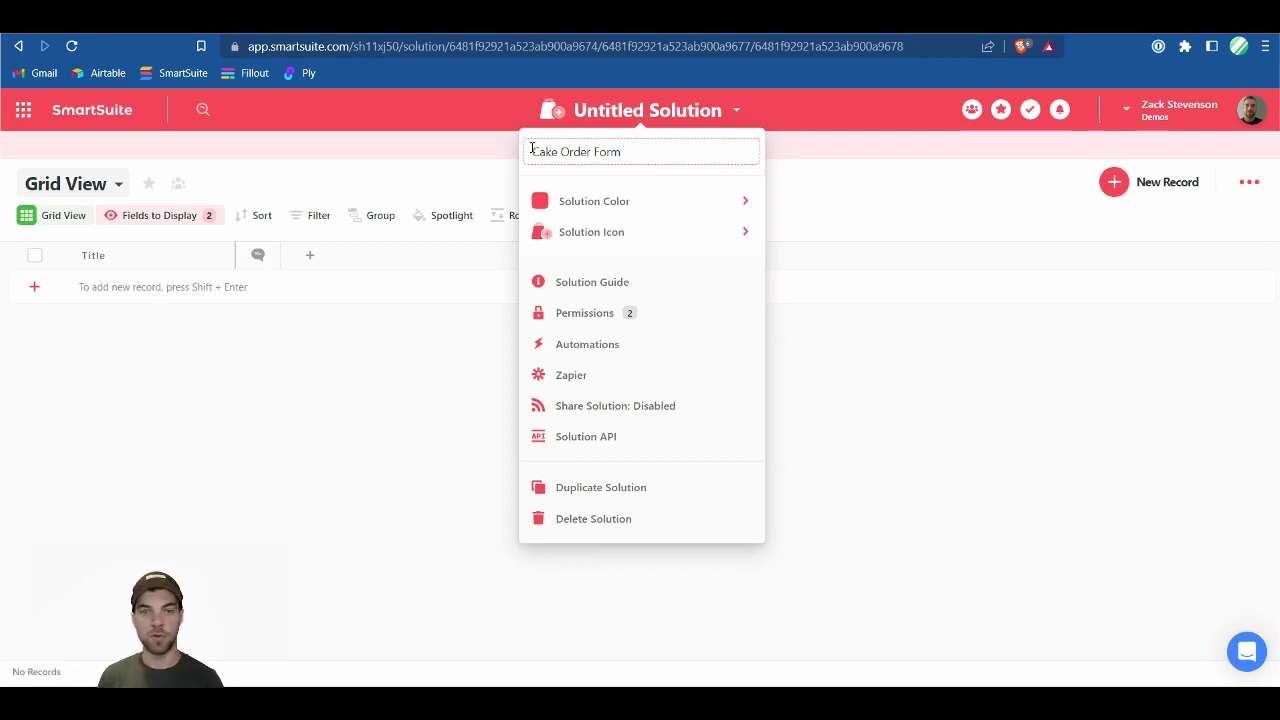
- Search the solution icons for "cake" and set the cake icon for the solution
left_click(652, 240)
left_click(813, 215)
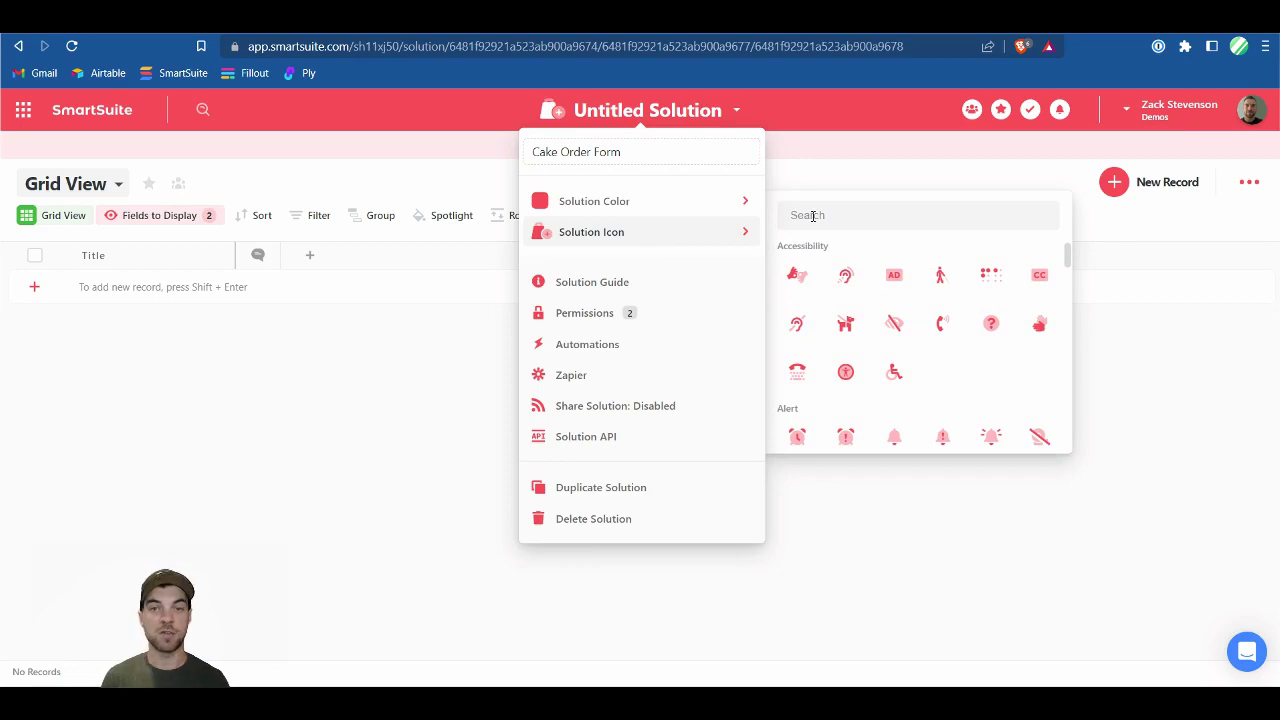
type("cake")
left_click(800, 266)
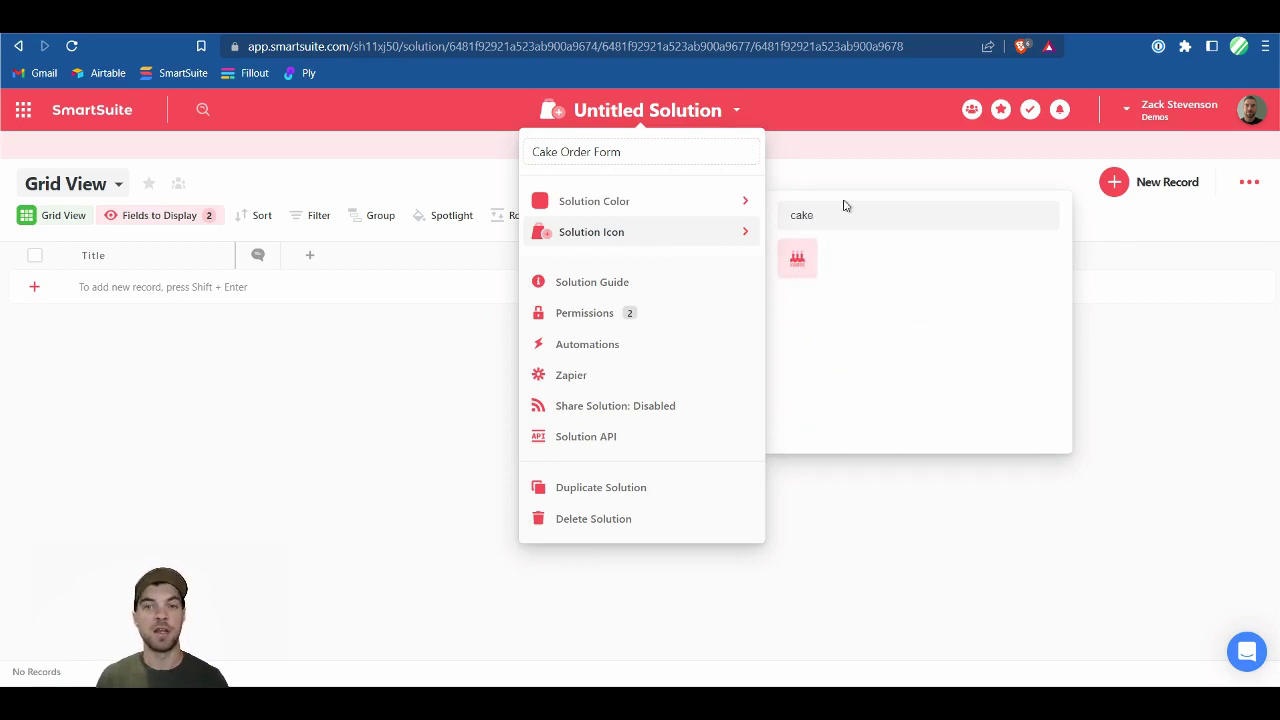
left_click(438, 400)
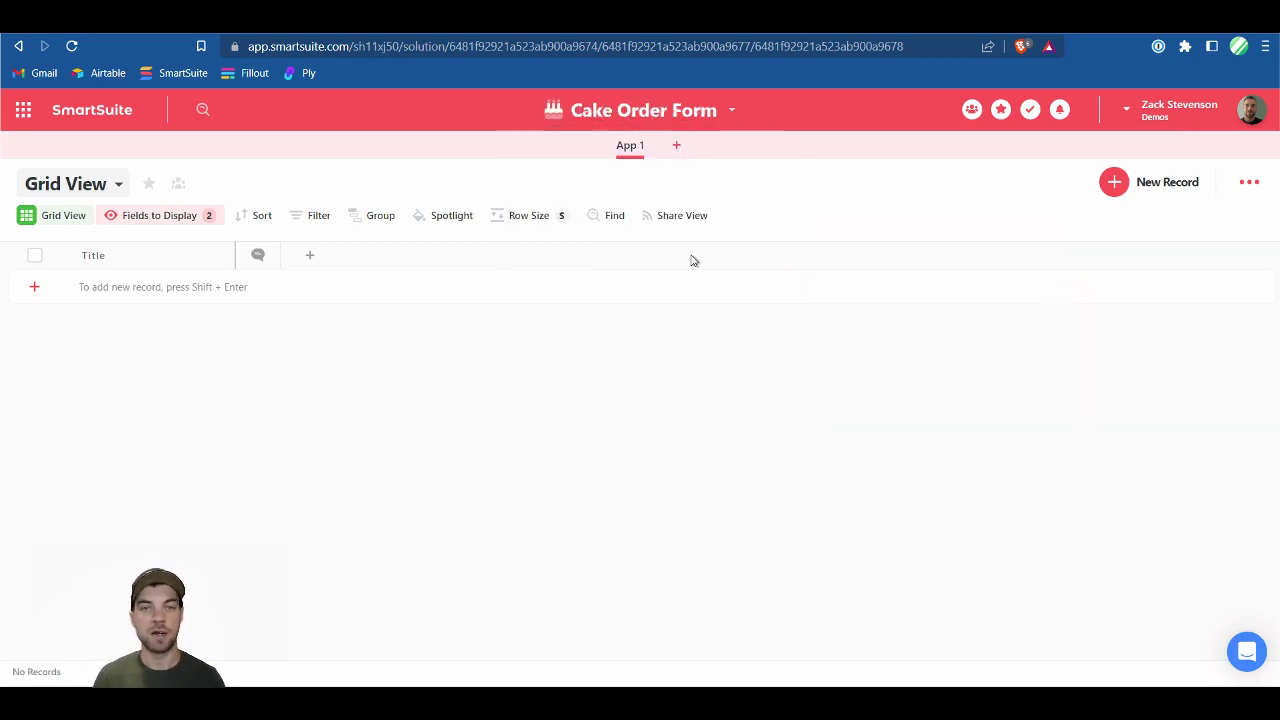
- Rename the solution's first app, App 1, as "Orders"
double_click(628, 148)
type("Orders")
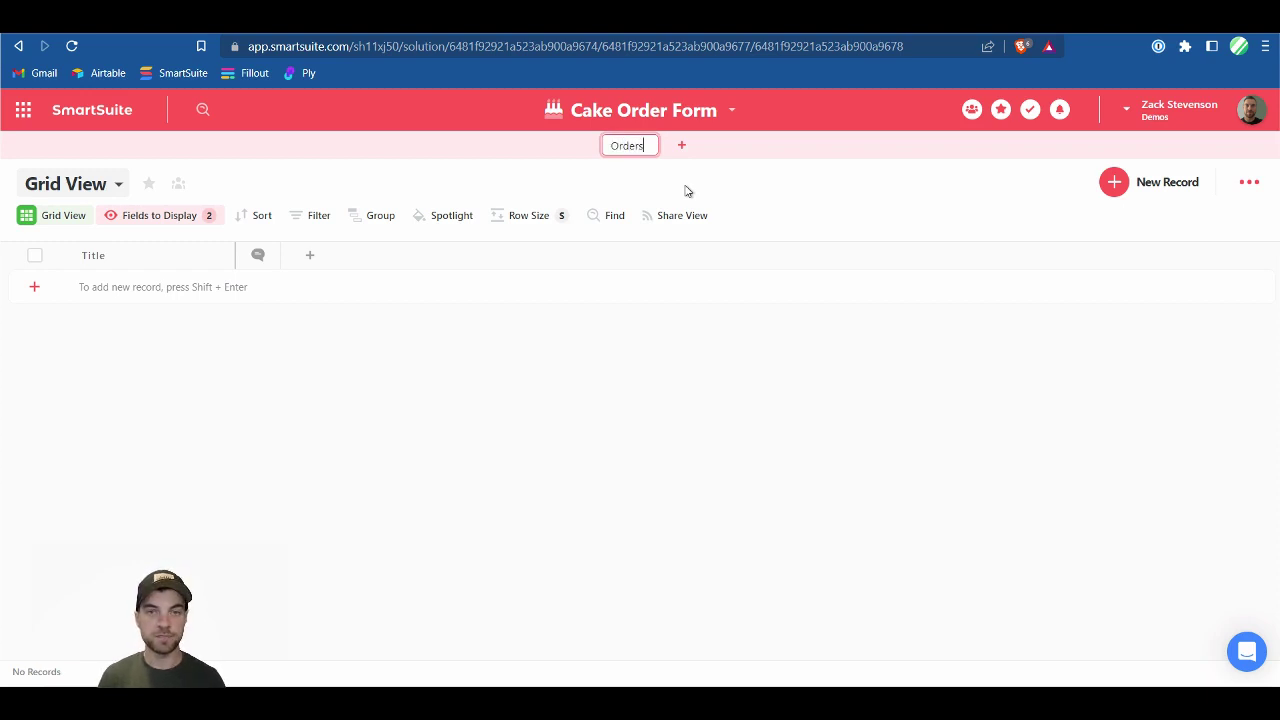
key("Return")
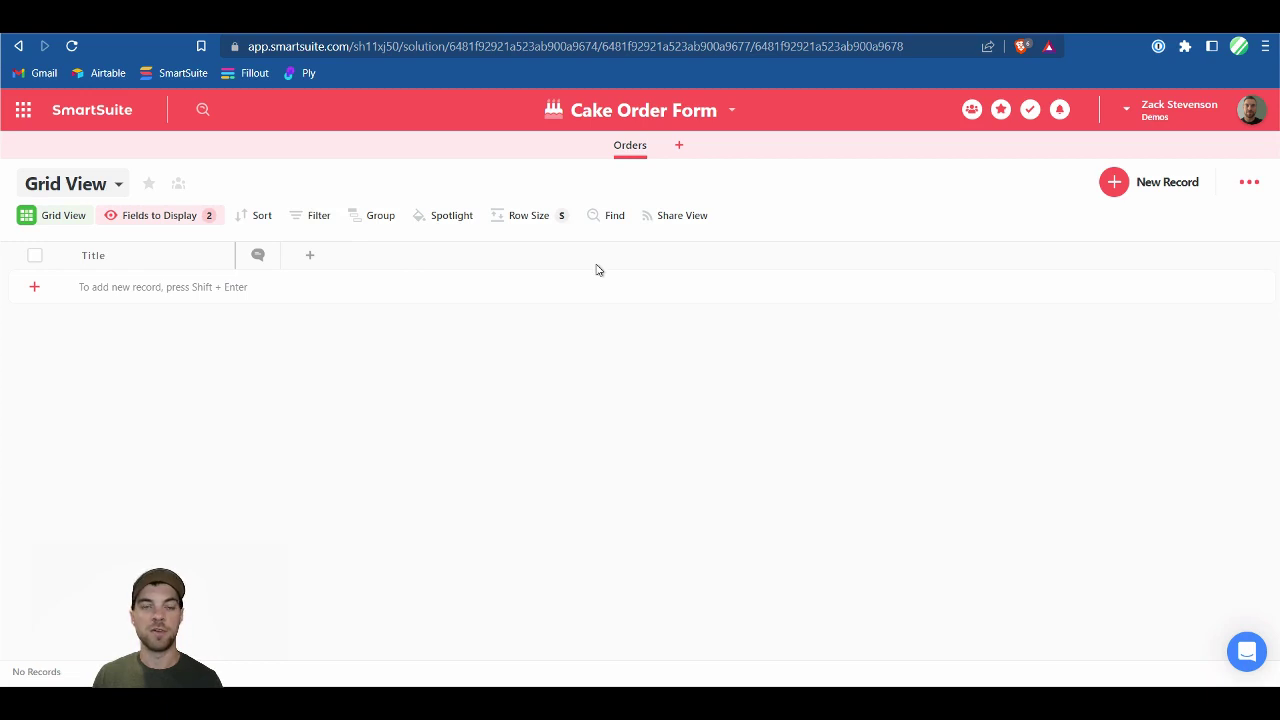
- Duplicate the Orders app without its records and name the copy "Line Items"
left_click(653, 151)
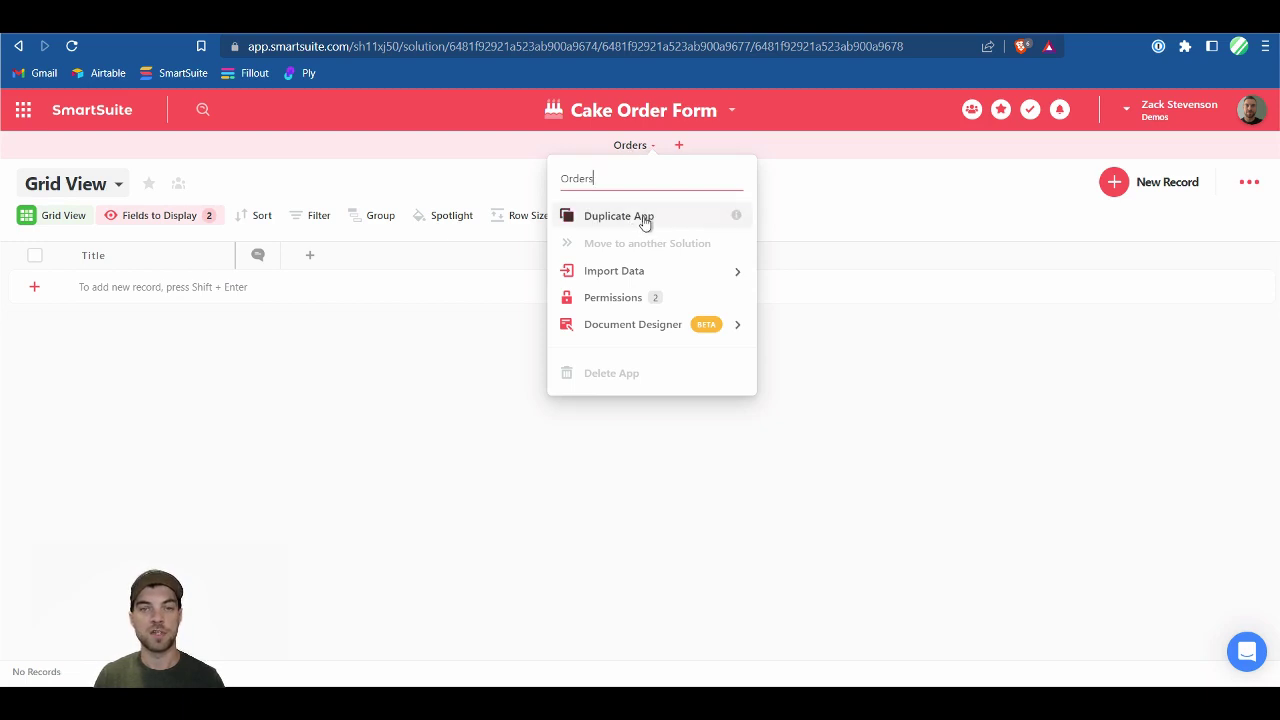
key("Return")
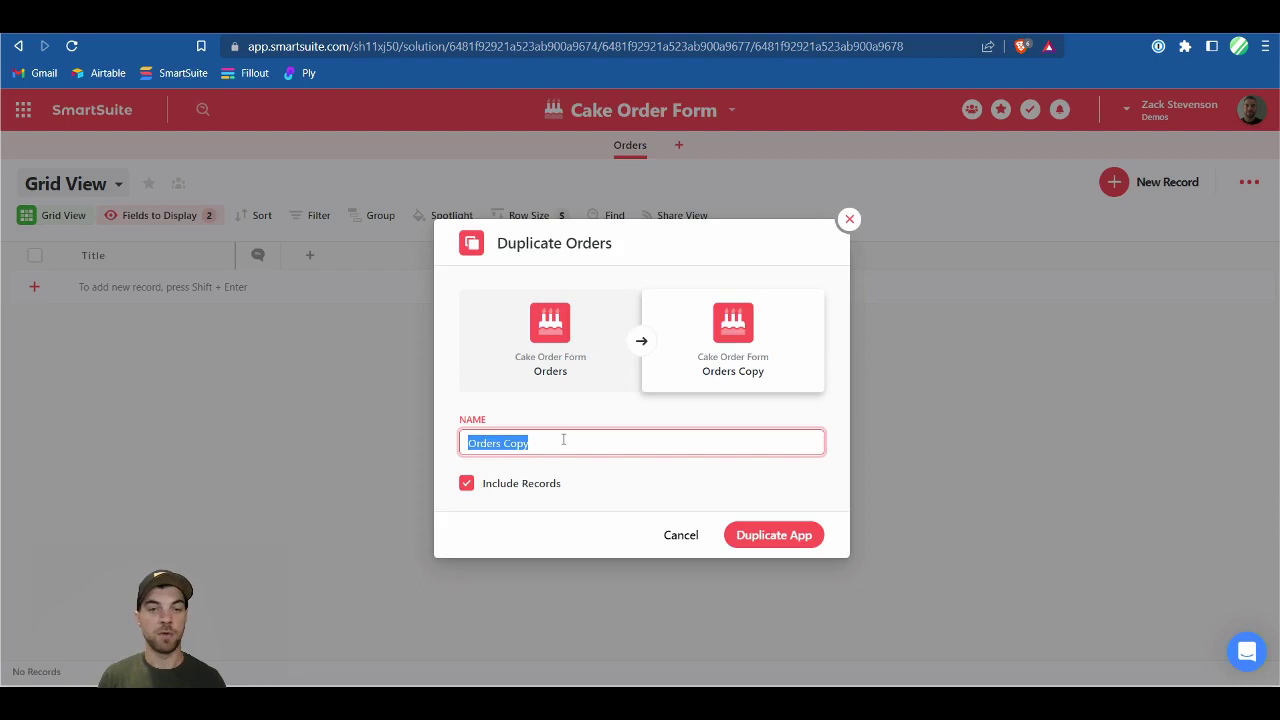
type("L")
key("BackSpace")
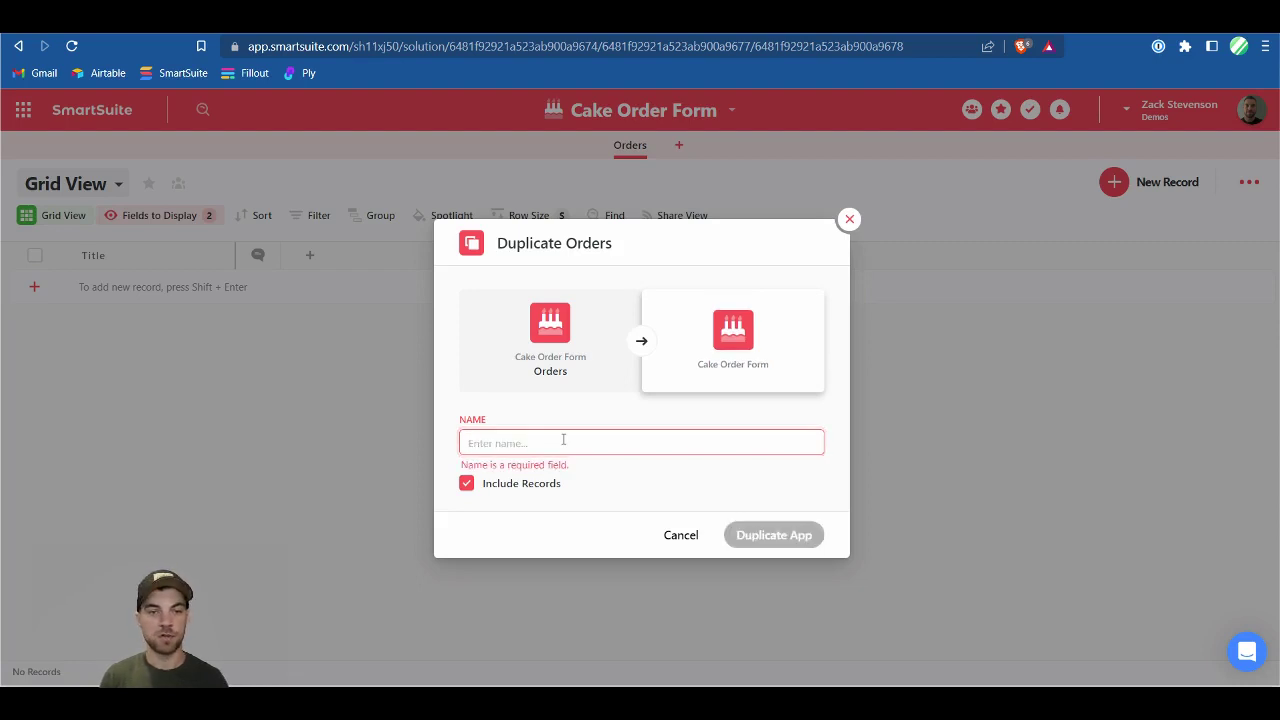
type("Line Items")
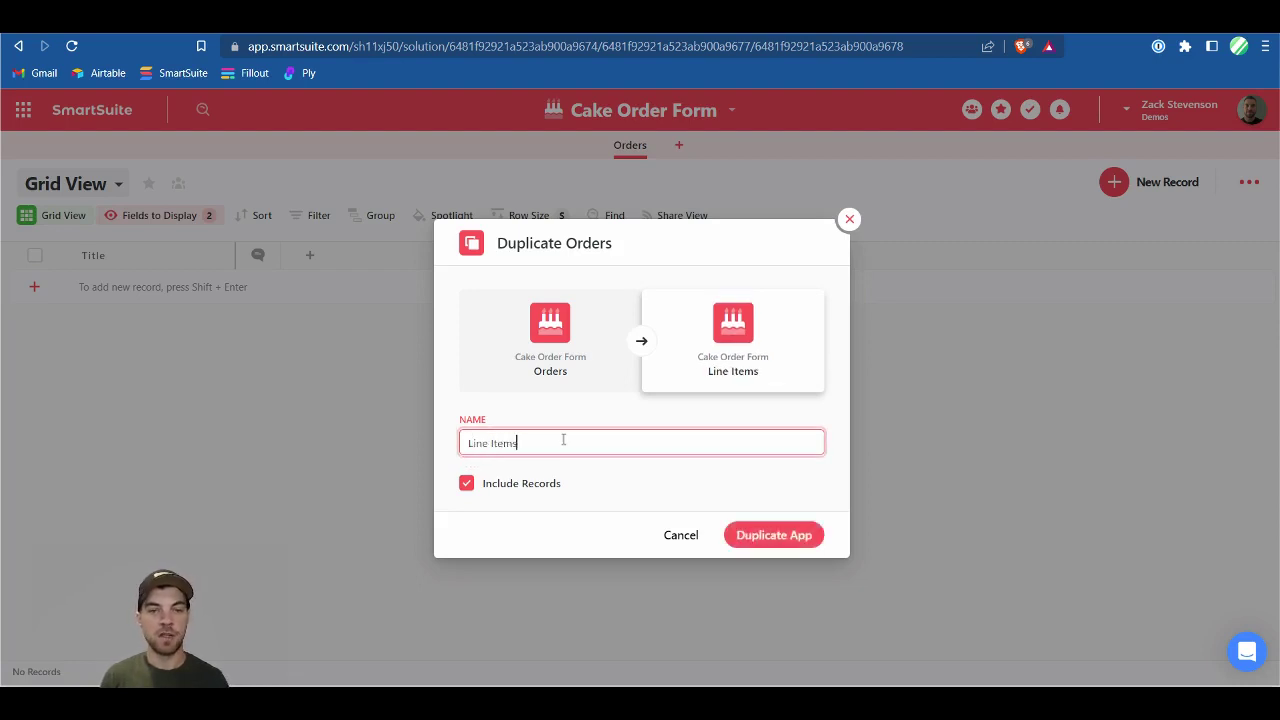
left_click(467, 484)
left_click(818, 540)
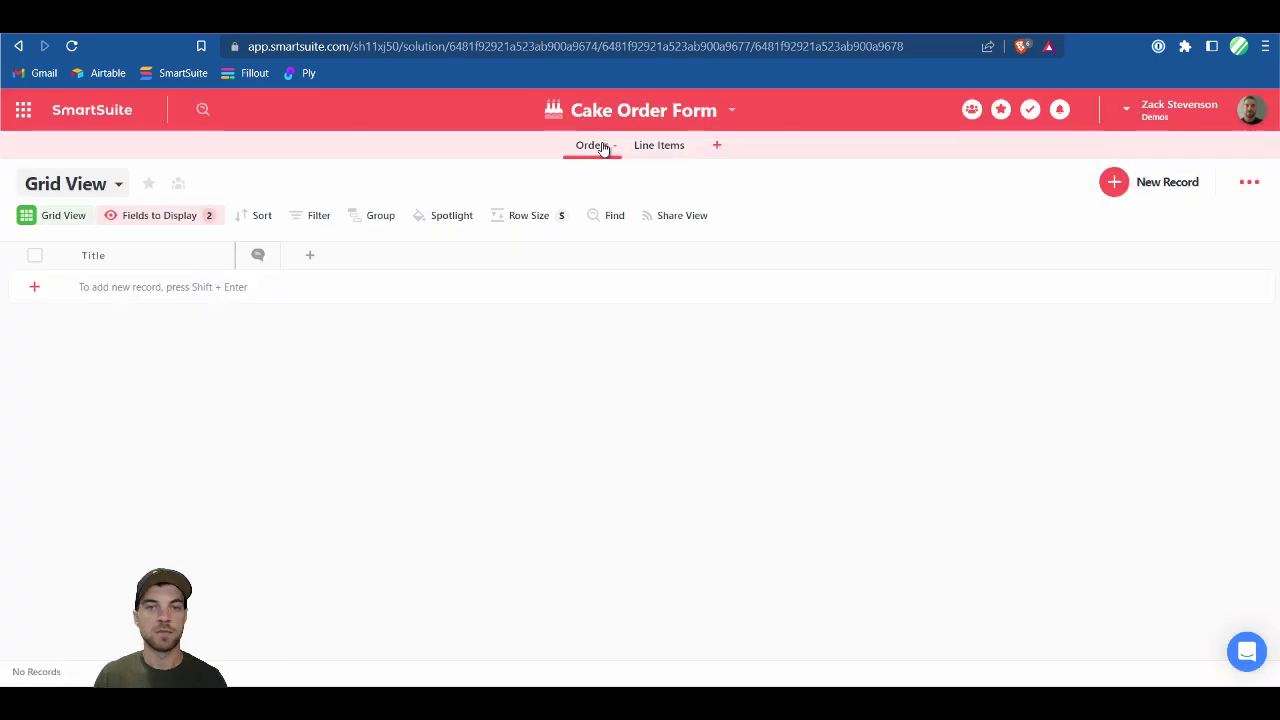
- Duplicate the Orders app again without records, naming this copy "Reviews/Comments"
left_click(615, 146)
left_click(583, 220)
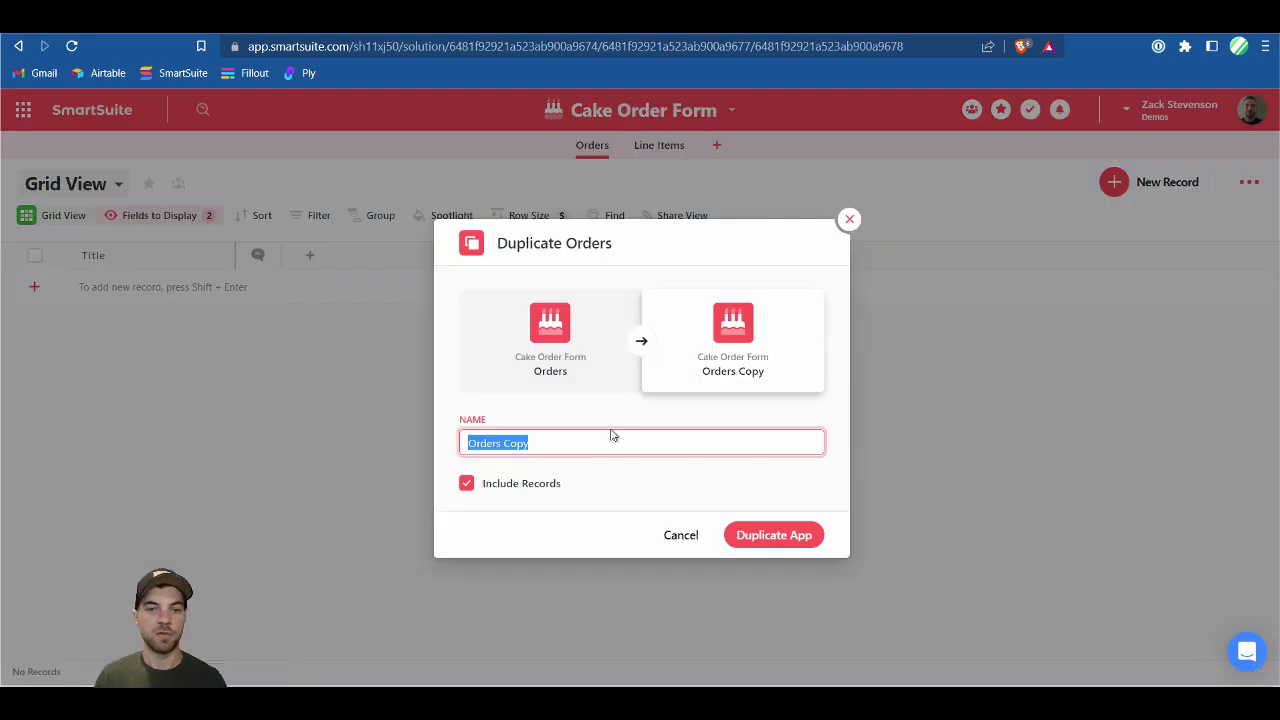
left_click(466, 484)
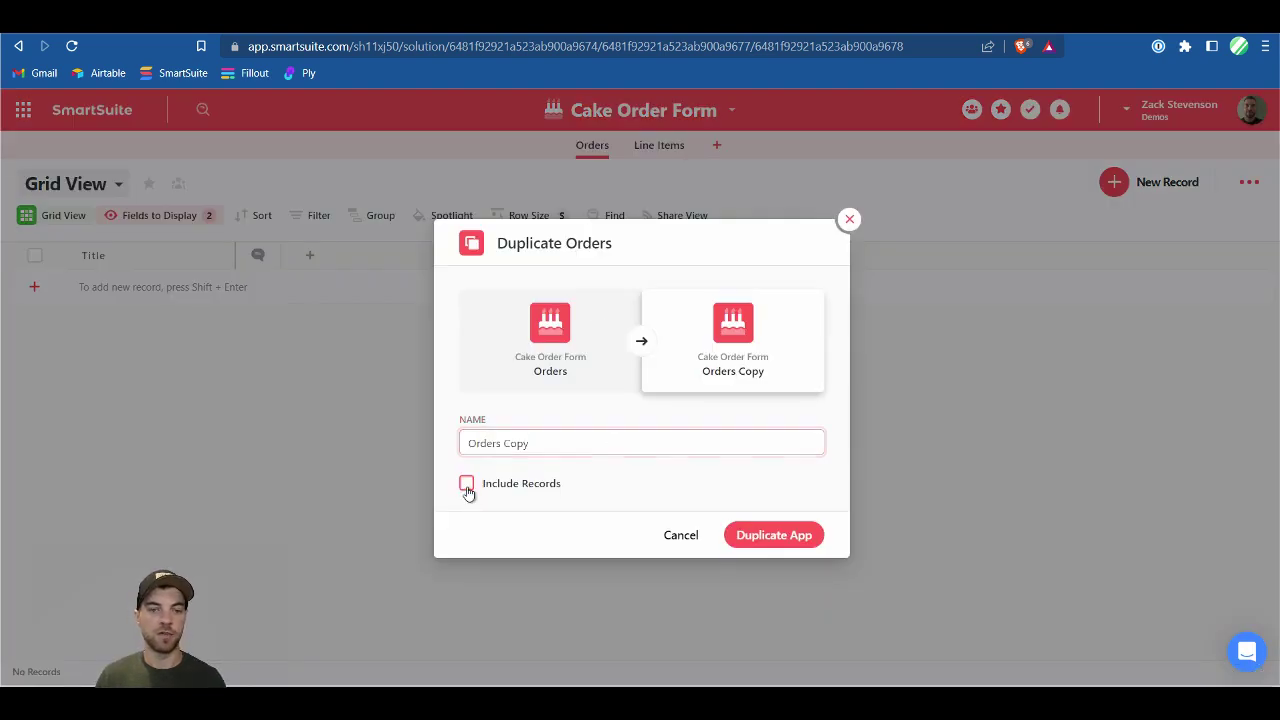
left_click_drag(551, 446, 447, 442)
type("Re")
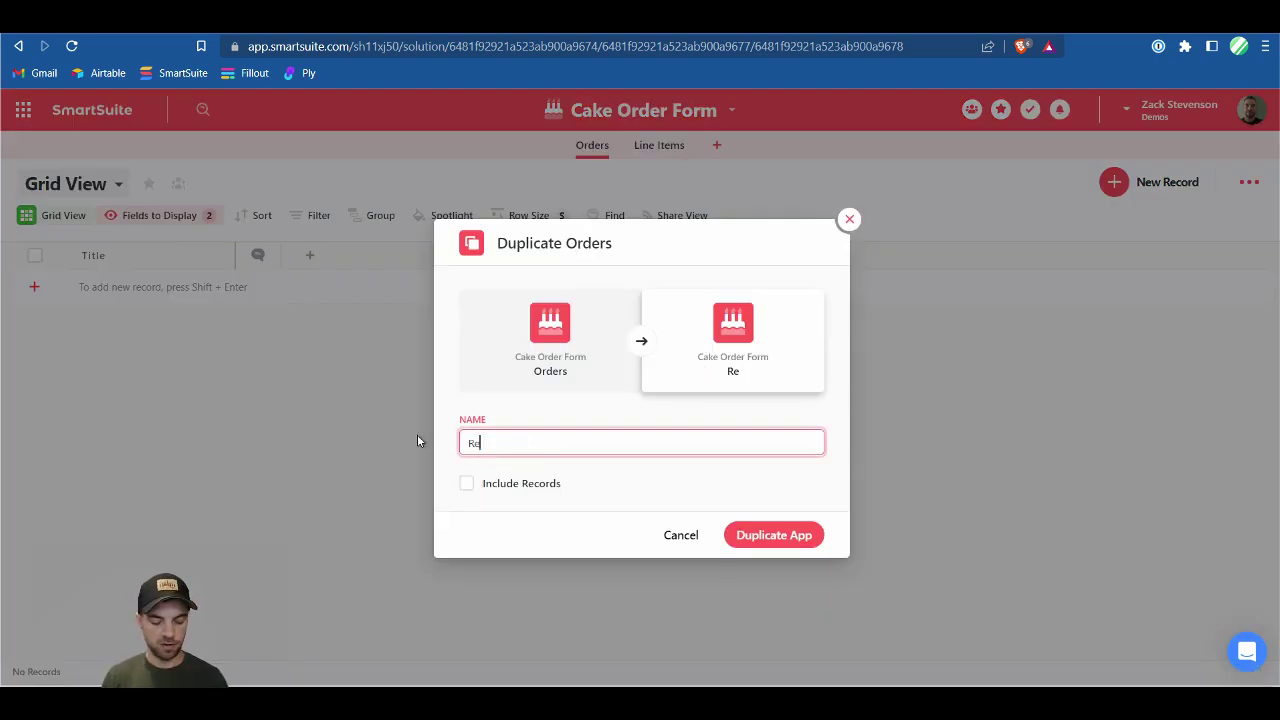
type("views/Comments")
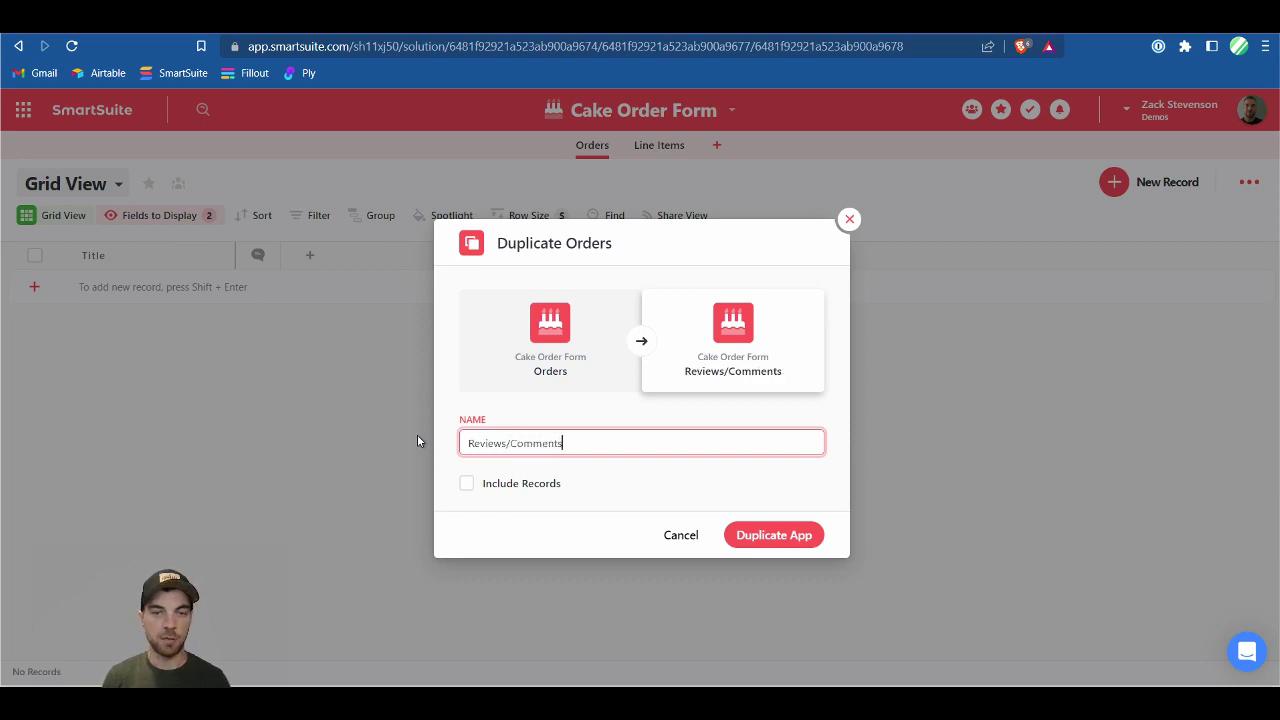
left_click(765, 534)
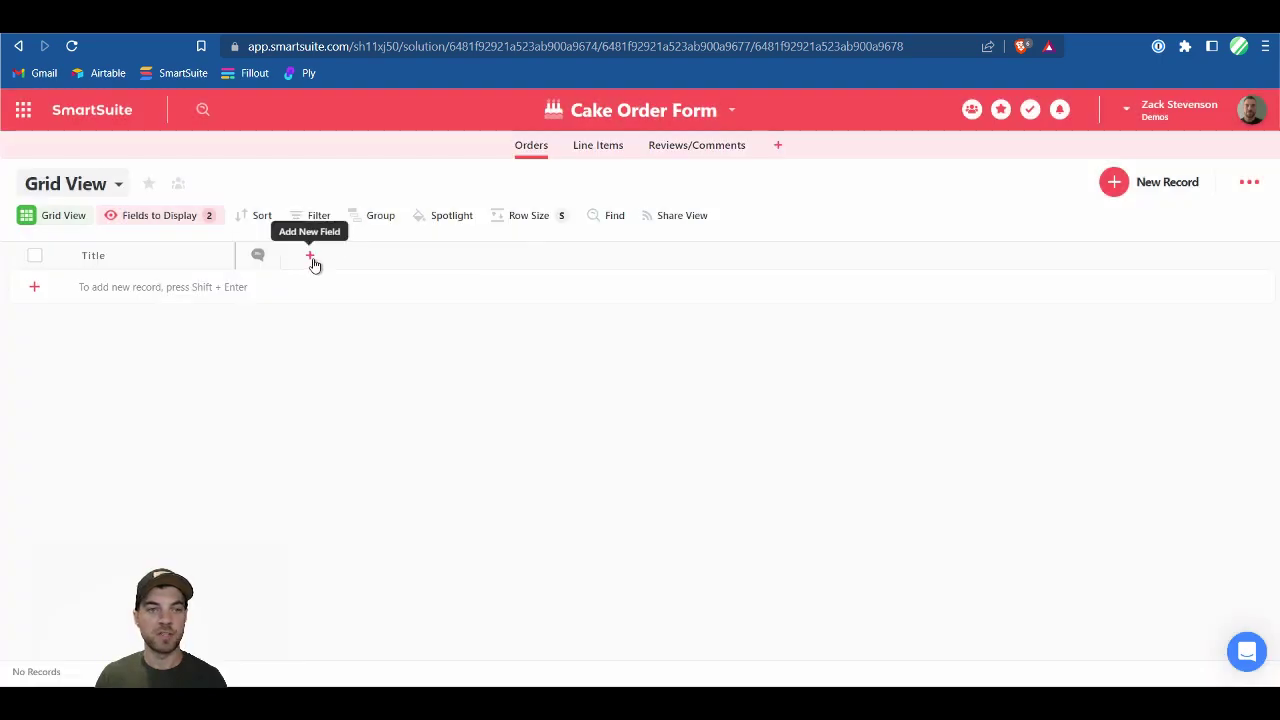
- Add a single-line Text field called "Name" to the Orders app
left_click(313, 261)
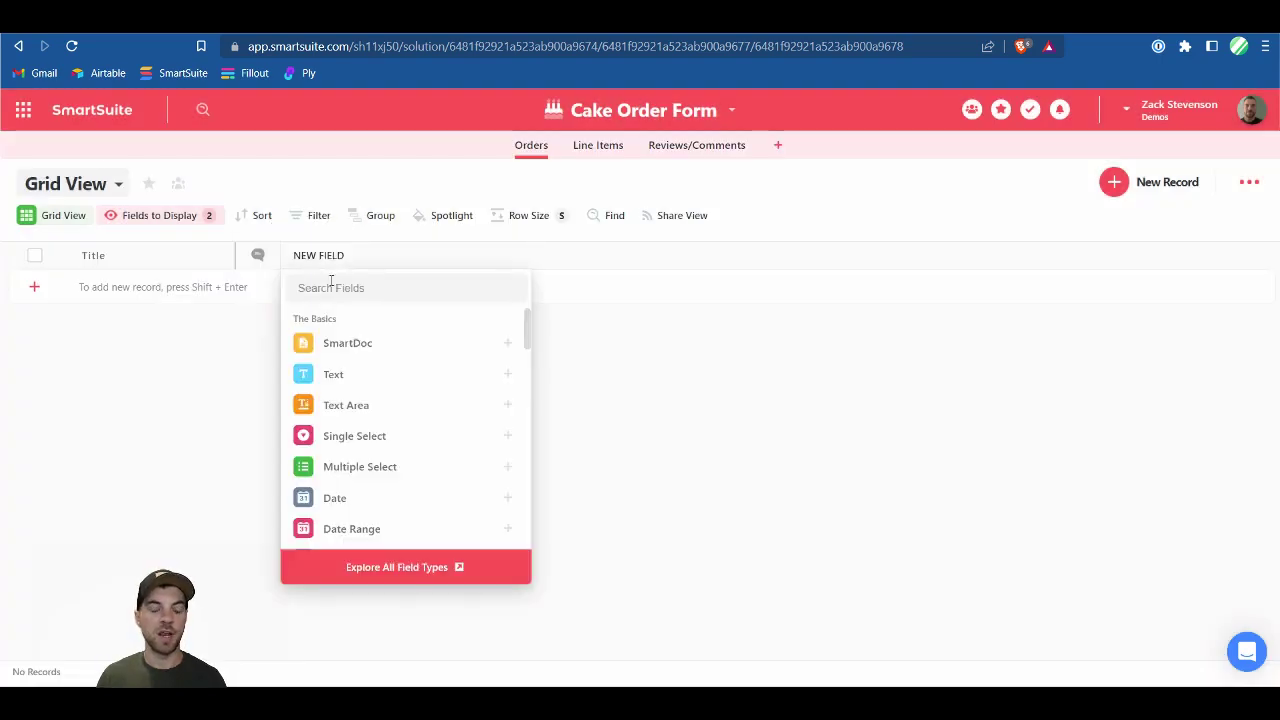
left_click(331, 284)
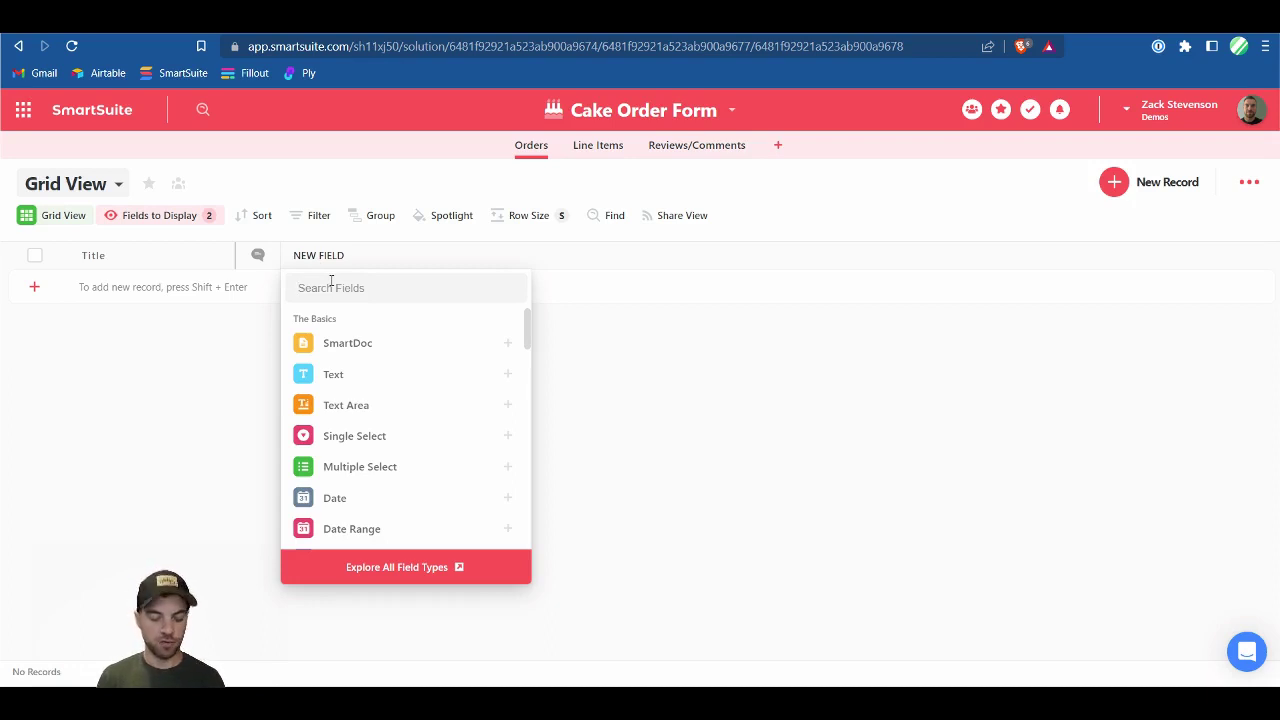
type("text")
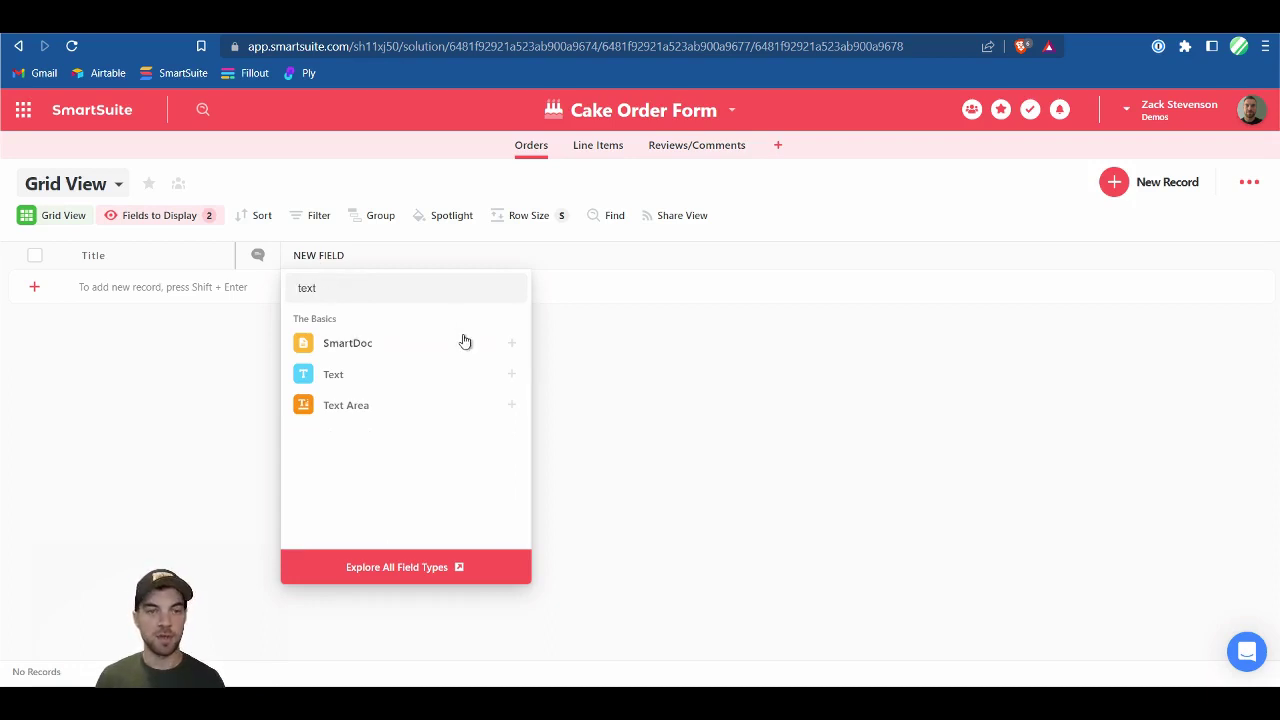
mouse_move(435, 378)
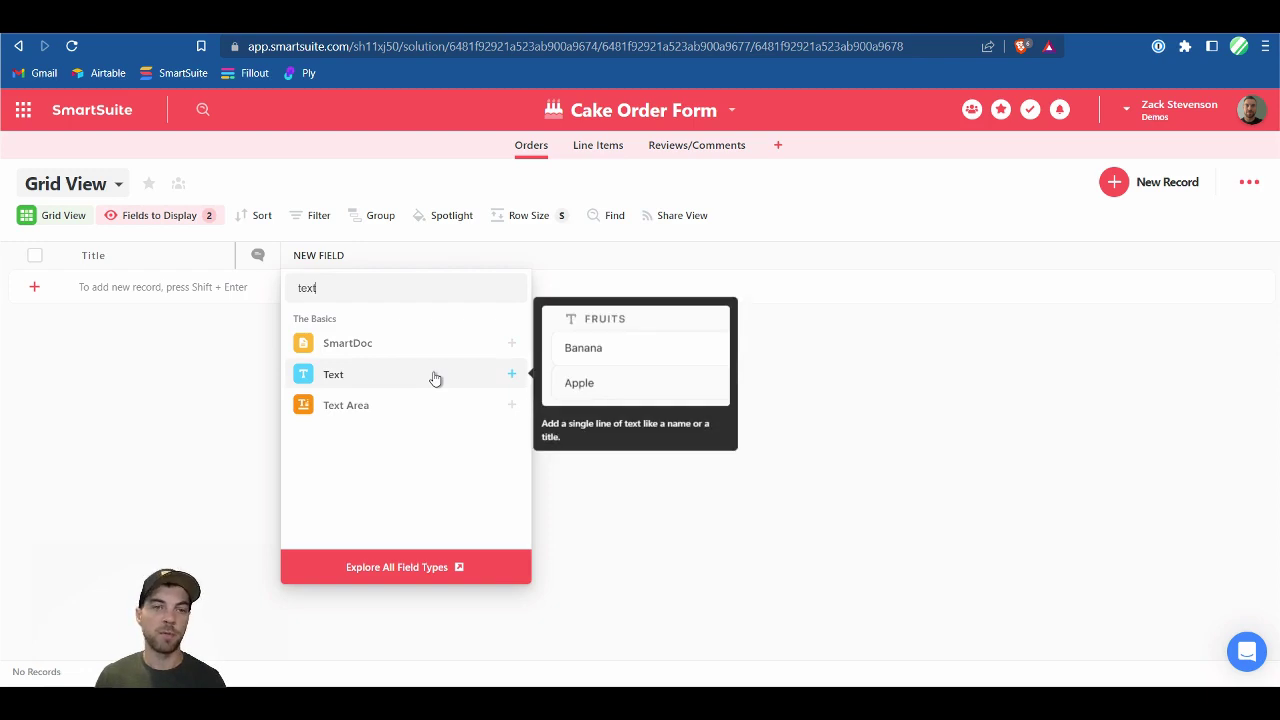
left_click(435, 376)
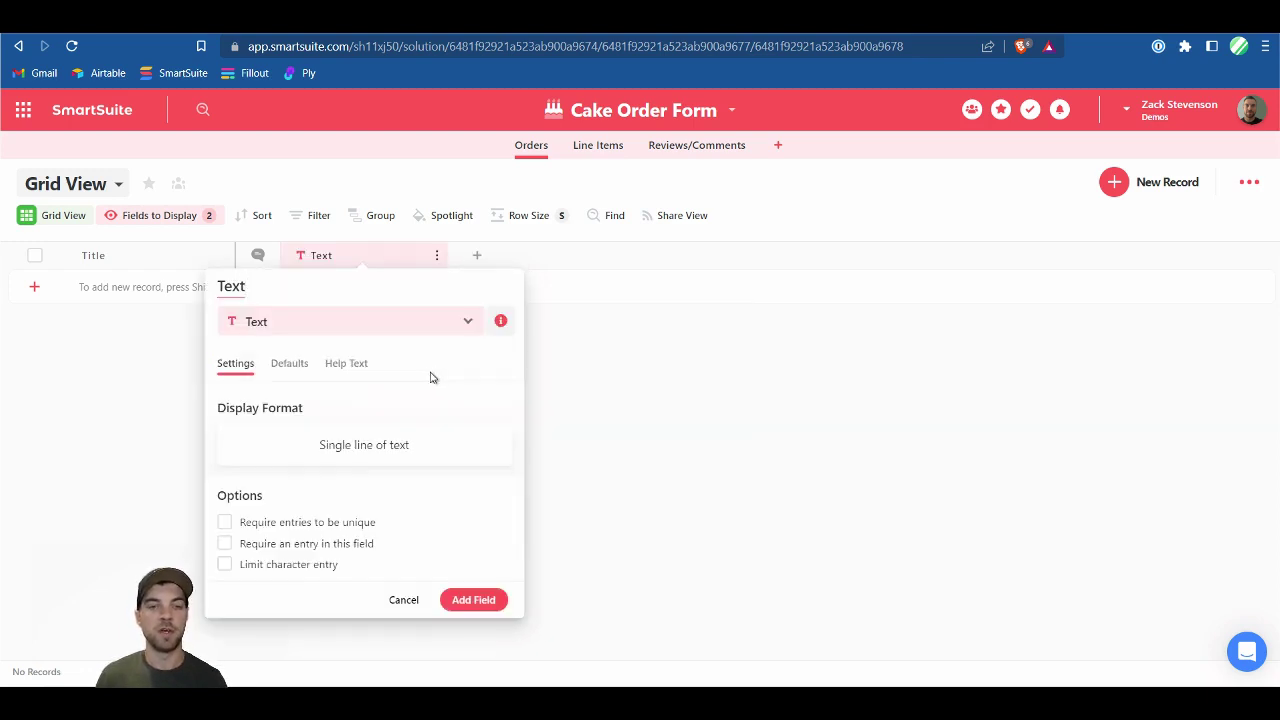
double_click(264, 292)
type("Name")
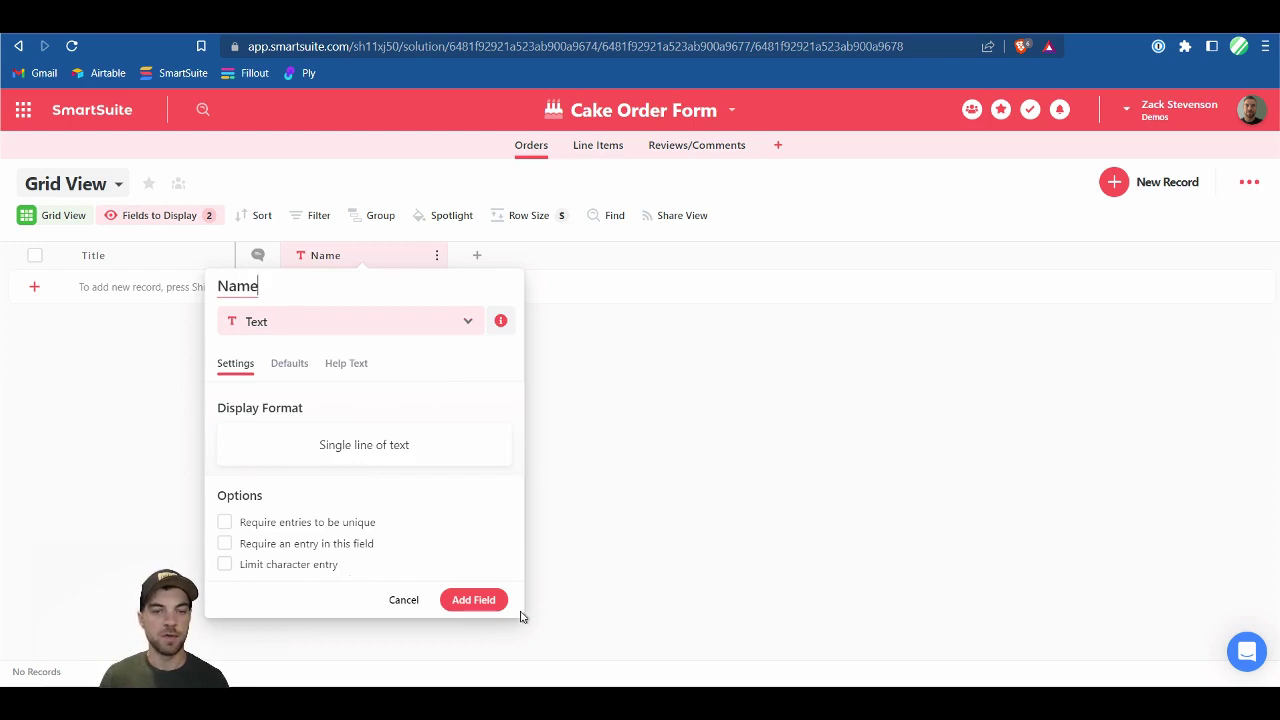
left_click(478, 600)
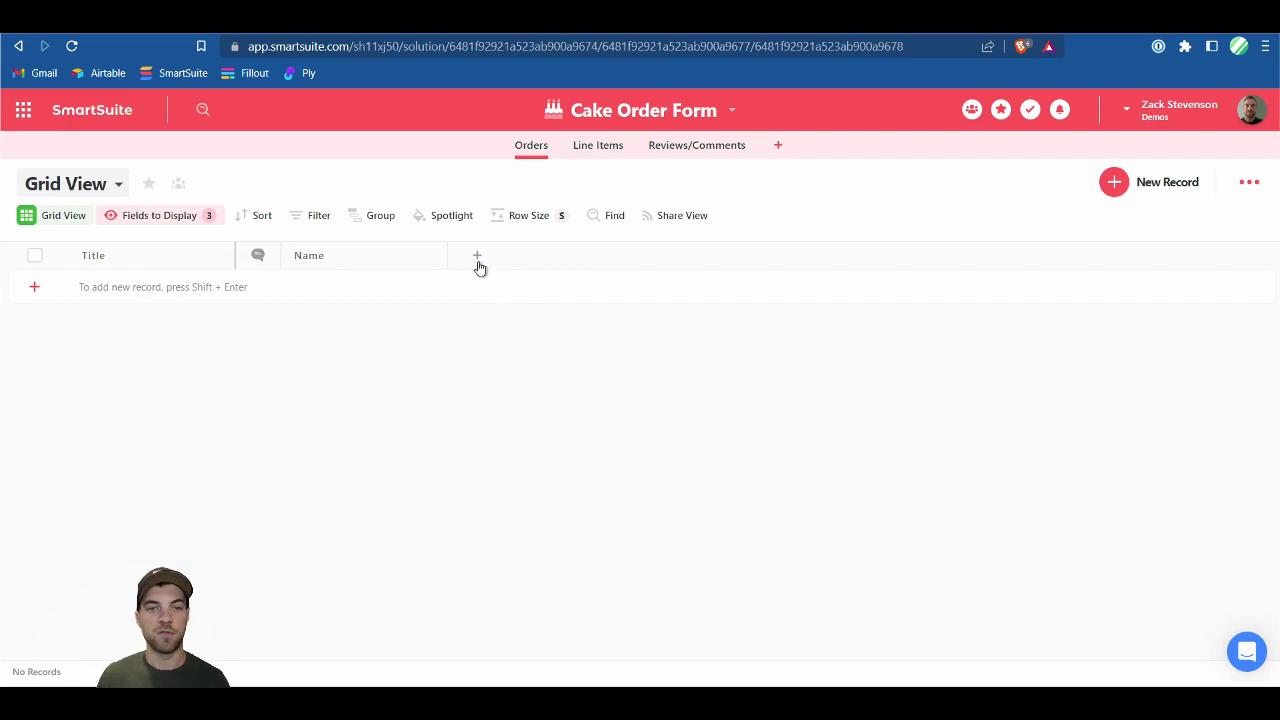
- Add an Email field after the Name field in the Orders app, keeping its default name
left_click(478, 263)
type("email")
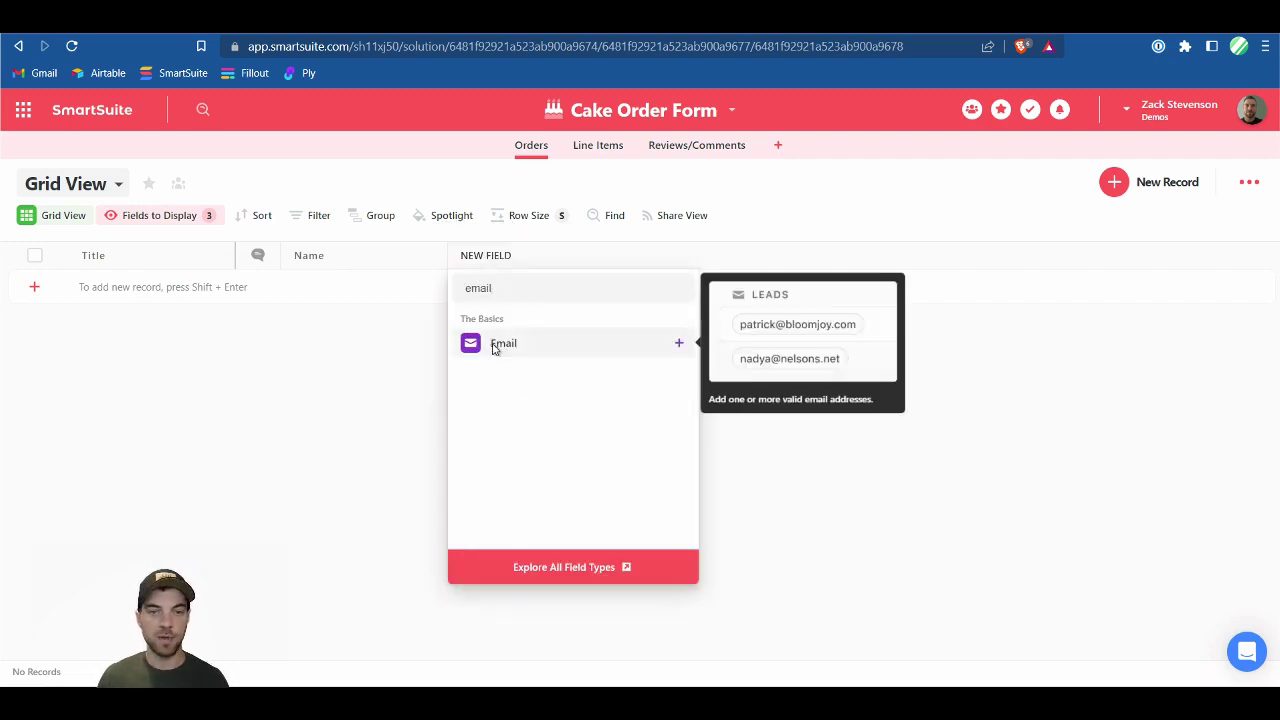
left_click(500, 345)
left_click(640, 626)
- Add a Date field called "Requested Pickup Date" after the Email field
left_click(643, 256)
type("date")
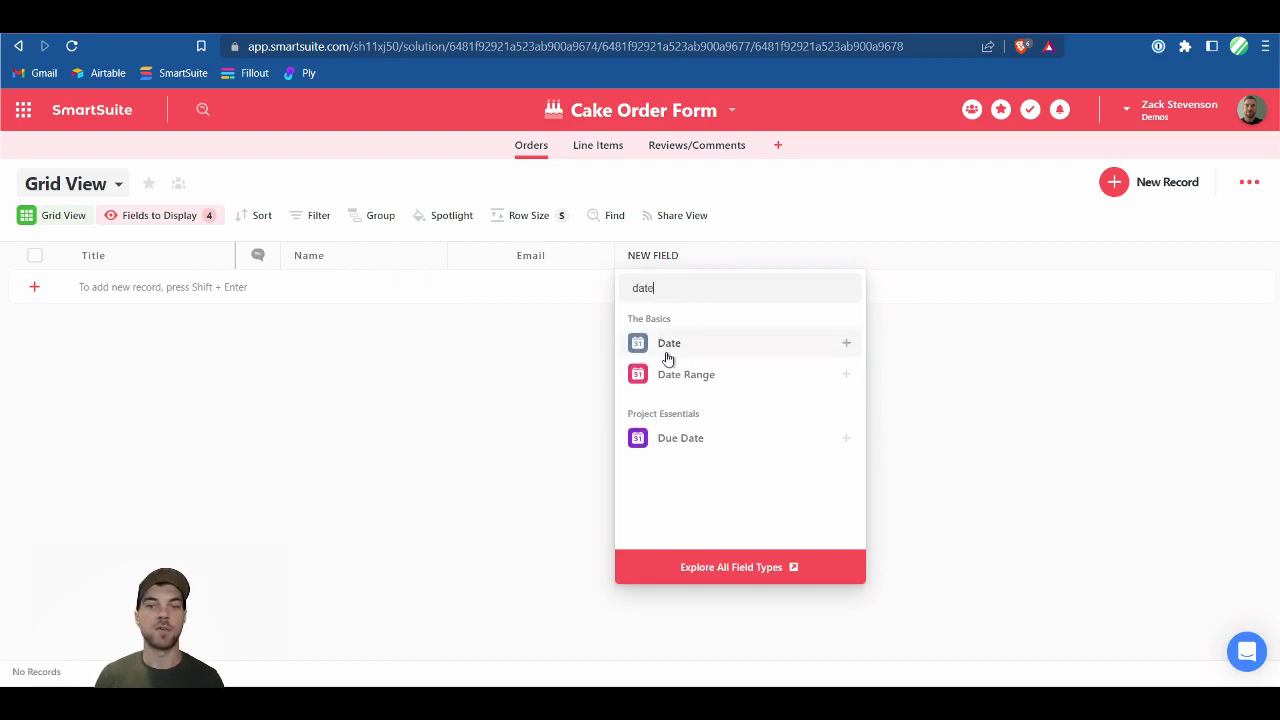
left_click(648, 350)
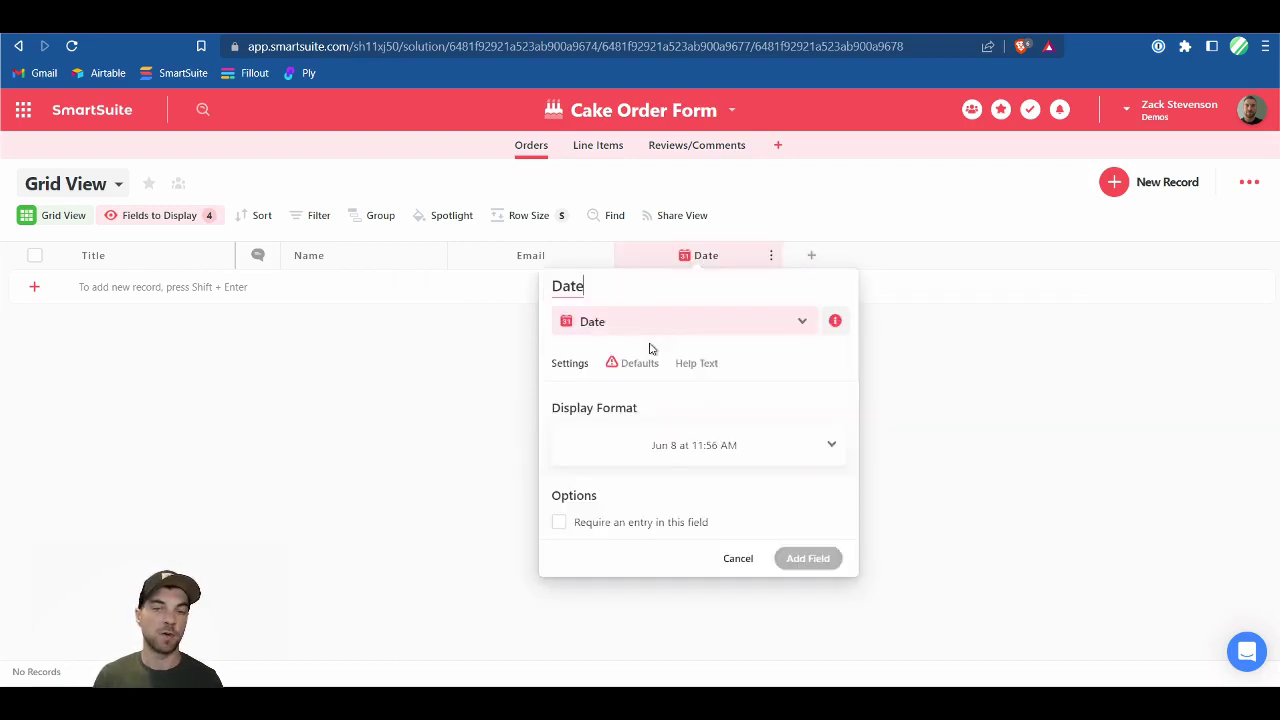
left_click(807, 558)
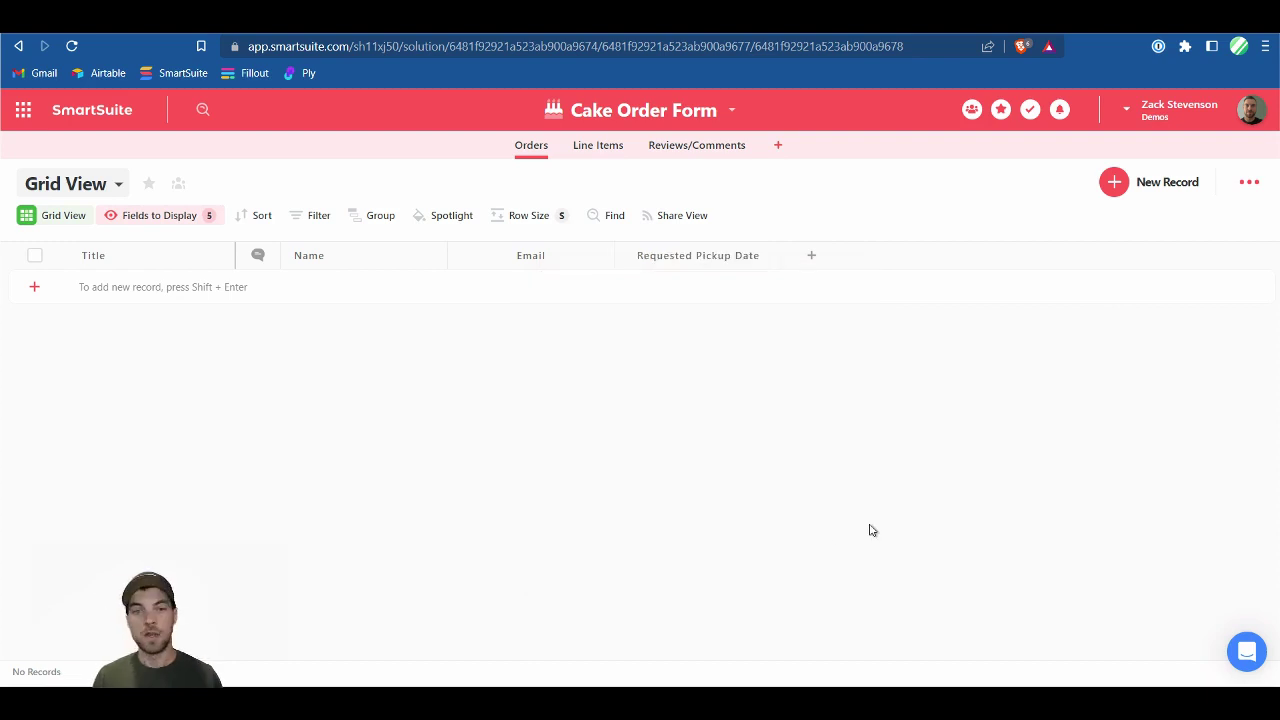
- Add a Linked Record field to the Orders app that links to the Line Items app, allowing multiple records
left_click(811, 256)
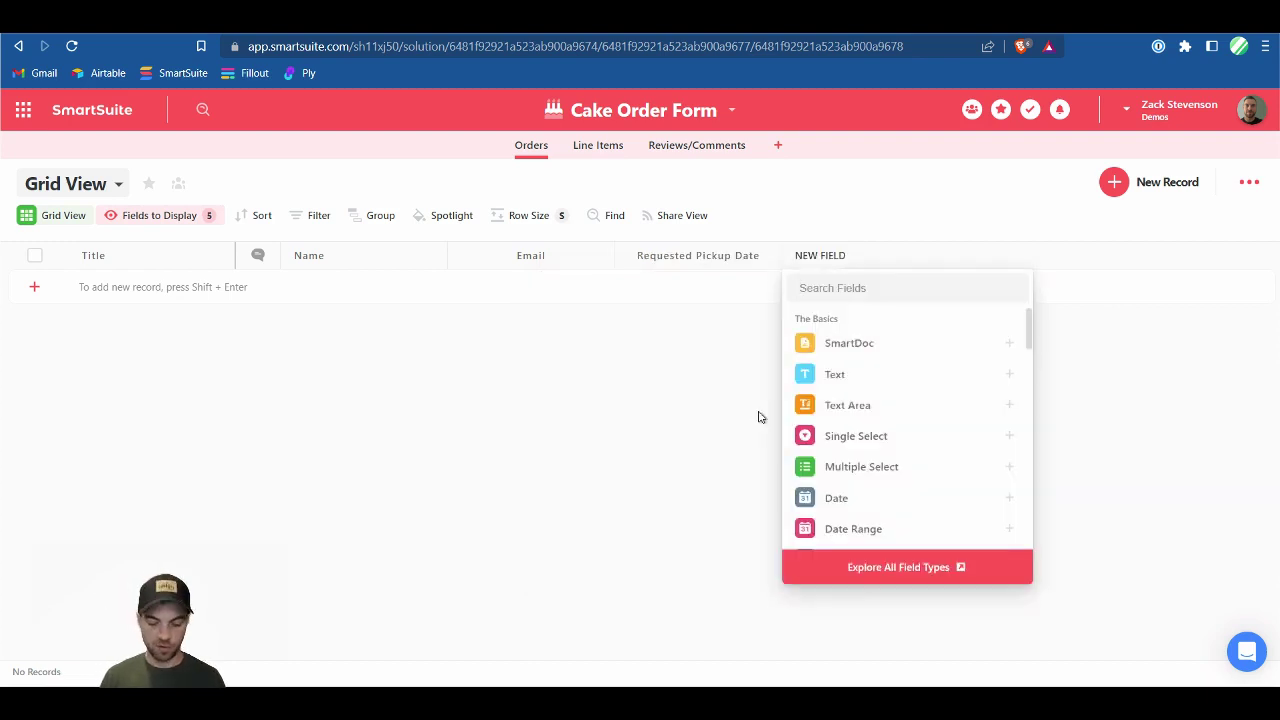
type("link")
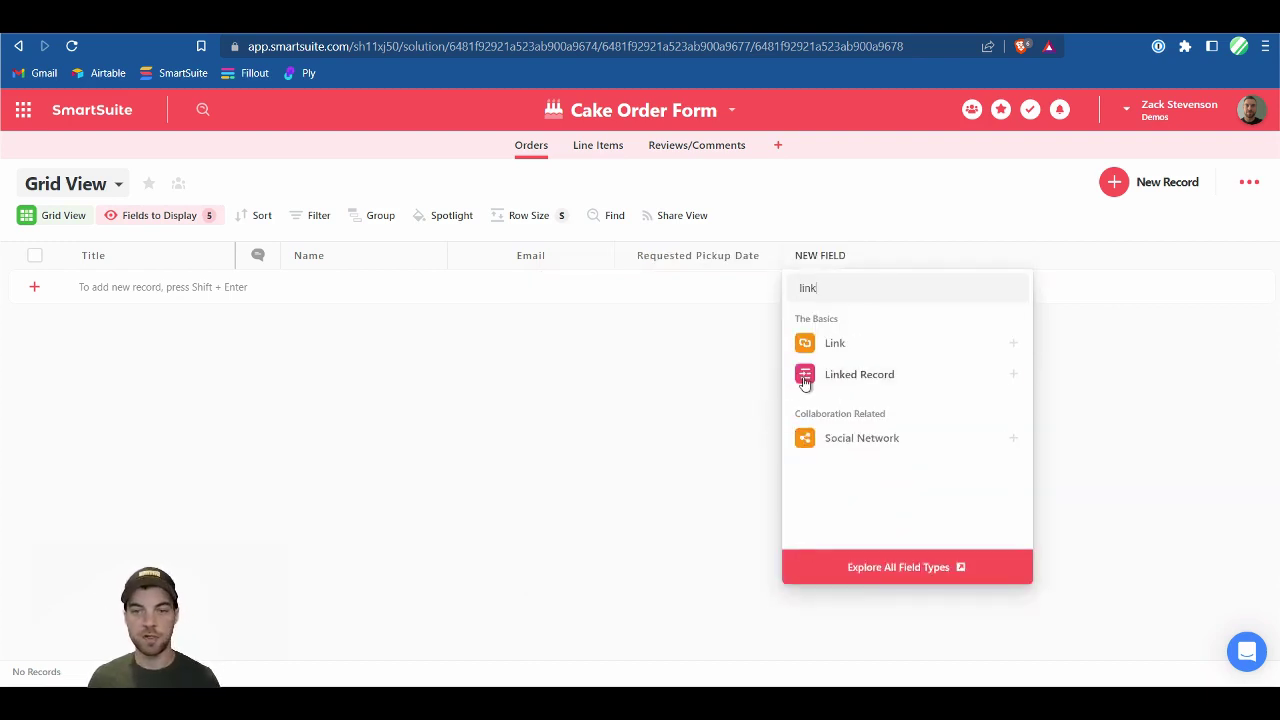
left_click(810, 378)
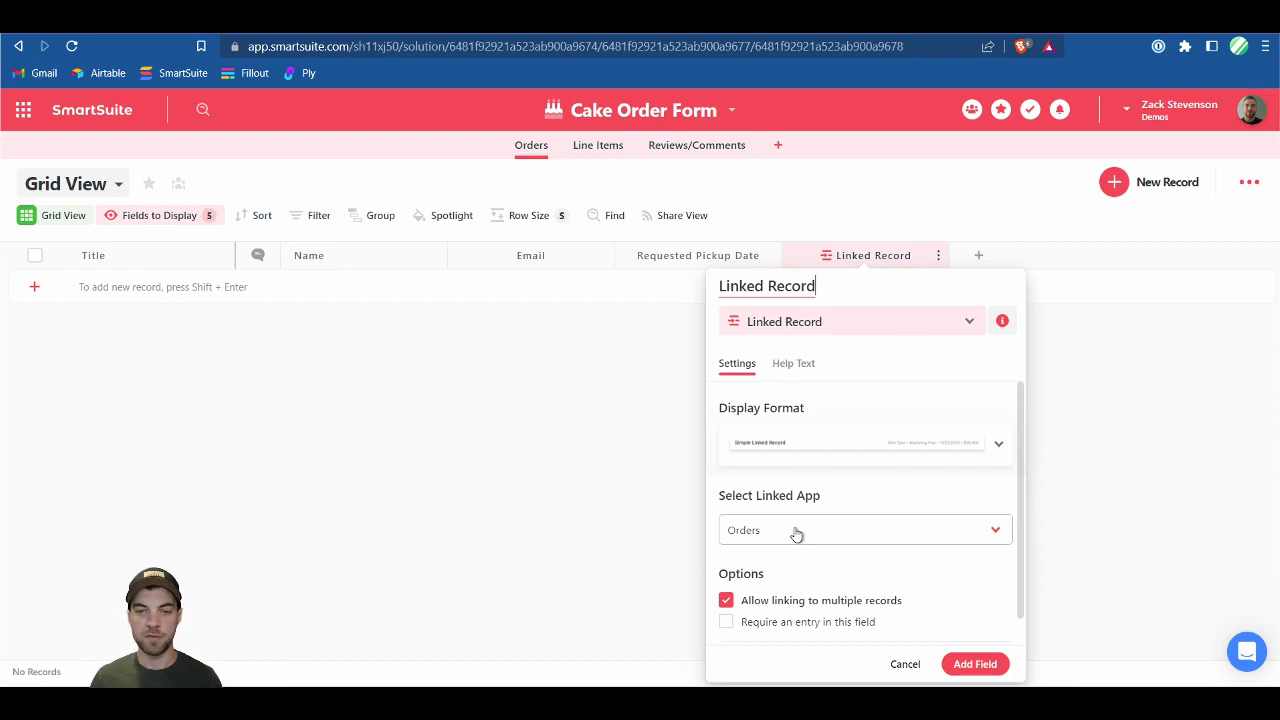
left_click(828, 545)
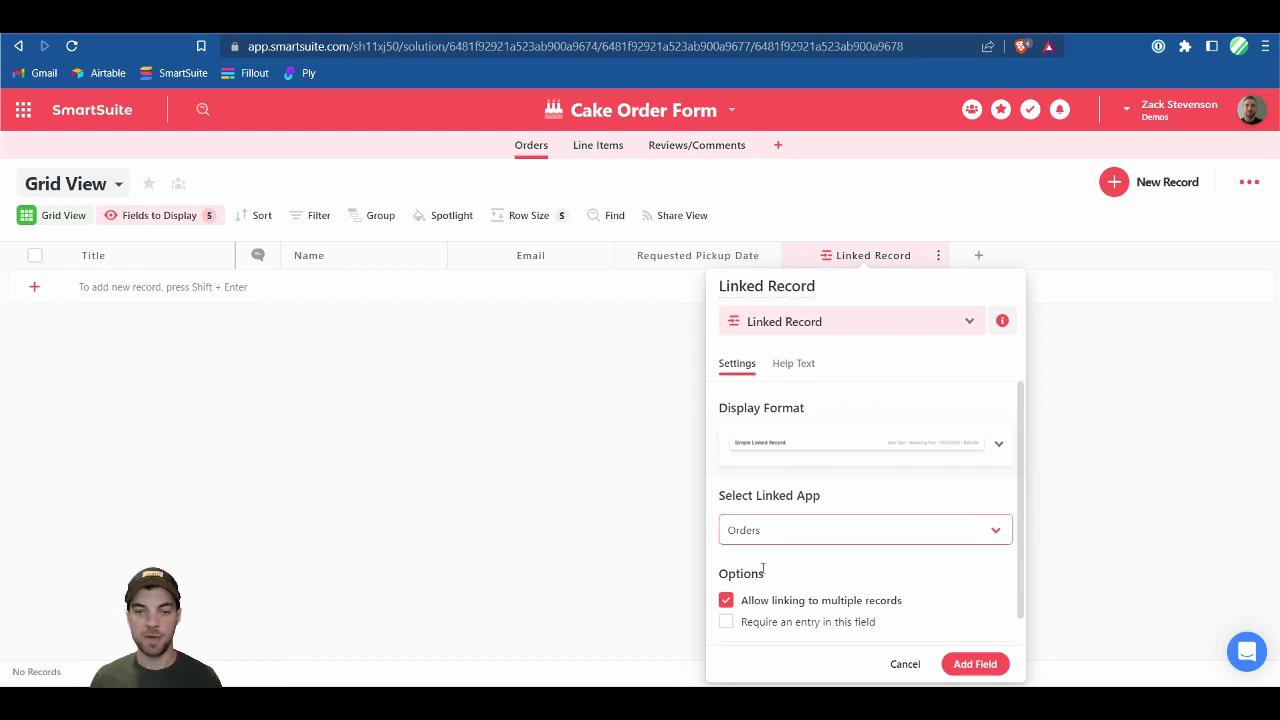
left_click(755, 537)
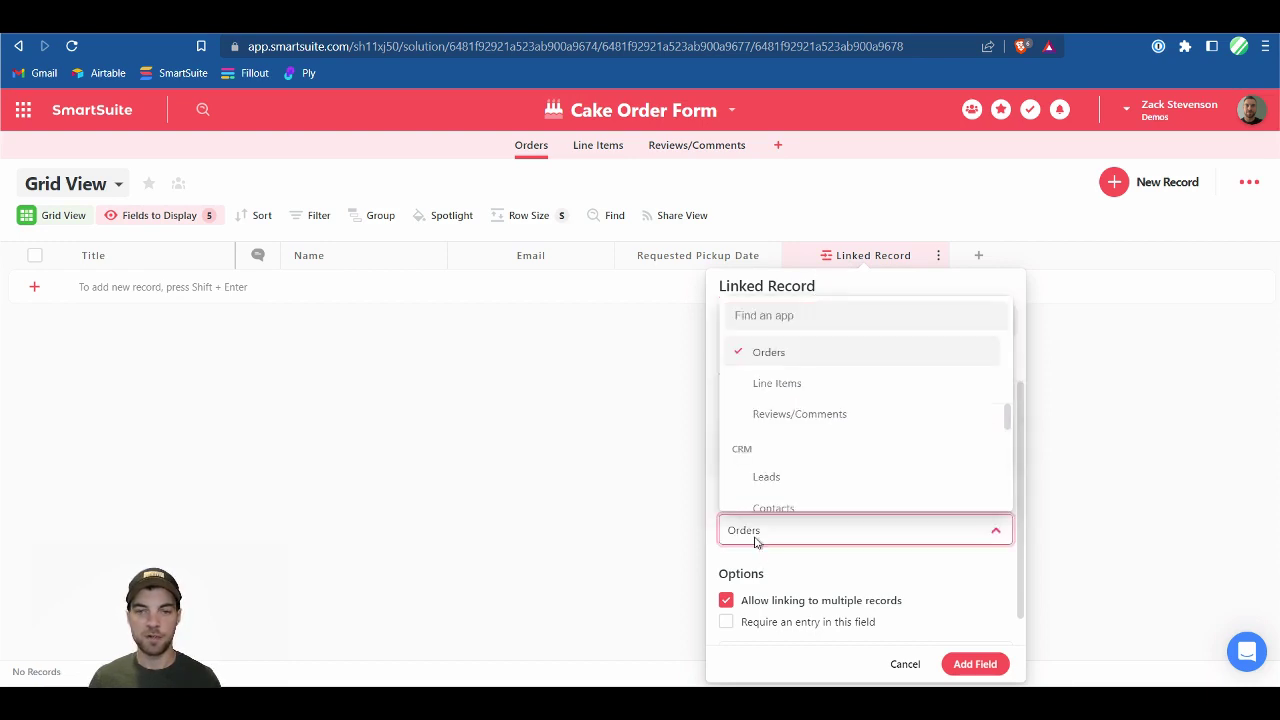
left_click(773, 387)
scroll(729, 595, "down", 1)
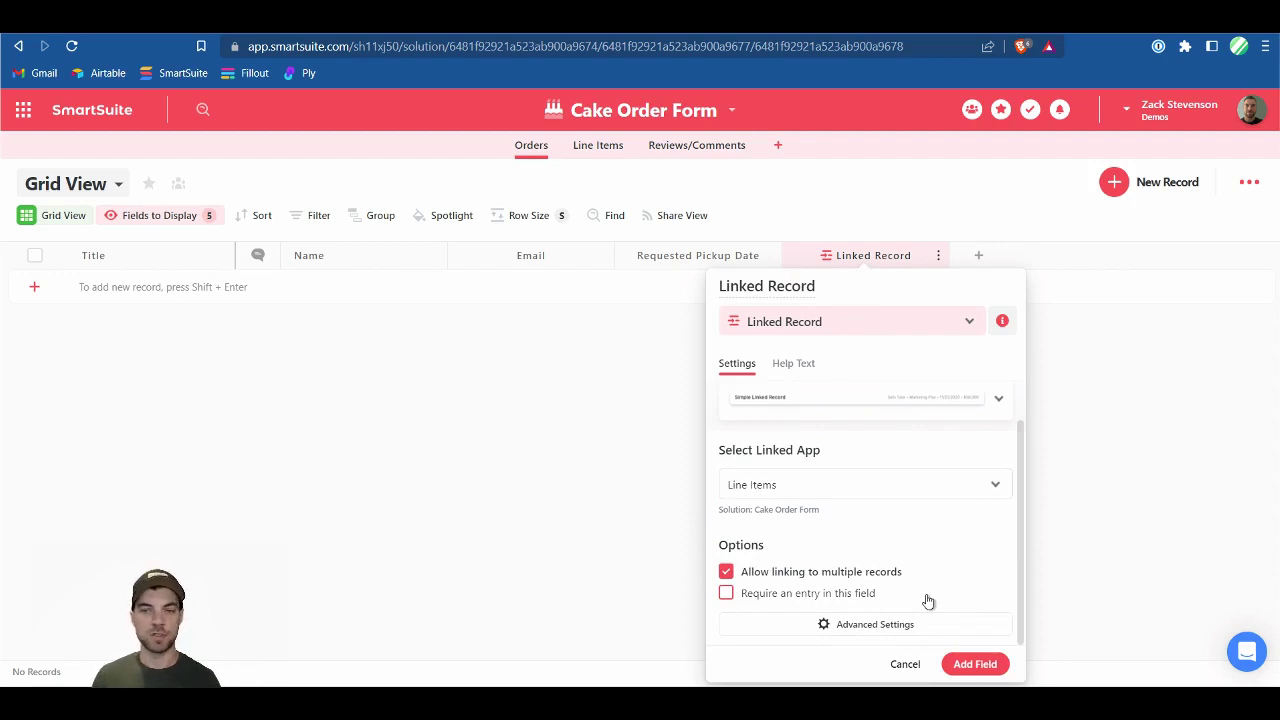
left_click(975, 664)
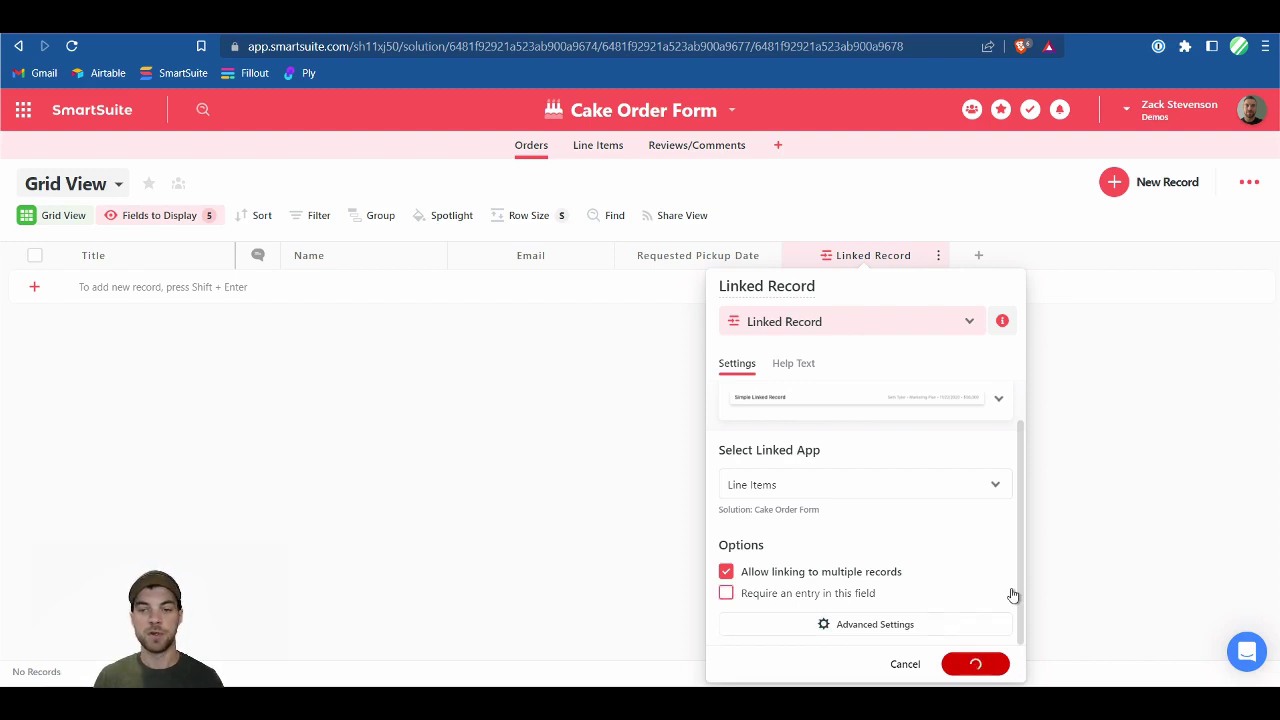
- Add a Formula field called "Review Link (email to customer)" to the Orders app, with quotation marks as a placeholder formula in the advanced editor
left_click(978, 257)
type("form")
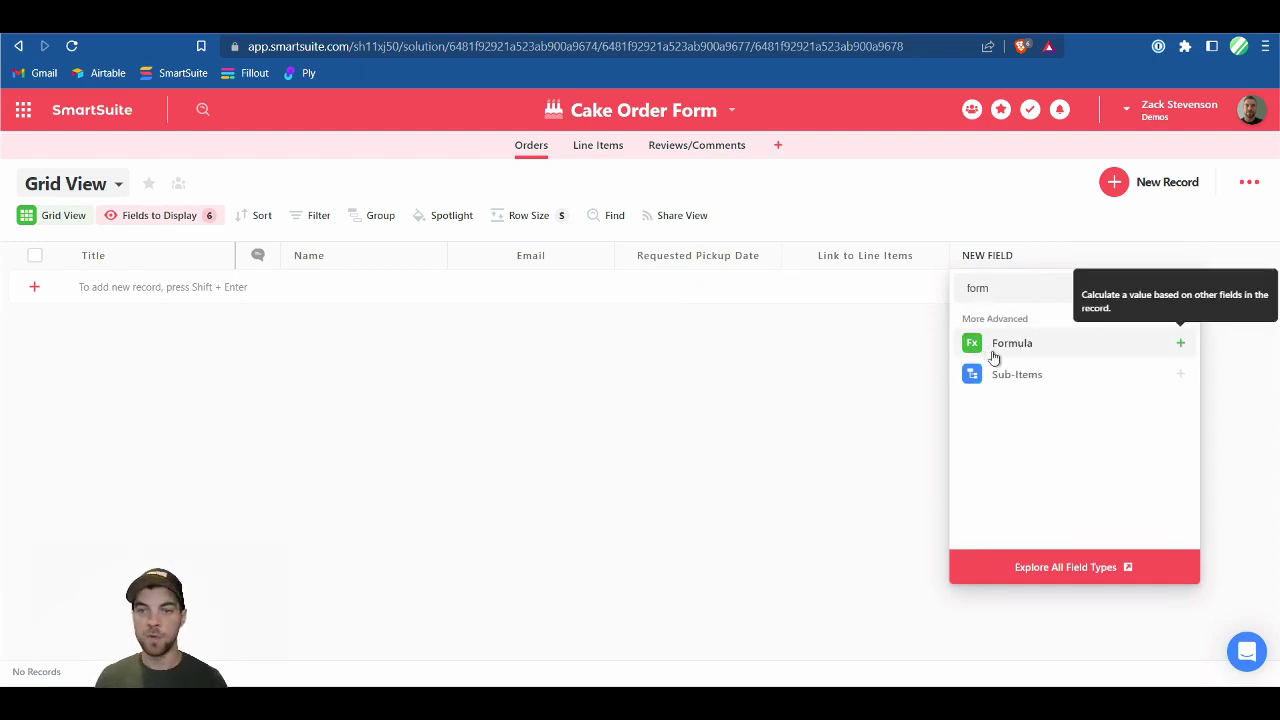
left_click(1008, 345)
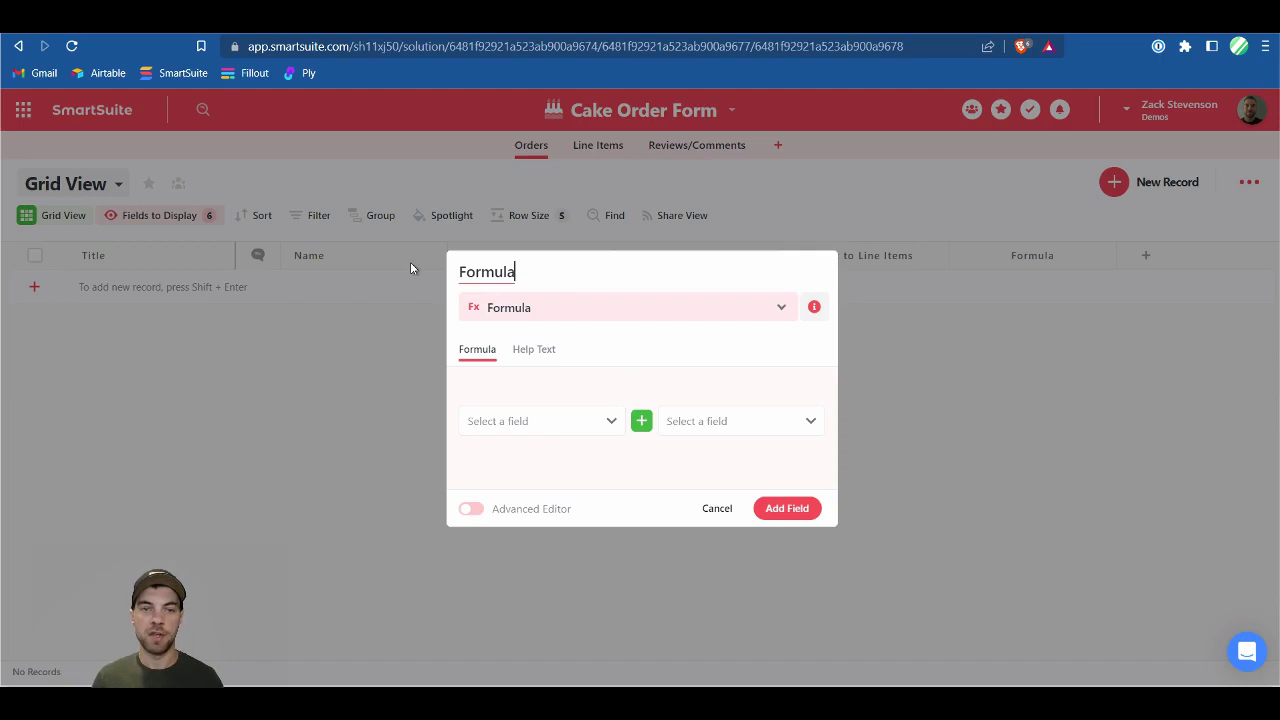
key("ctrl+a")
type("Review Link (")
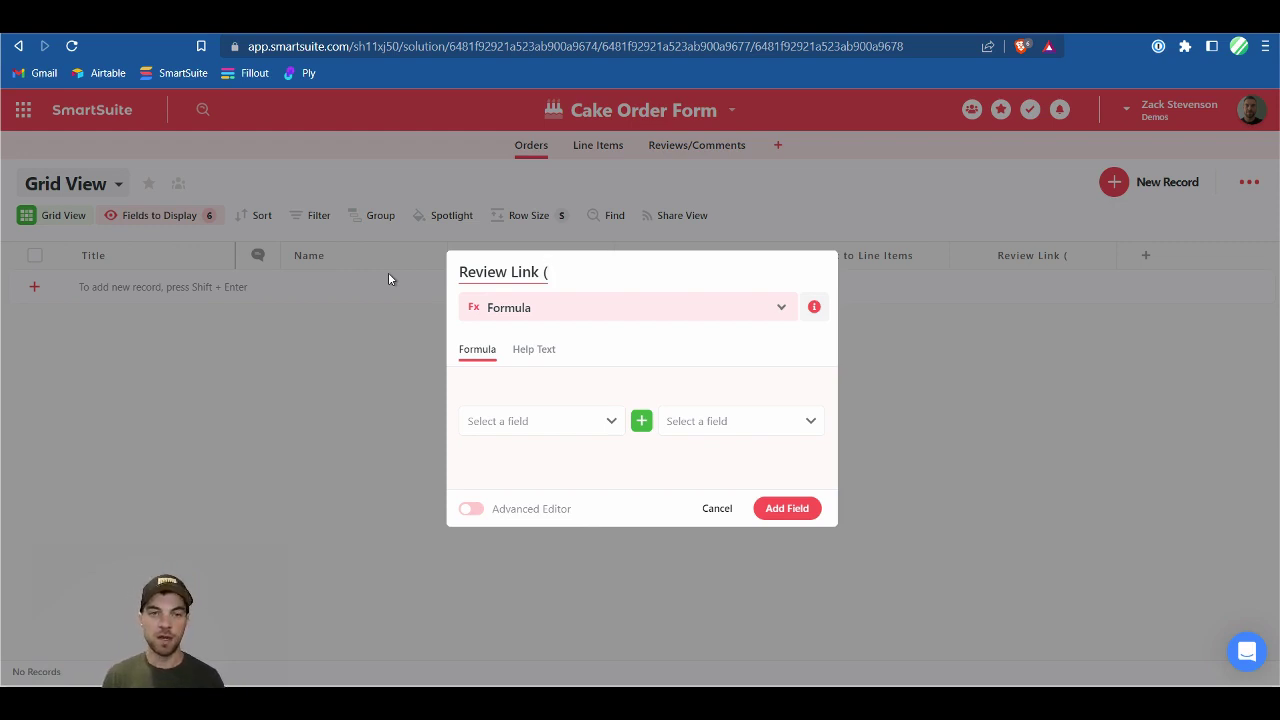
type("email")
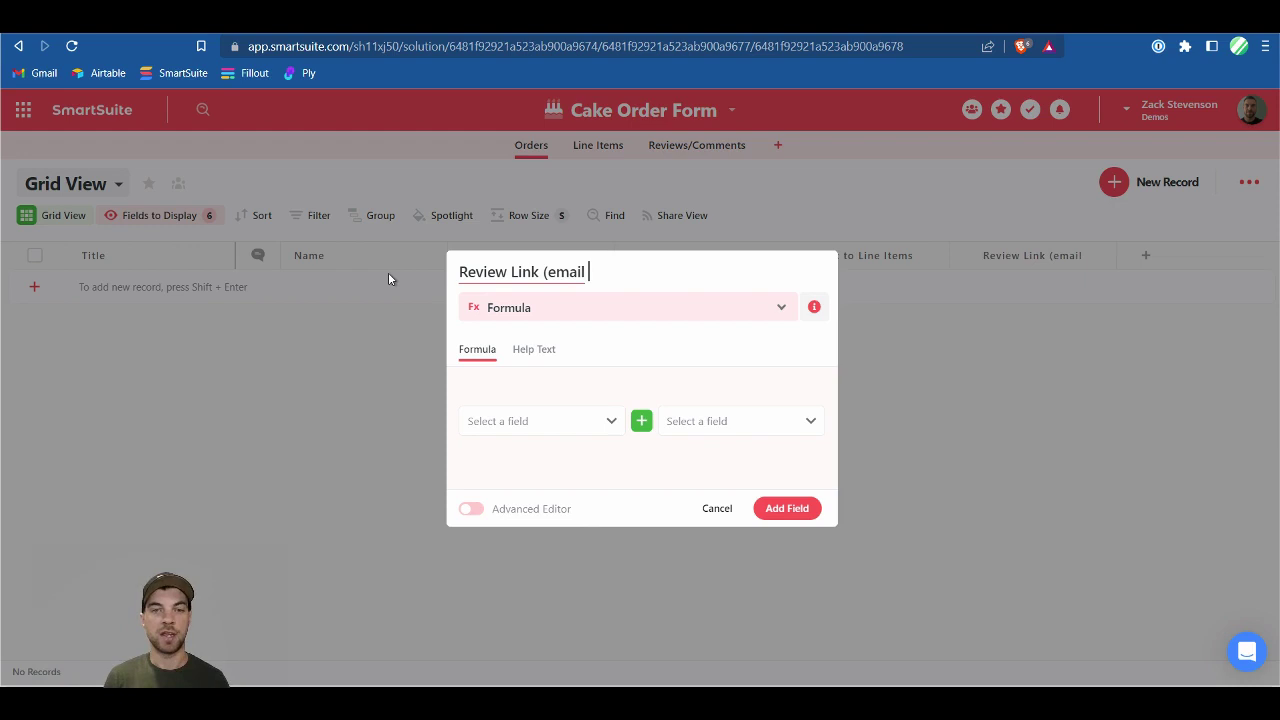
type(" to")
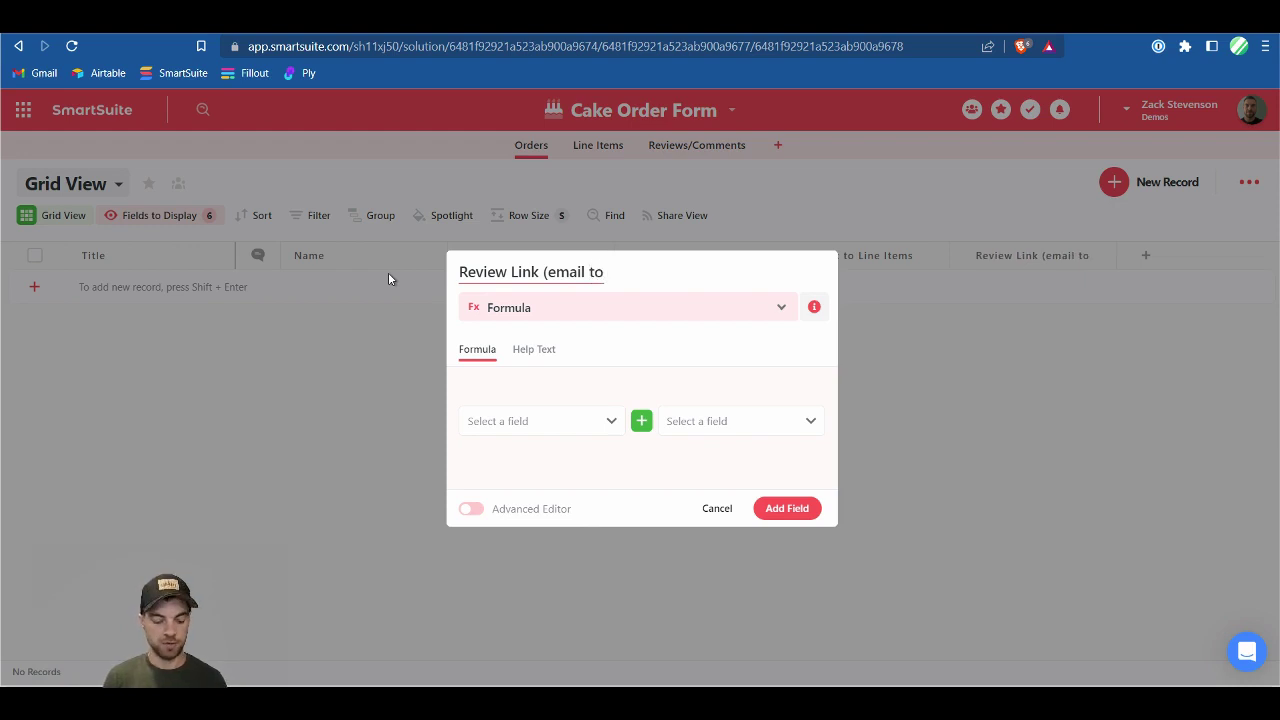
type(" customer)")
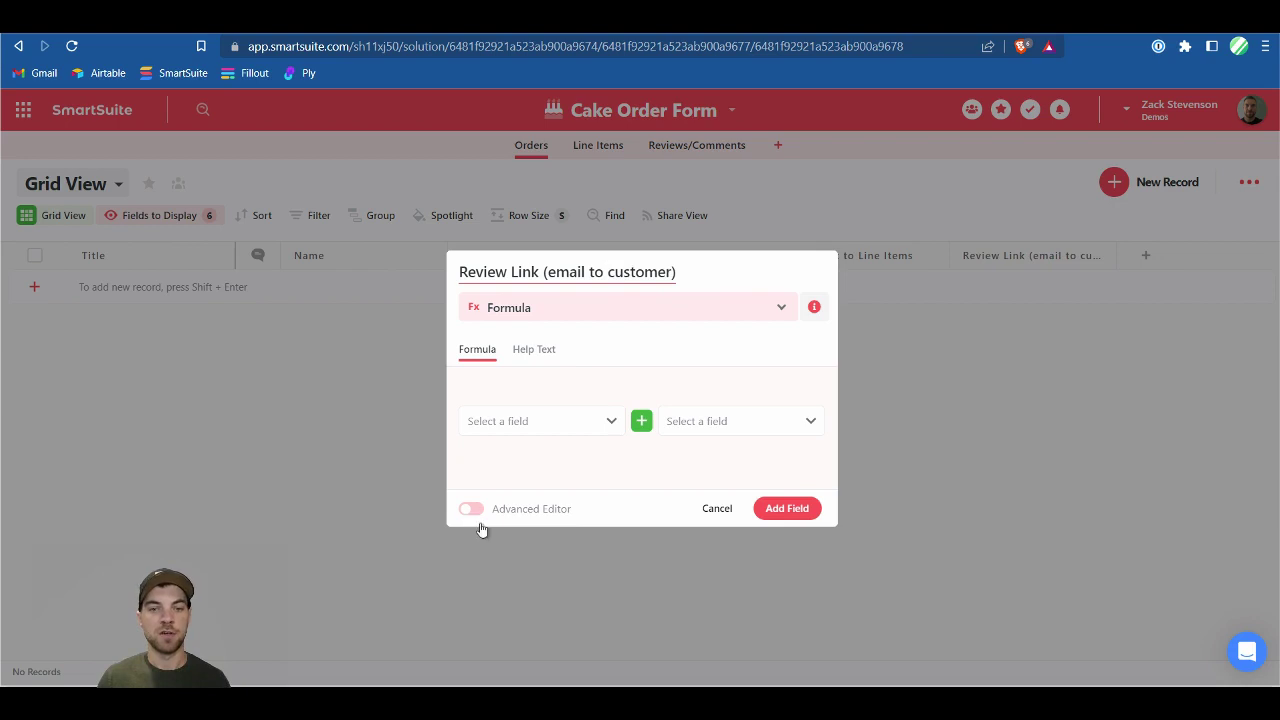
left_click(510, 512)
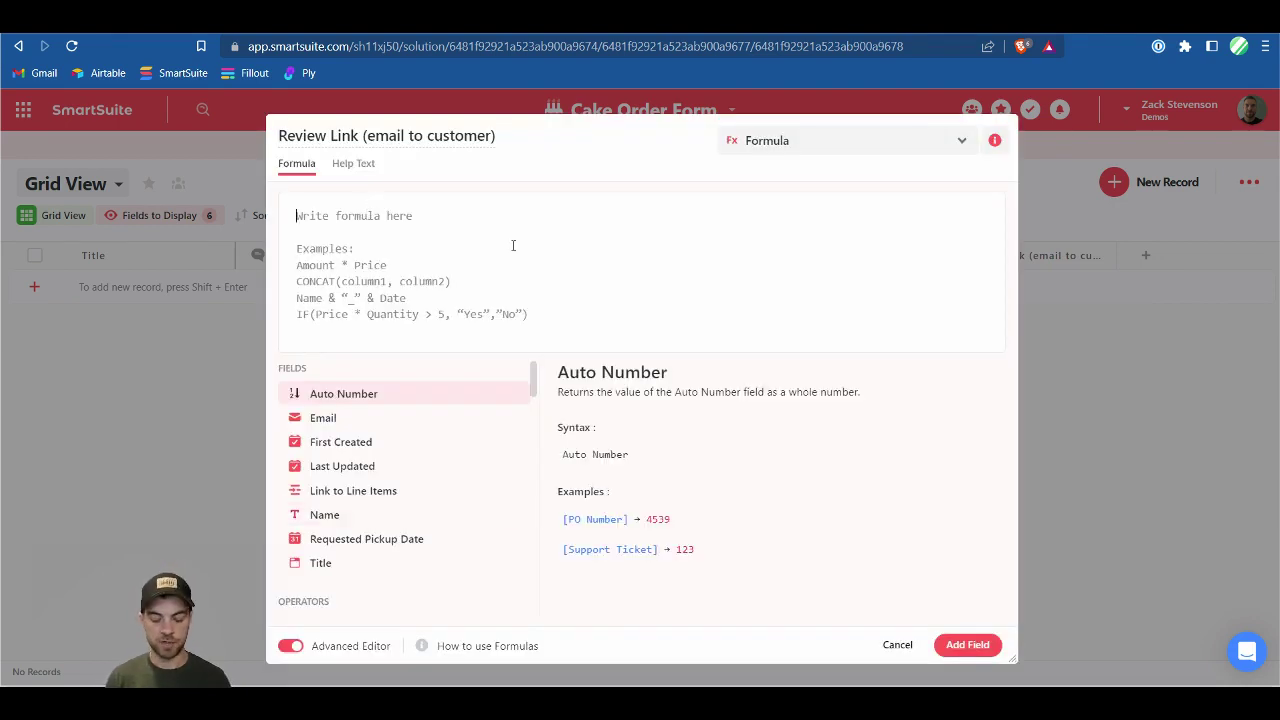
type("\"")
- Add a Linked Record field to the Orders app that links to the Reviews/Comments app
type("link")
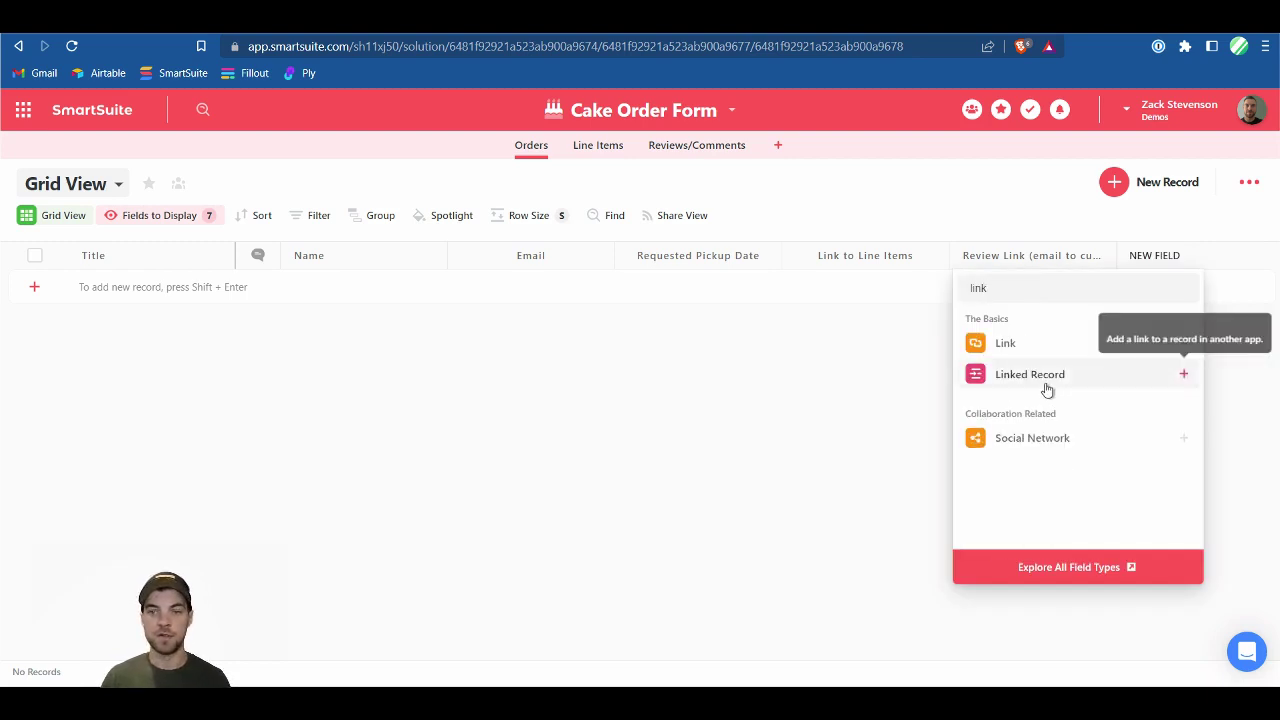
left_click(1040, 376)
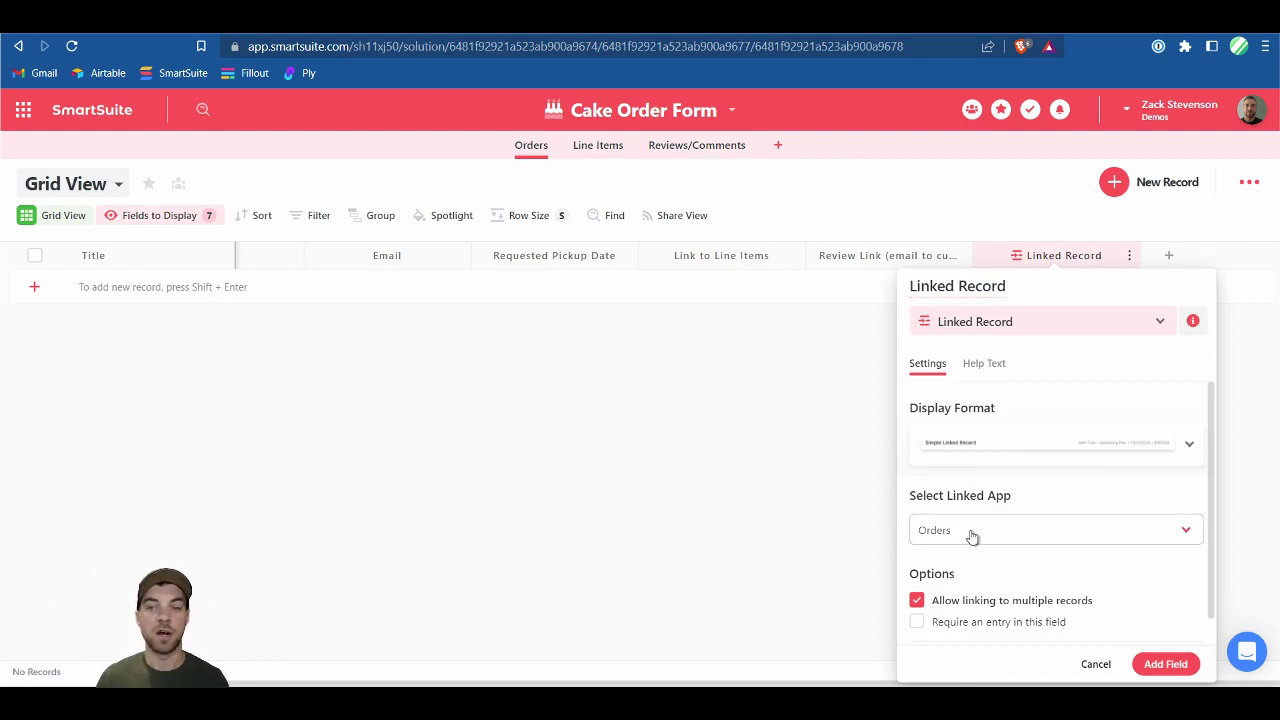
left_click(972, 536)
left_click(965, 412)
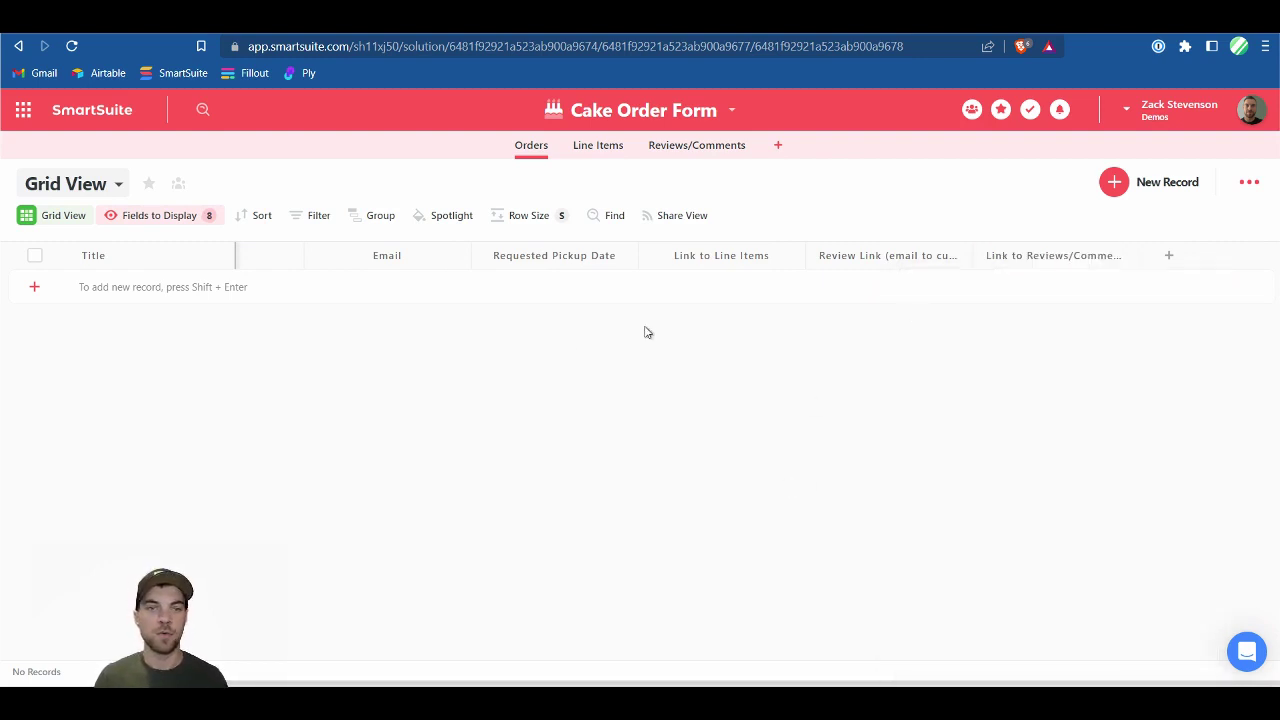
- Rename the Orders app's primary Title field "Order ID" and switch its title type to Auto Generated
left_click_drag(477, 677, 250, 680)
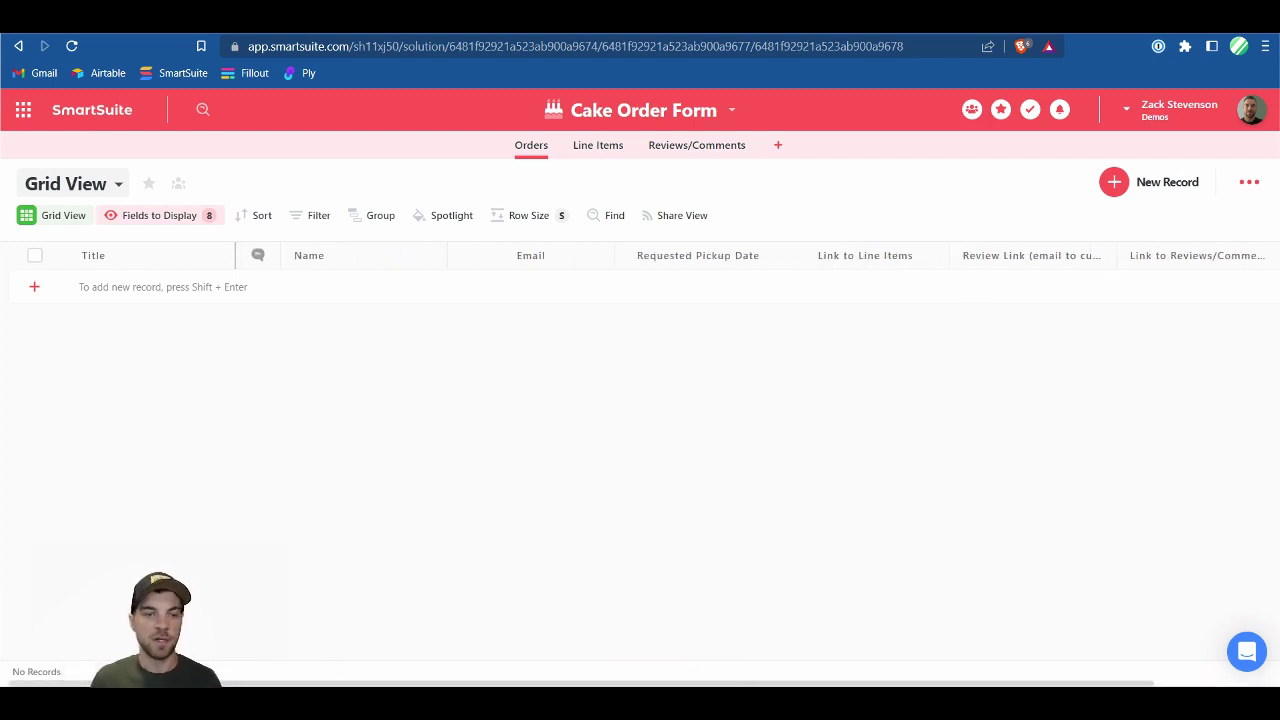
double_click(112, 257)
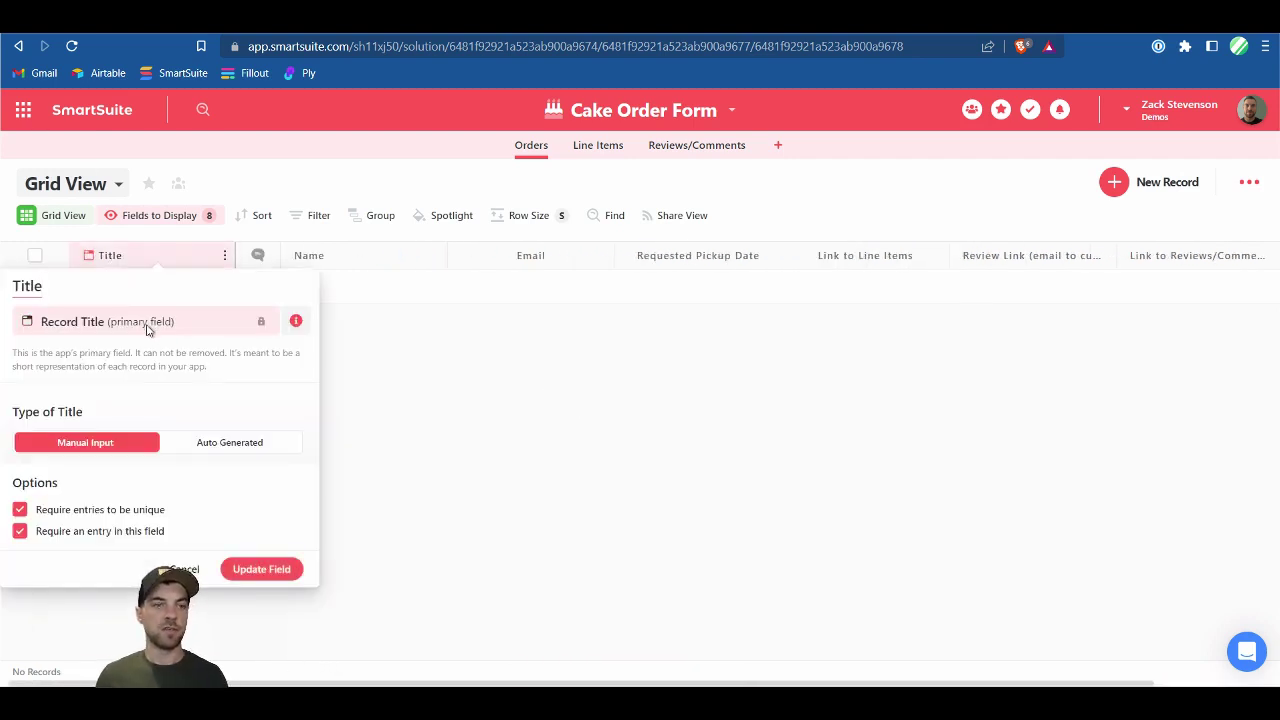
key("ctrl+a")
type("Order")
key("Caps_Lock")
type("ID")
key("Caps_Lock")
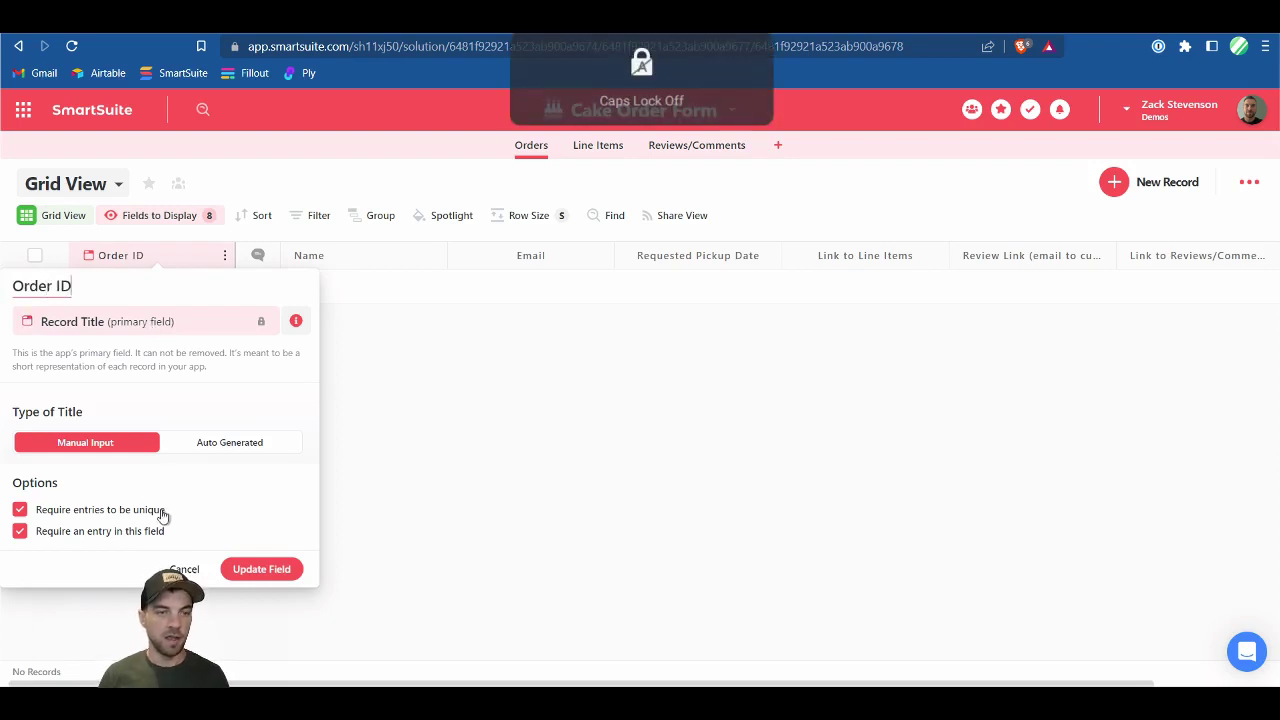
left_click(213, 450)
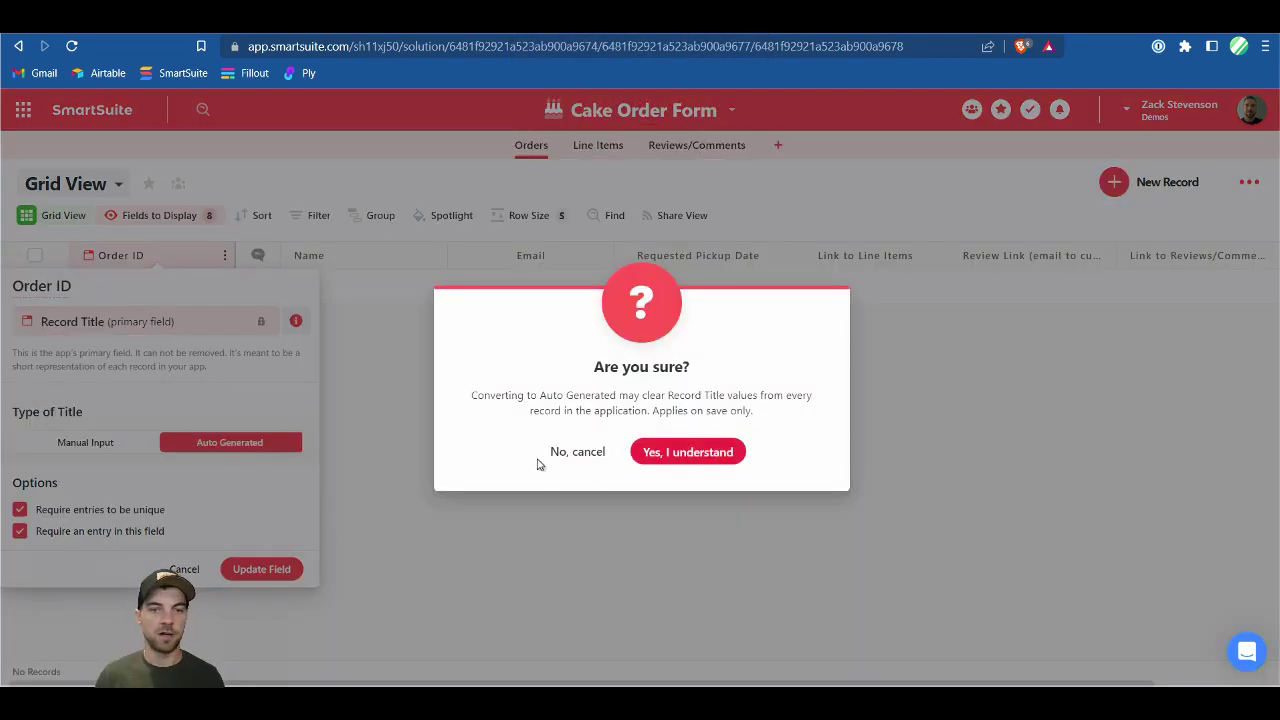
left_click(660, 456)
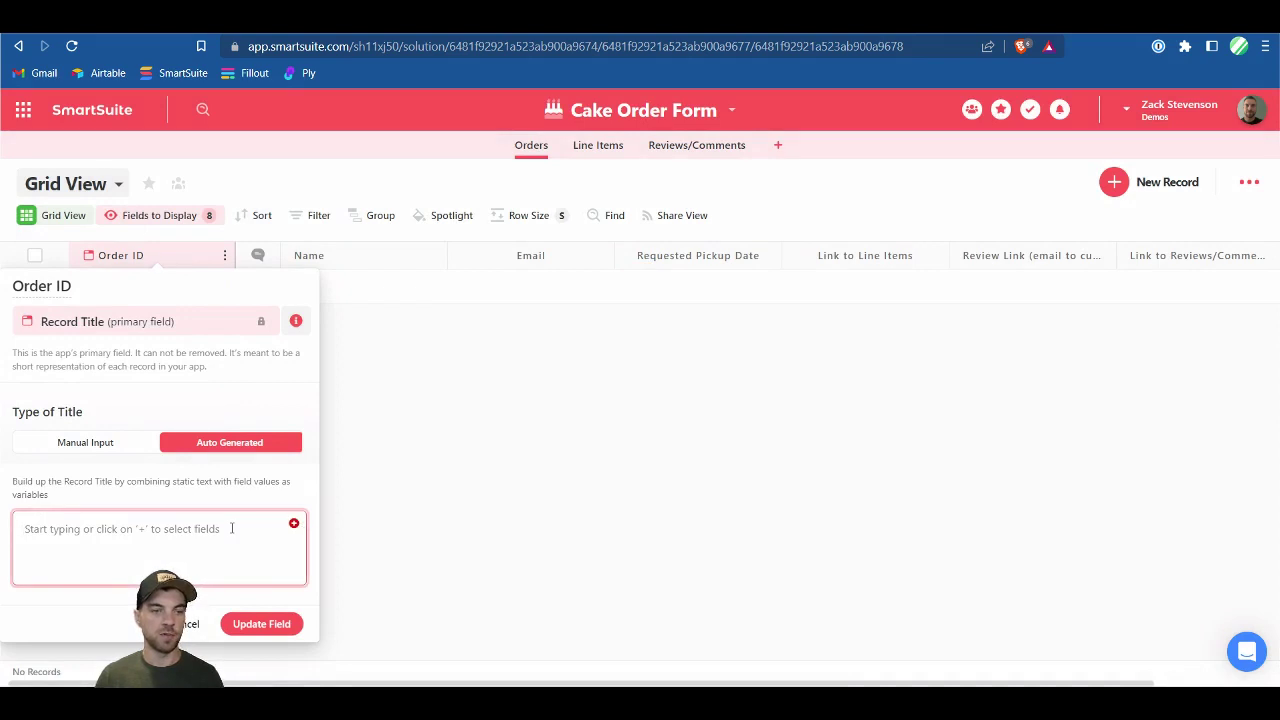
- Build the Order ID from the Name field, a hyphen and First Created On, save the field and widen its column slightly
left_click(231, 528)
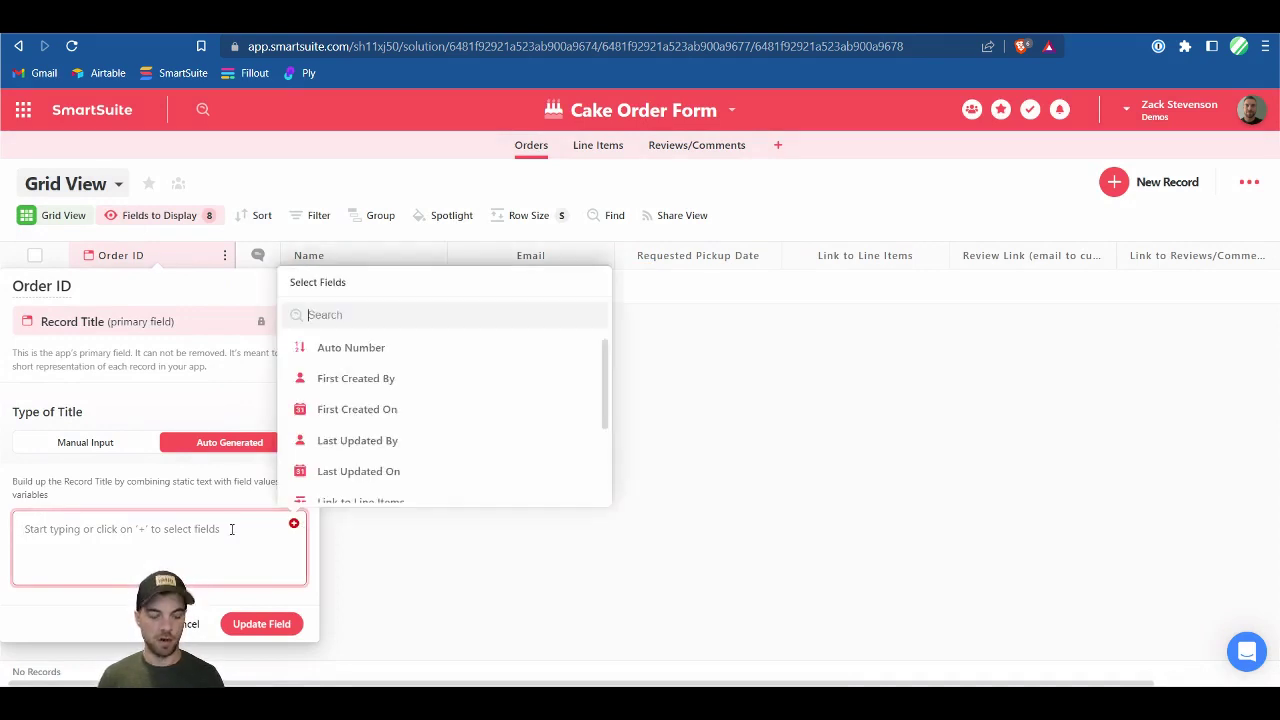
type("name")
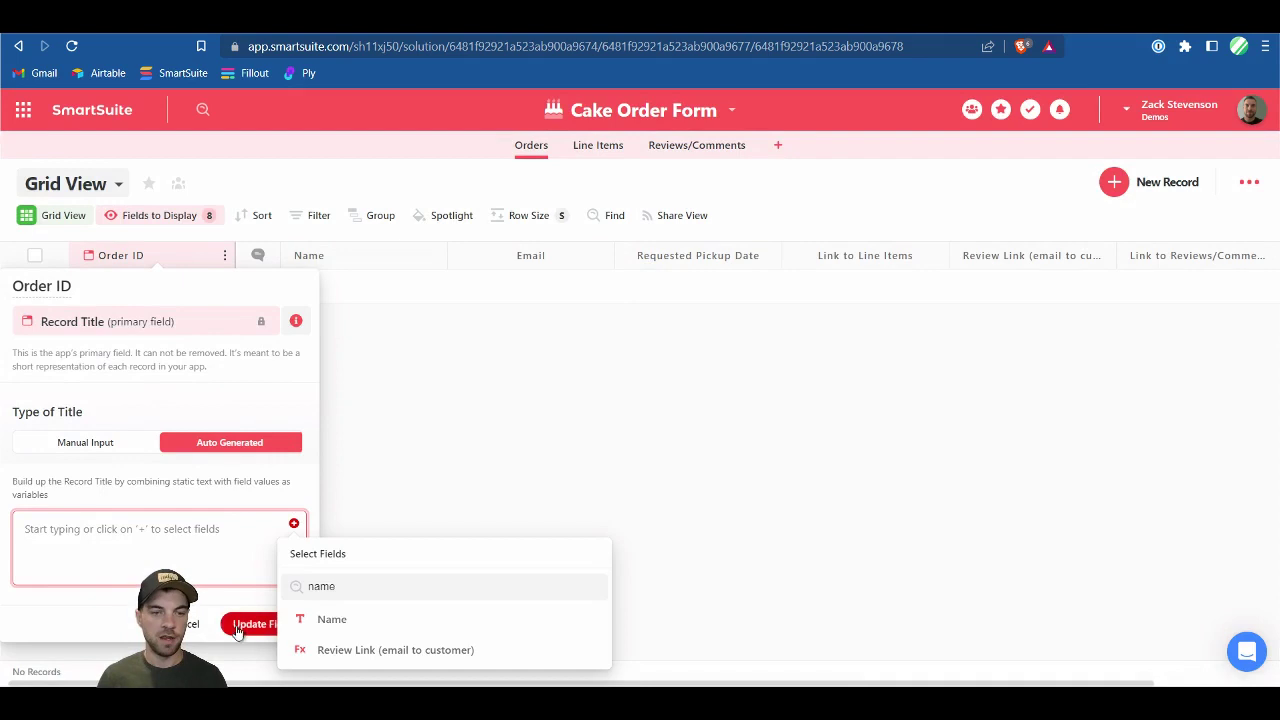
key("Return")
type("-")
left_click(294, 524)
type("creat")
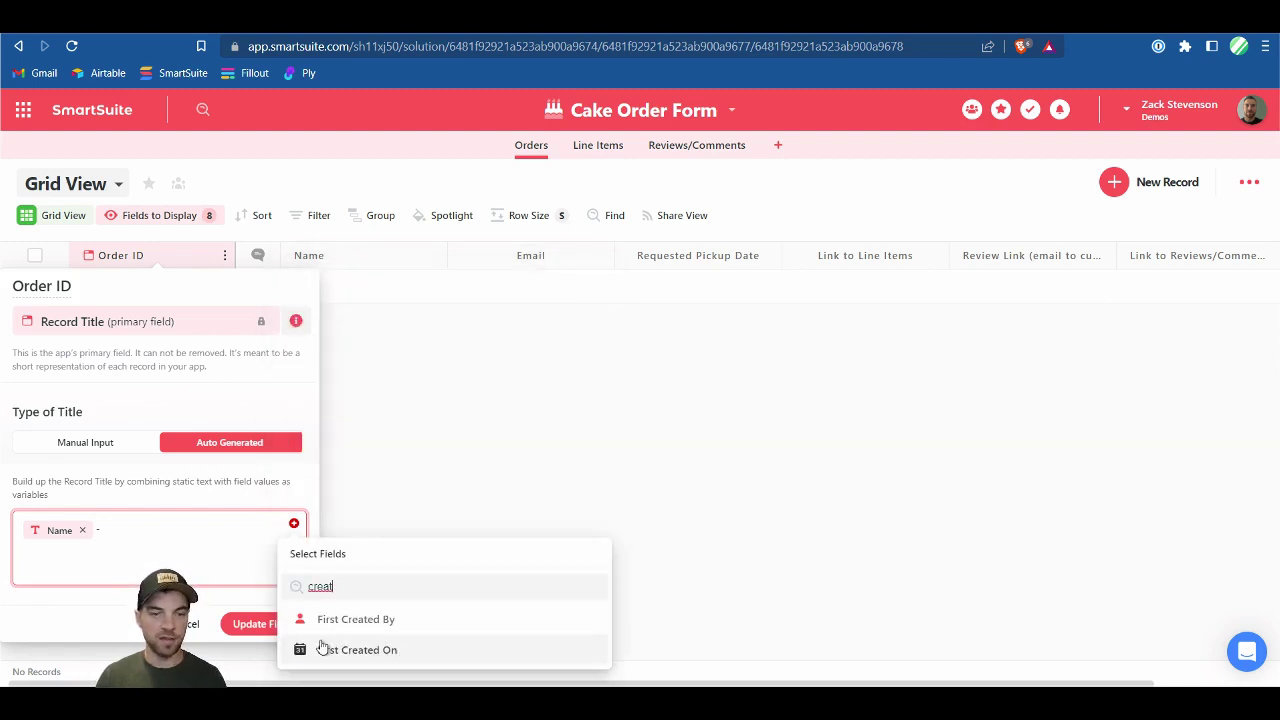
left_click(322, 652)
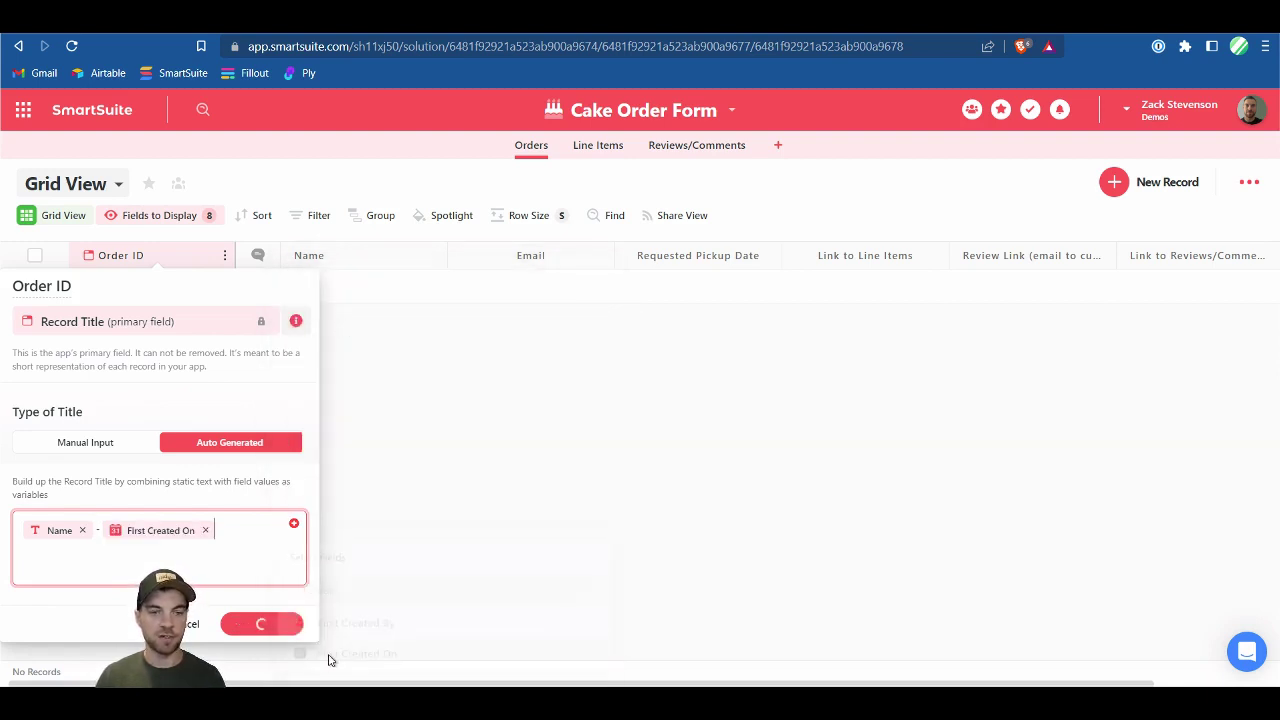
left_click(266, 623)
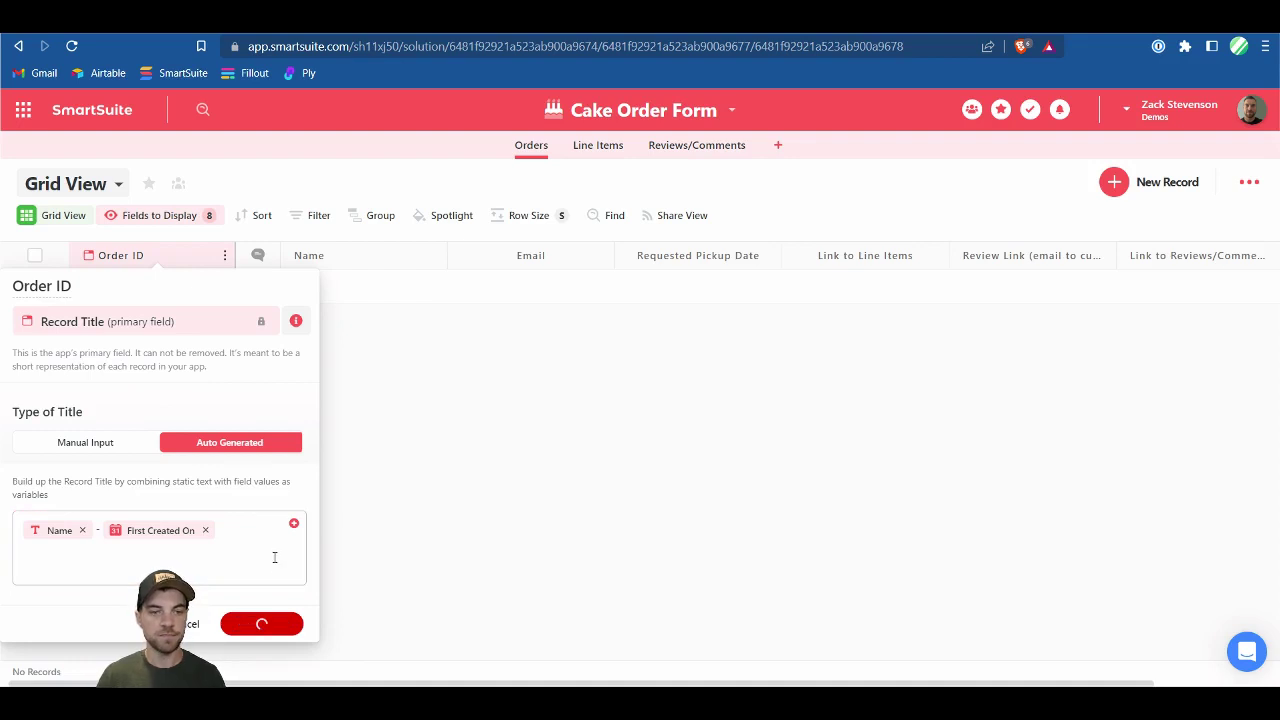
left_click_drag(234, 257, 265, 257)
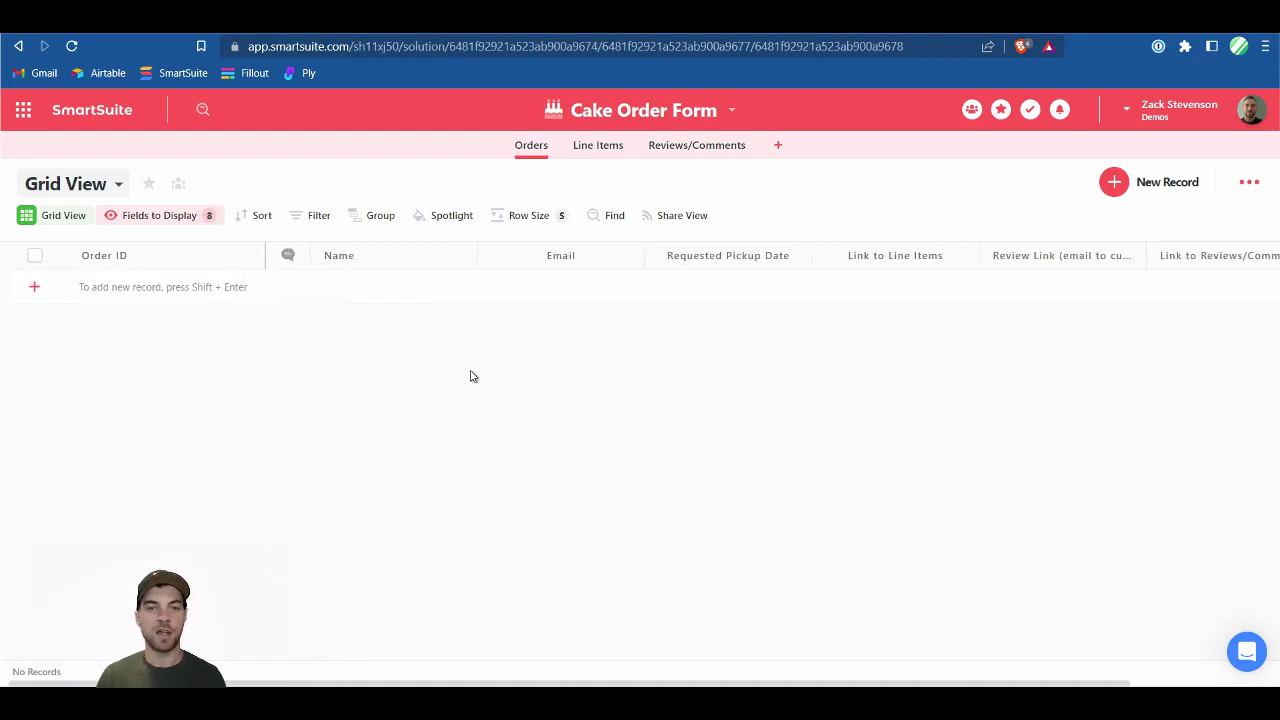
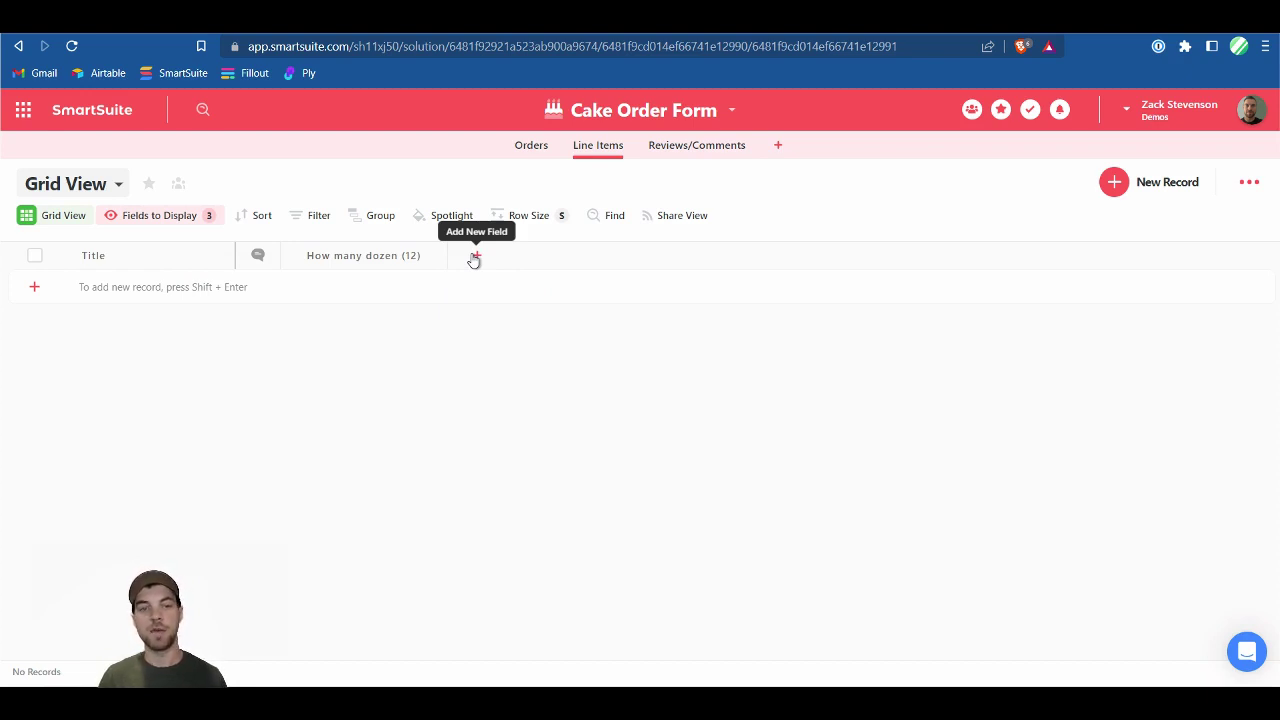
- Create a Single Select field called "Cupcake Type" after the How many dozen (12) field in the Line Items app
left_click(474, 259)
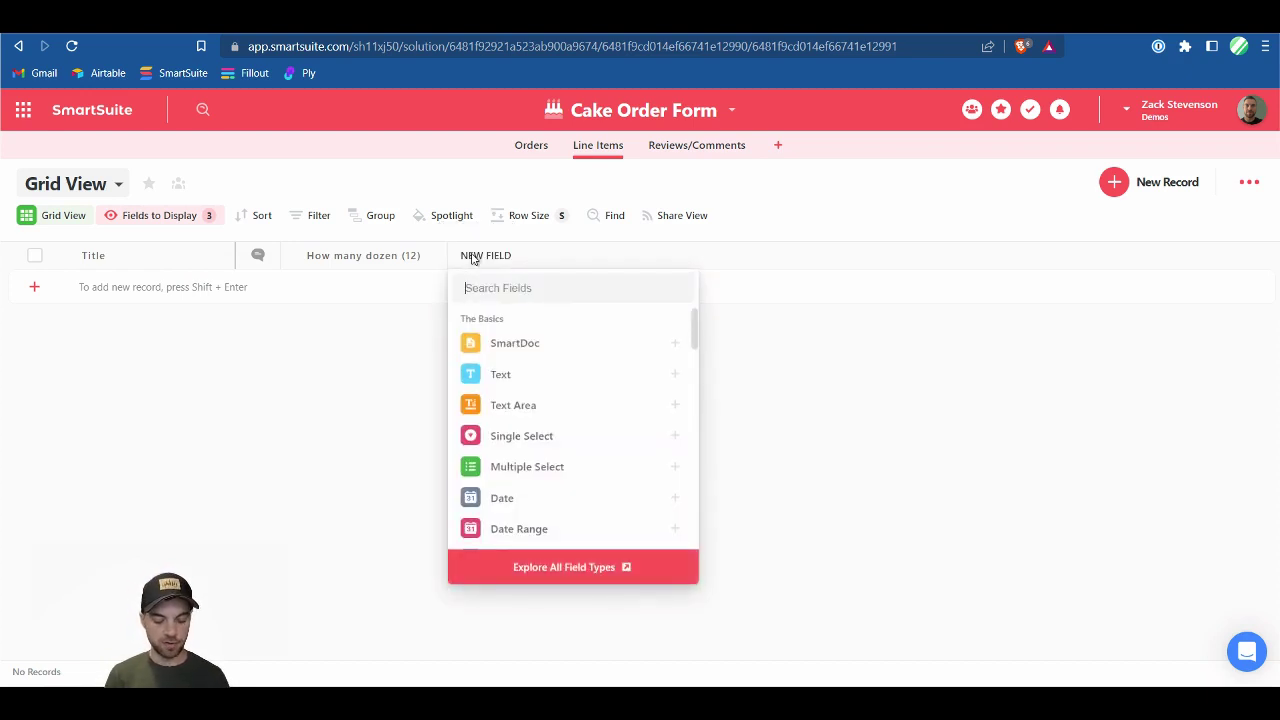
type("single")
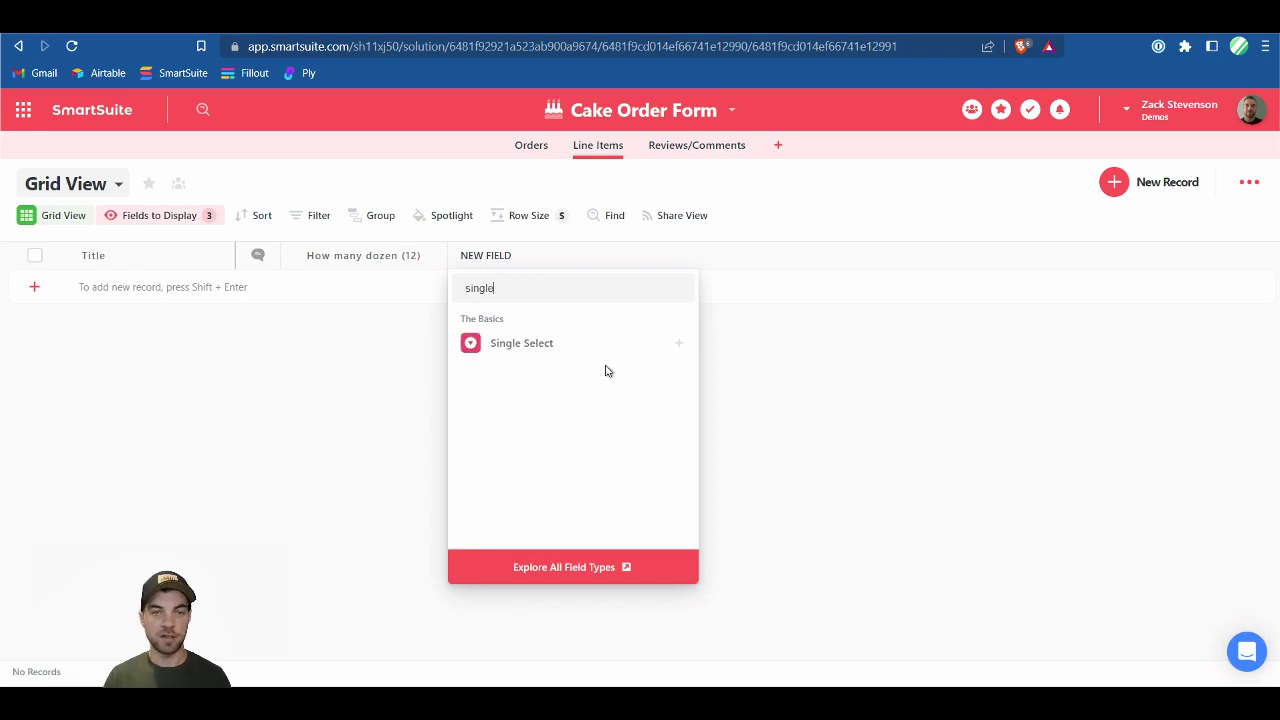
left_click(606, 343)
type("Cupcake ")
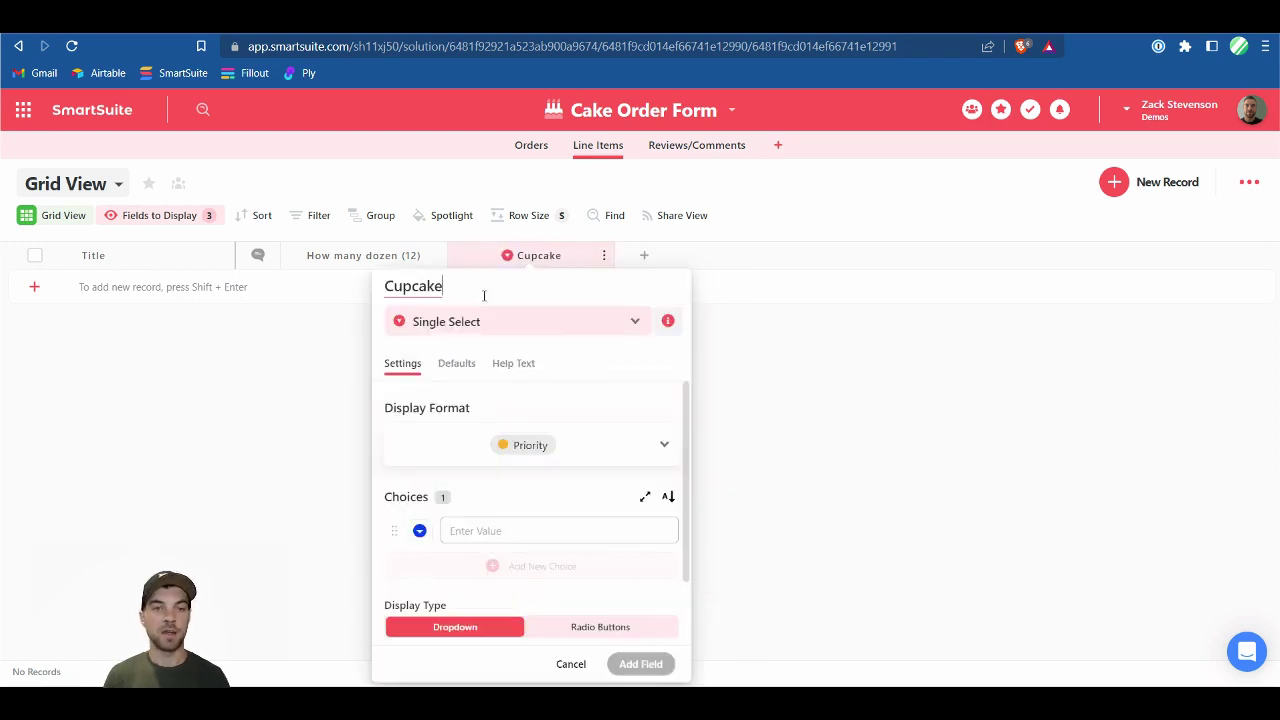
type("Tyup")
key("BackSpace")
key("BackSpace")
type("pe")
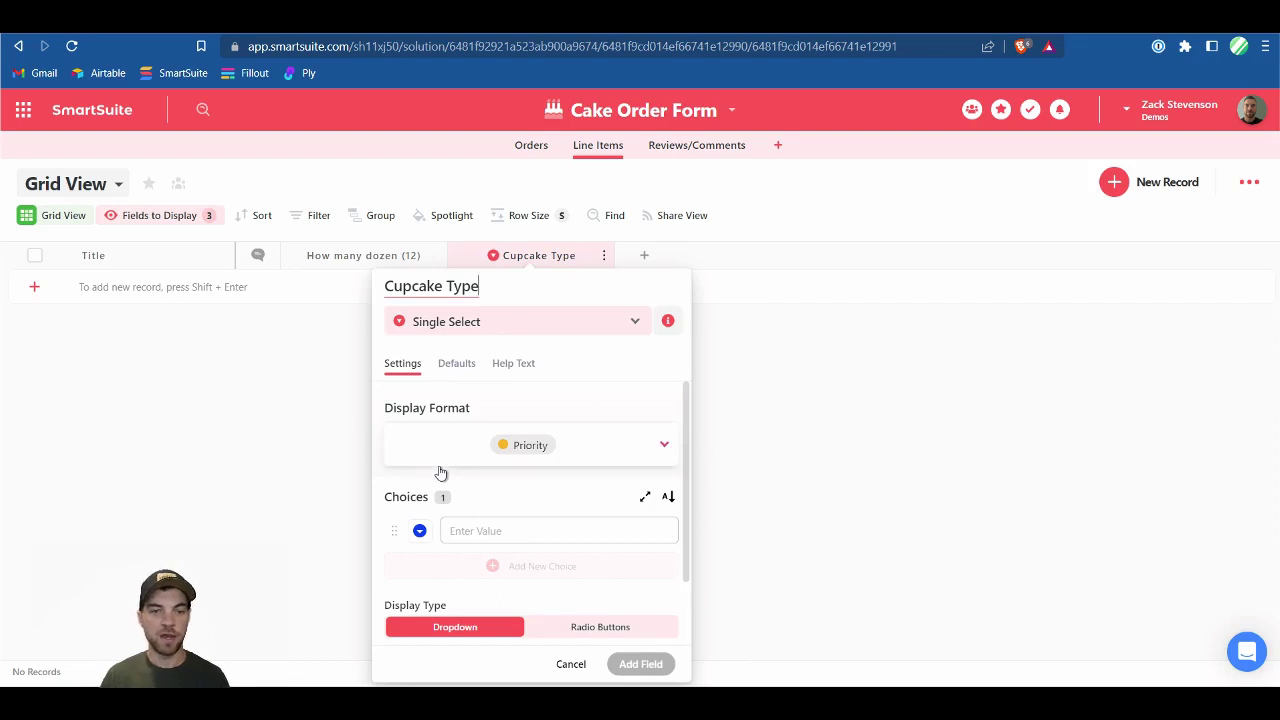
- Give the Cupcake Type field the choices Chocolate and Vanilla and add it to the Line Items app
scroll(527, 505, "down", 2)
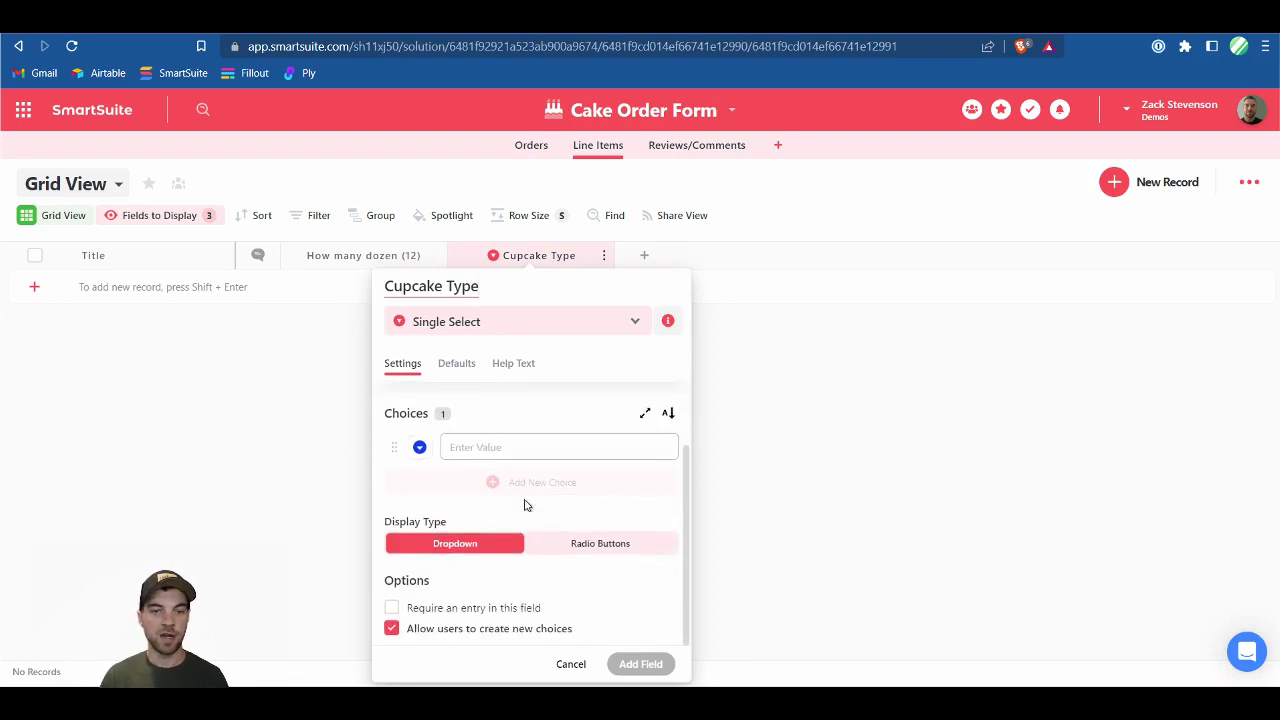
left_click(527, 446)
type("Cho")
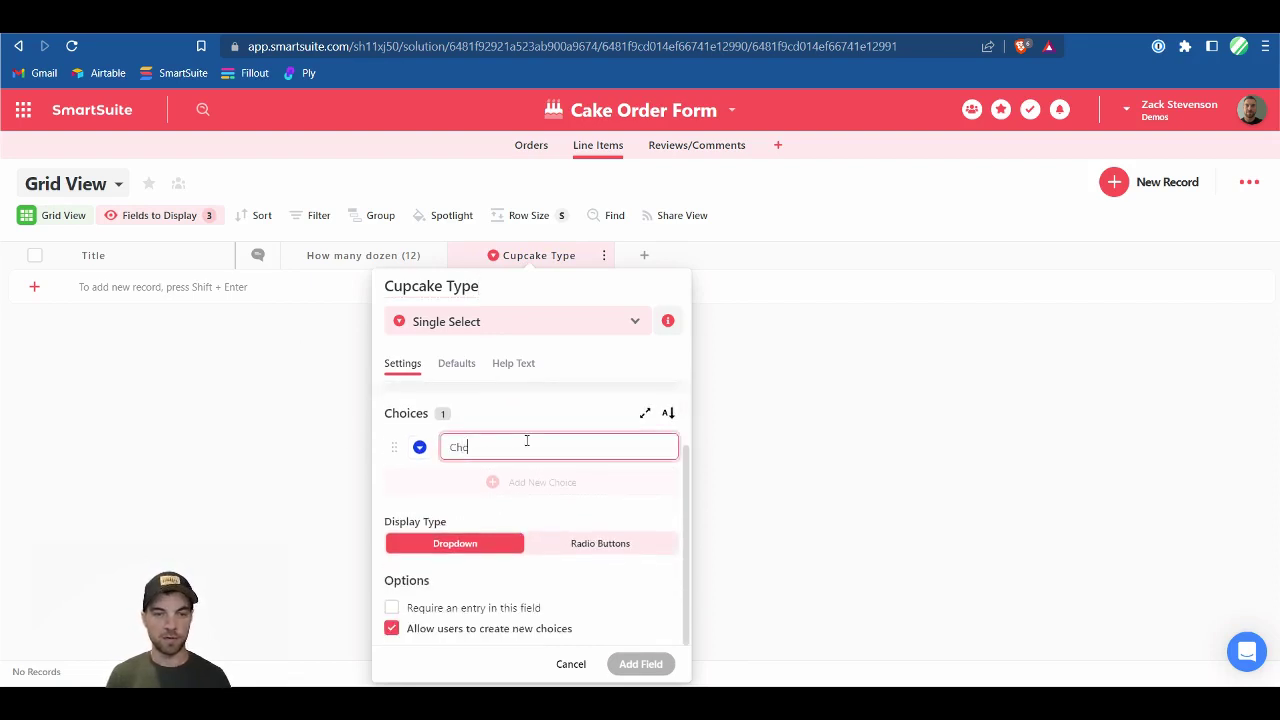
type("colate")
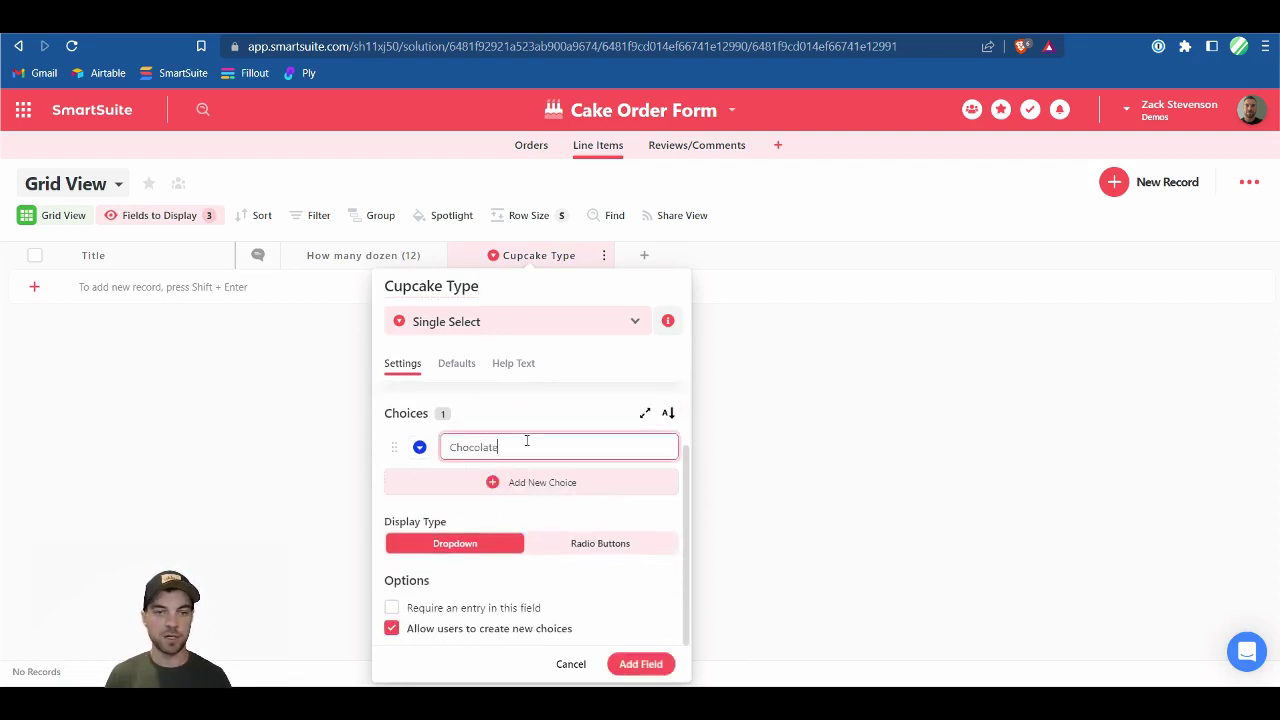
key("Return")
type("Vanilla")
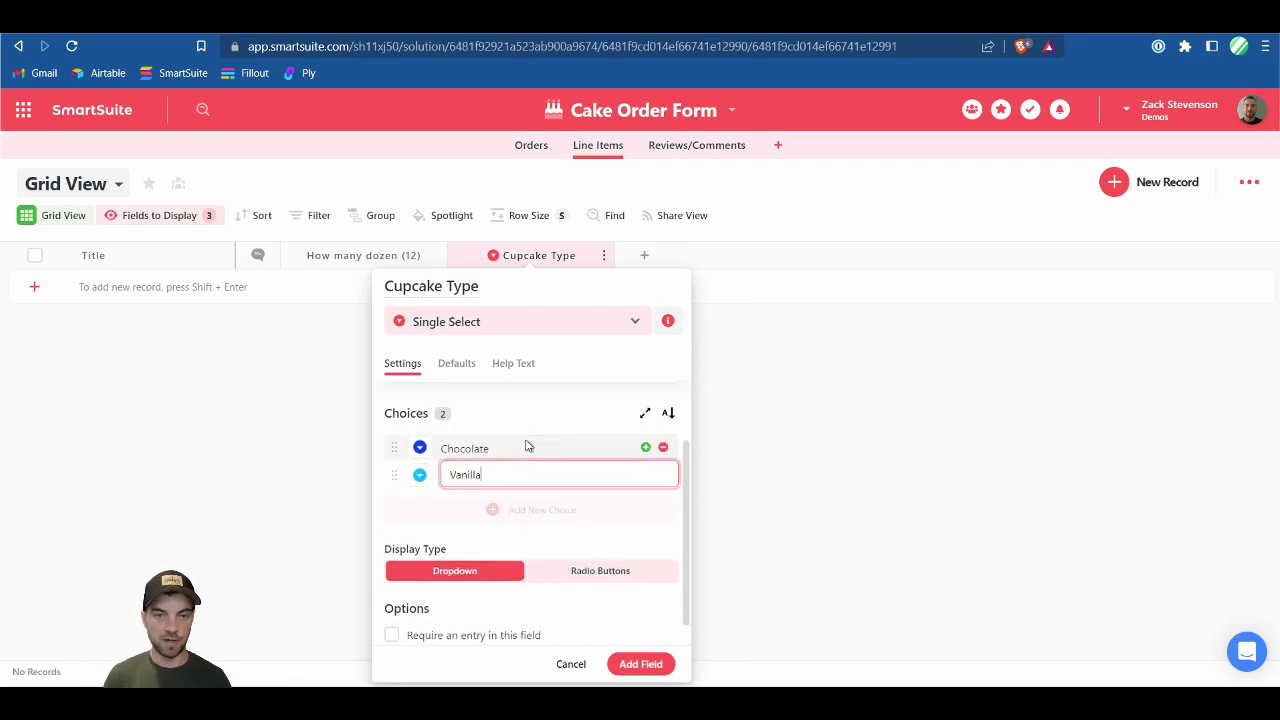
left_click(640, 664)
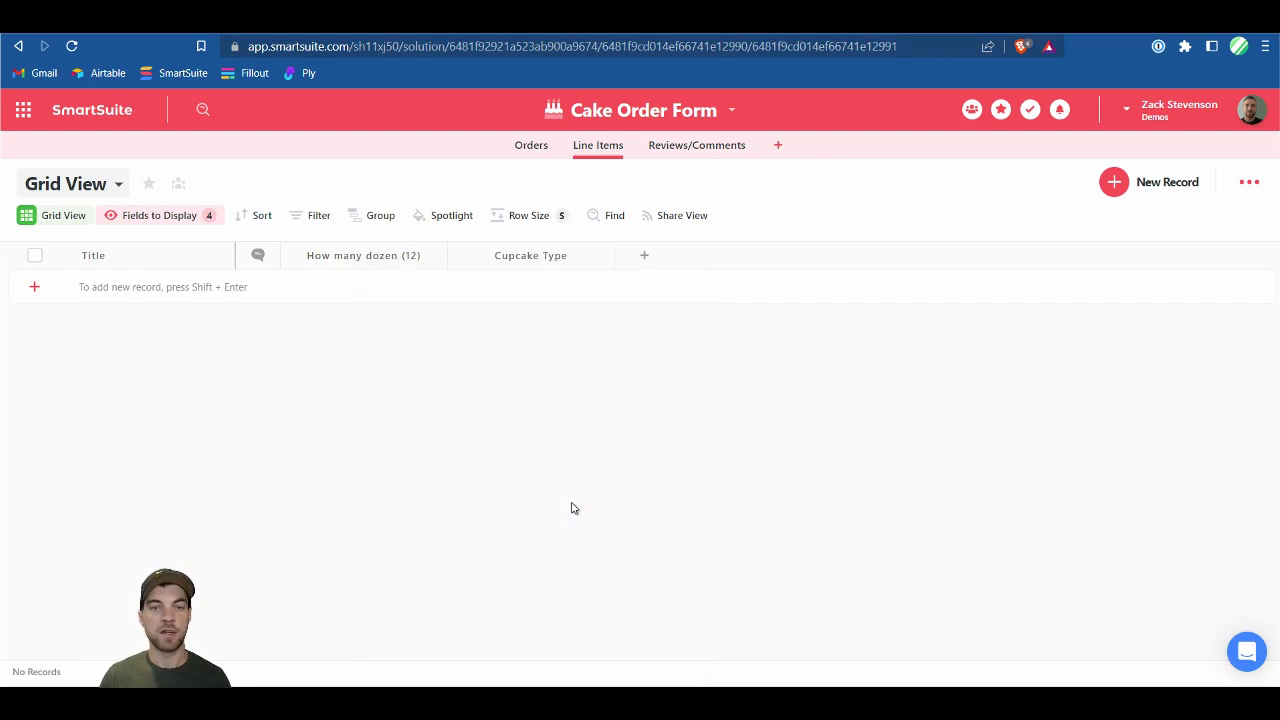
- Create a Single Select field called "Icing Type" after the Cupcake Type field in the Line Items app
left_click(644, 257)
type("single")
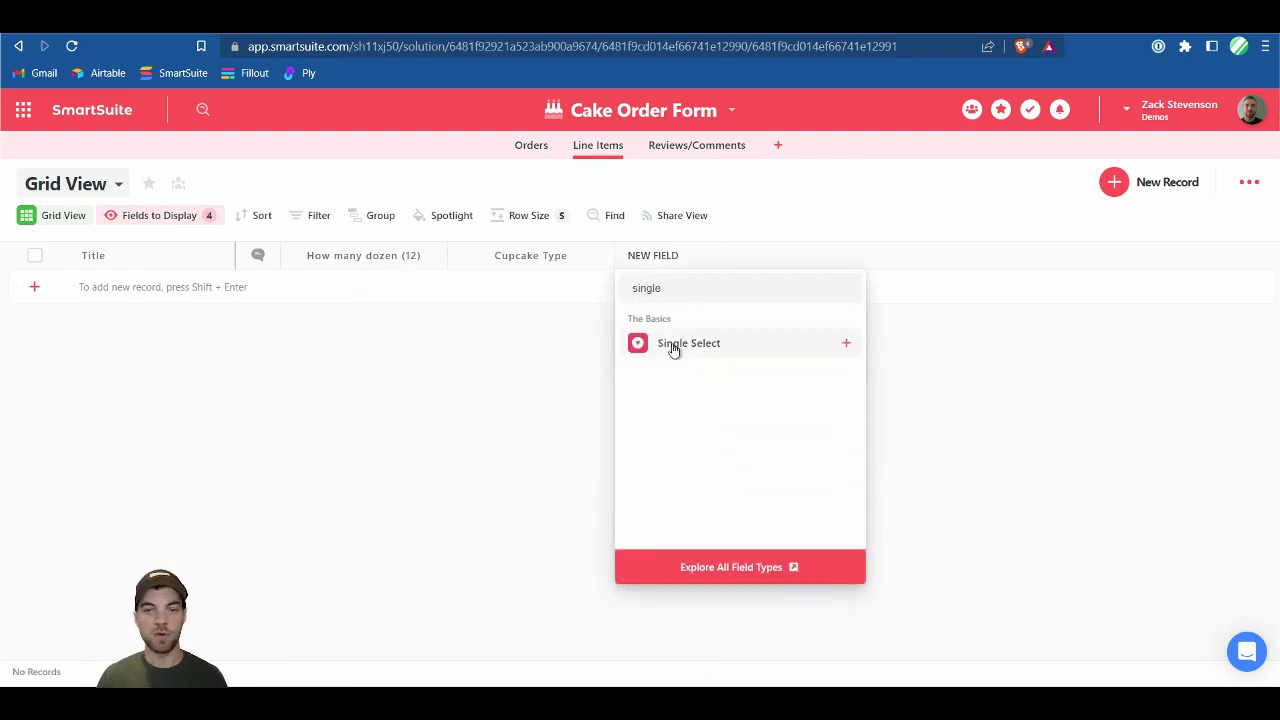
left_click(673, 348)
left_click(657, 289)
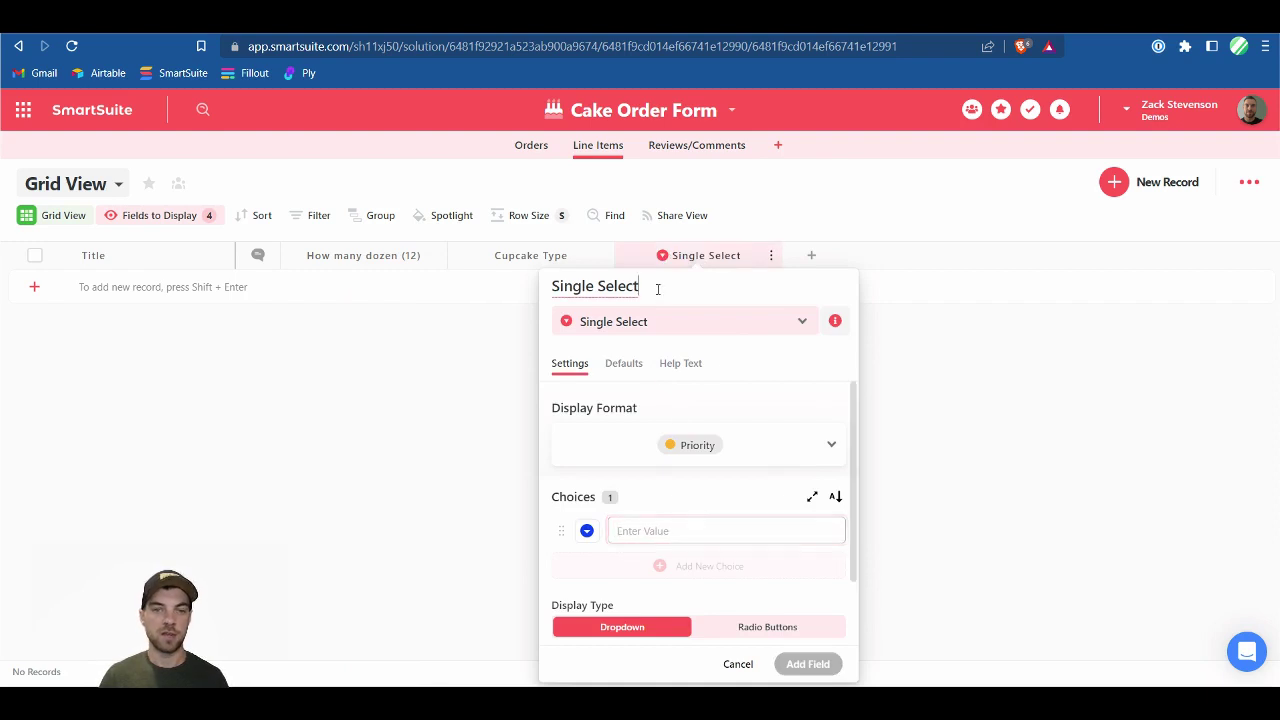
triple_click(657, 289)
type("Icing Type")
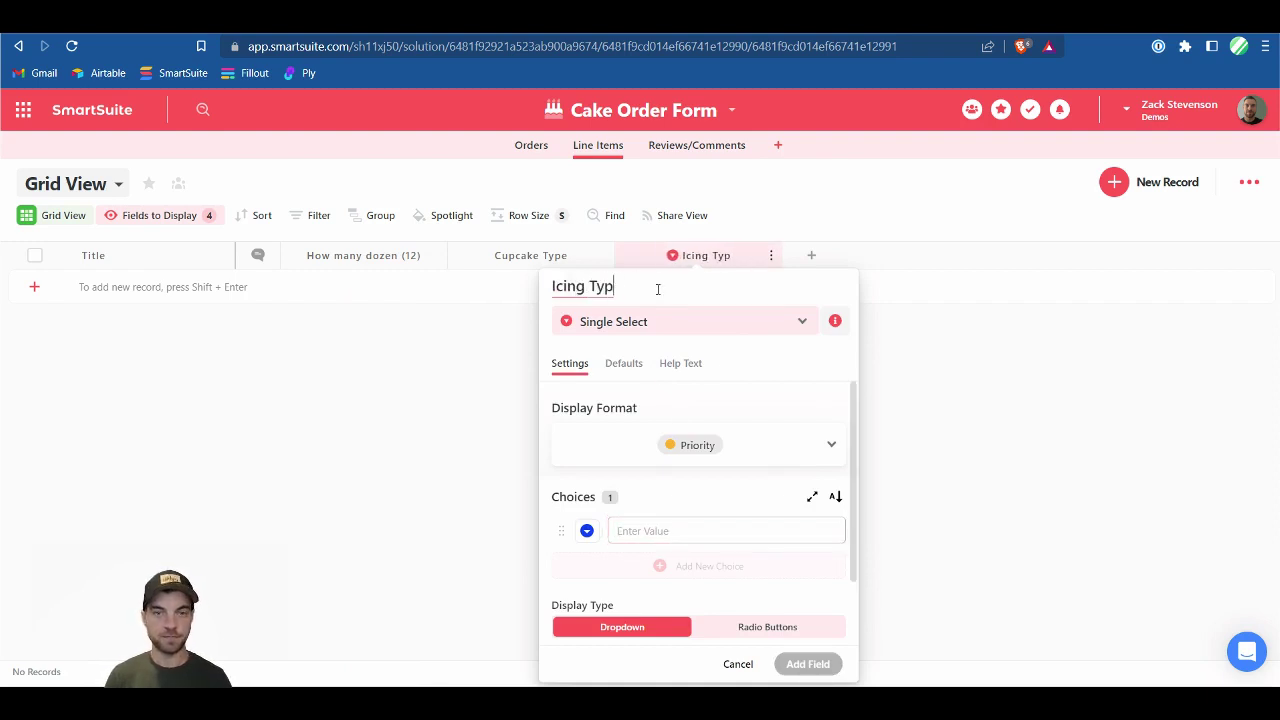
- Give the Icing Type field the choices Peanut Butter, Chocolate and Vanilla and add it to the app
left_click(684, 530)
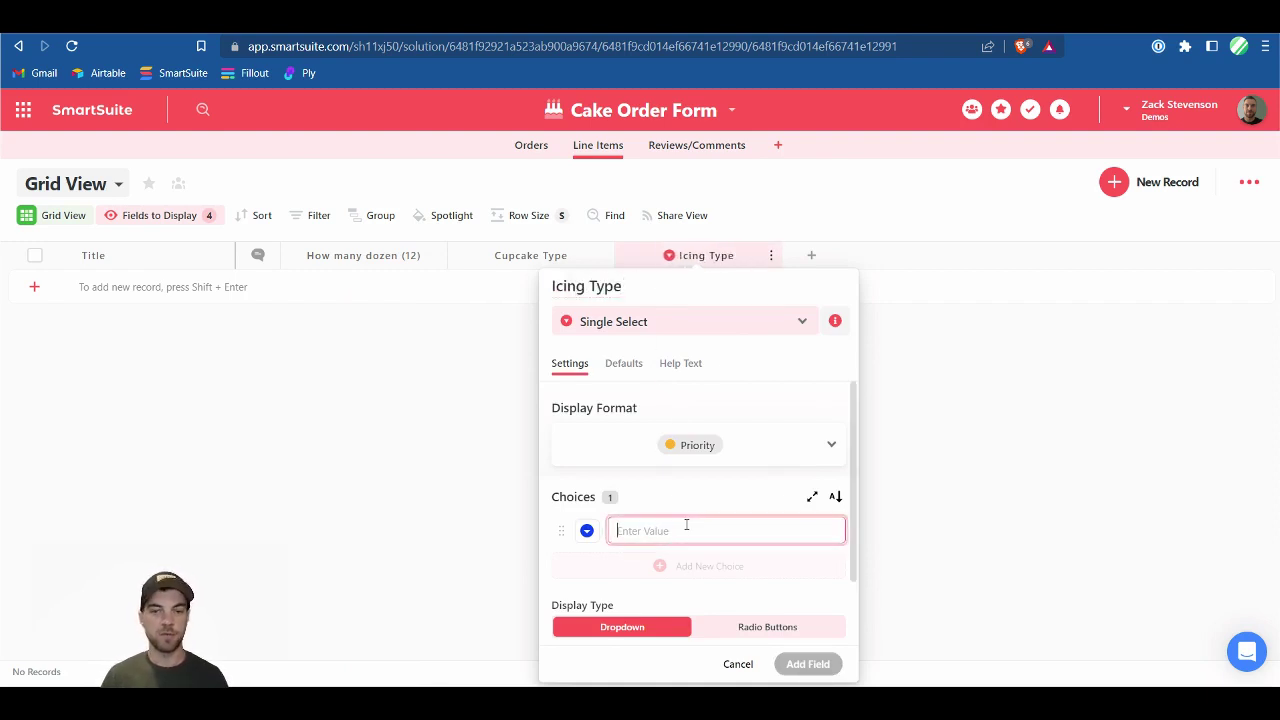
type("Peanut Butt")
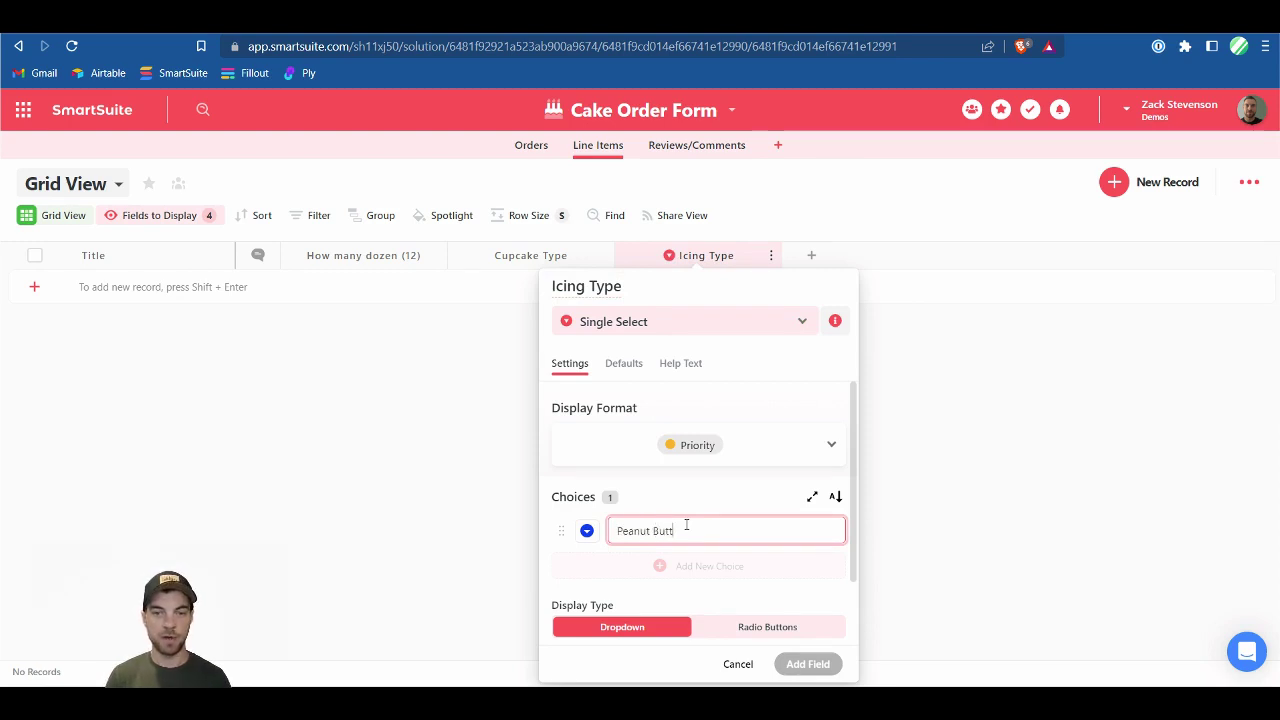
type("er")
key("Return")
type("Chocolate")
key("Return")
type("Van")
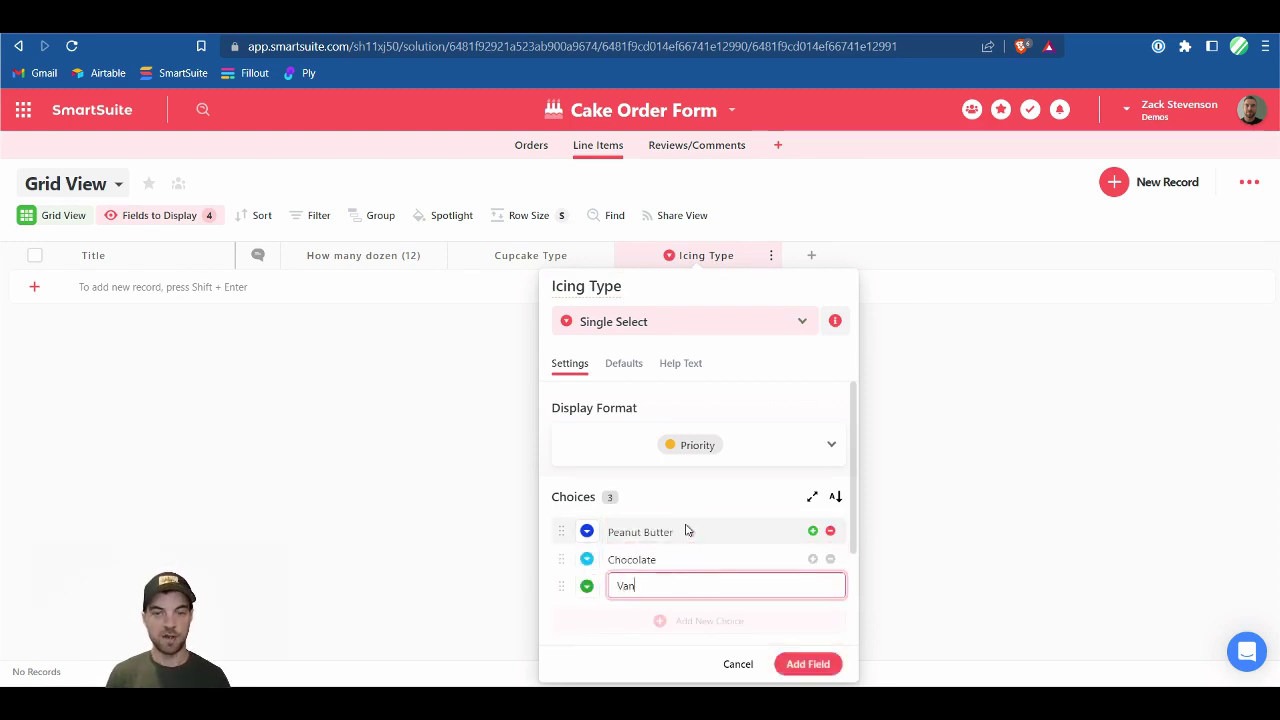
type("illa")
left_click(800, 664)
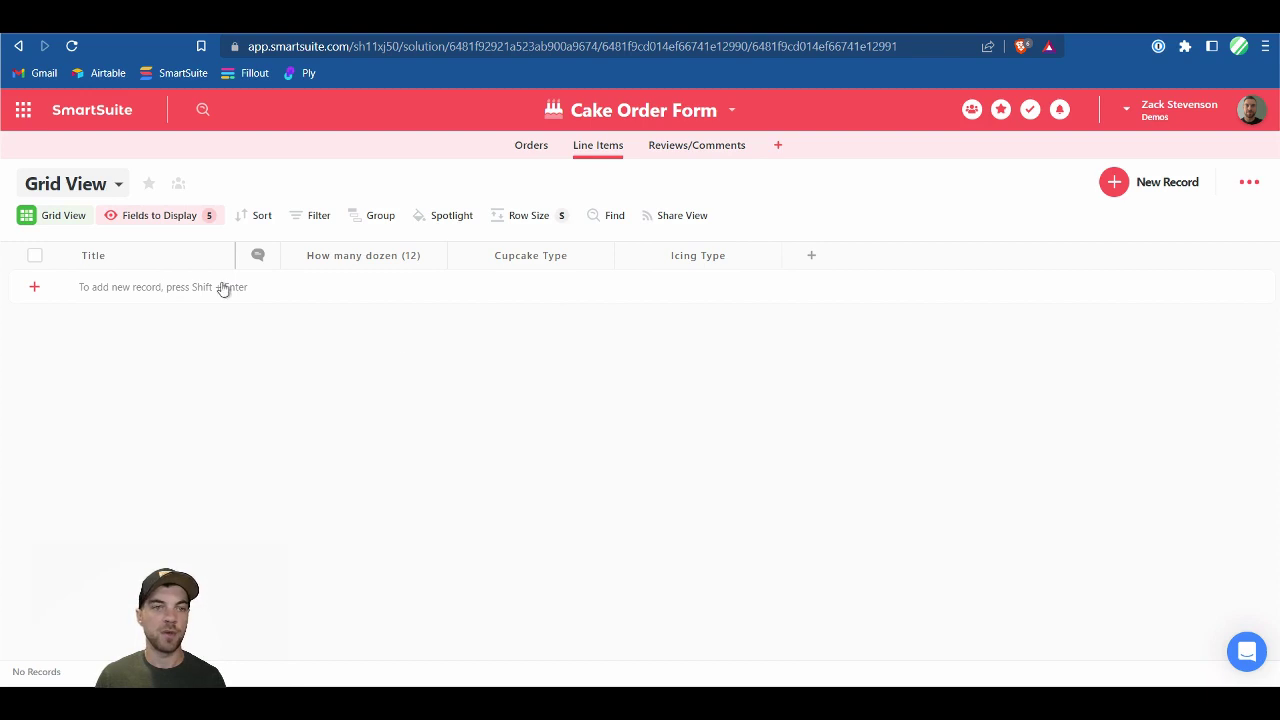
- Rename the Line Items app's primary Title field "Line Item ID" and switch its title type to Auto Generated
left_click(161, 252)
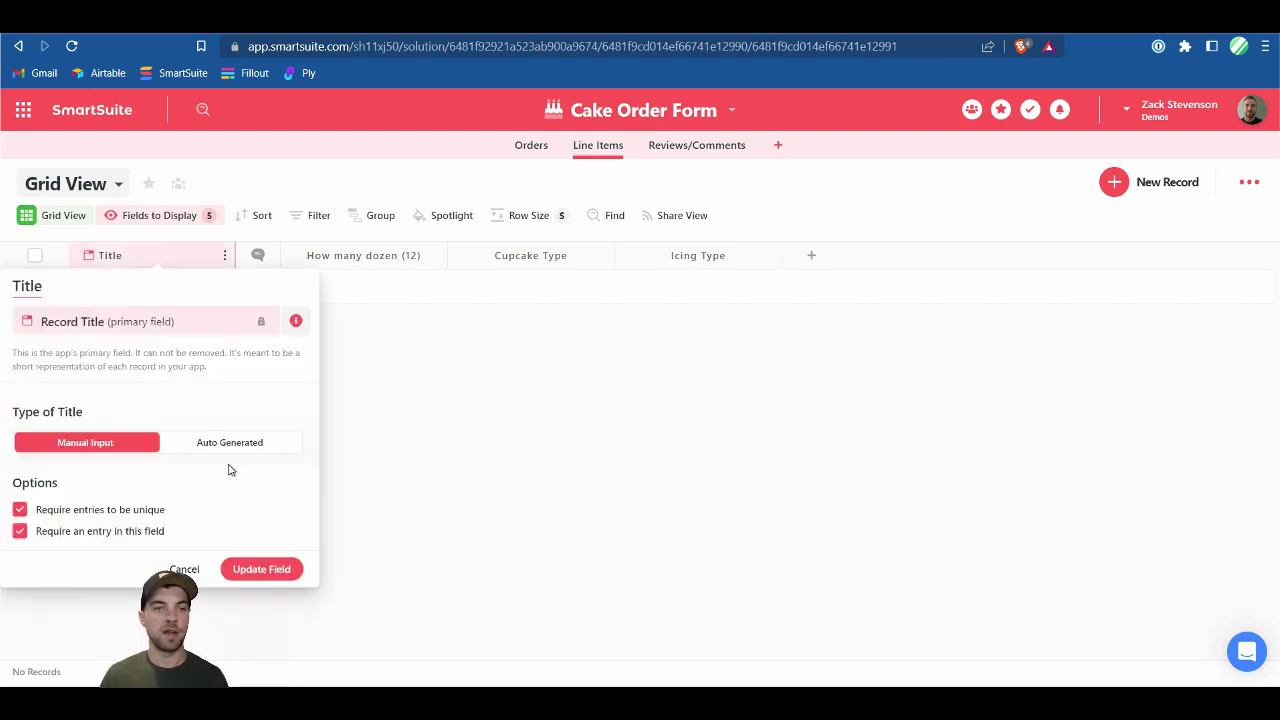
key("ctrl+a")
type("Line ")
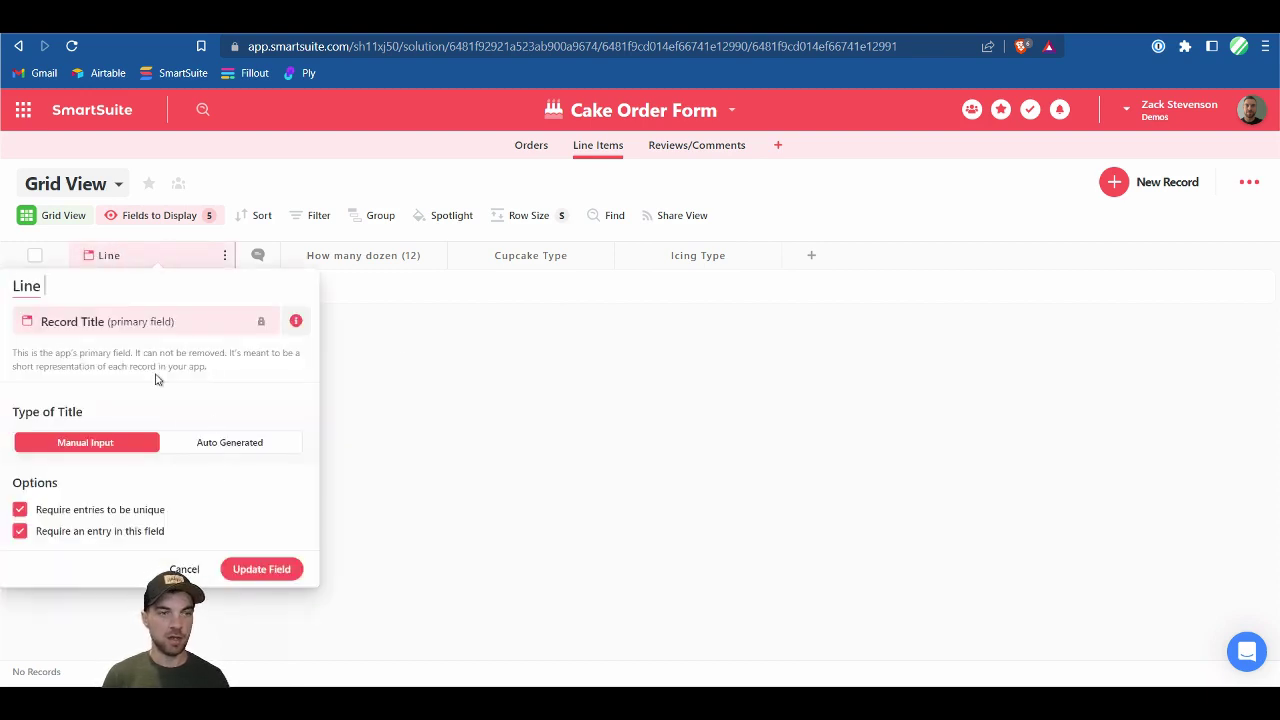
type("Item")
key("Caps_Lock")
type("ID")
key("Caps_Lock")
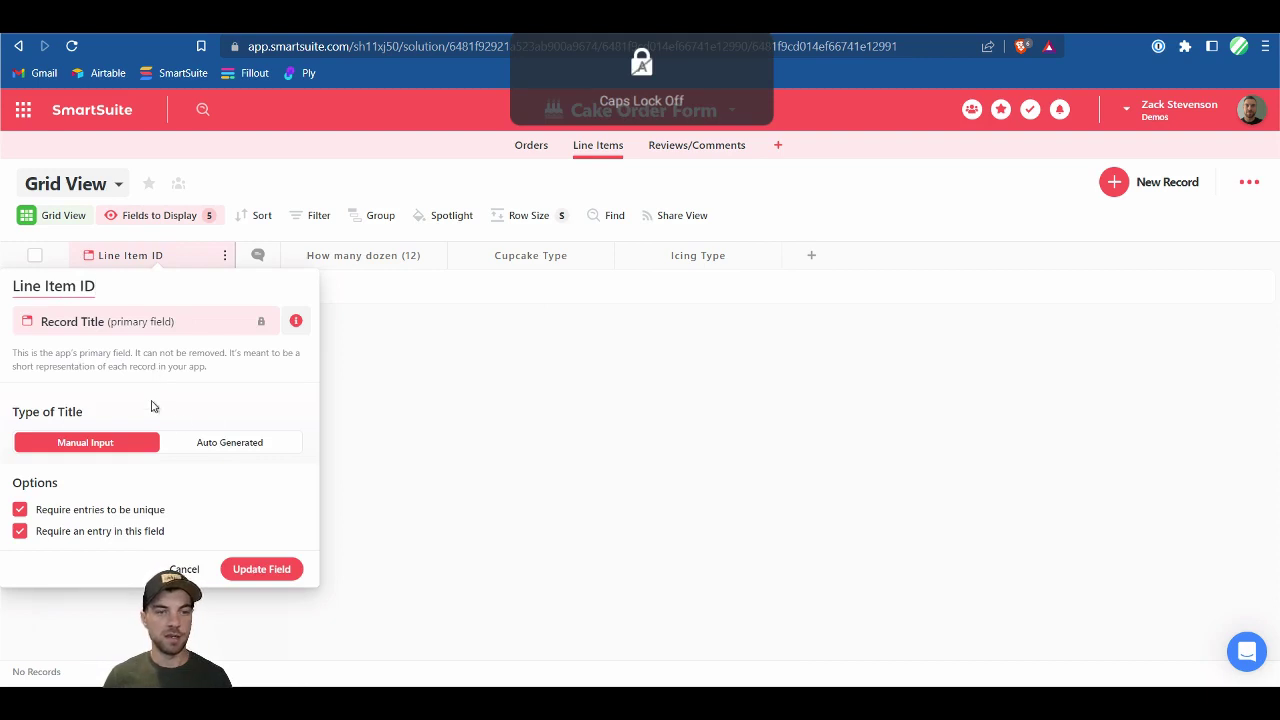
left_click(203, 445)
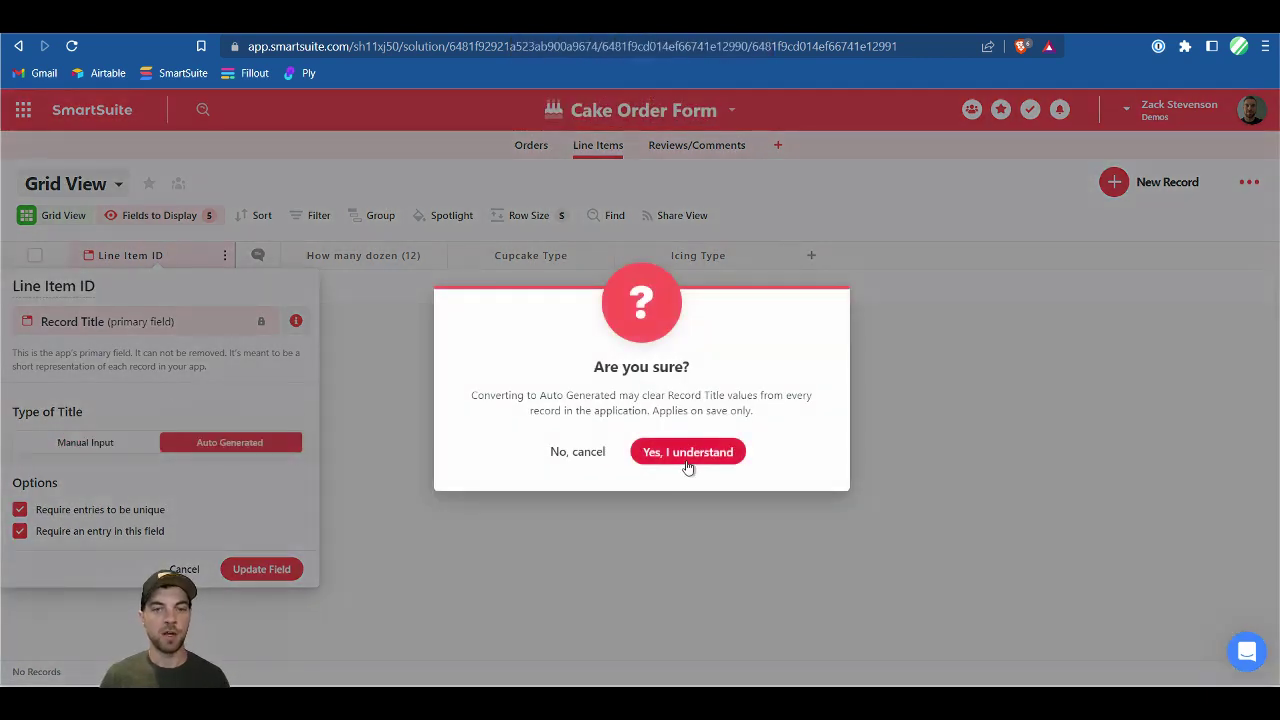
left_click(686, 458)
- Build the Line Item ID from Cupcake Type, Icing Type and Link to Orders, separated by hyphens, and save the field
left_click(292, 525)
left_click(294, 525)
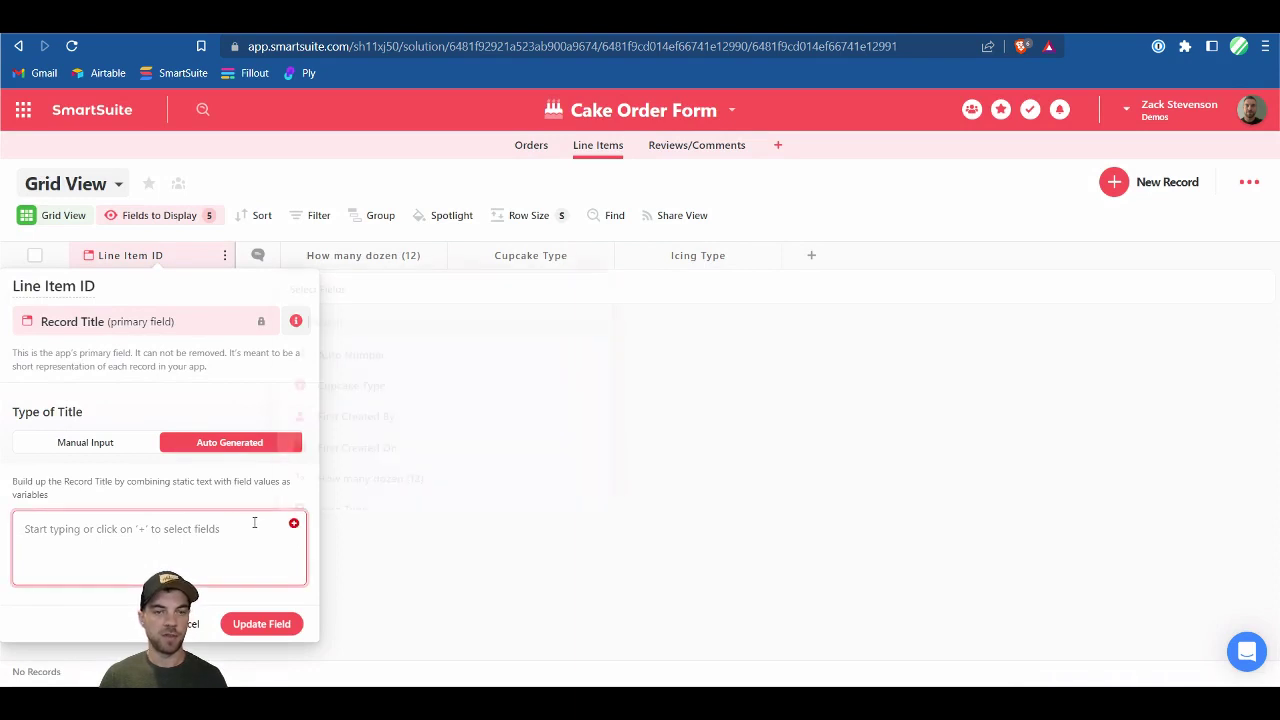
type("cup")
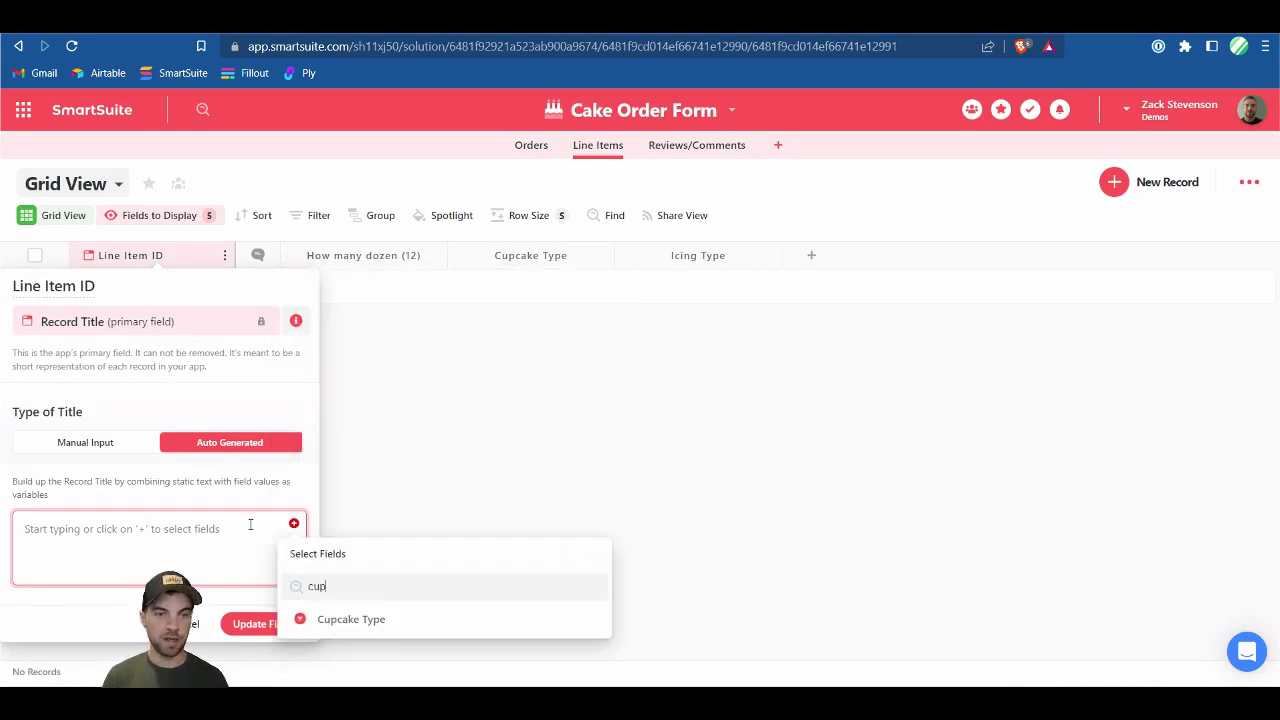
left_click(329, 624)
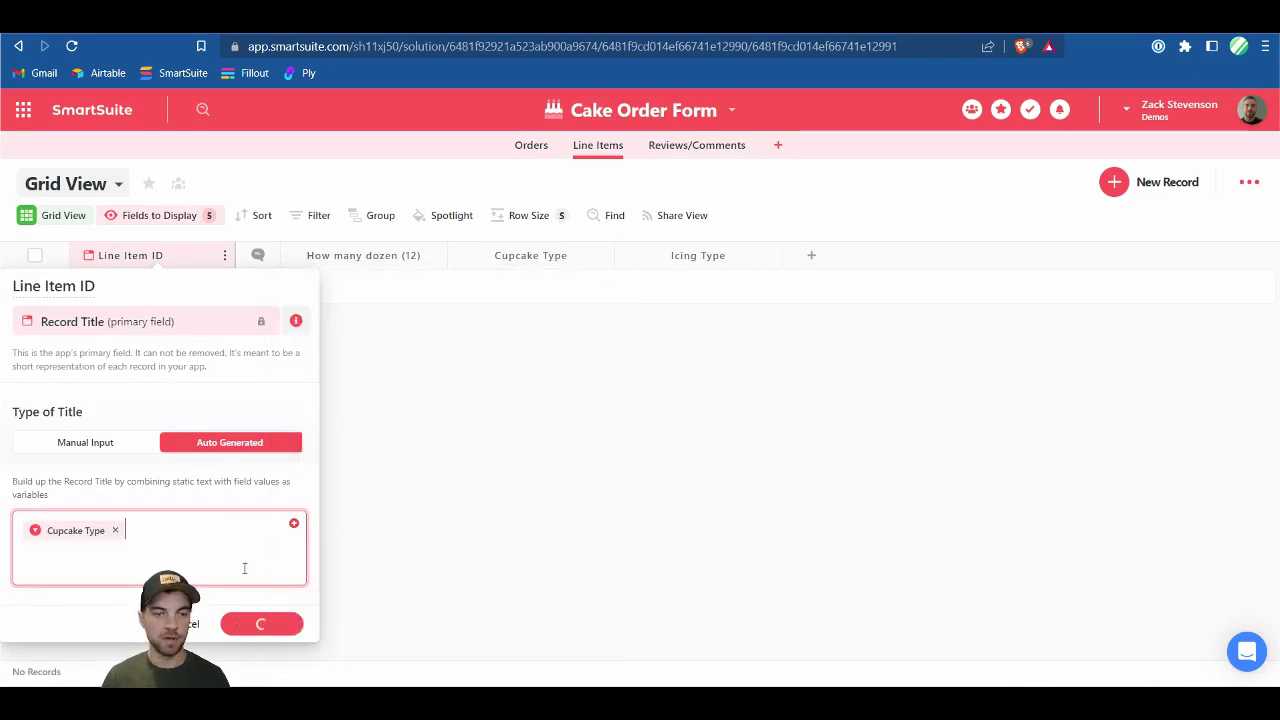
type("-")
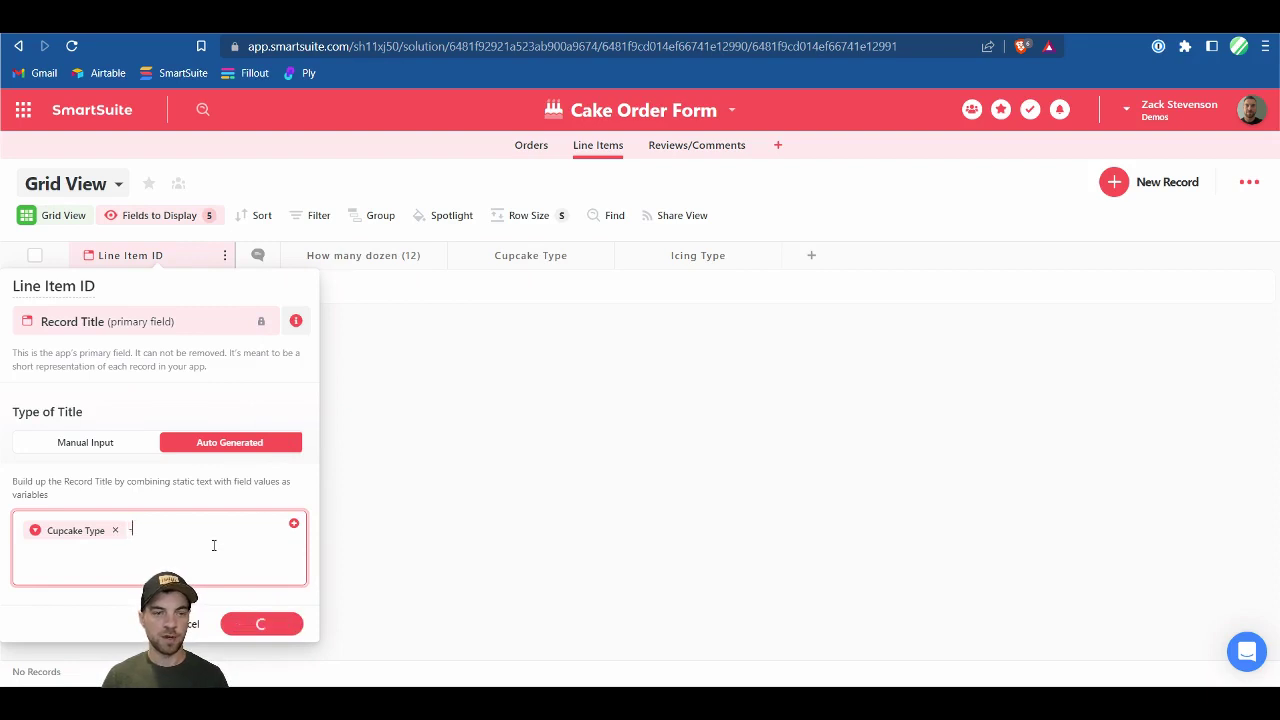
left_click(292, 526)
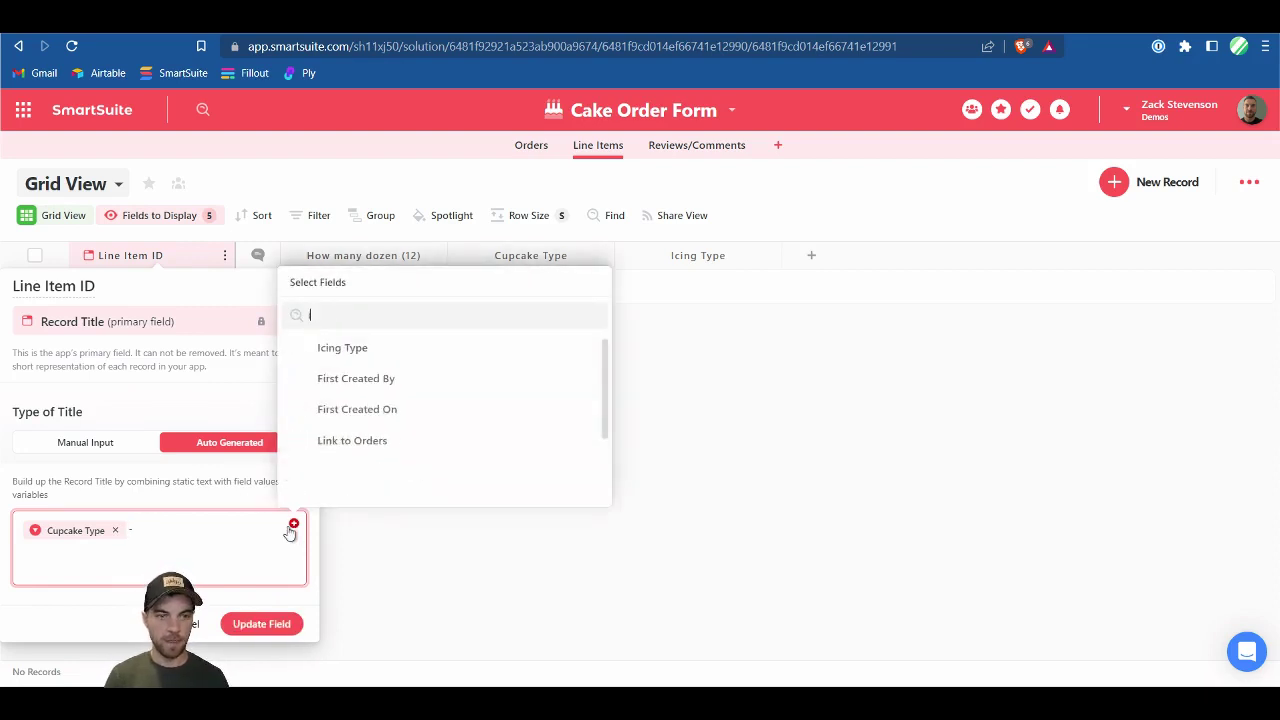
type("icin")
left_click(329, 621)
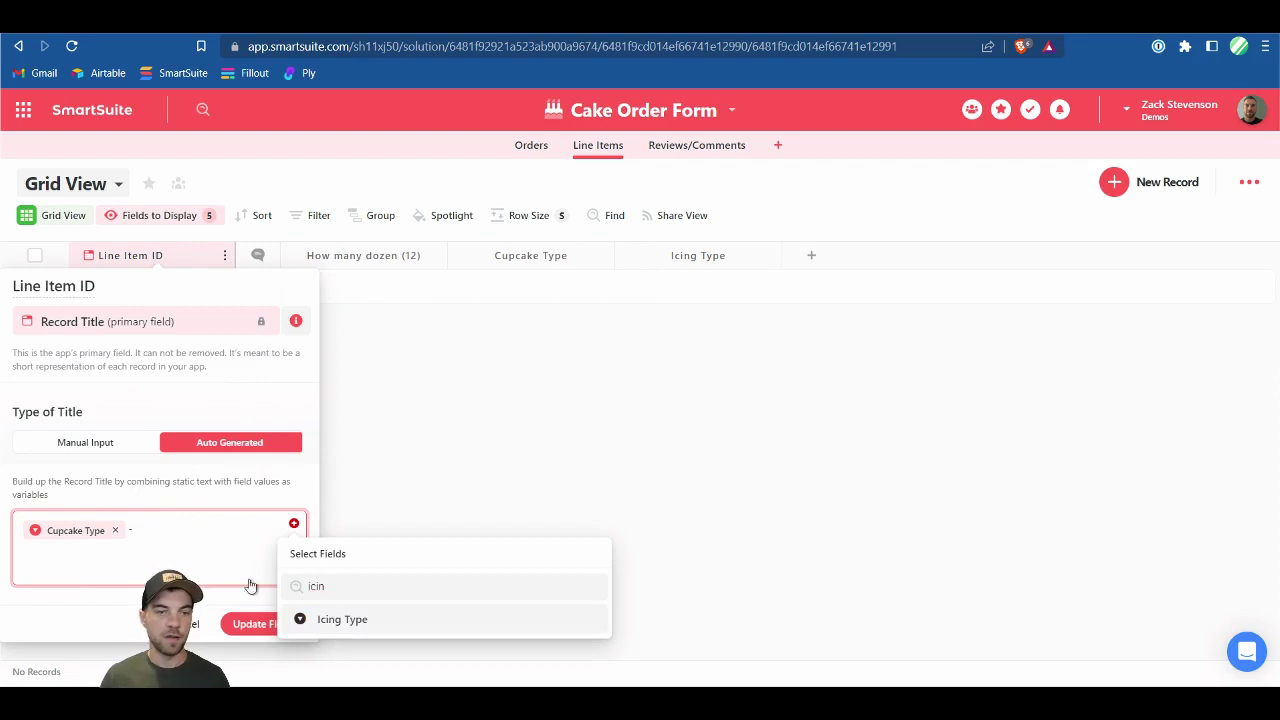
type("-")
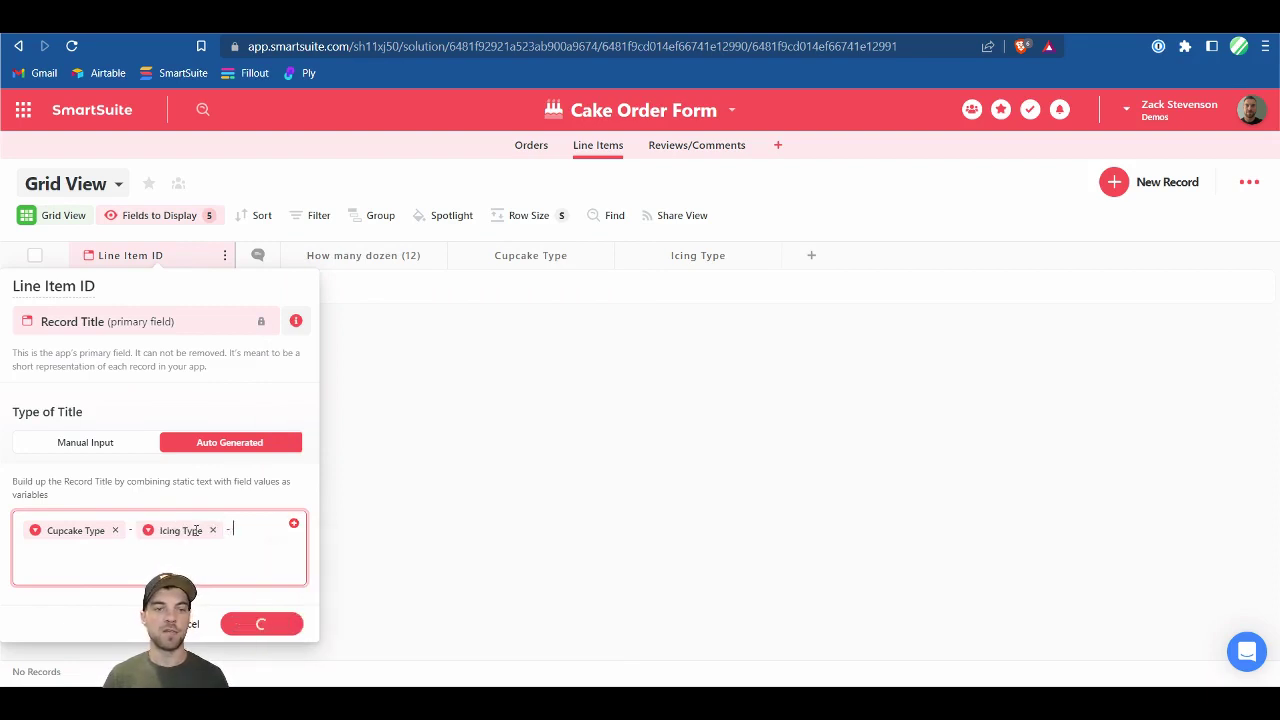
left_click(294, 525)
type("drd")
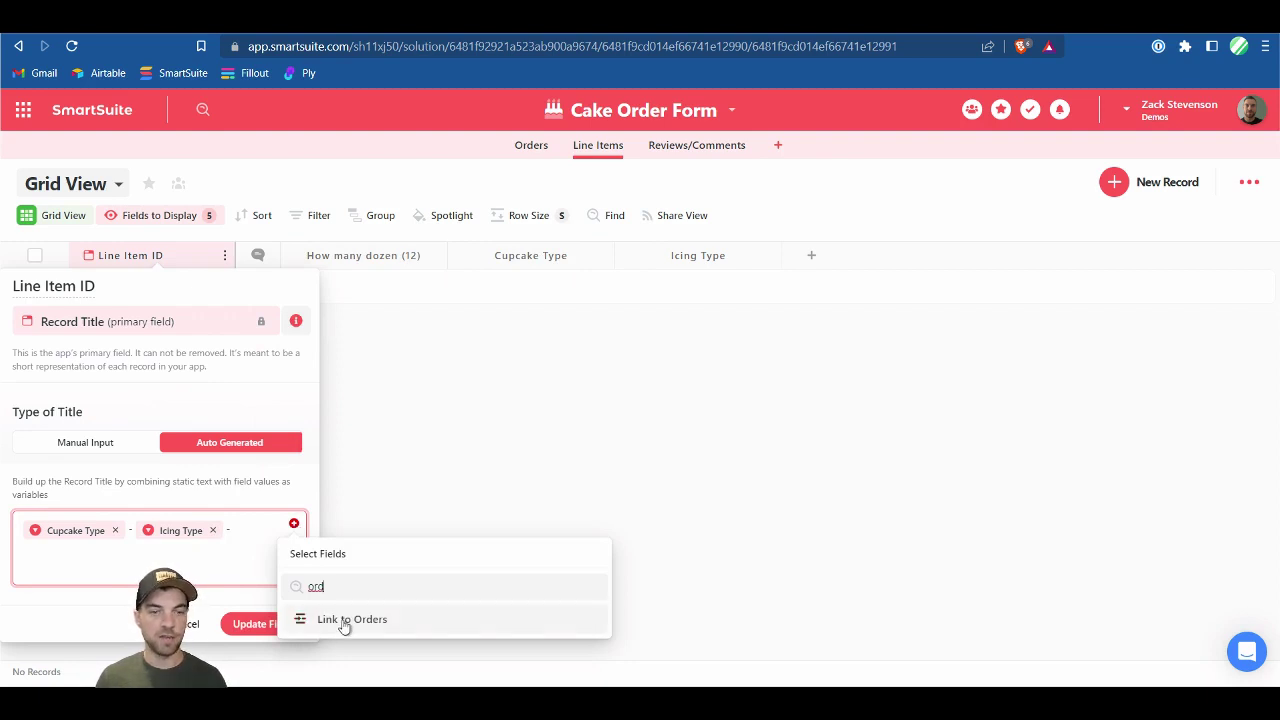
left_click(345, 620)
left_click(263, 624)
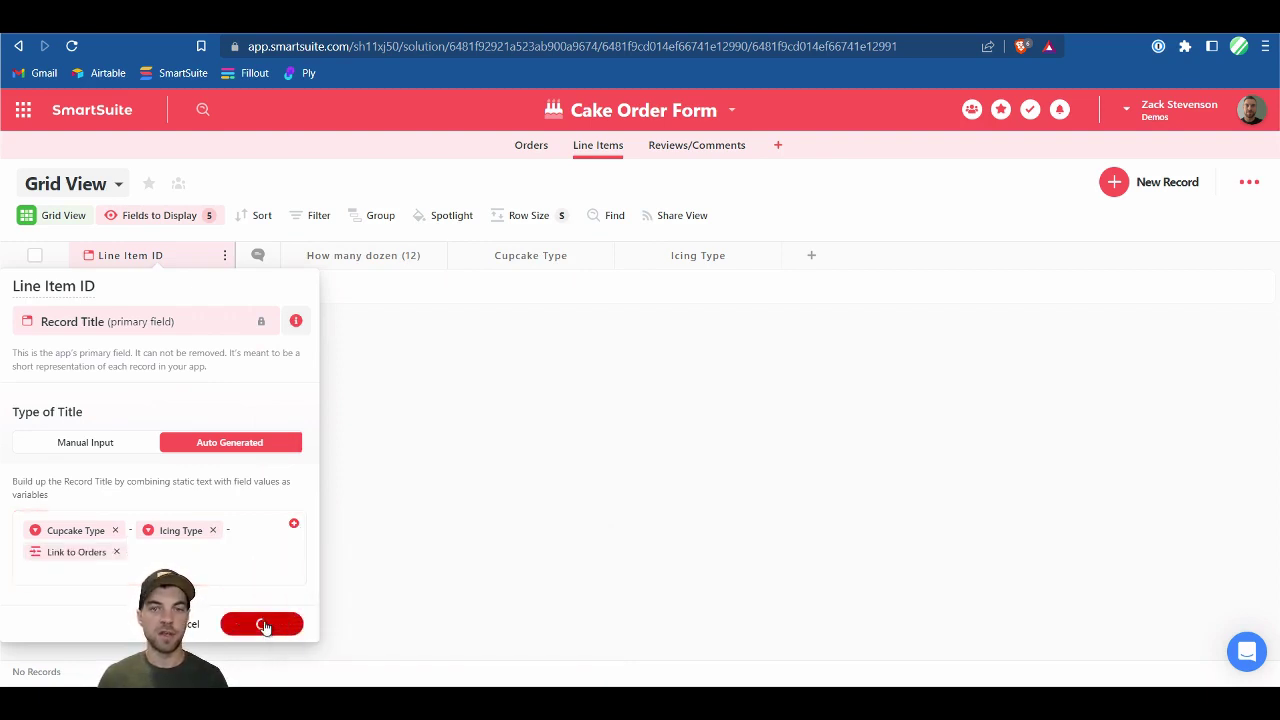
- Show the Link to Orders field in the Line Items app's grid view
left_click(536, 150)
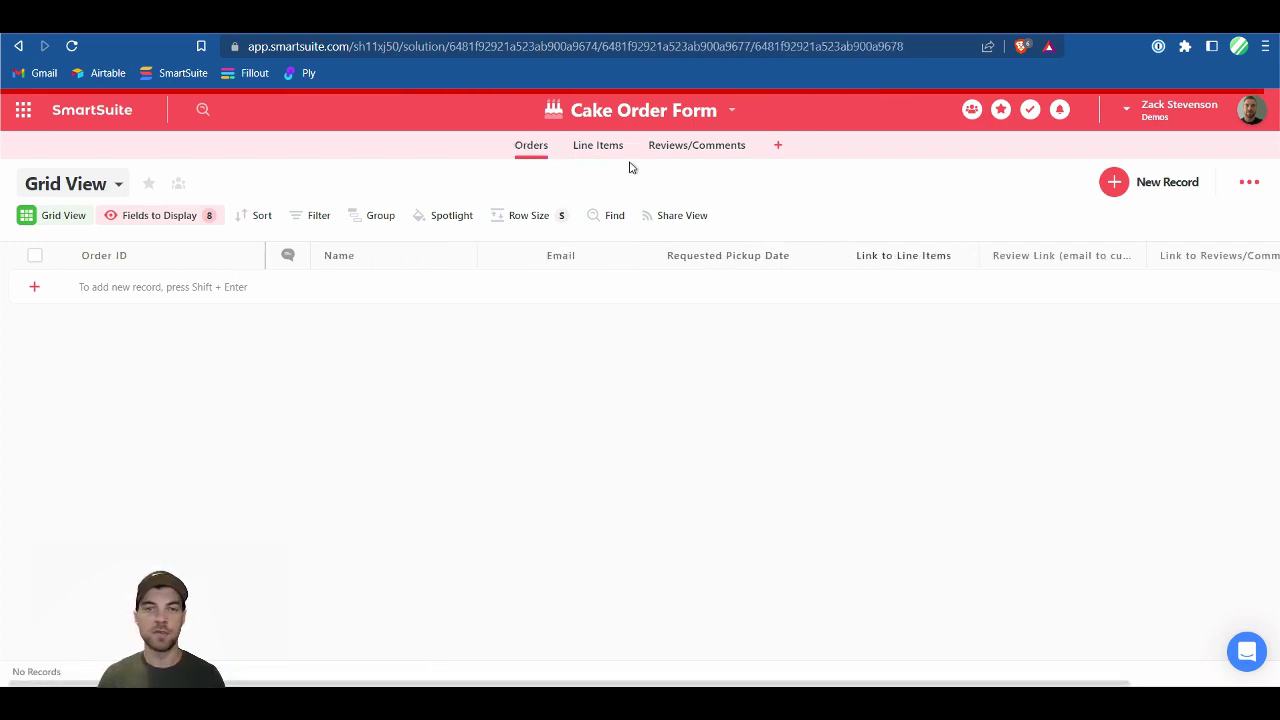
left_click(599, 150)
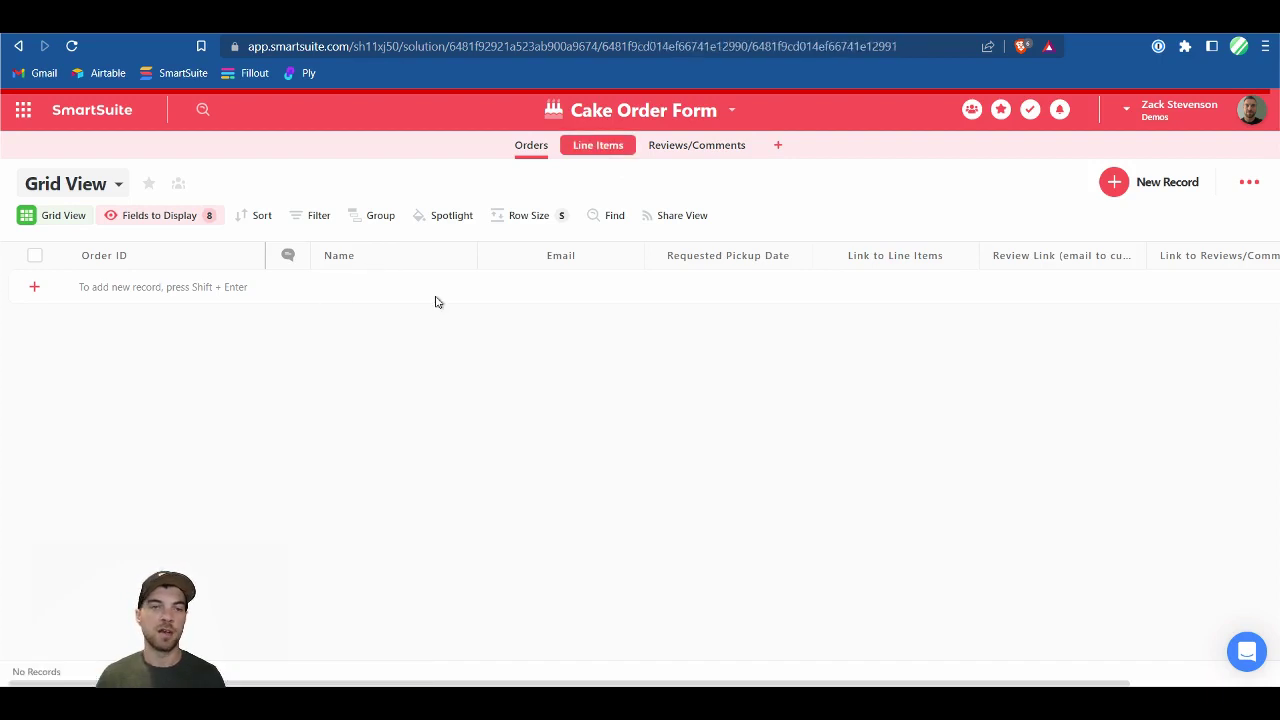
left_click(148, 218)
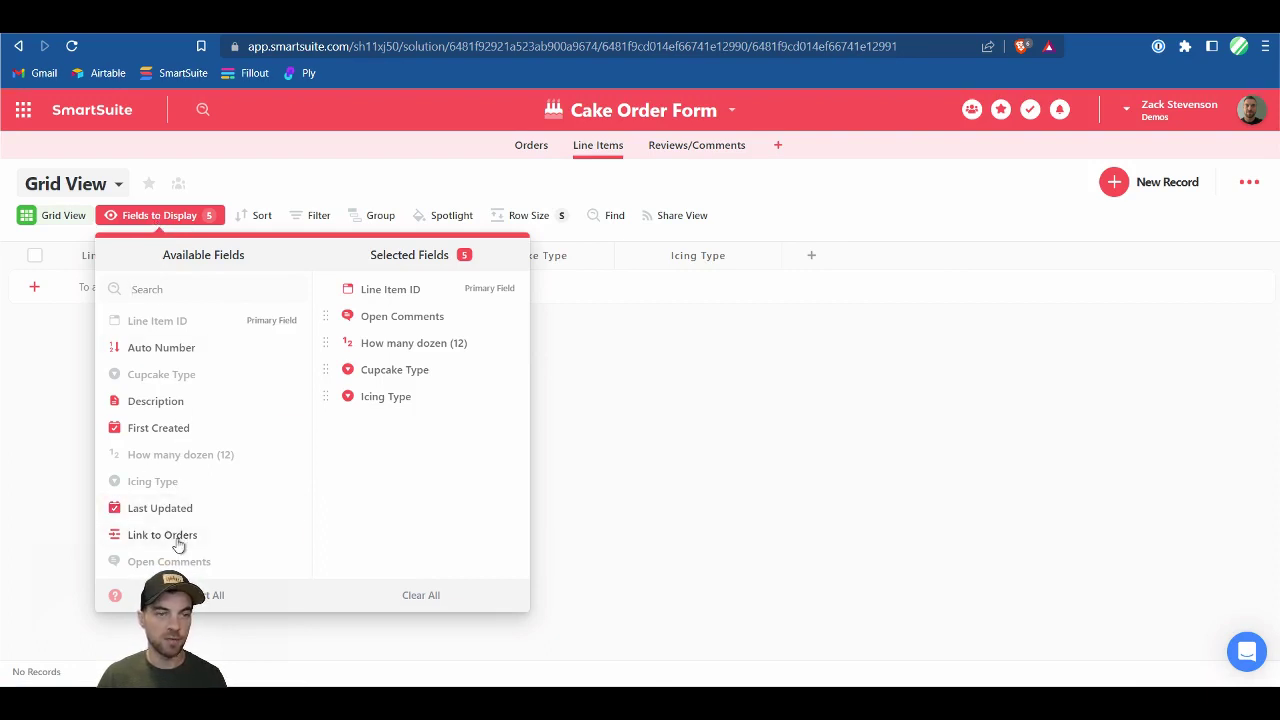
left_click(287, 535)
left_click(591, 446)
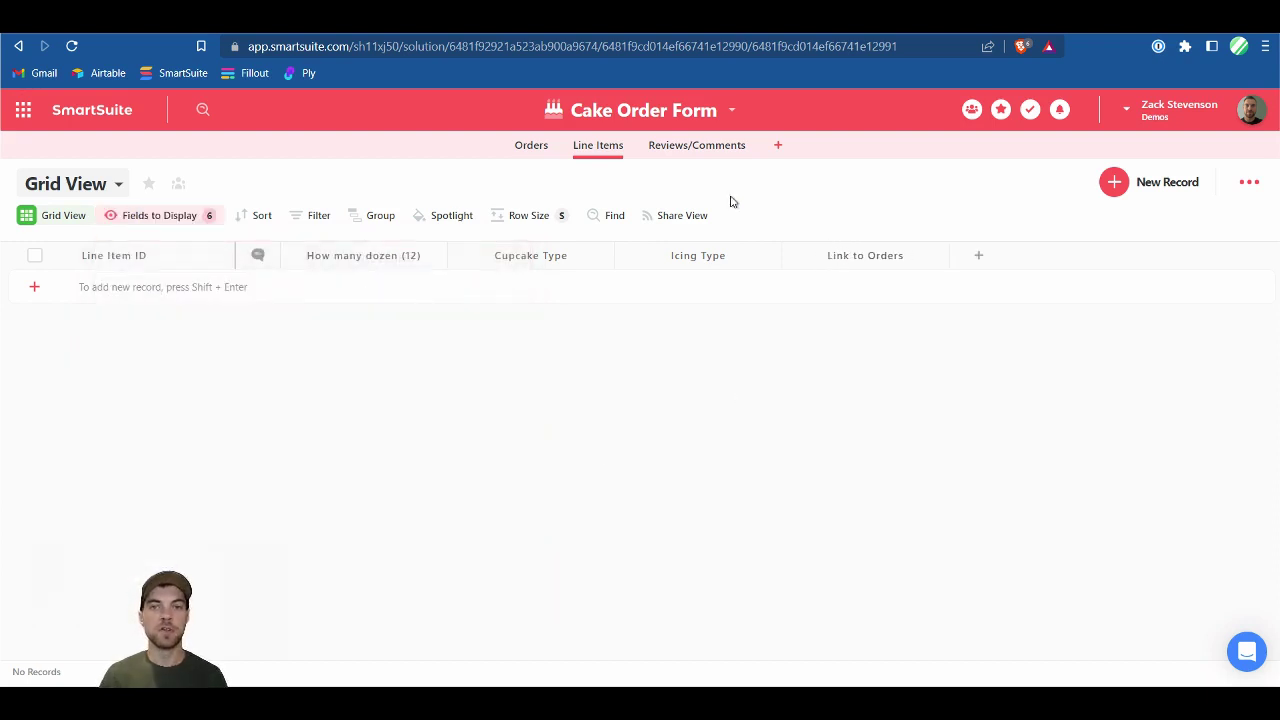
- Show the Link to Orders field in the Reviews/Comments app's grid view
left_click(686, 152)
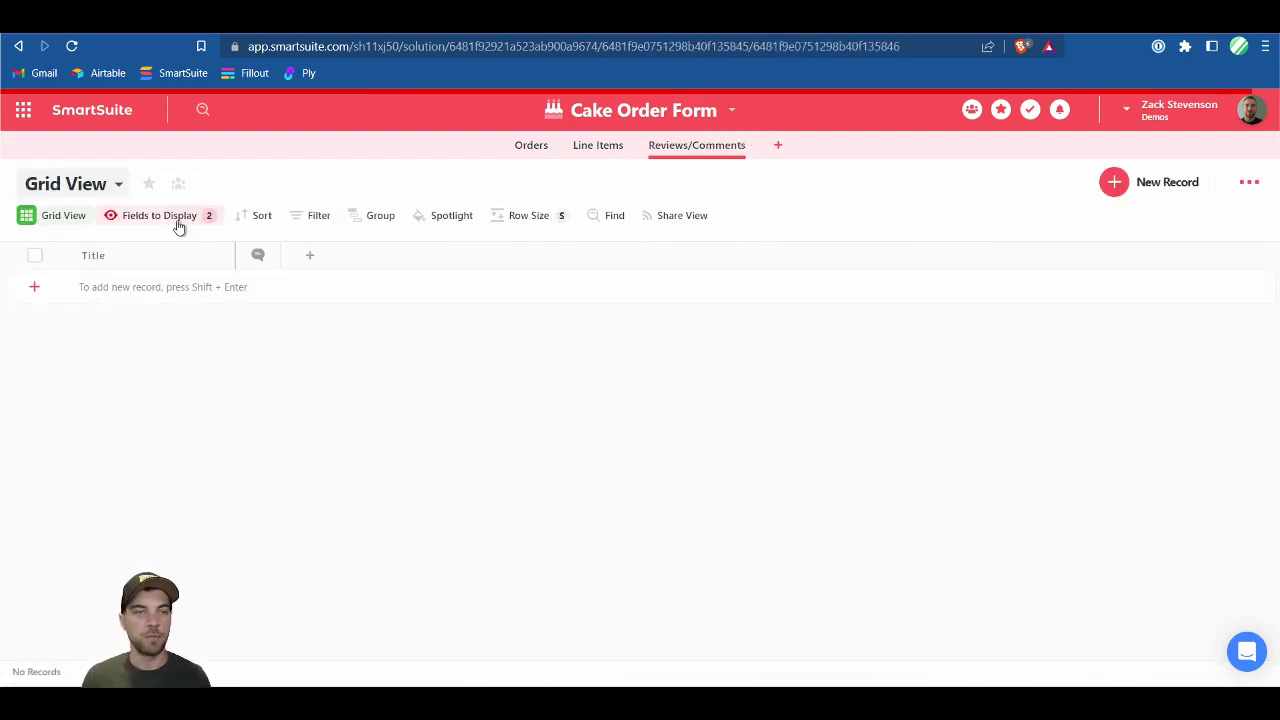
left_click(171, 218)
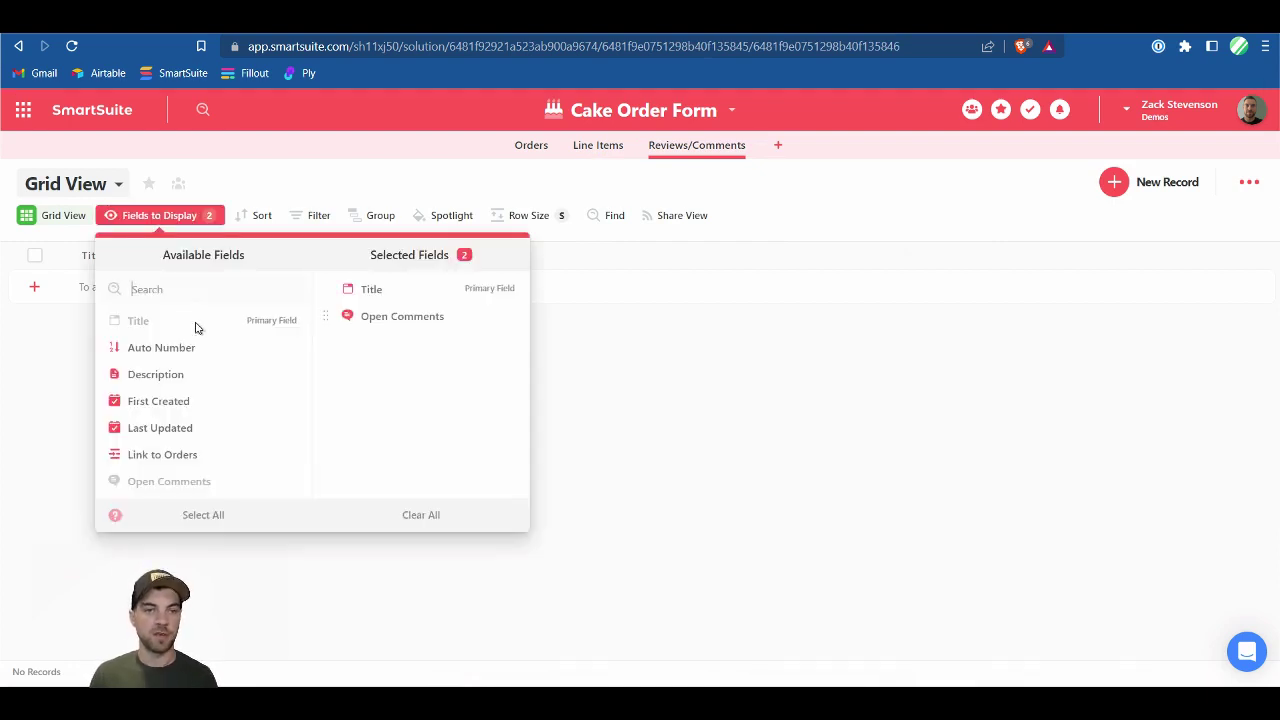
left_click(179, 461)
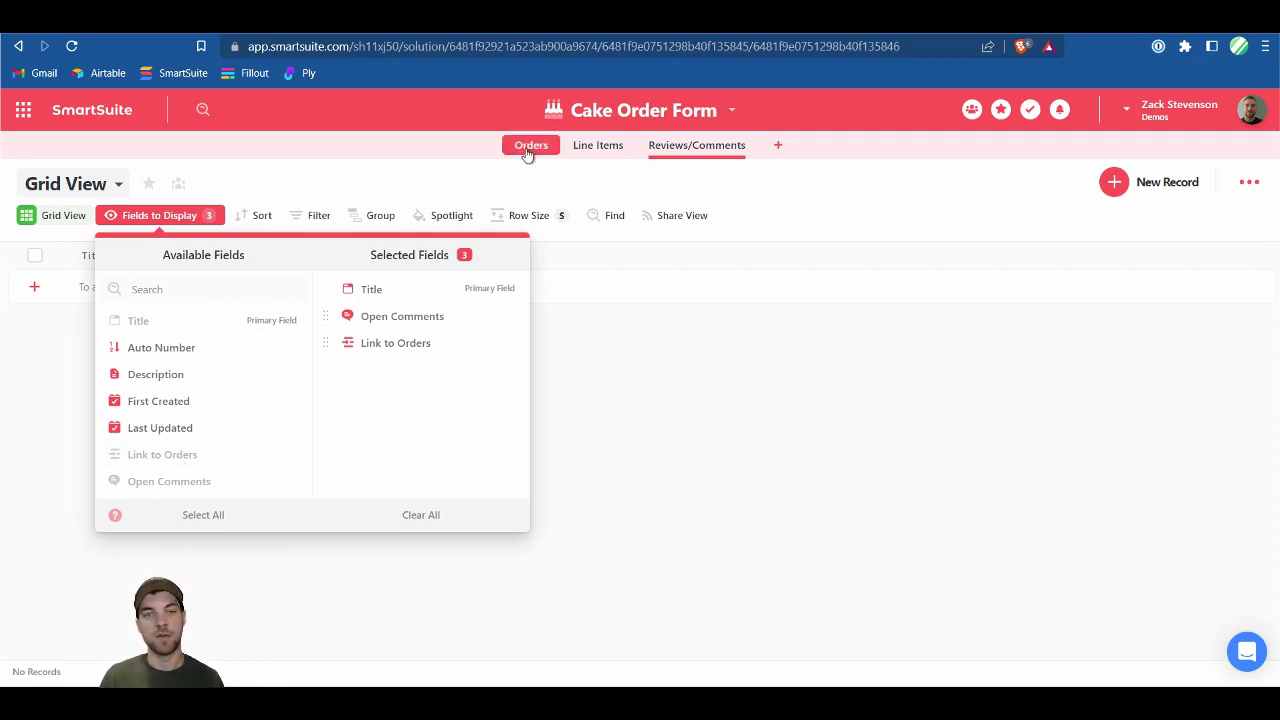
left_click(637, 377)
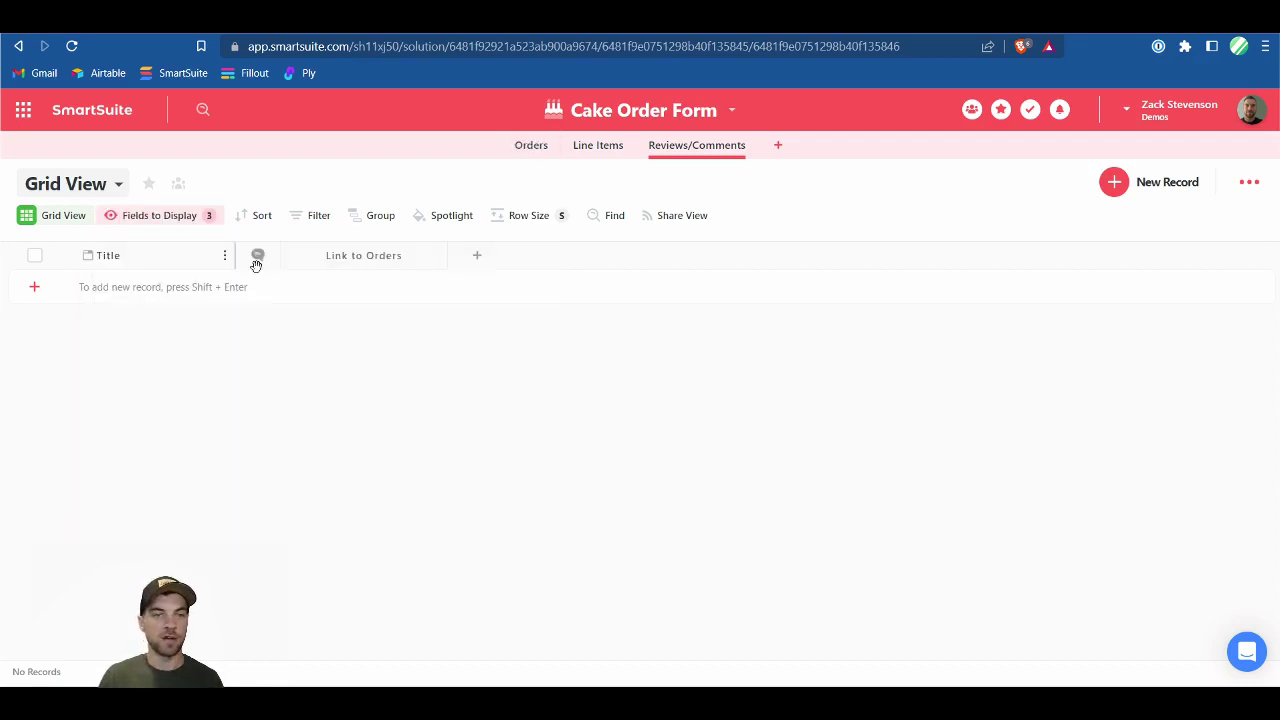
- Add a Text Area field named "Review/Comments" to the Reviews/Comments app
left_click(477, 256)
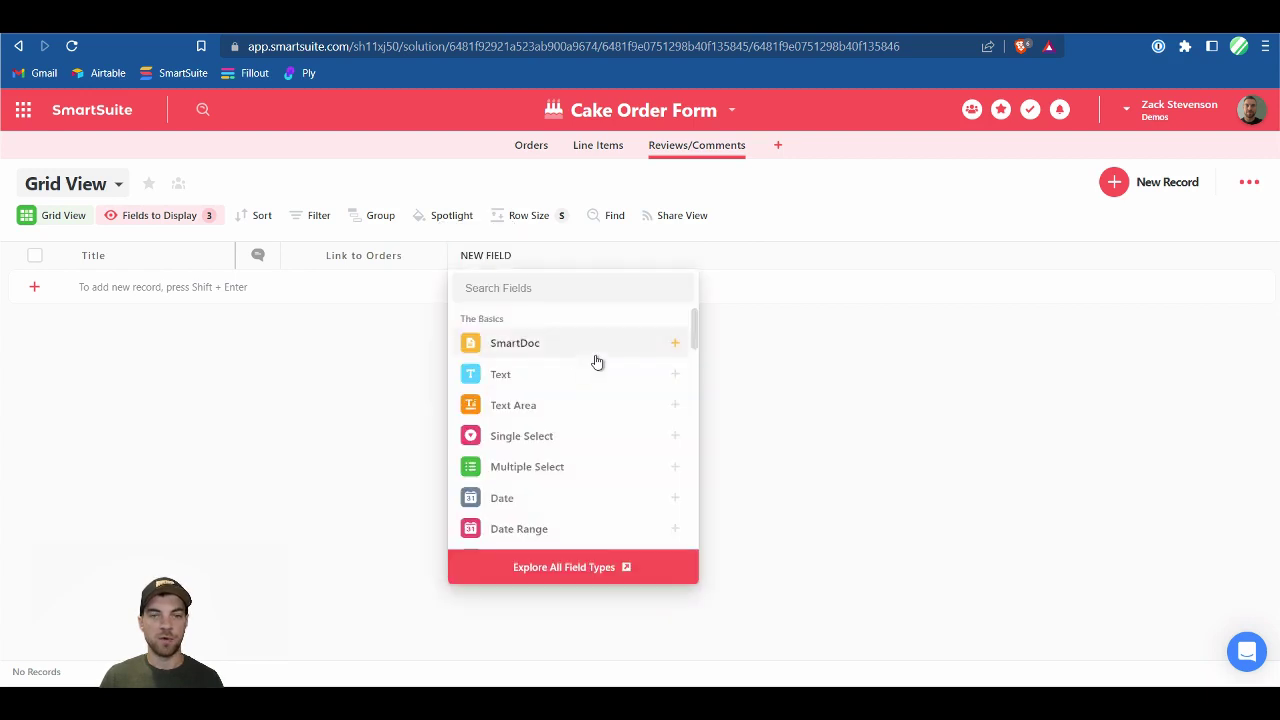
left_click(520, 416)
key("ctrl+a")
type("Review ")
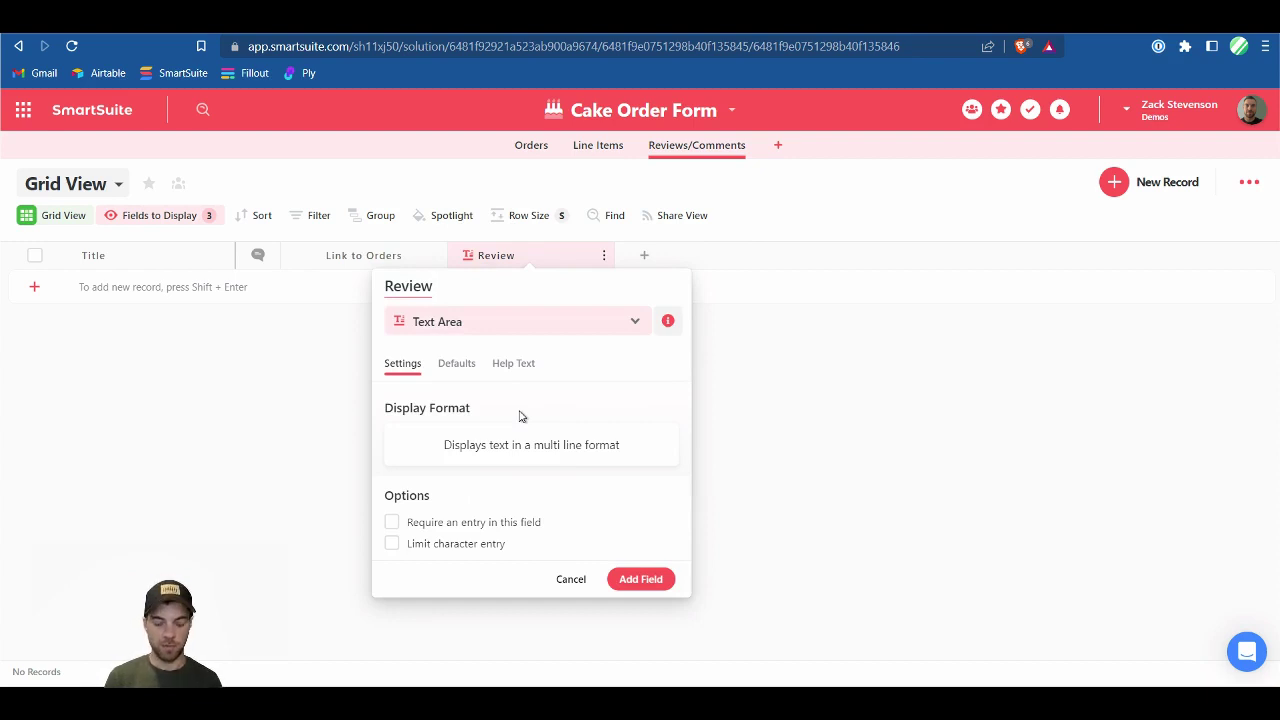
type("Commnet")
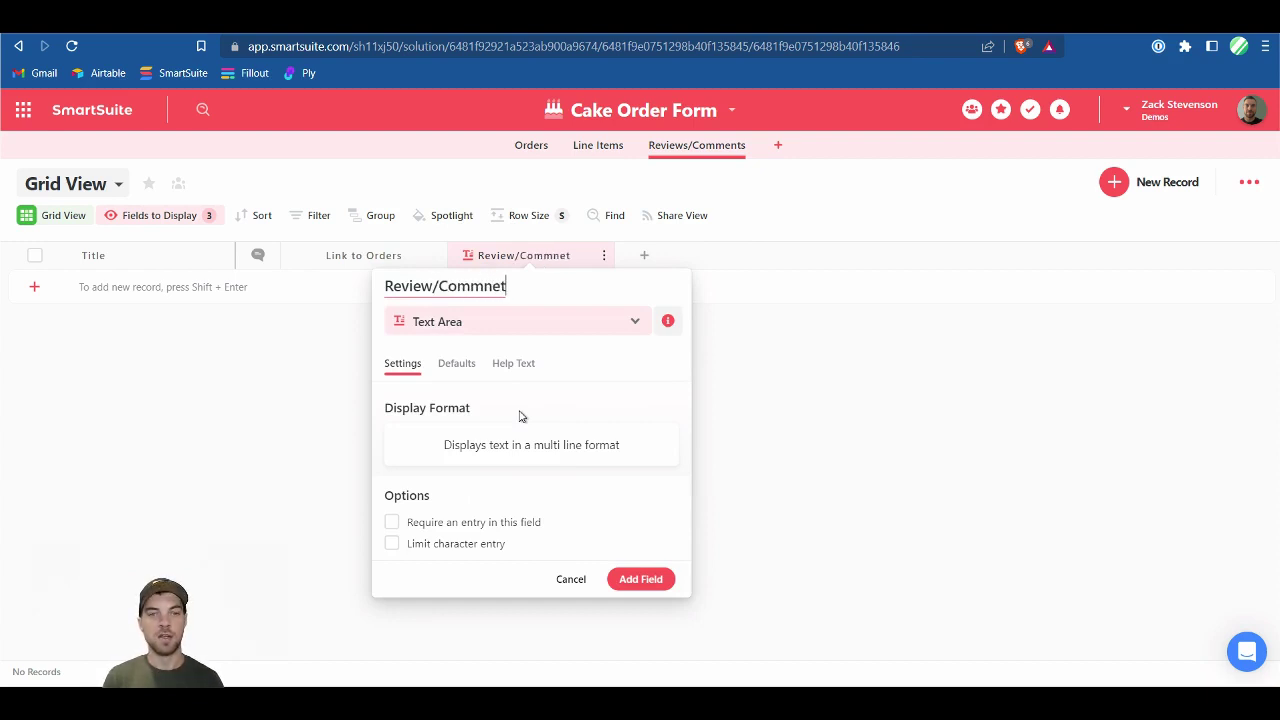
key("BackSpace")
type("ent")
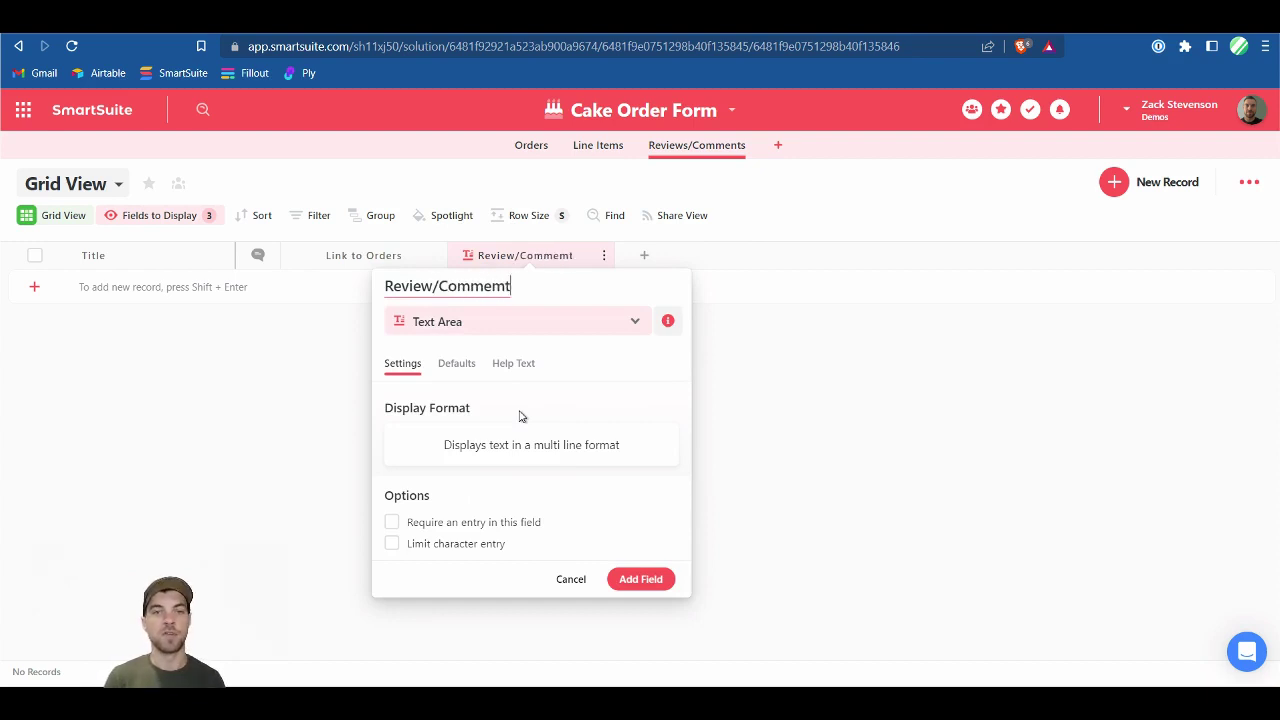
key("BackSpace")
key("BackSpace")
type("mt")
key("BackSpace")
key("BackSpace")
type("nts")
left_click(655, 579)
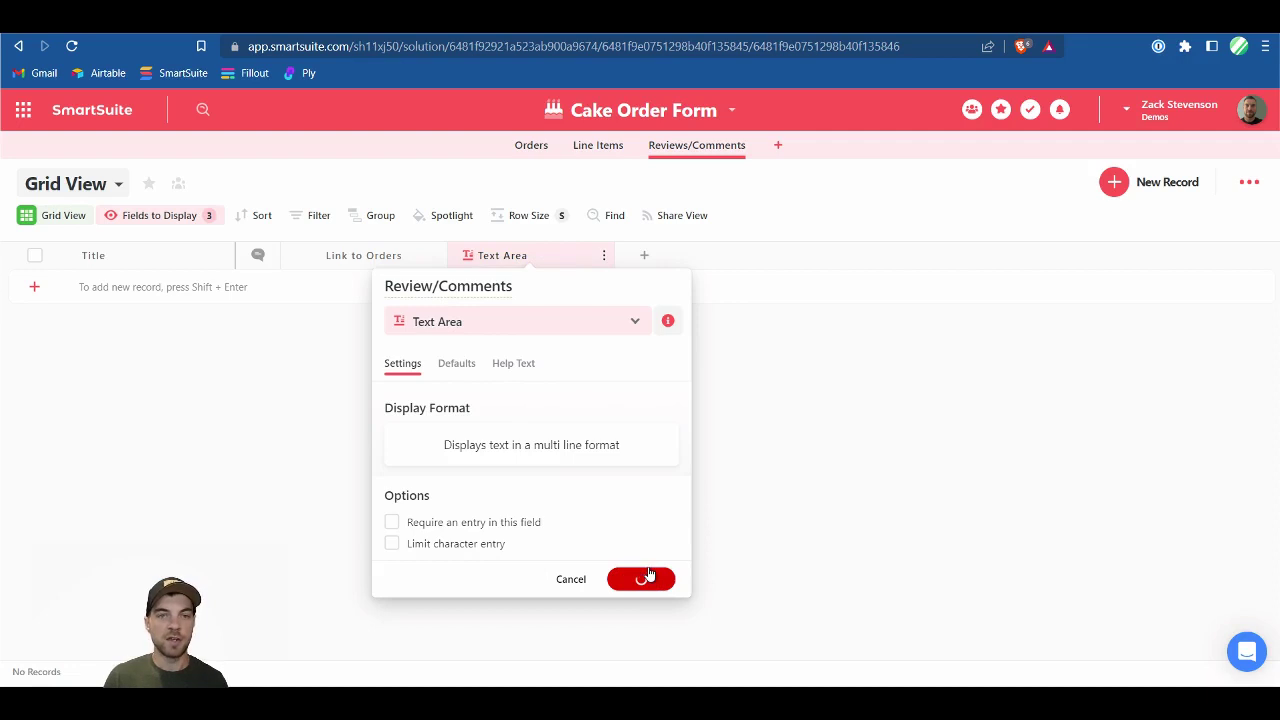
- Rename the Reviews/Comments app's primary Title field "Review ID" and switch its title type to Auto Generated
left_click(118, 256)
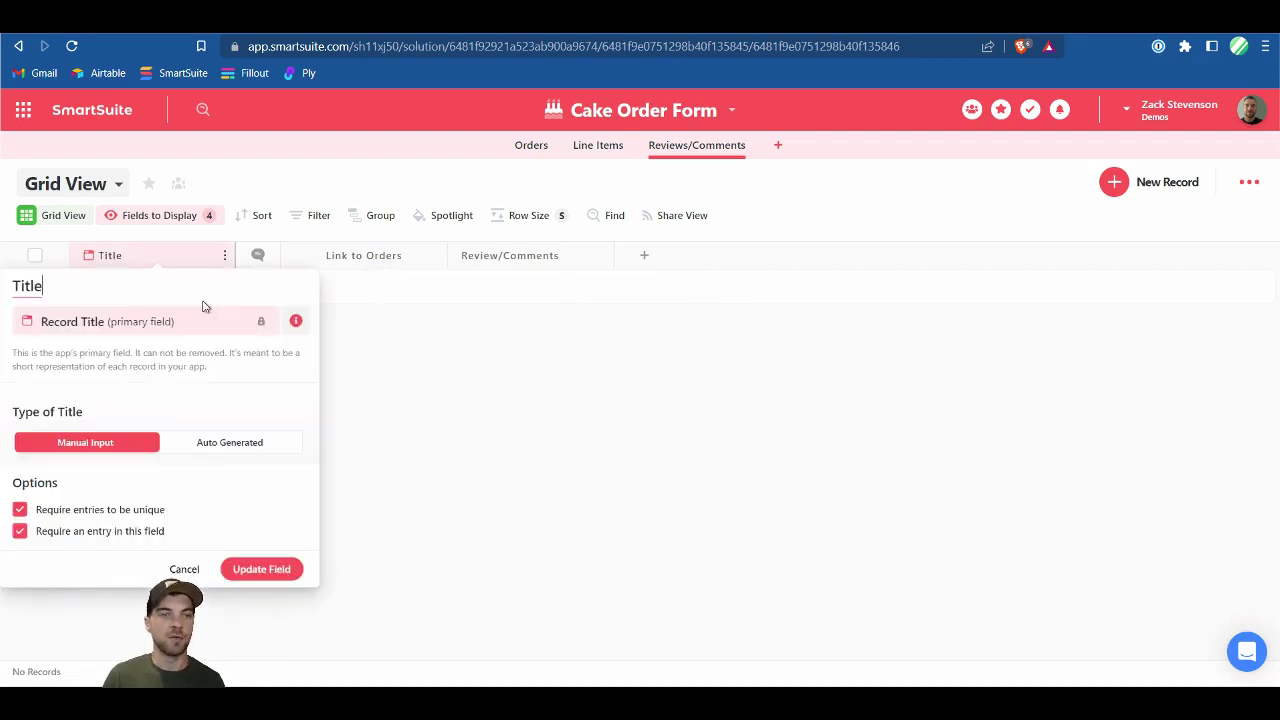
key("ctrl+a")
type("Review")
key("Caps_Lock")
type("ID")
key("Caps_Lock")
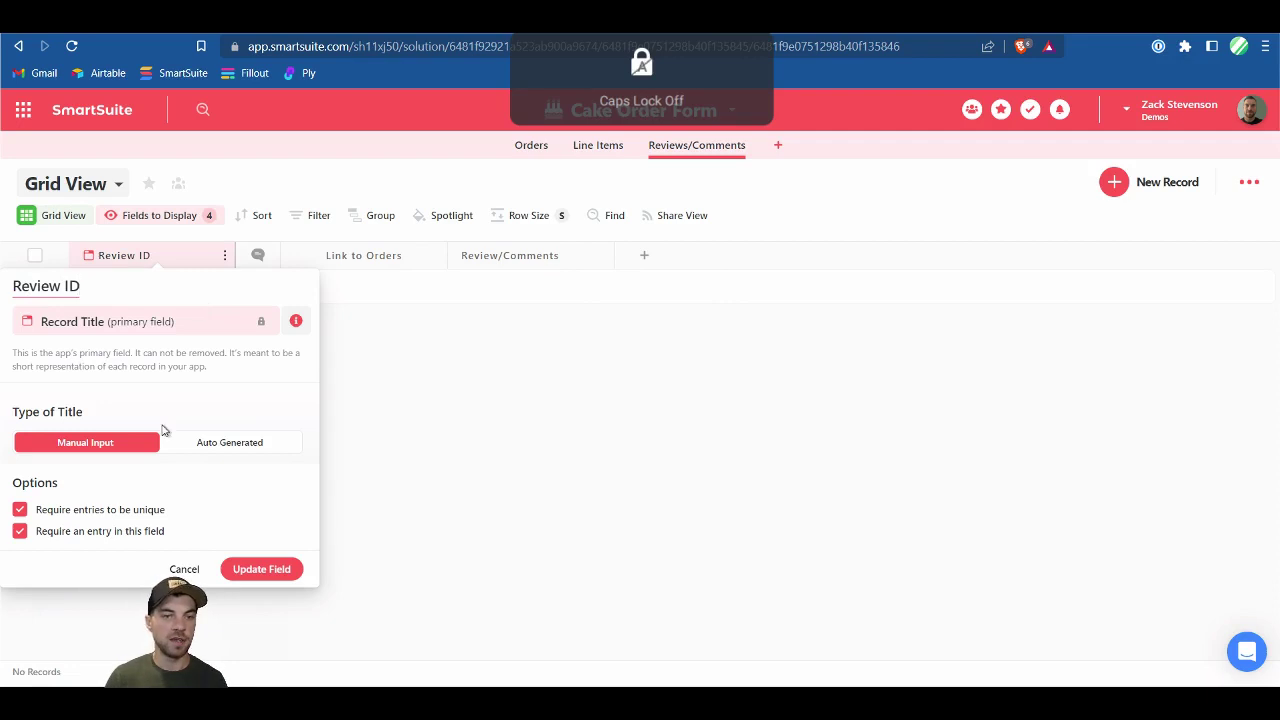
left_click(214, 449)
left_click(709, 455)
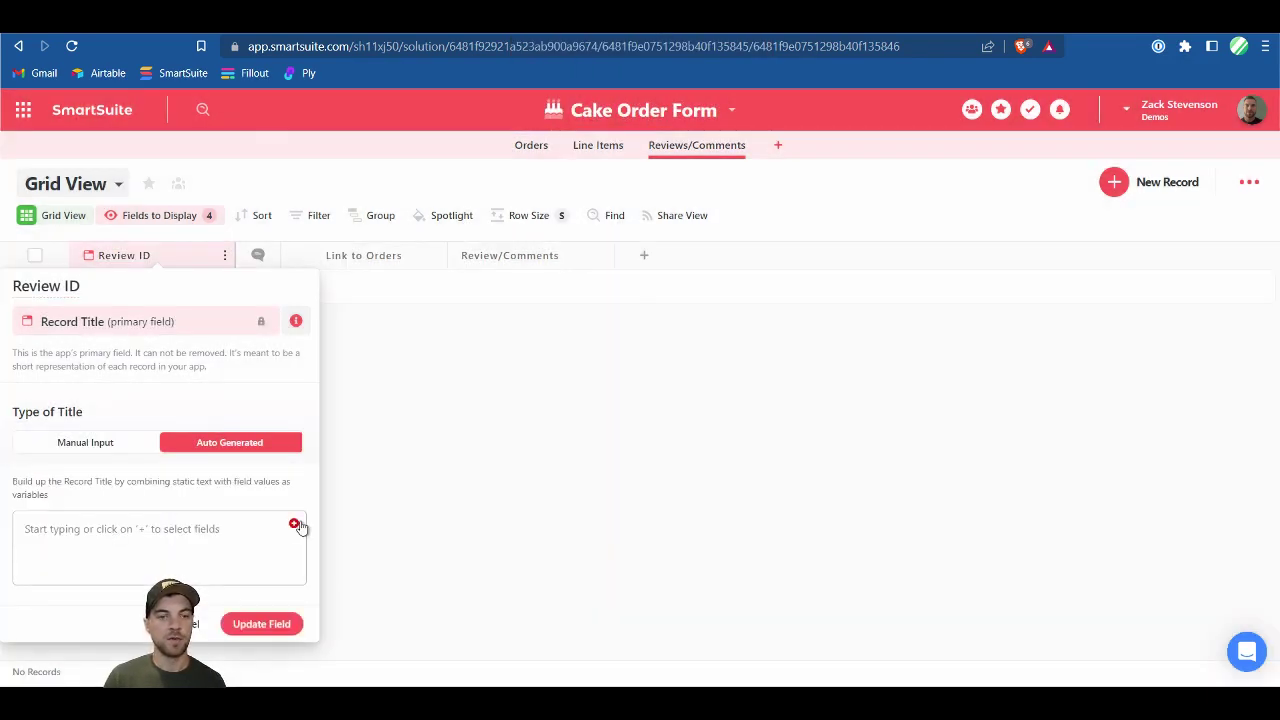
- Build the Review ID from Link to Orders and First Created On, separated by a hyphen, and save the field
left_click(293, 525)
type("orde")
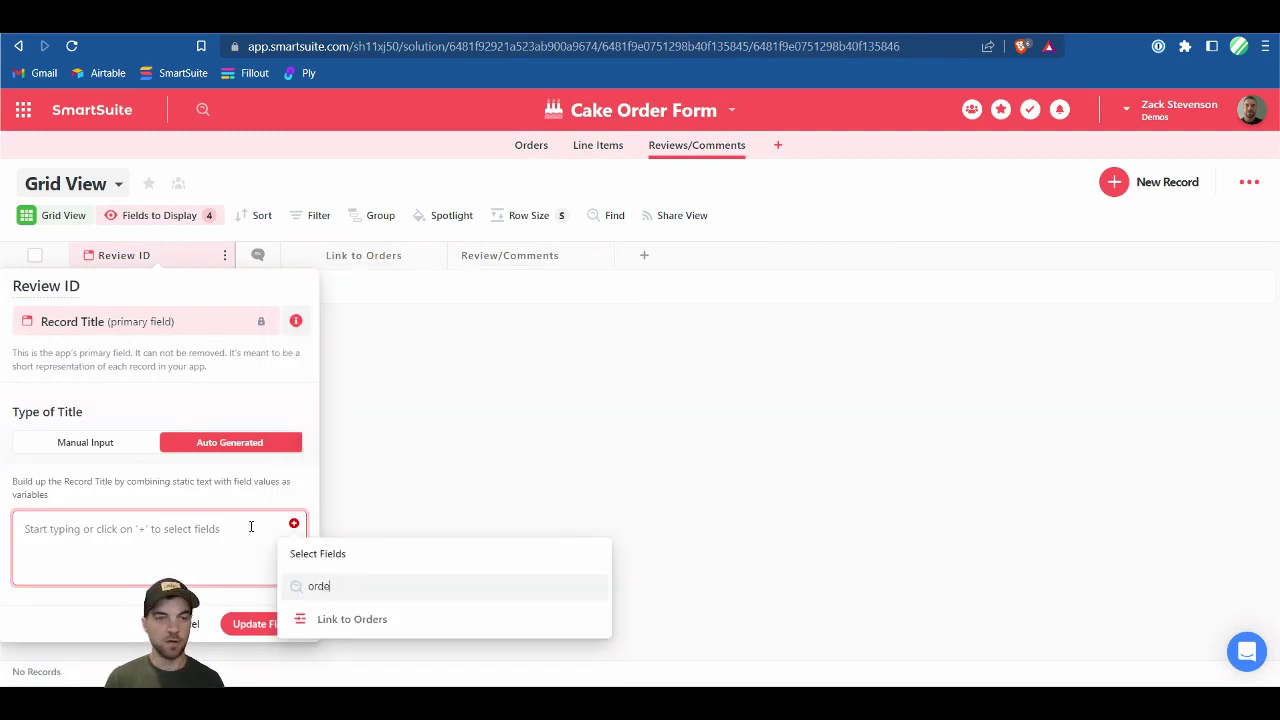
left_click(344, 621)
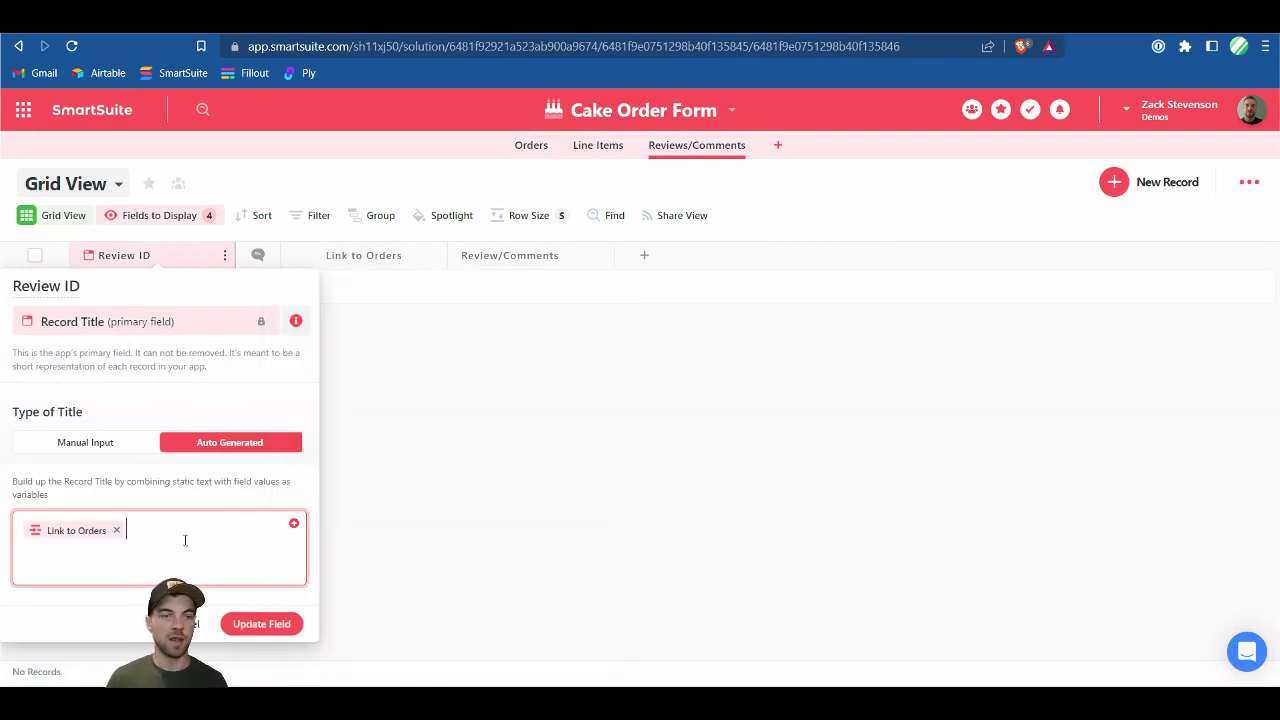
left_click(294, 526)
type("crea")
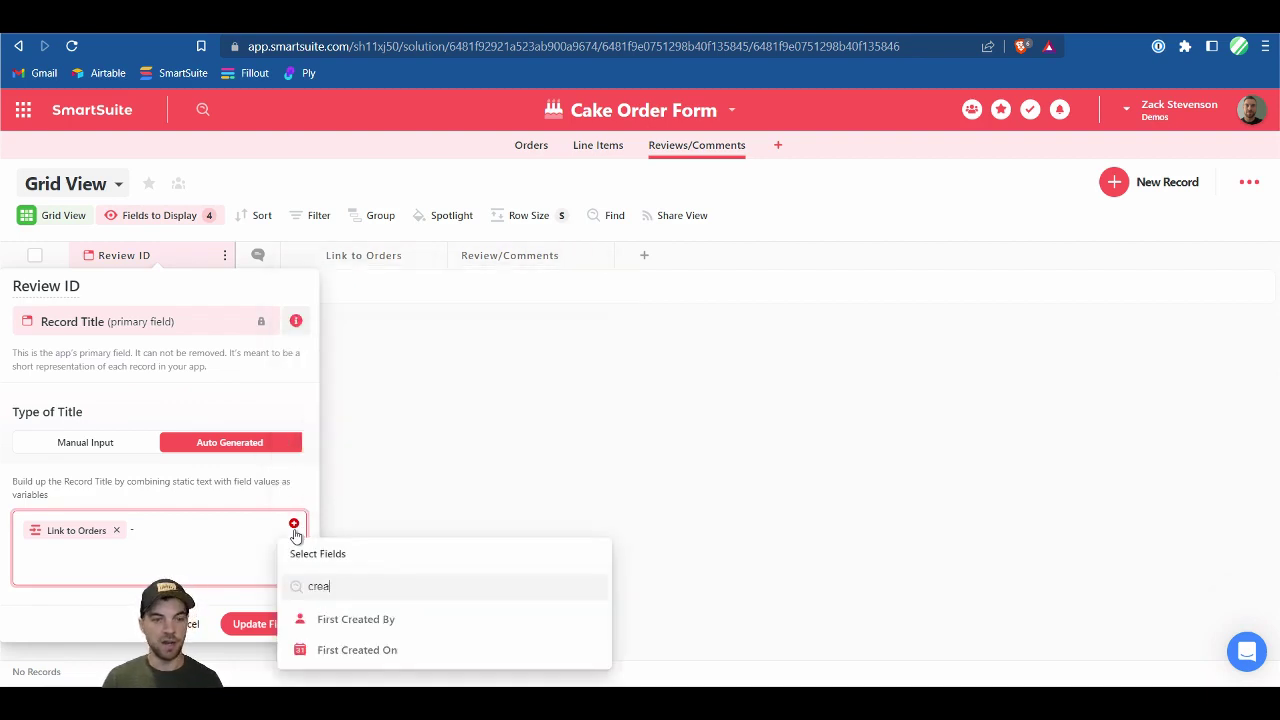
left_click(330, 653)
left_click(251, 623)
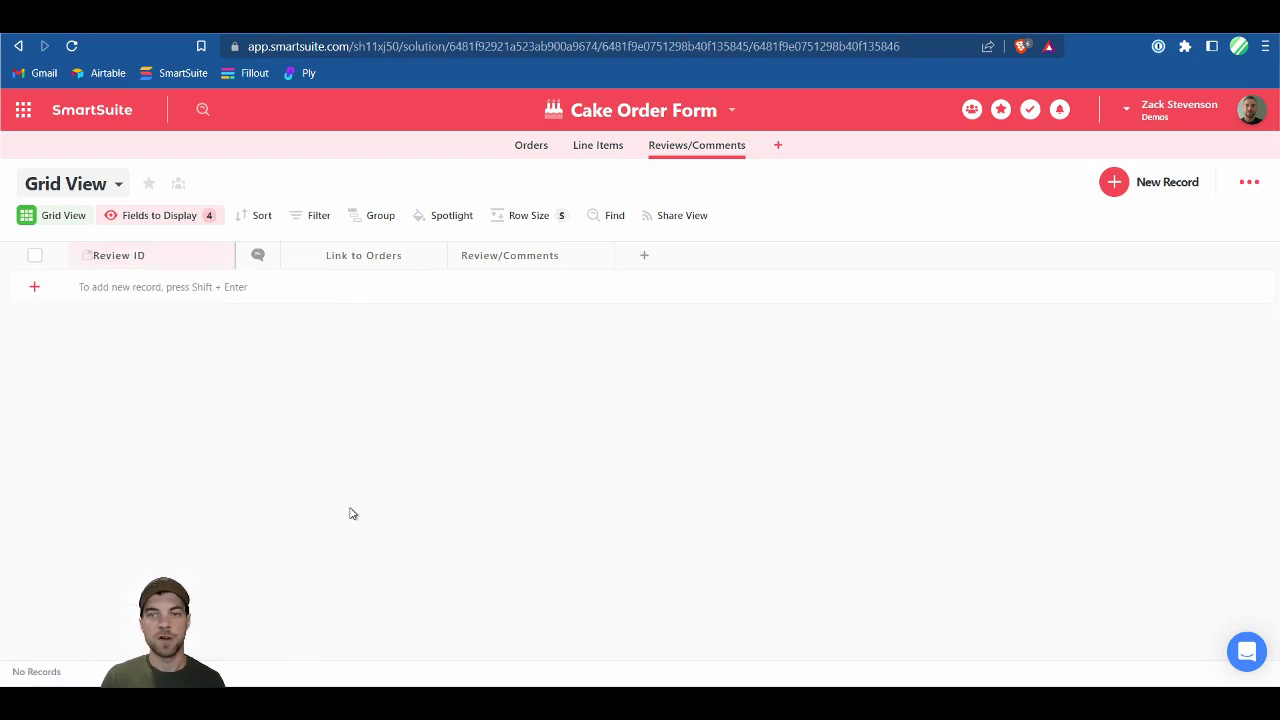
- Widen the Review Link (email to customer) column in the Orders app's grid until its full name fits, and switch to Fillout
left_click(596, 148)
left_click(549, 149)
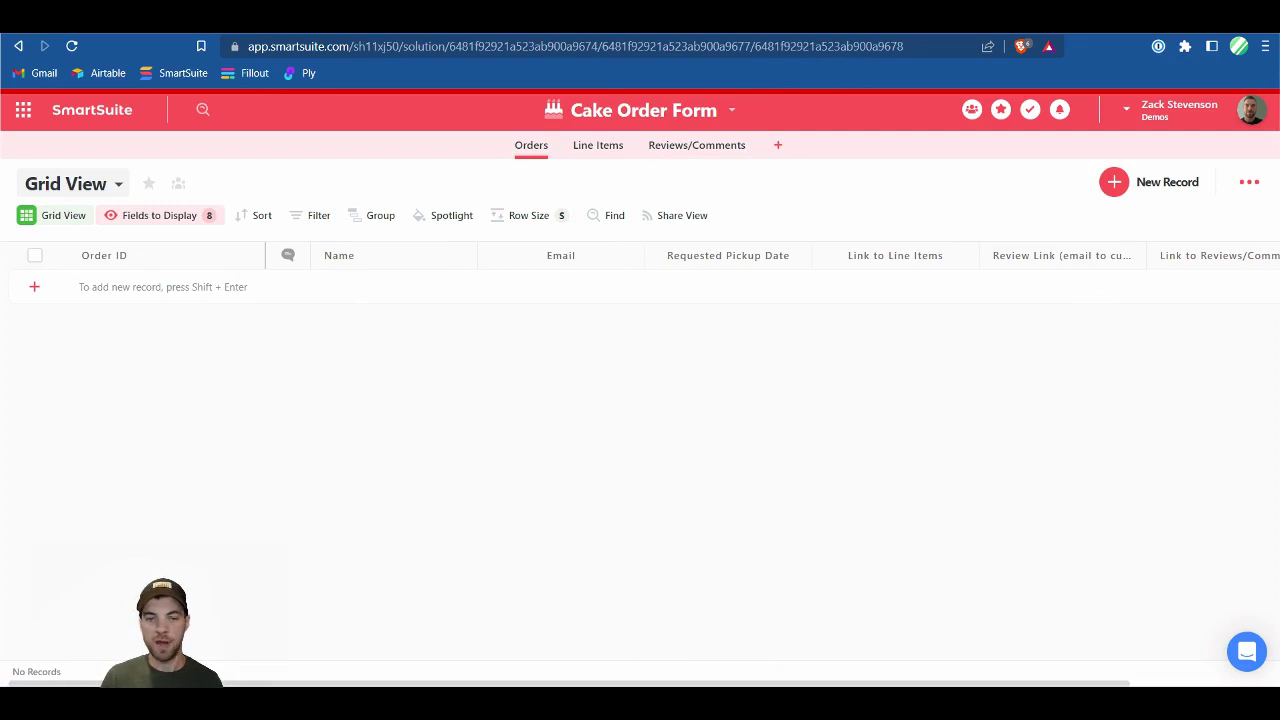
left_click_drag(1145, 255, 1180, 256)
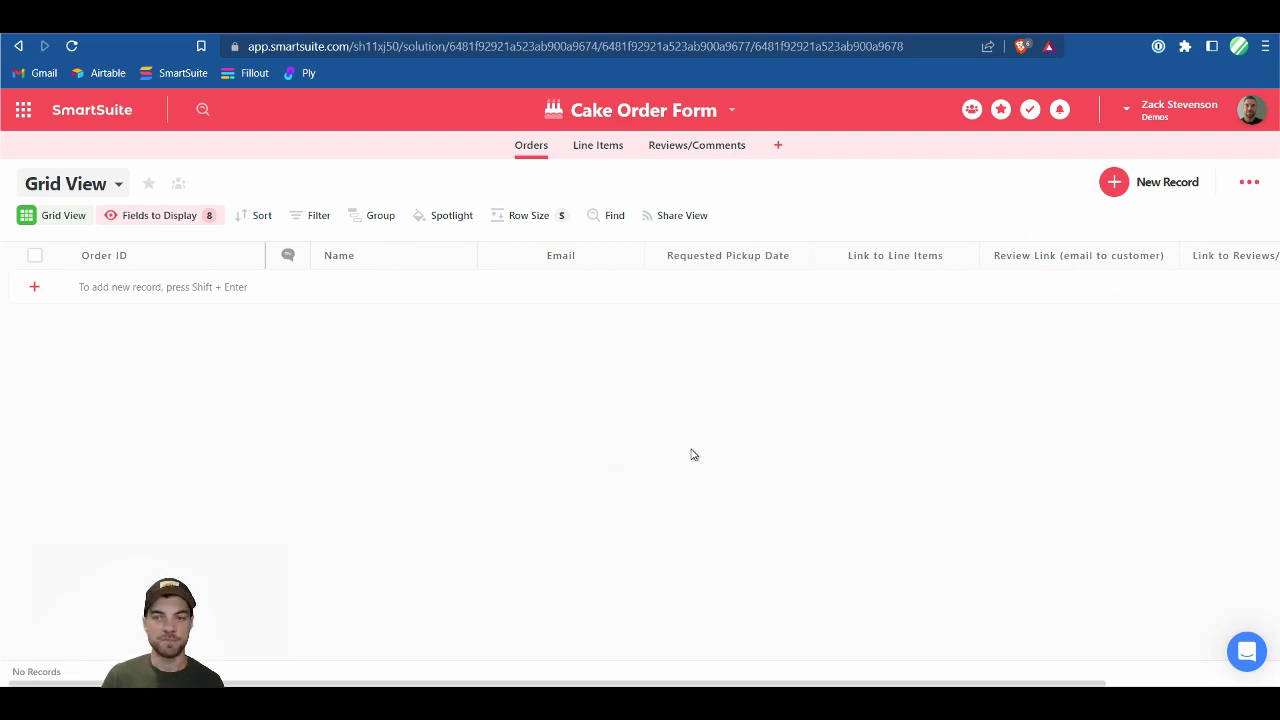
left_click(101, 33)
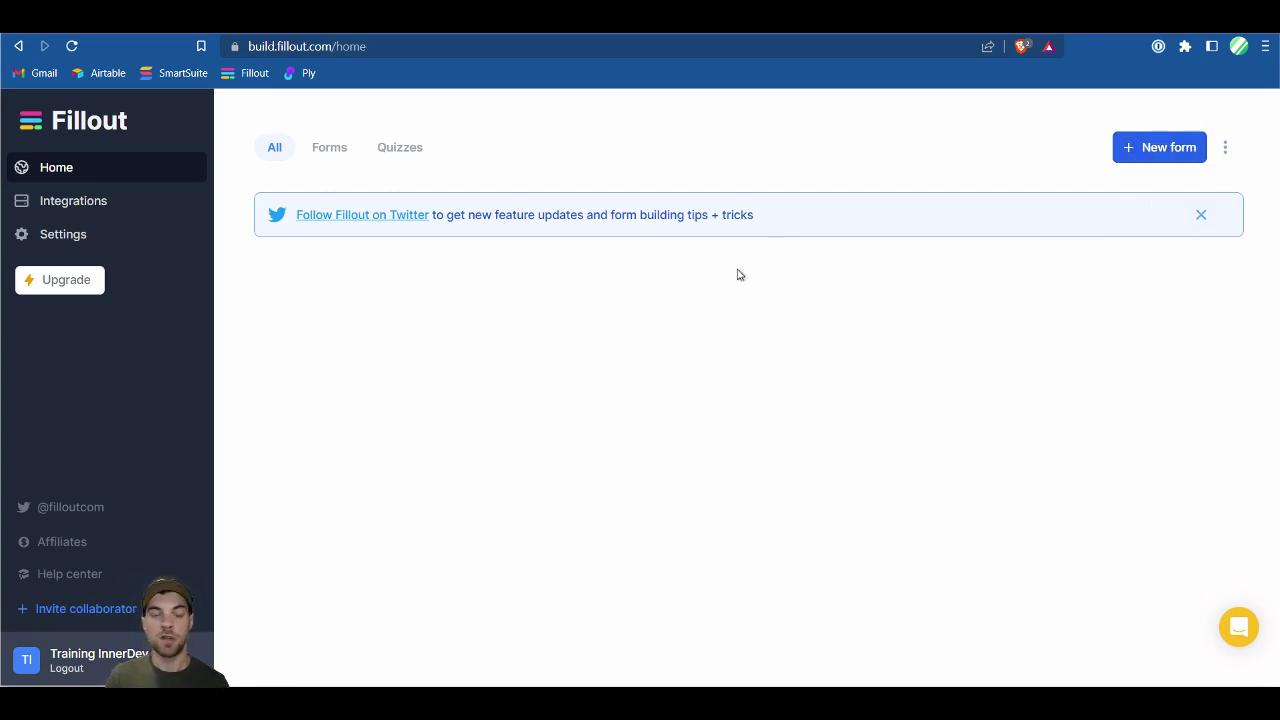
left_click(1165, 150)
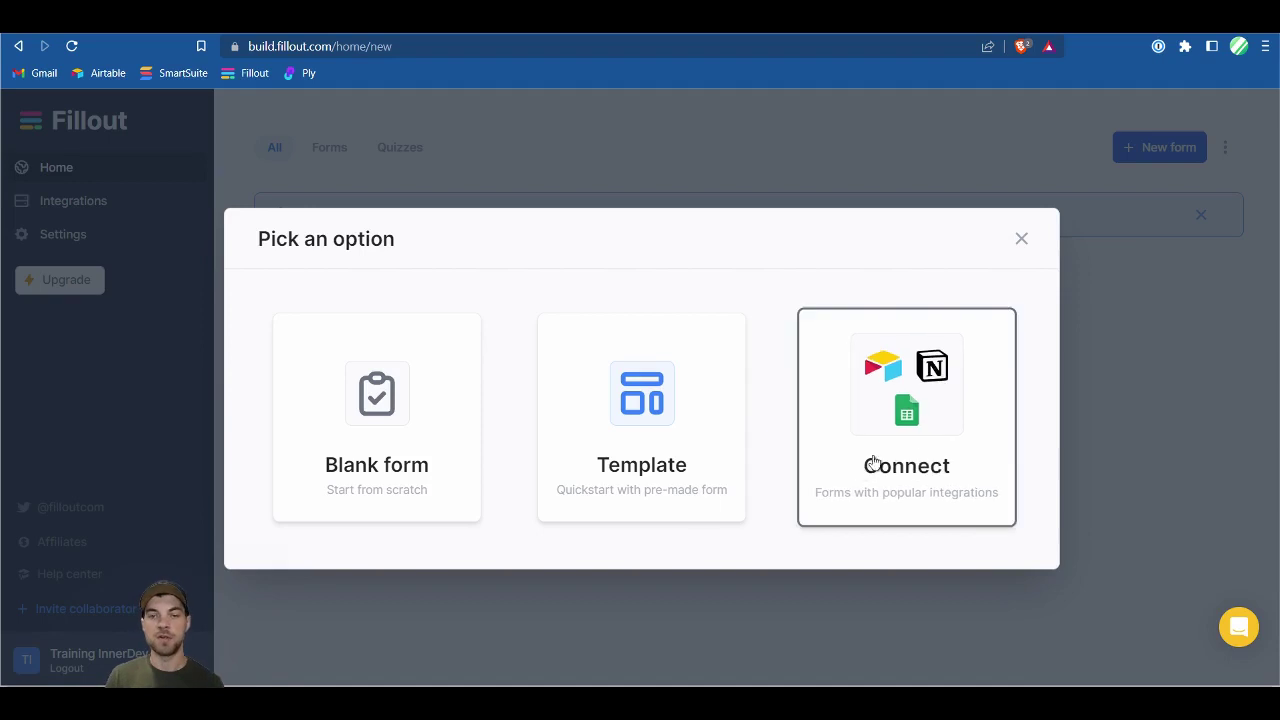
left_click(920, 437)
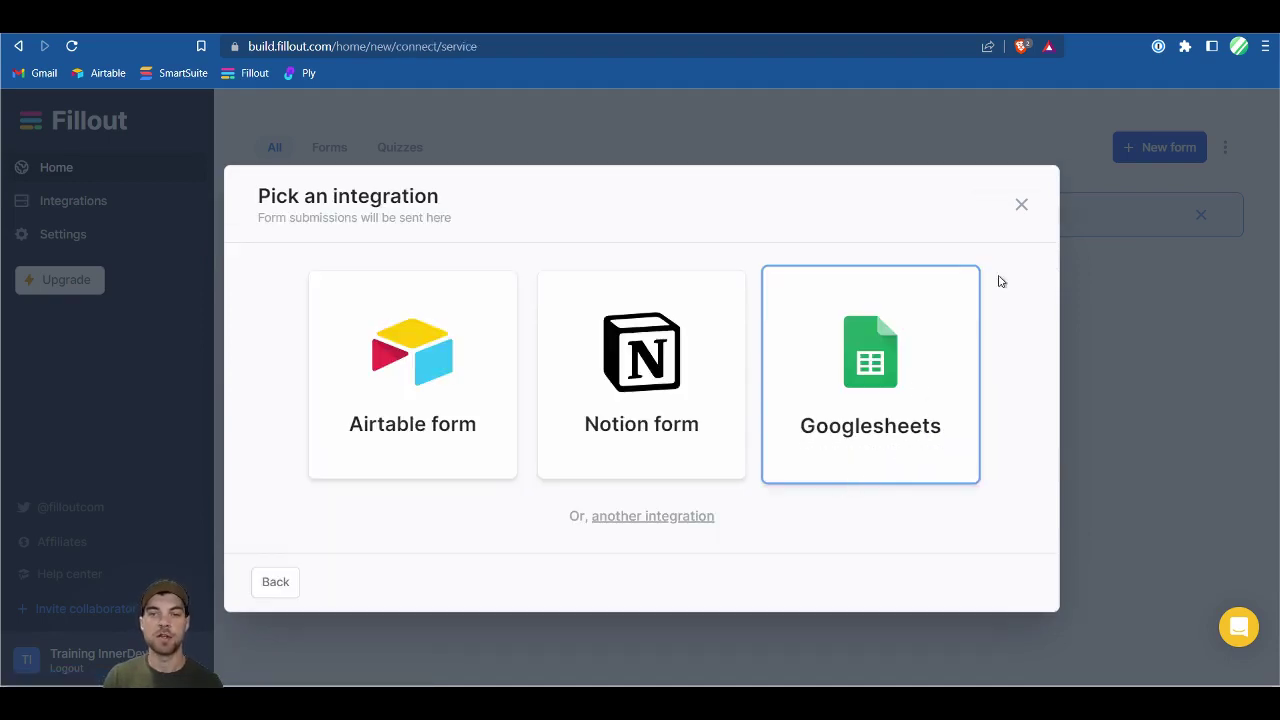
left_click(1021, 204)
- Start a new Fillout form connected to SmartSuite and choose the Plain theme
left_click(1138, 163)
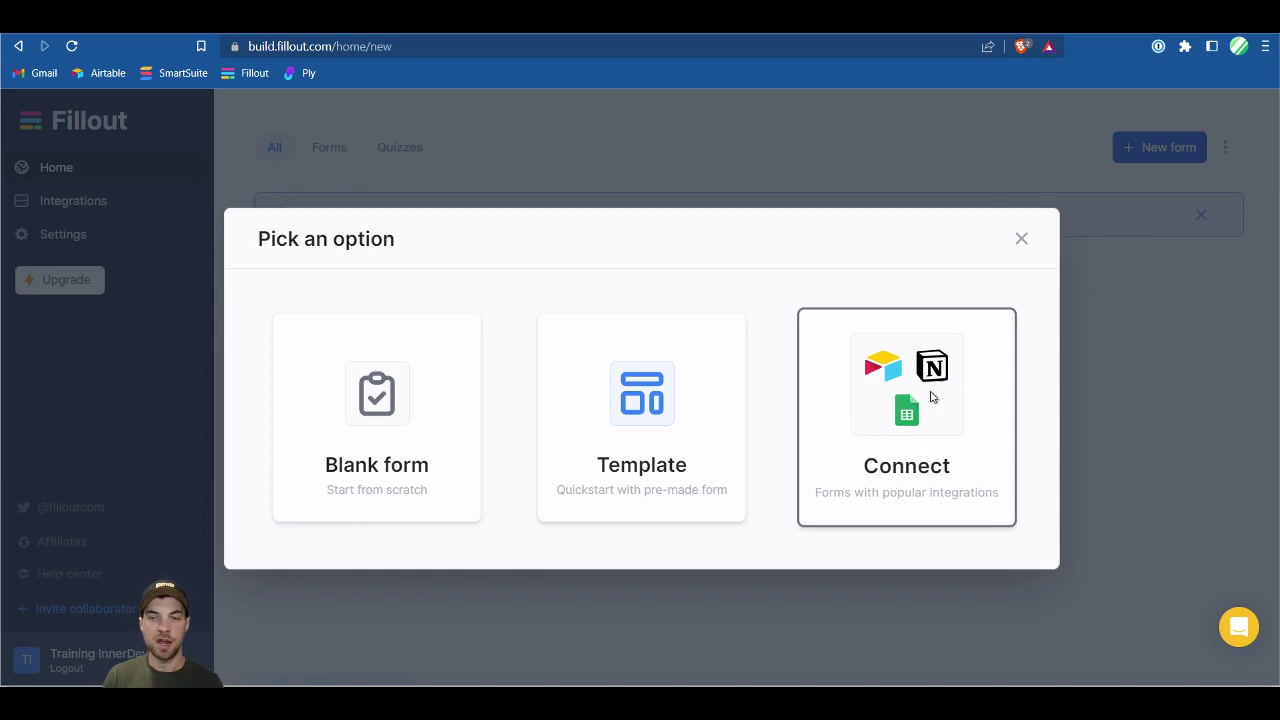
left_click(929, 397)
left_click(650, 525)
left_click(713, 492)
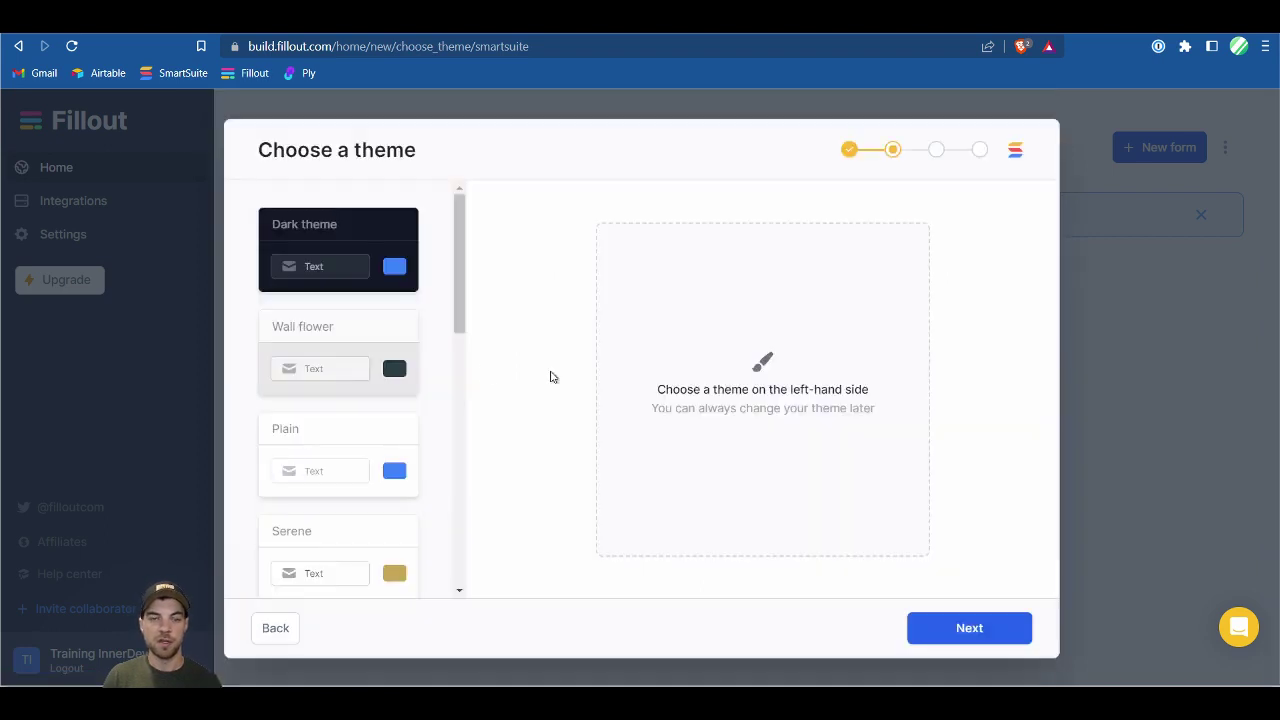
left_click(366, 446)
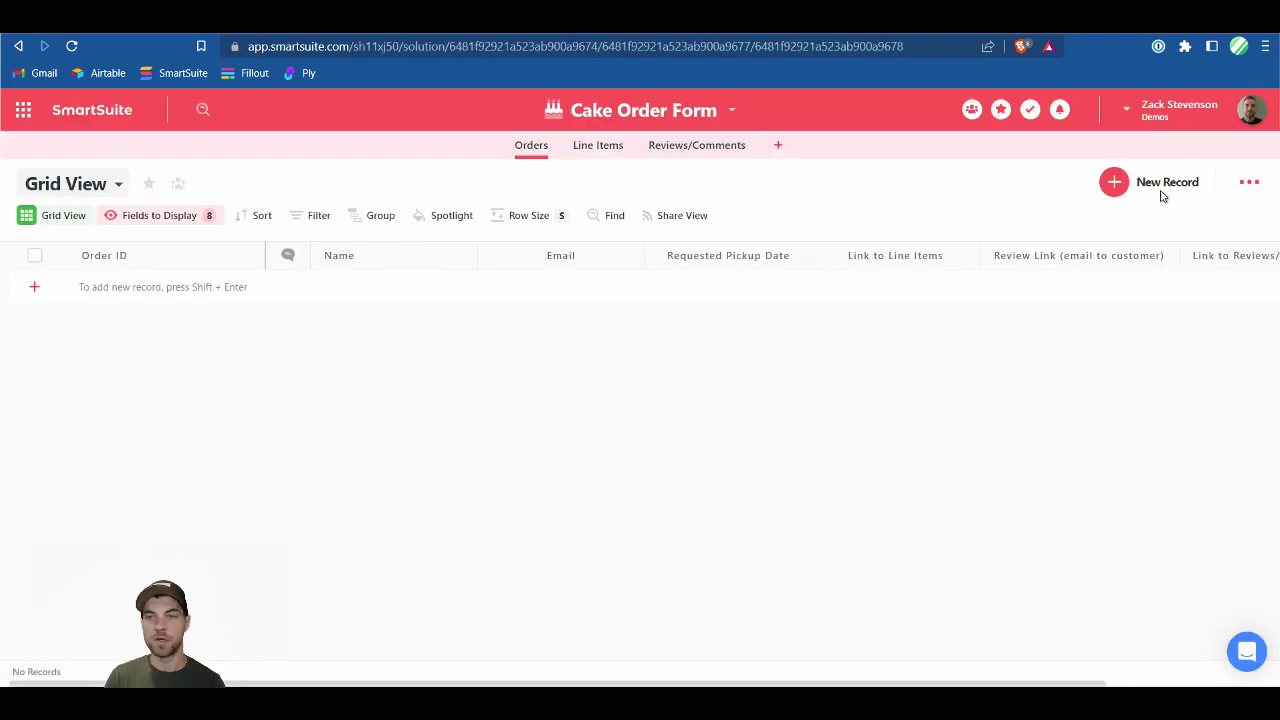
- Switch to SmartSuite and locate the account's API Key option and the workspace ID in the page address
left_click(1163, 128)
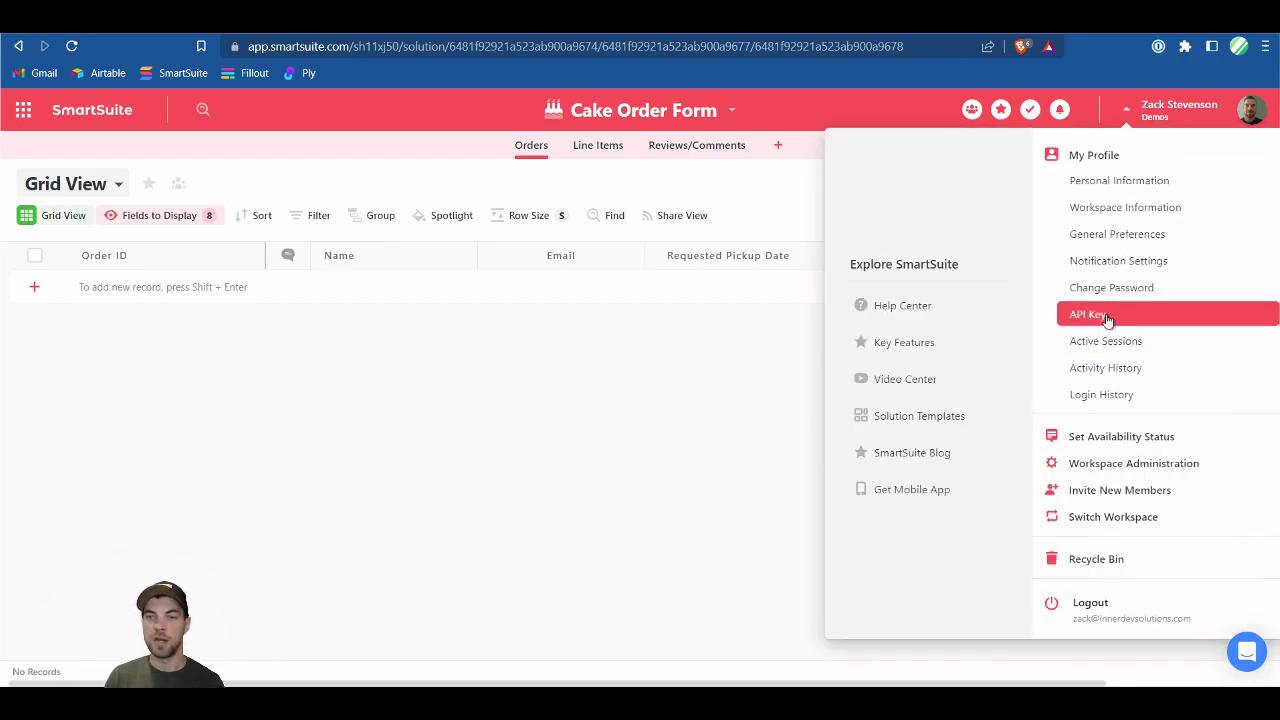
left_click(729, 385)
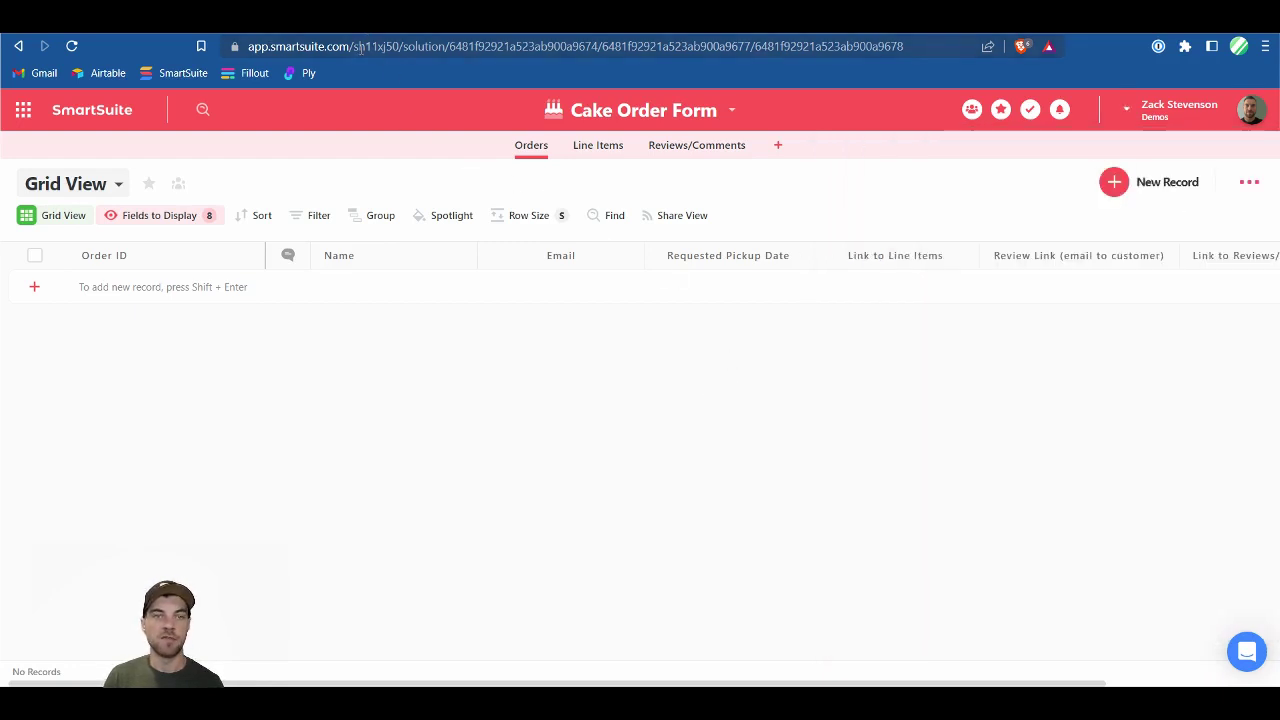
left_click_drag(352, 46, 389, 46)
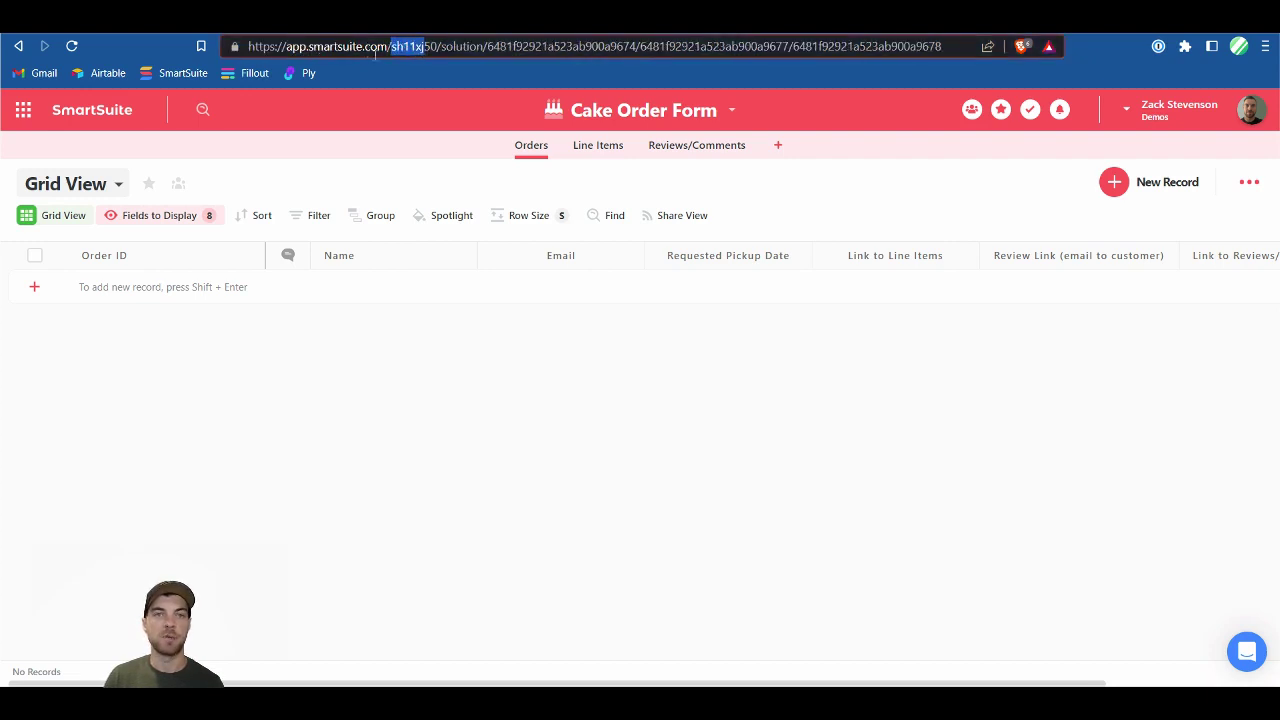
left_click(420, 46)
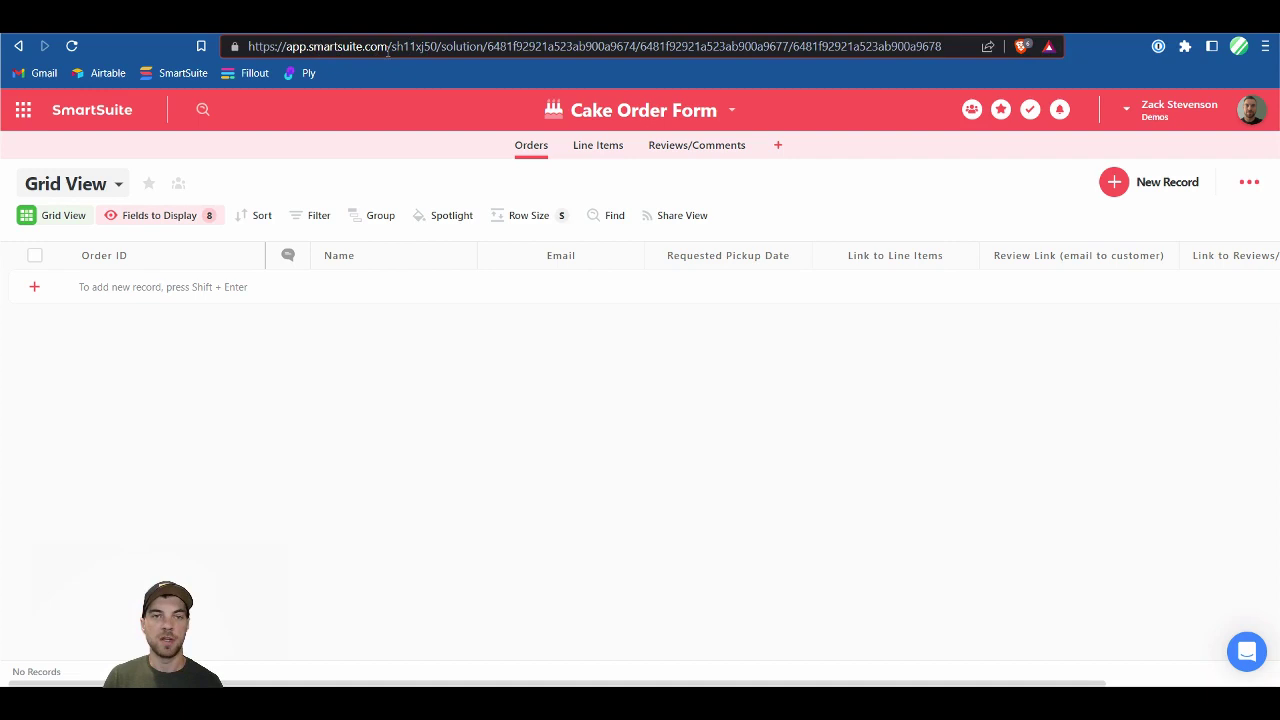
left_click_drag(393, 46, 437, 52)
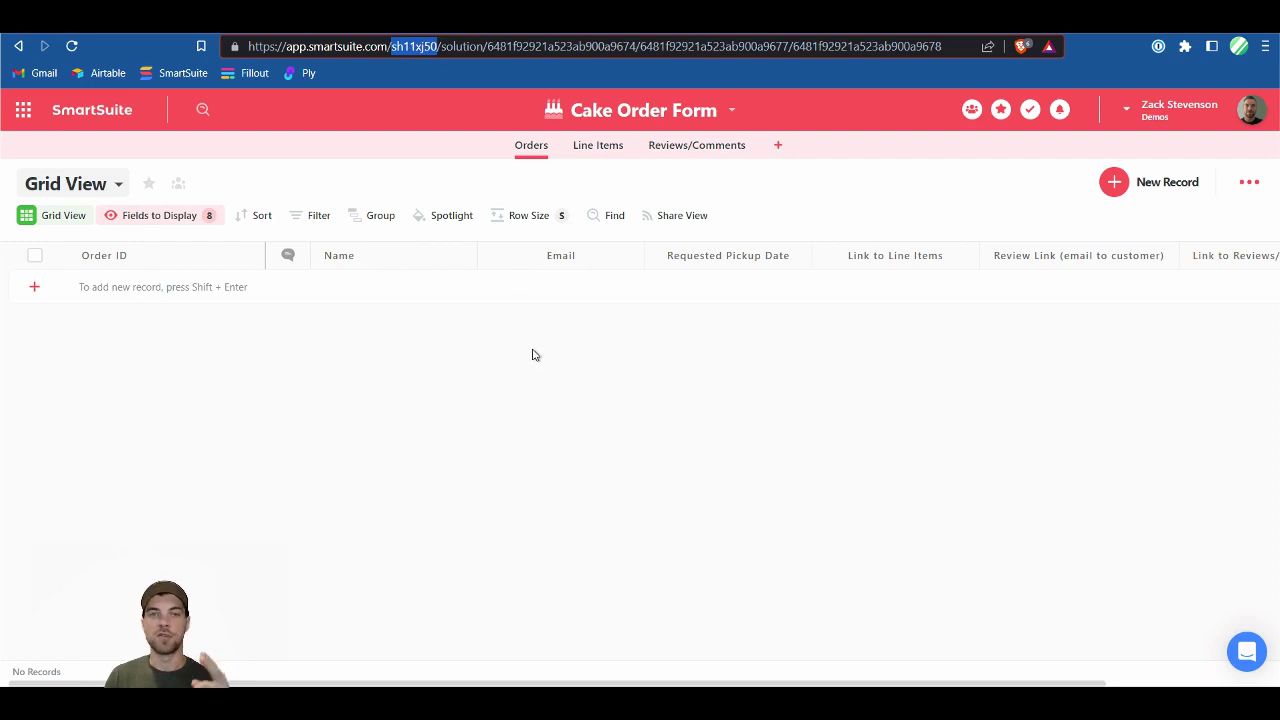
- Return to Fillout, accept the Plain theme and connect the form through First SmartSuite connection
left_click(112, 33)
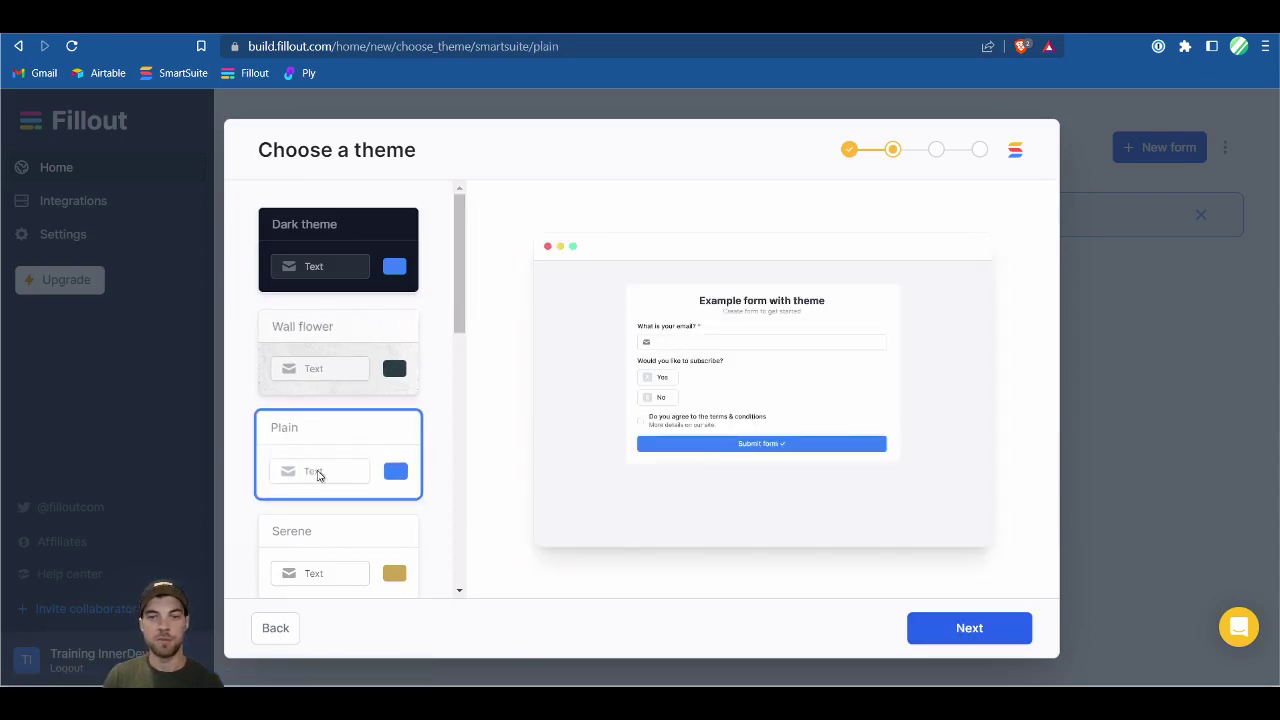
left_click(945, 627)
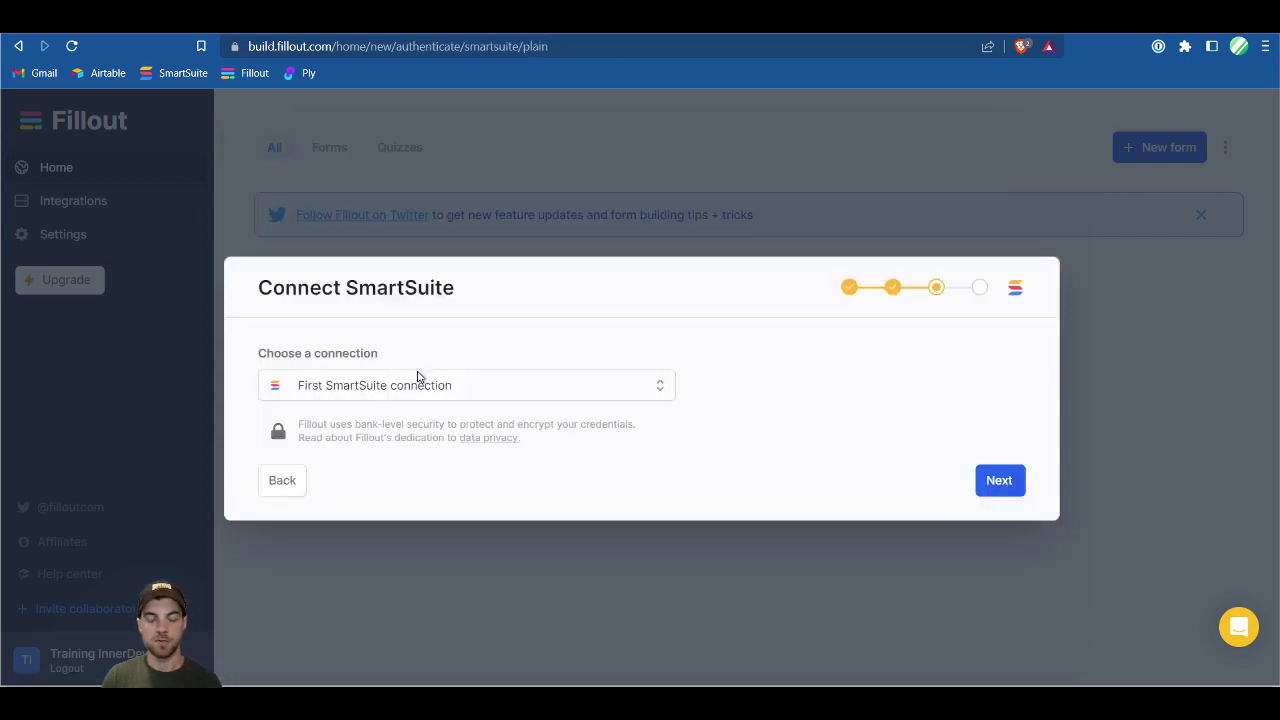
left_click(996, 483)
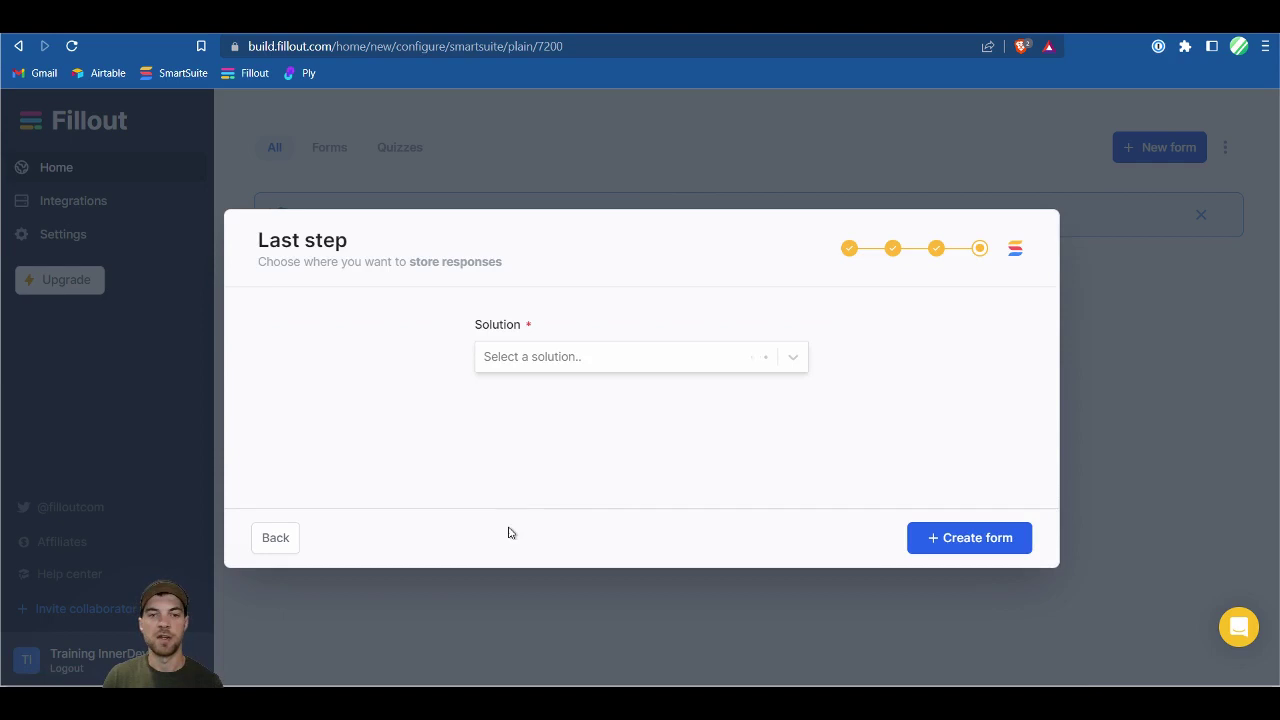
- Create the form with responses stored in the Cake Order Form solution's Orders app, and name it "Order Form"
left_click(508, 365)
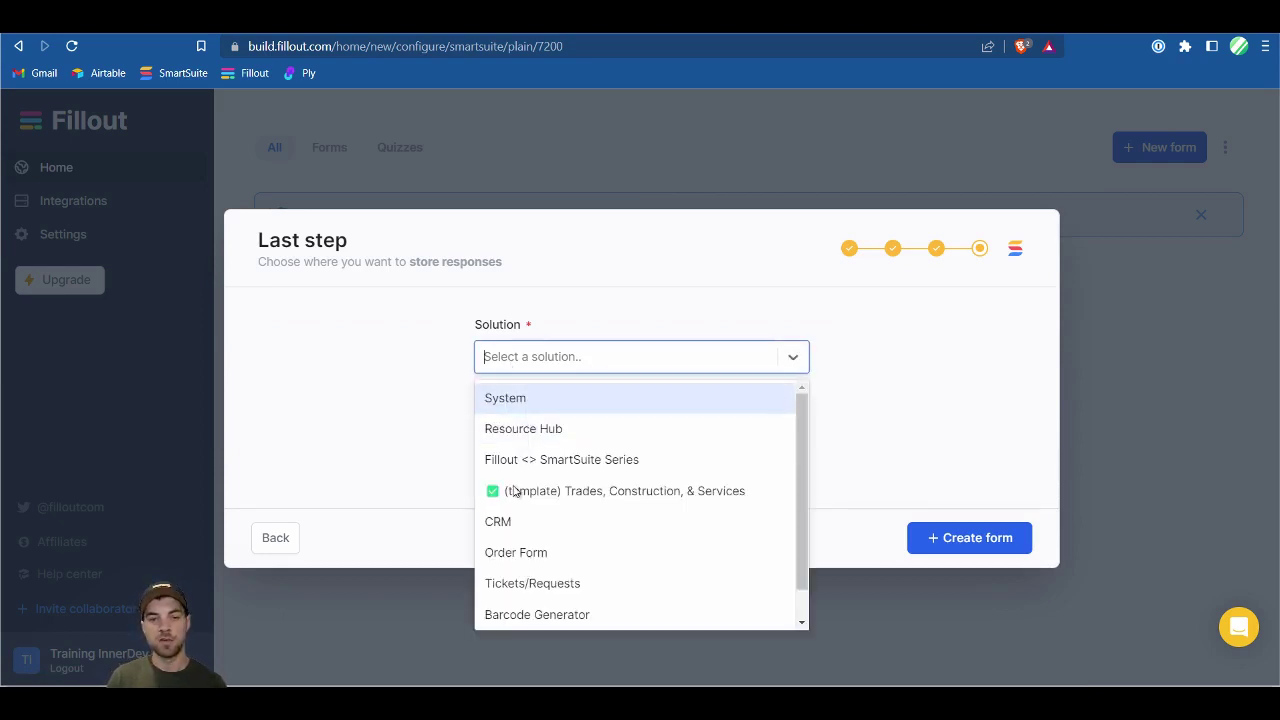
scroll(580, 514, "down", 1)
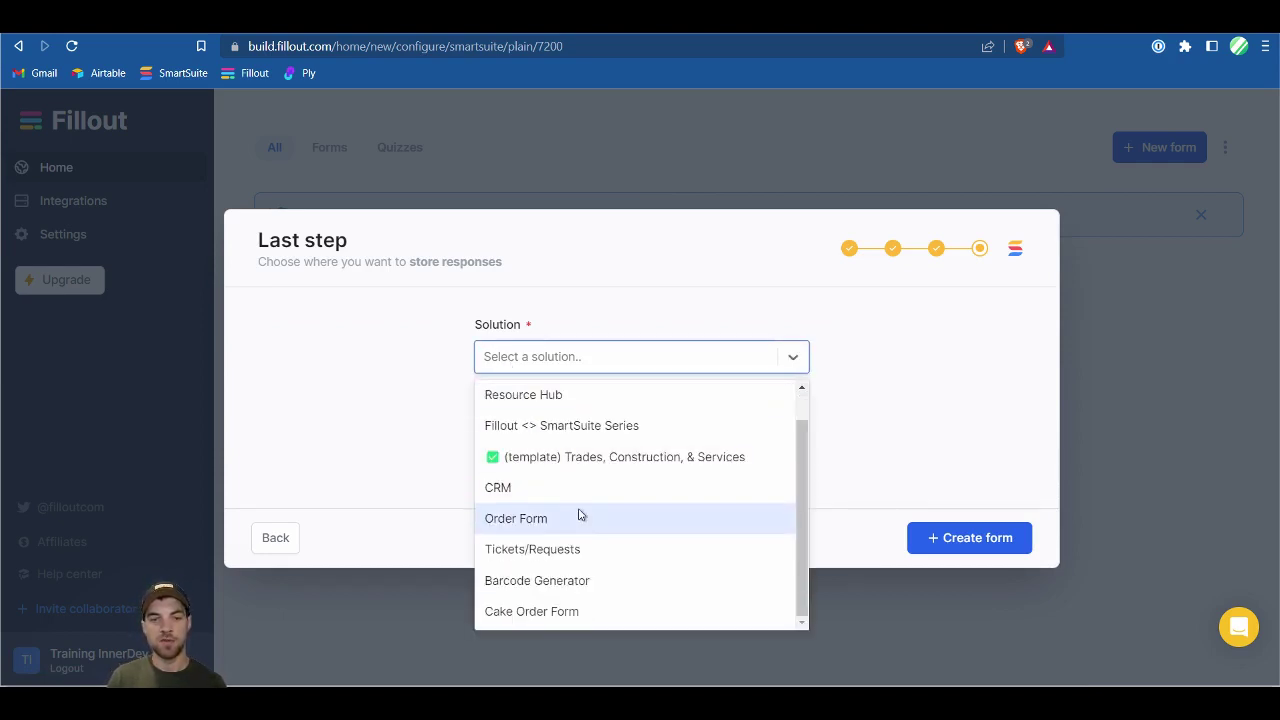
left_click(549, 611)
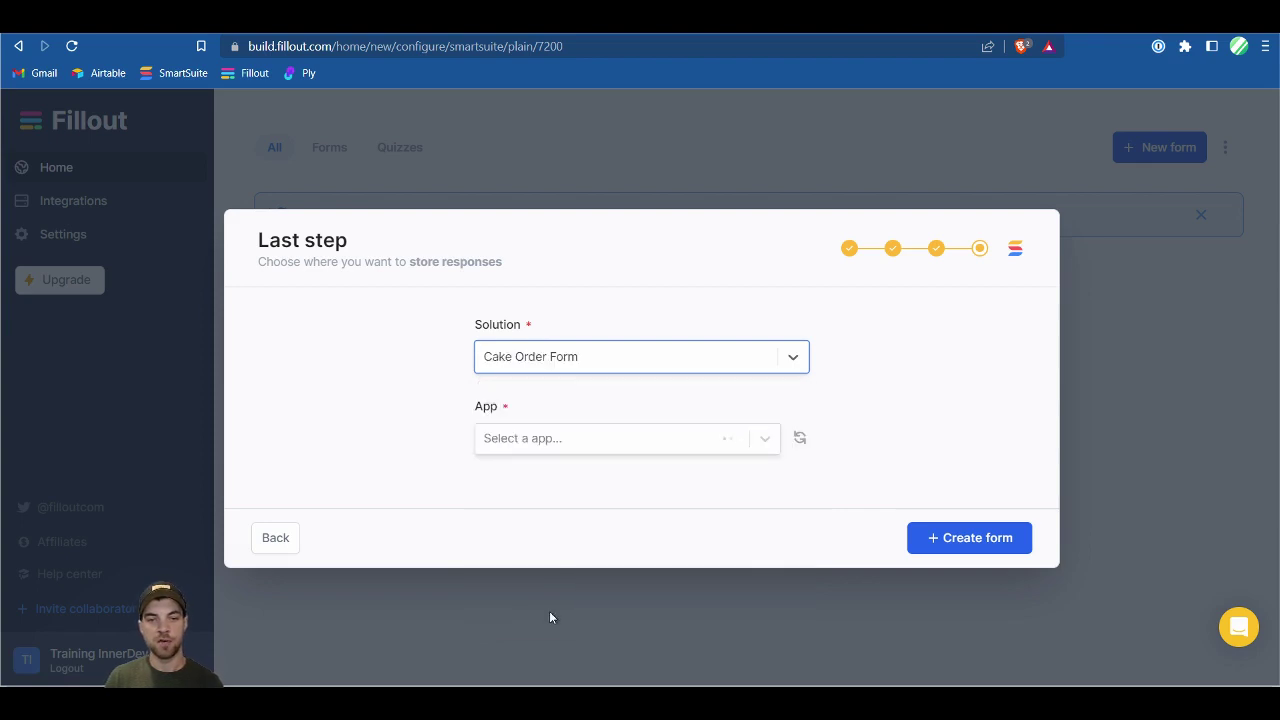
left_click(557, 449)
left_click(524, 491)
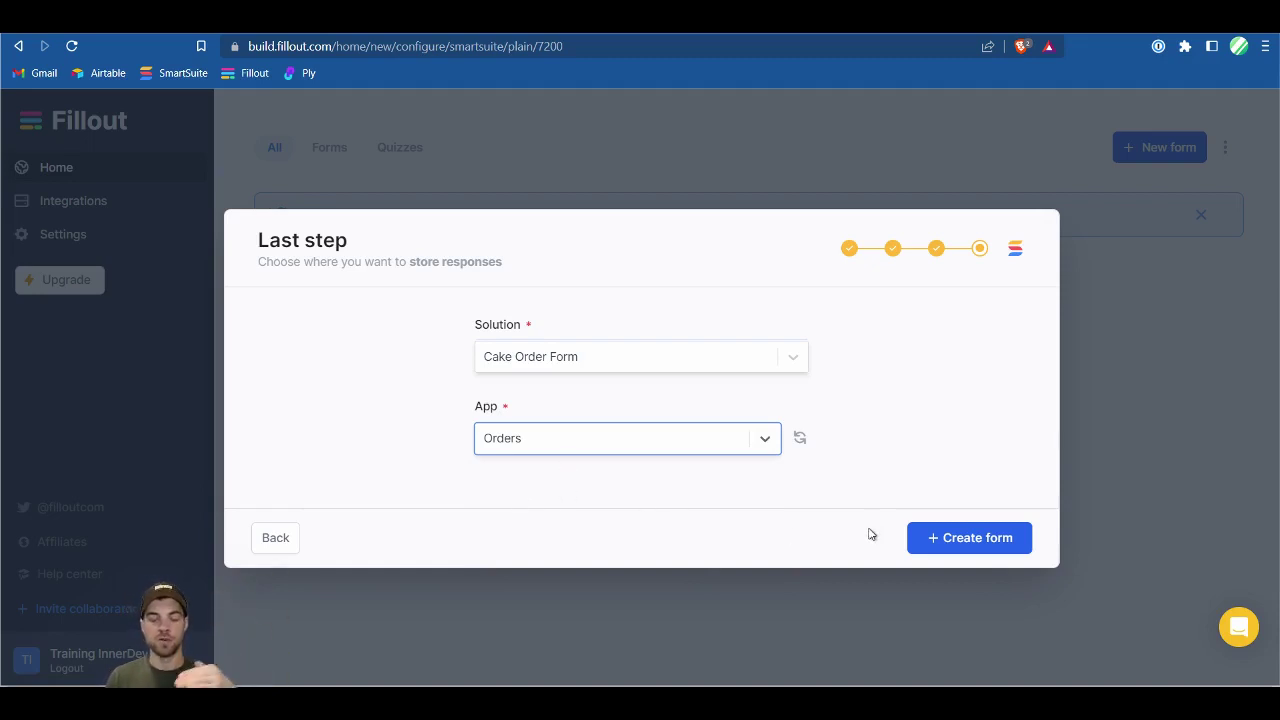
left_click(911, 541)
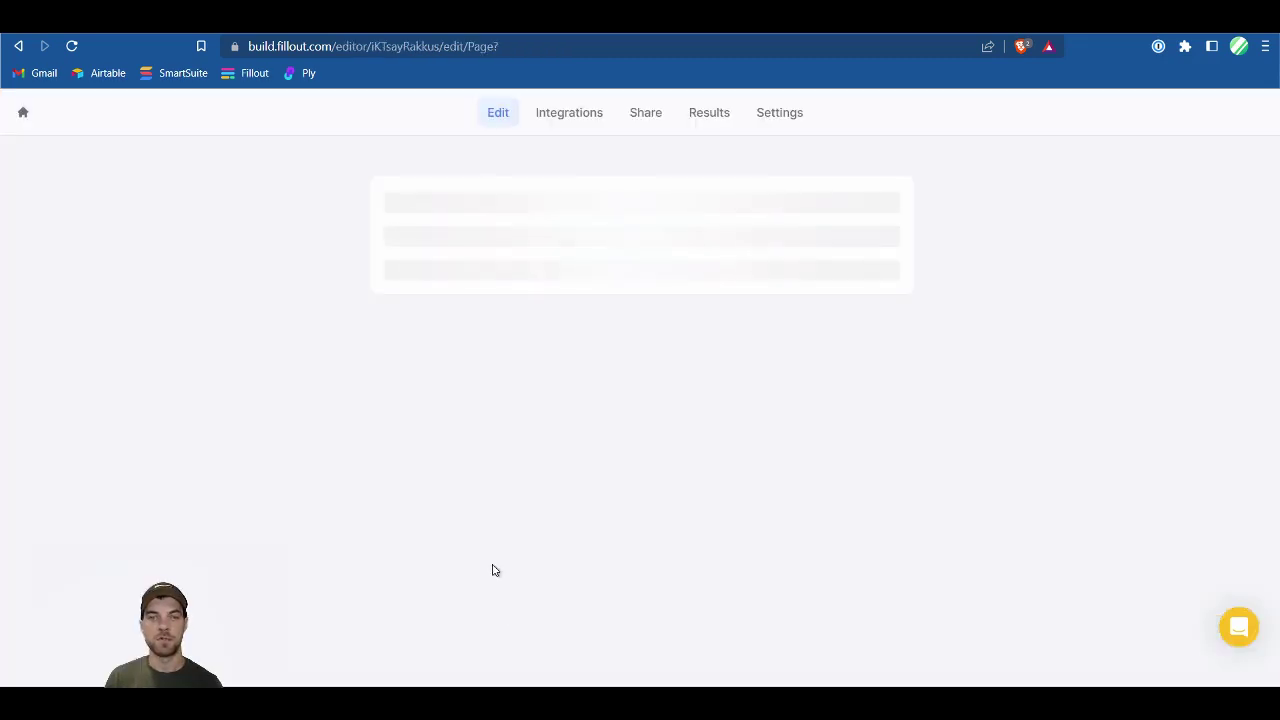
type("Order Form")
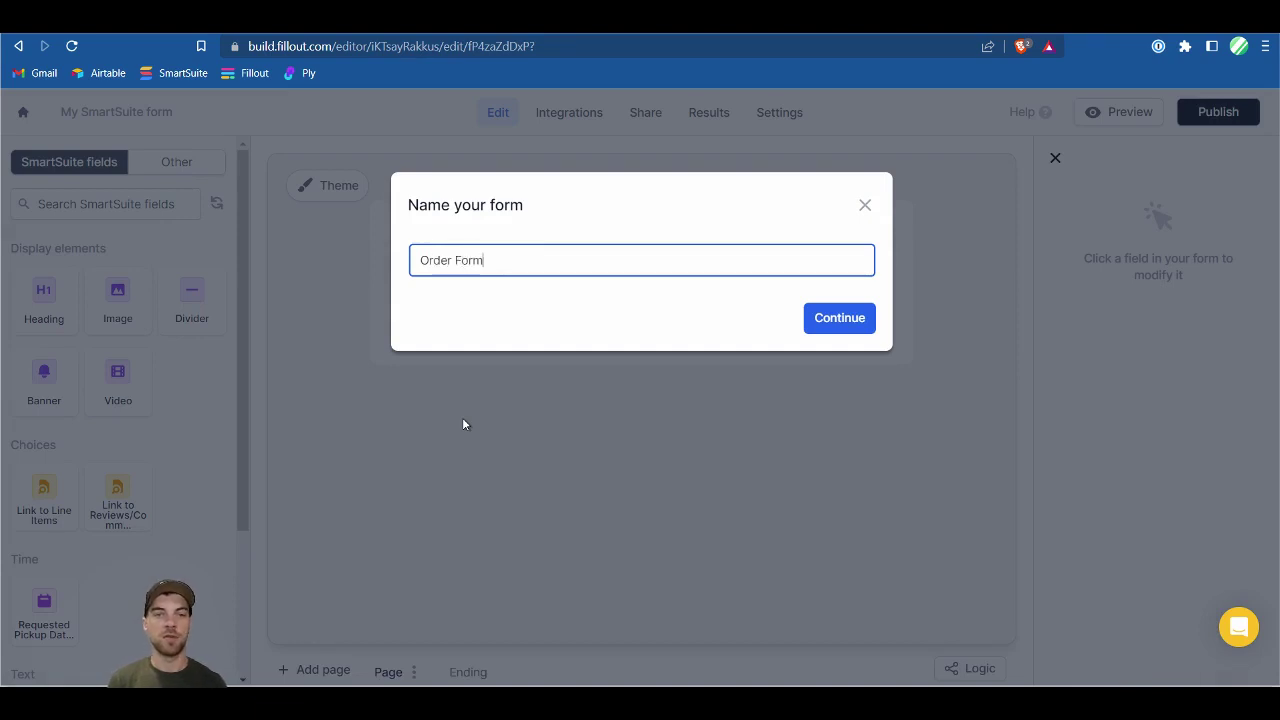
left_click(846, 322)
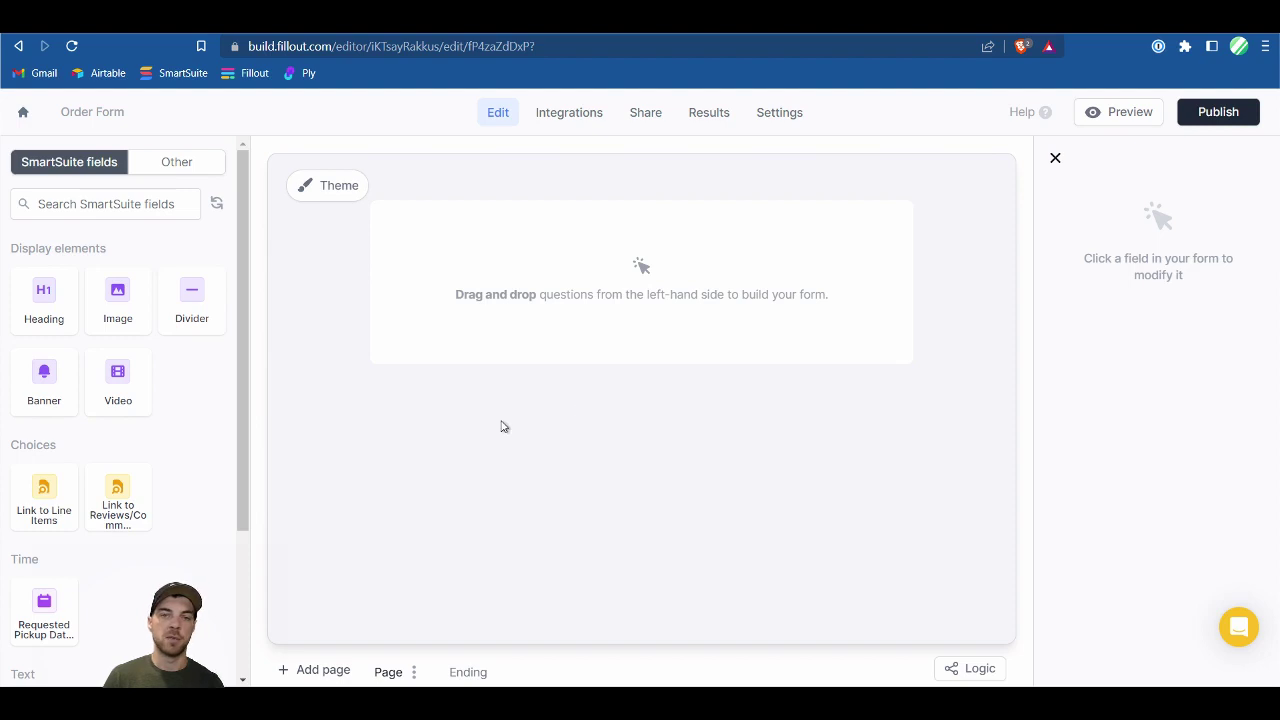
- Add the Name, Email, Requested Pickup Date and Link to Line Items fields to the order form
scroll(140, 517, "down", 3)
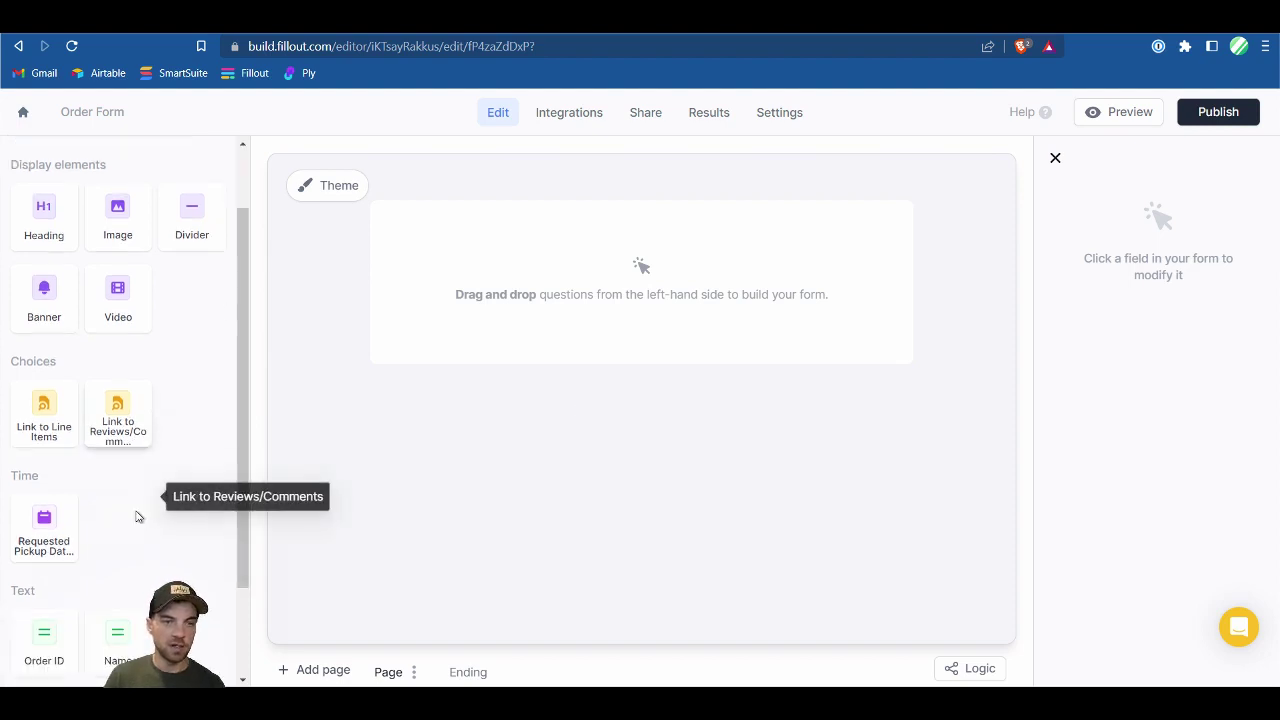
scroll(53, 487, "up", 1)
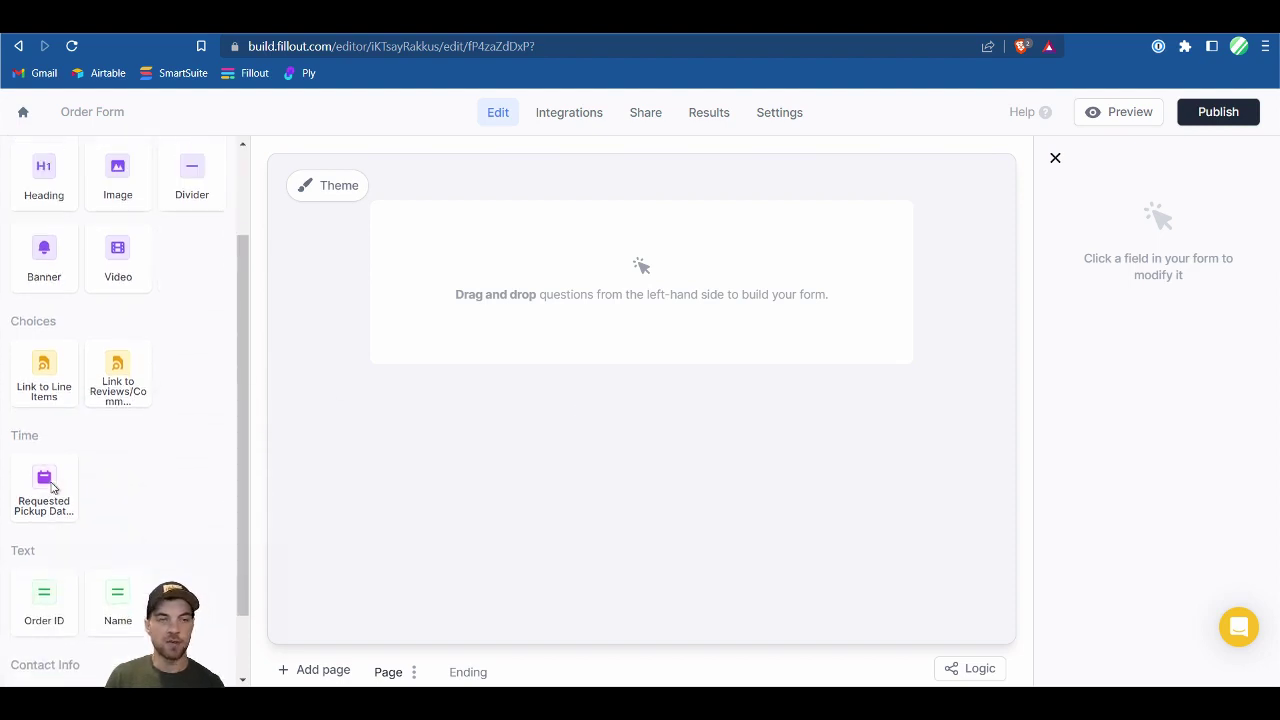
scroll(70, 552, "down", 2)
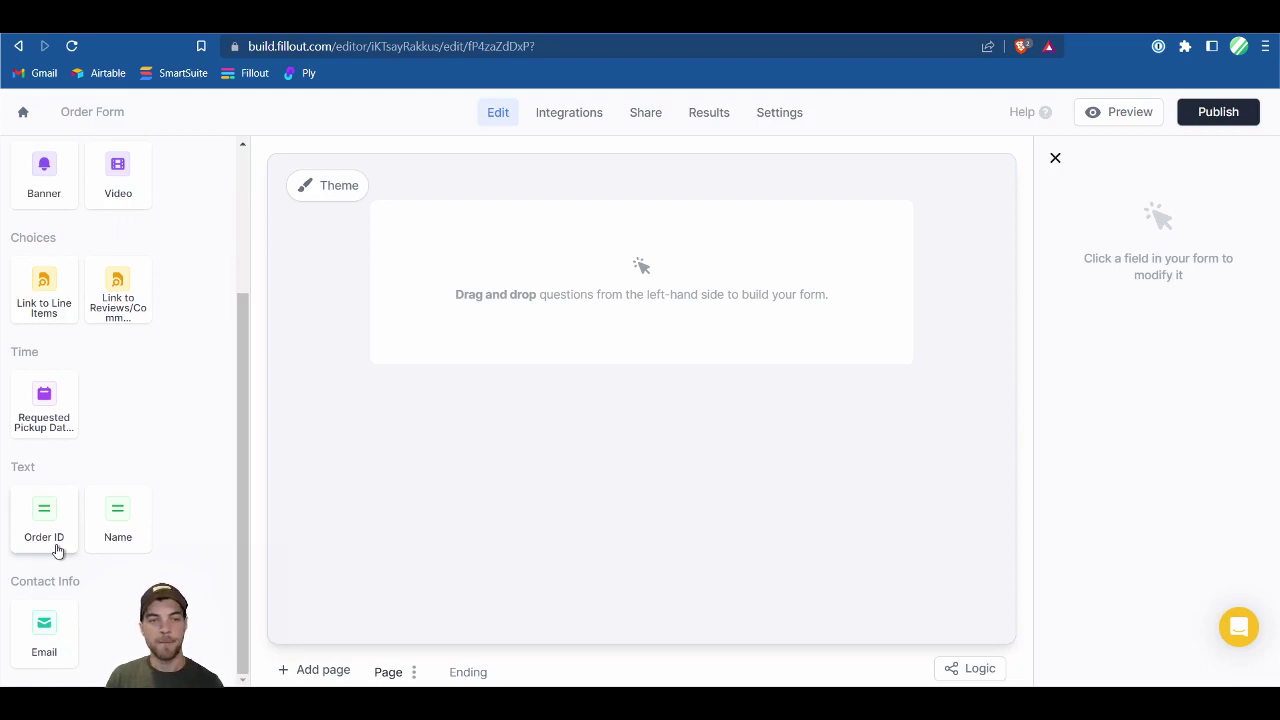
left_click(117, 520)
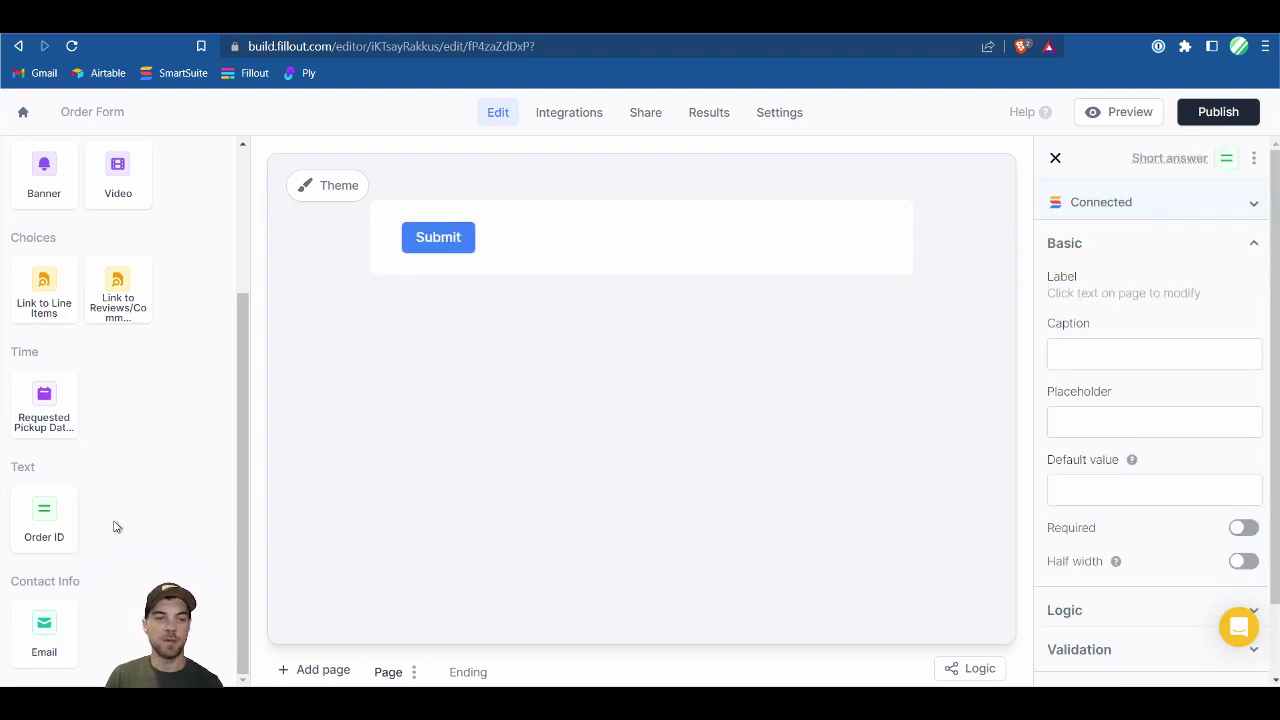
left_click(45, 634)
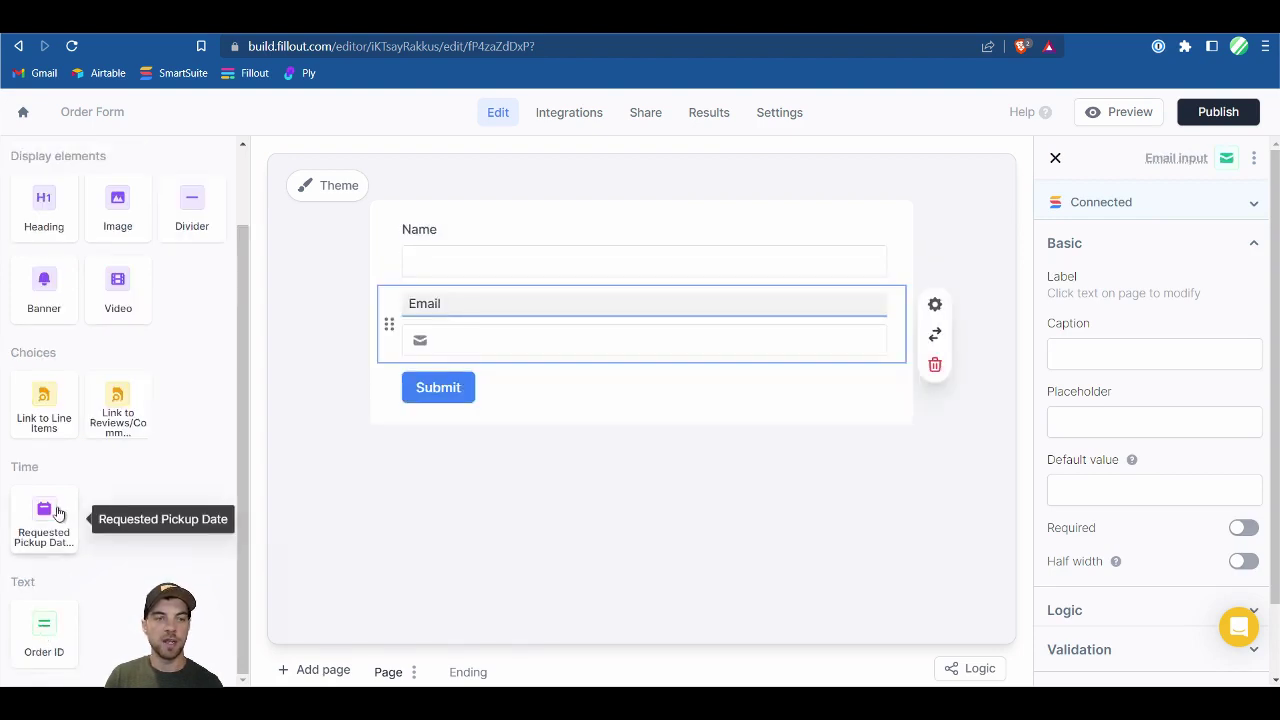
left_click(58, 513)
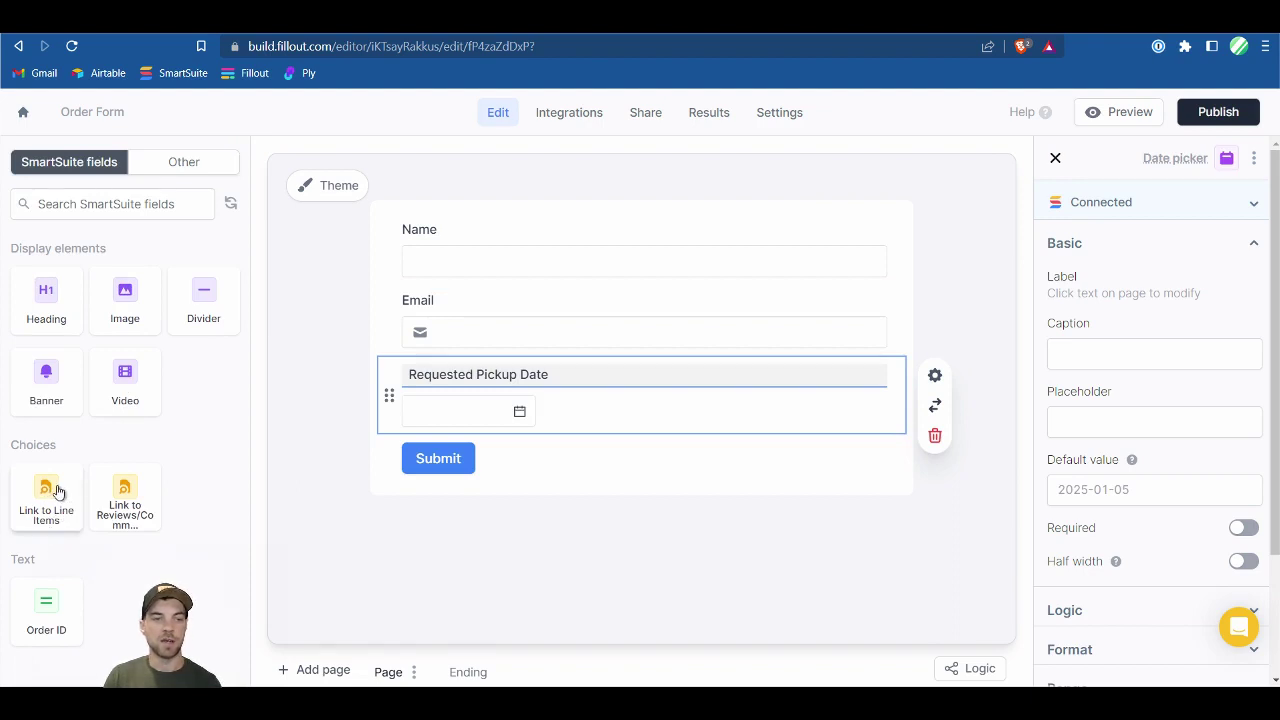
left_click(58, 491)
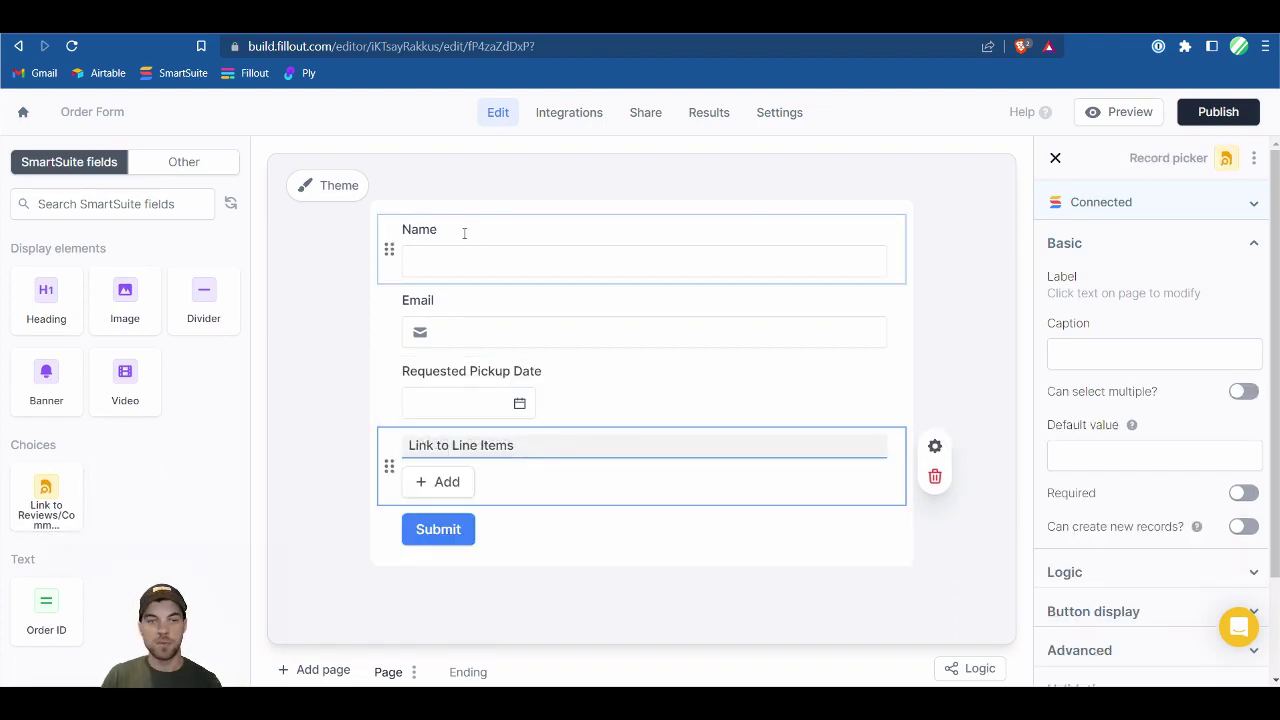
- Give the Name field the caption "Please enter your name"
left_click(430, 231)
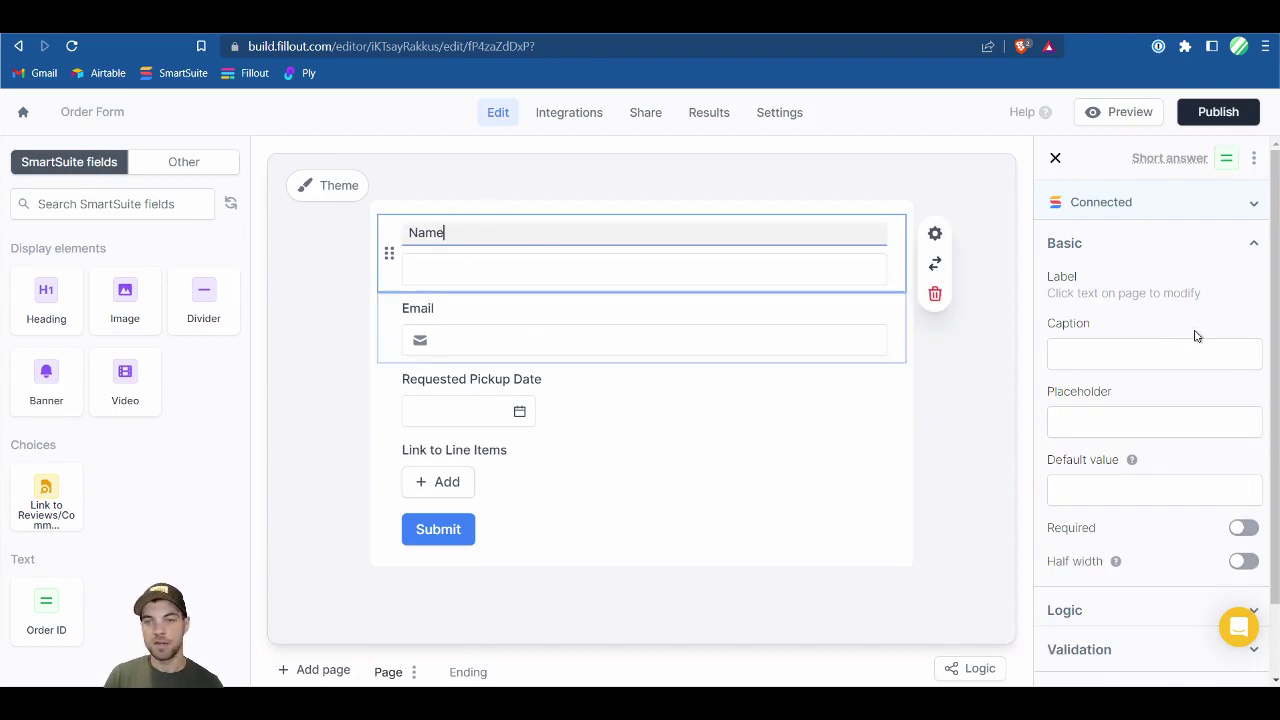
scroll(1140, 400, "down", 2)
scroll(1100, 590, "up", 2)
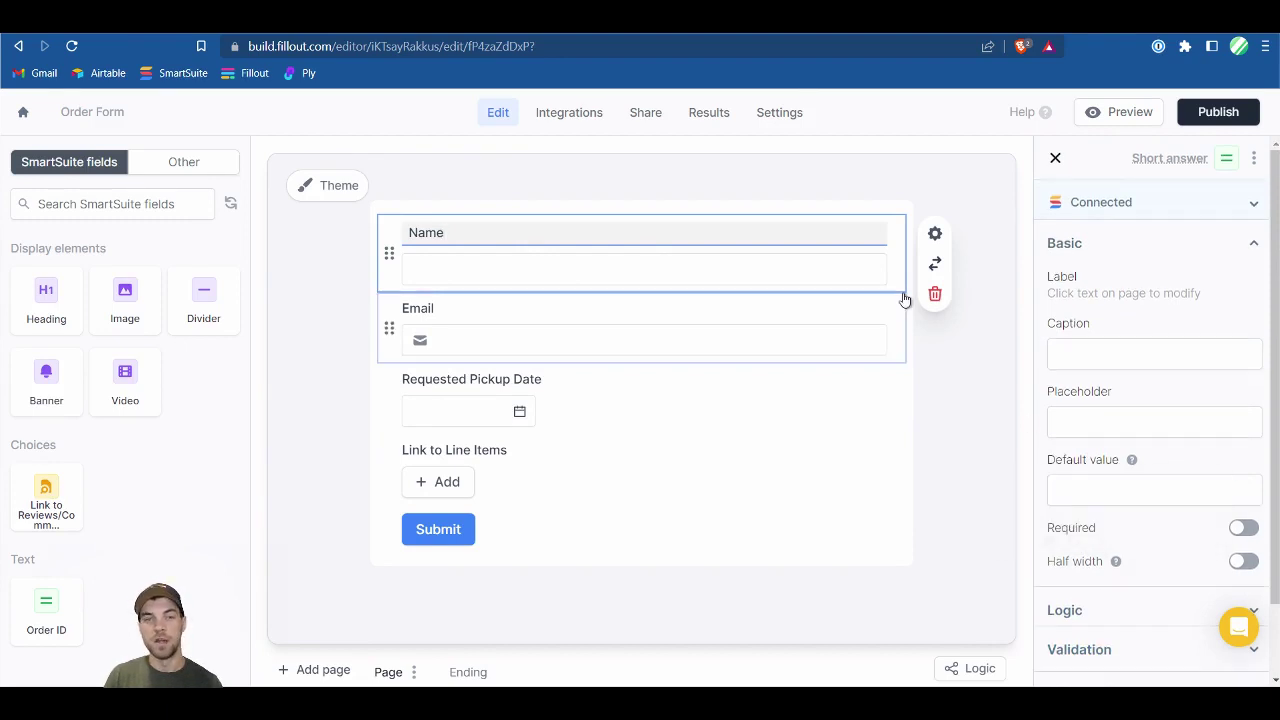
left_click(415, 270)
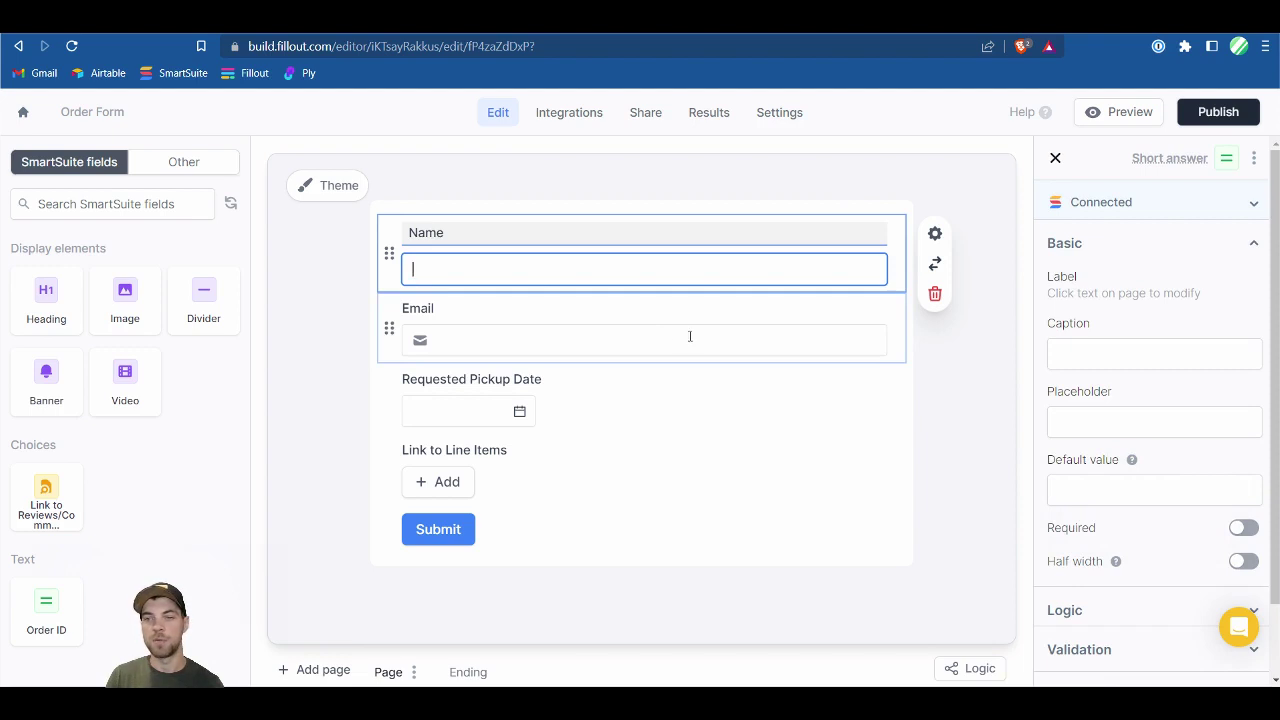
left_click(1084, 352)
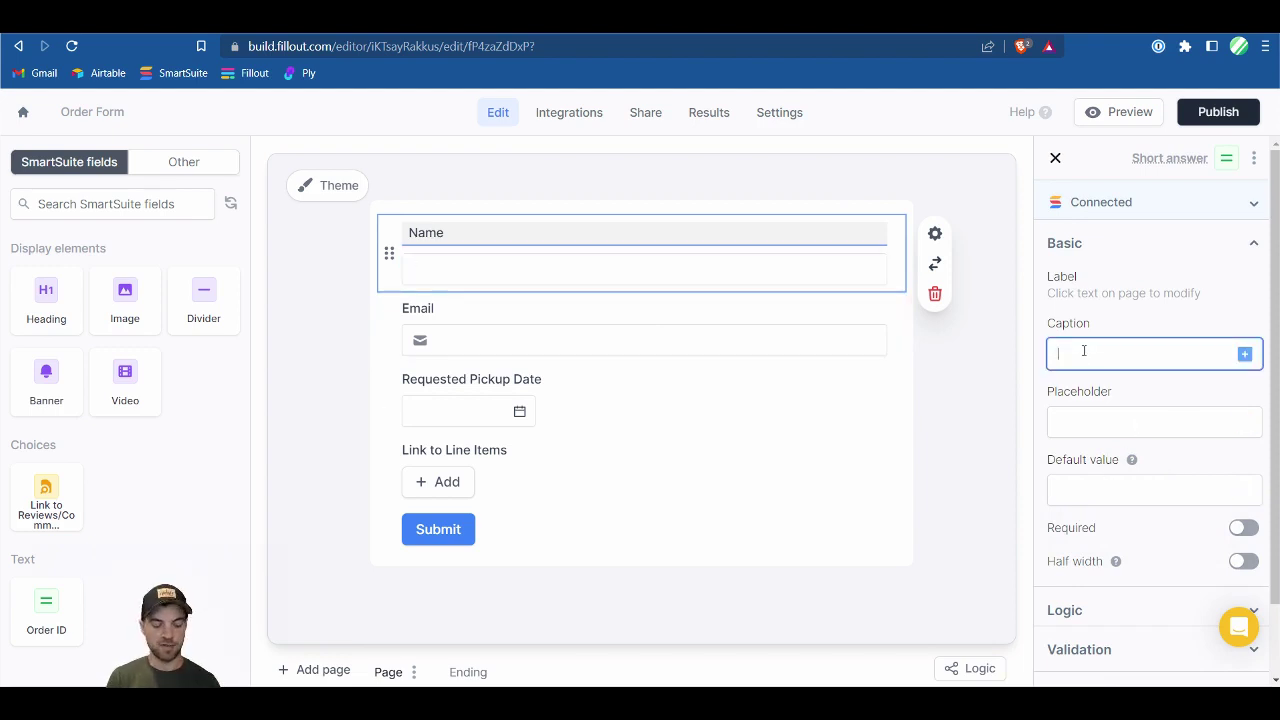
type("Please e")
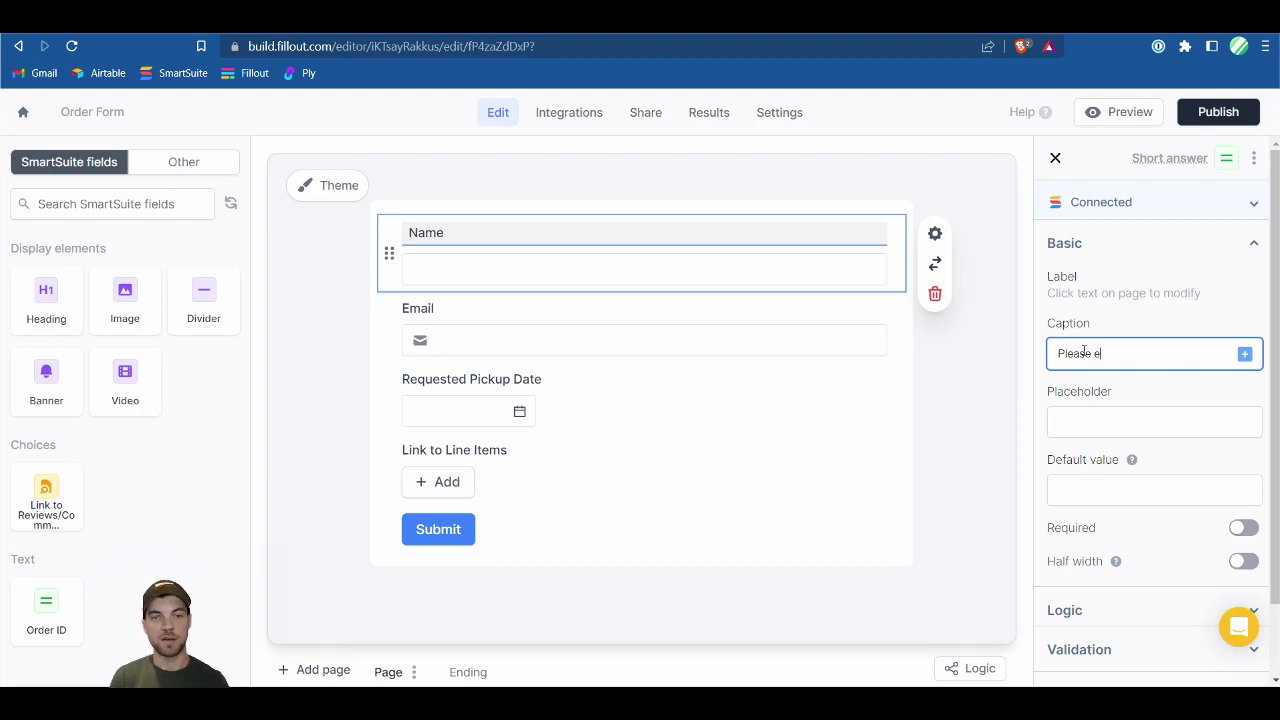
type("nter your name")
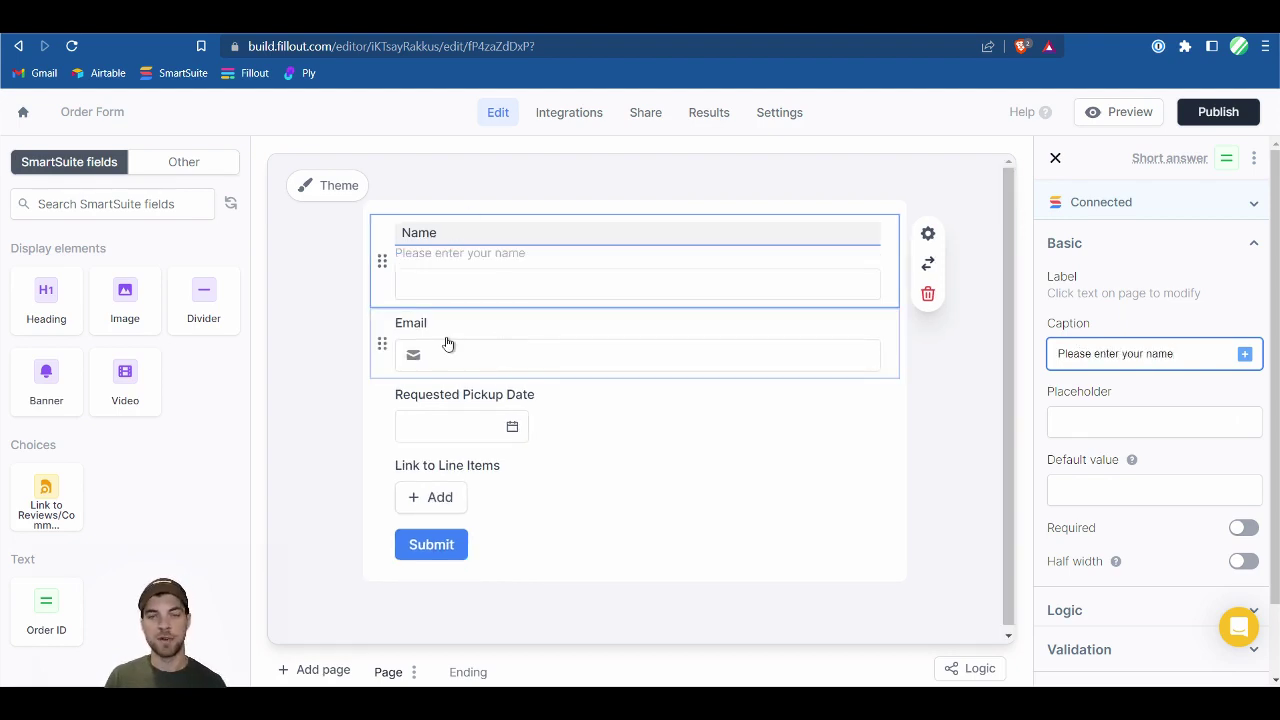
- Caption the Requested Pickup Date field "Orders are minimum 3 days prior - we will confirm the pickup date"
left_click(437, 366)
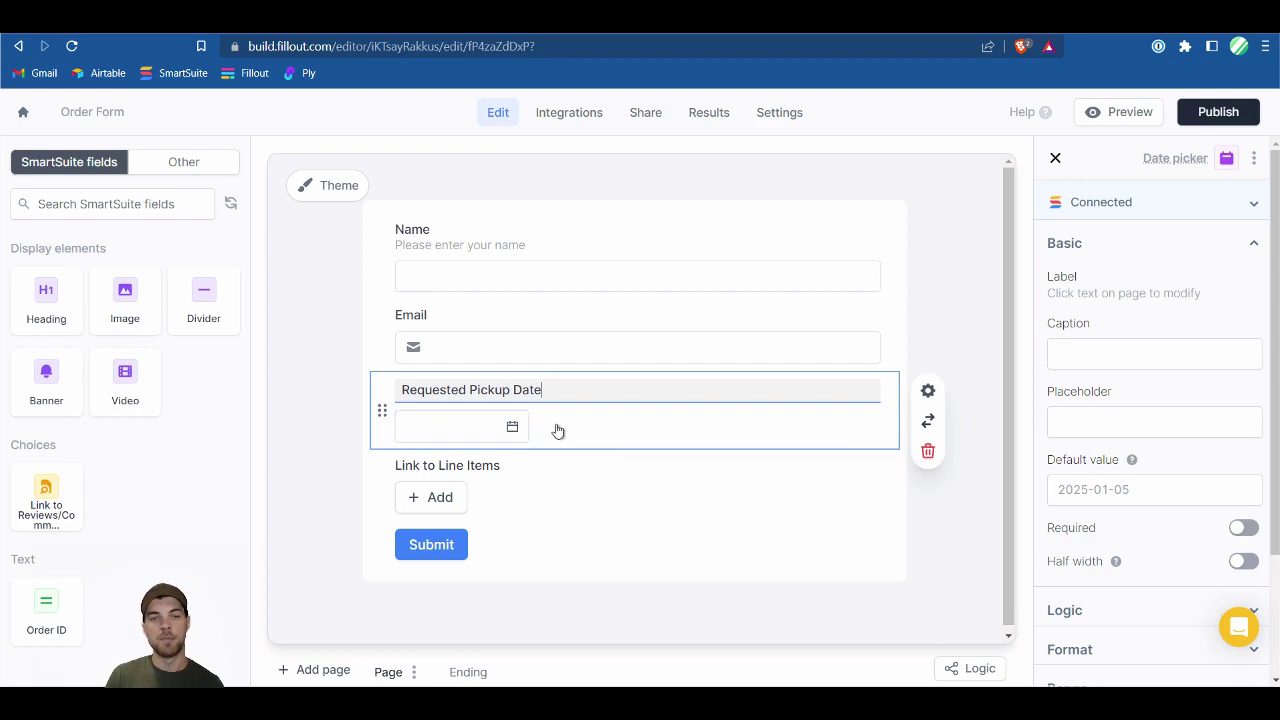
left_click(1109, 357)
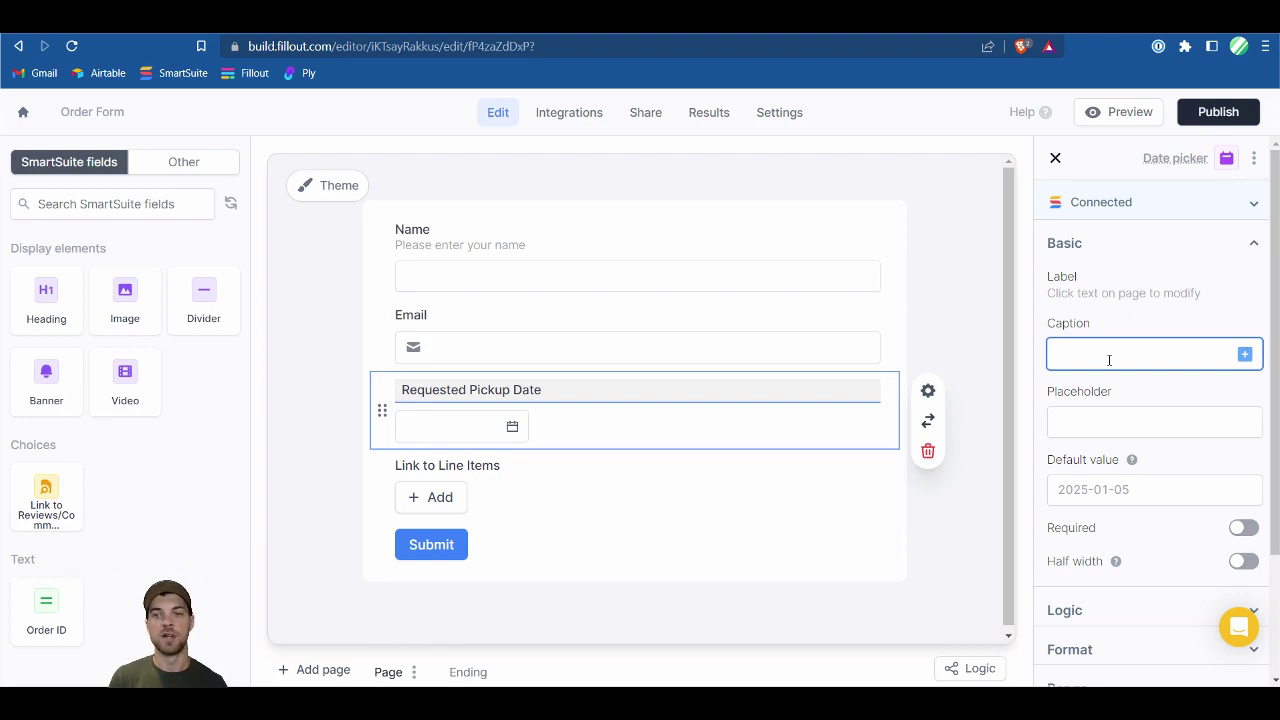
type("Orders are minimum 3 days prior - w")
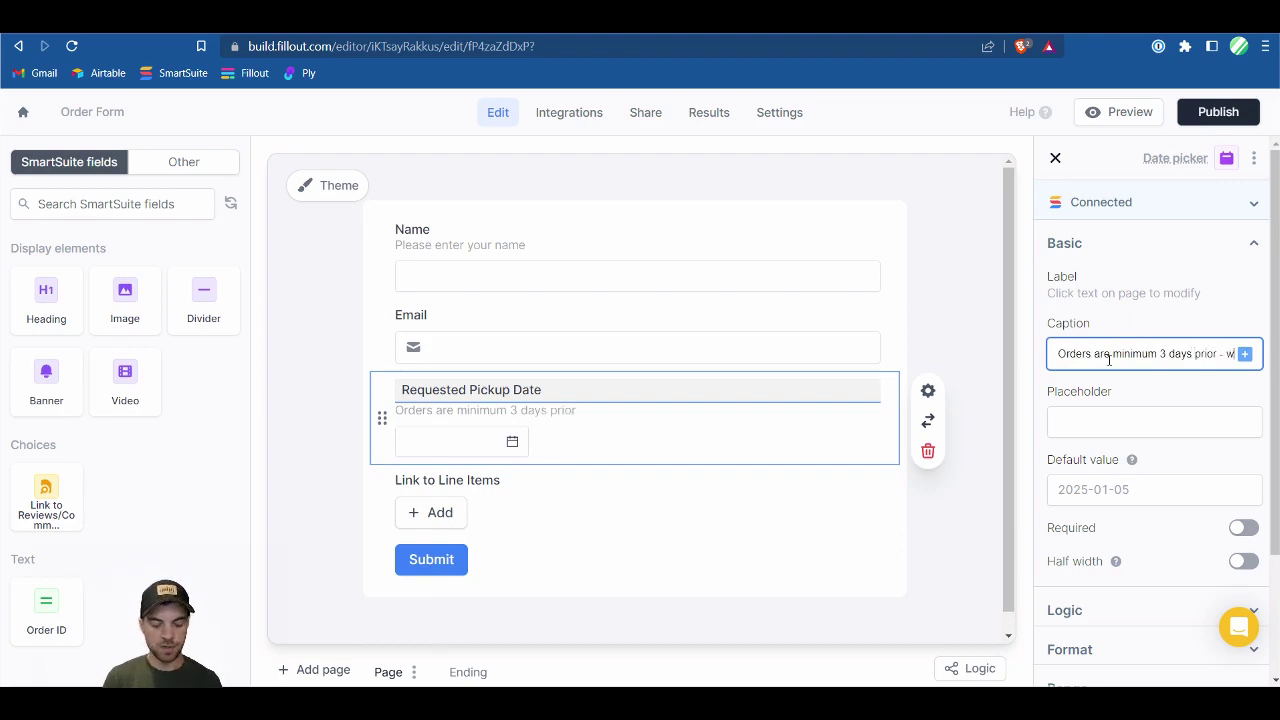
type("ee")
type("will confirm p")
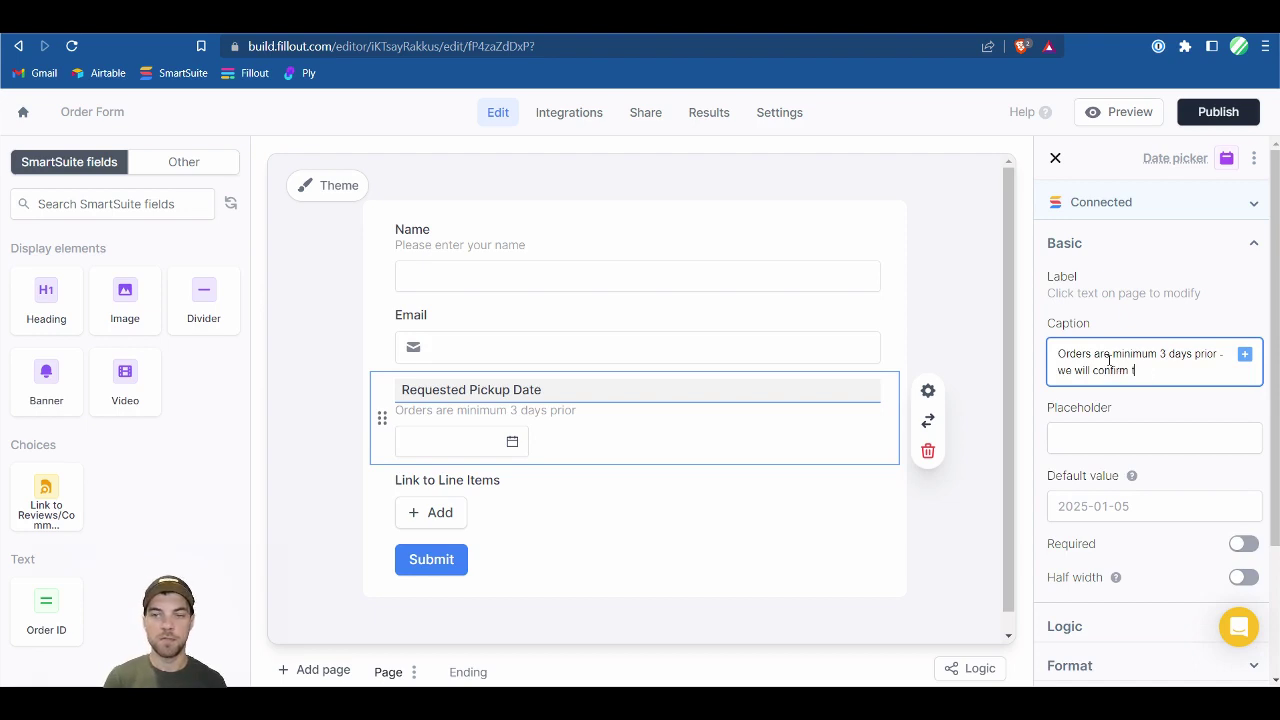
type("he pickup date")
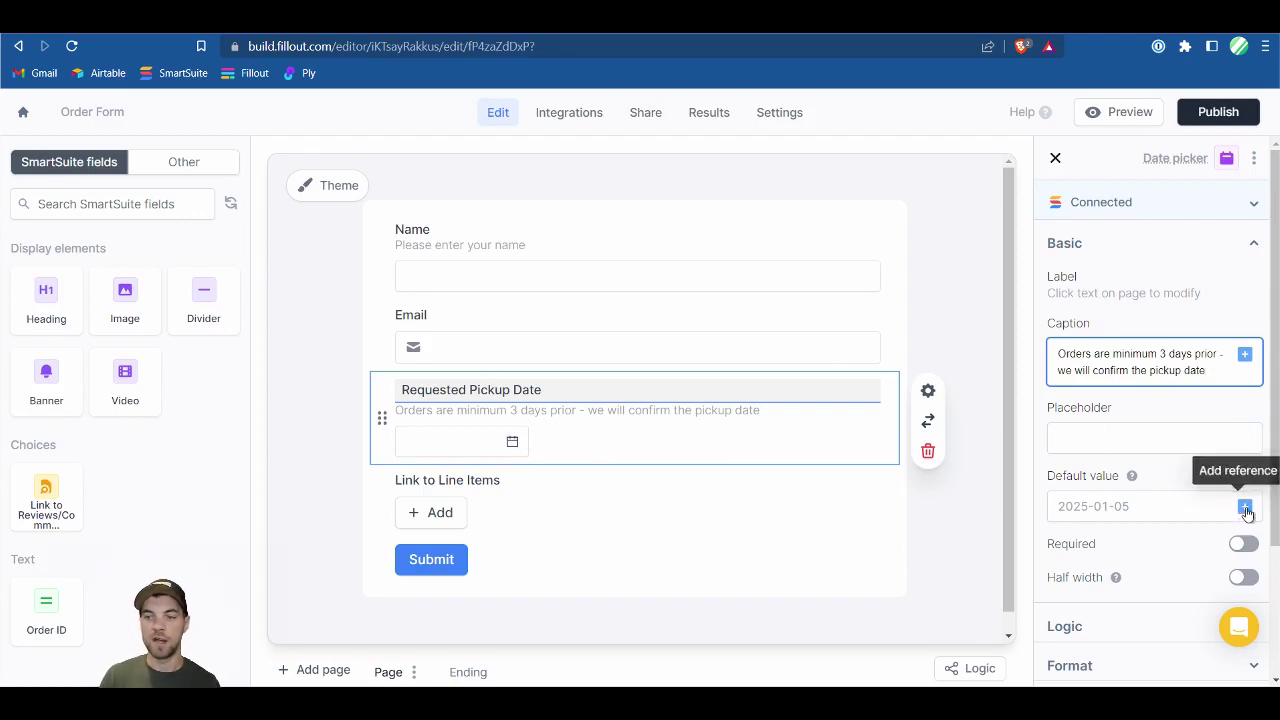
- Set the Requested Pickup Date's default value to the N days from now date reference with 3 days
left_click(1244, 507)
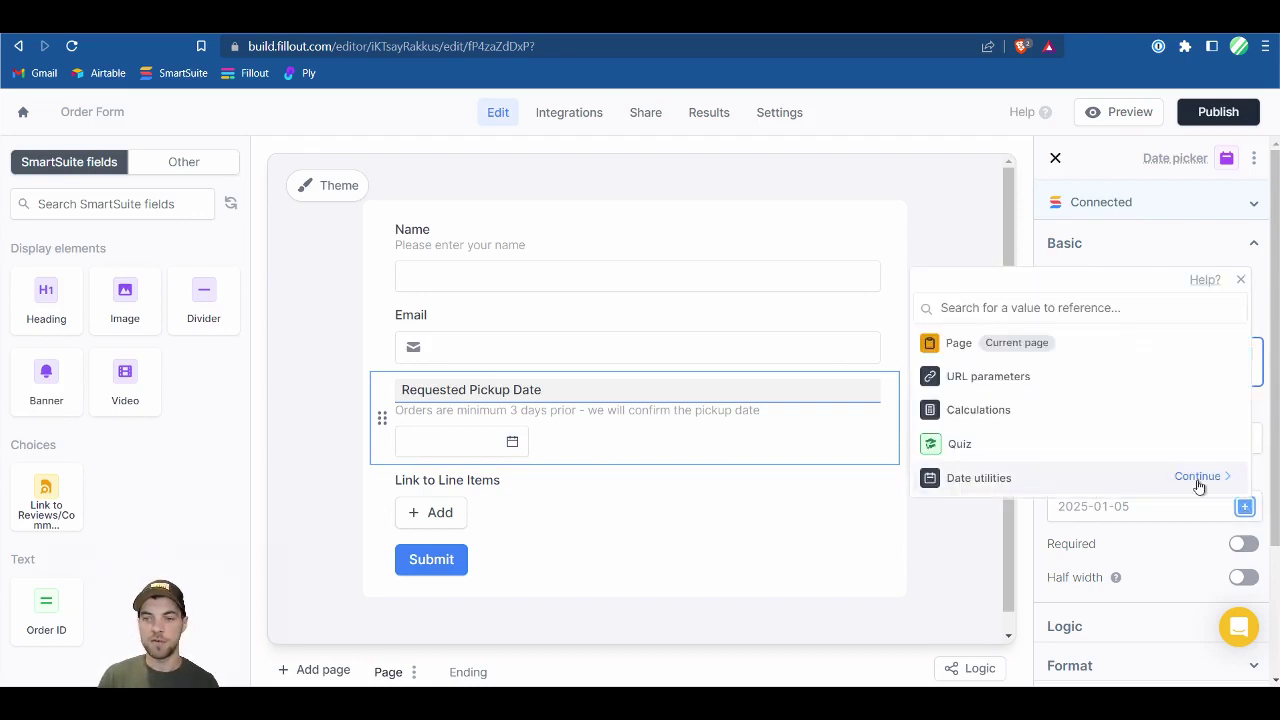
left_click(1198, 479)
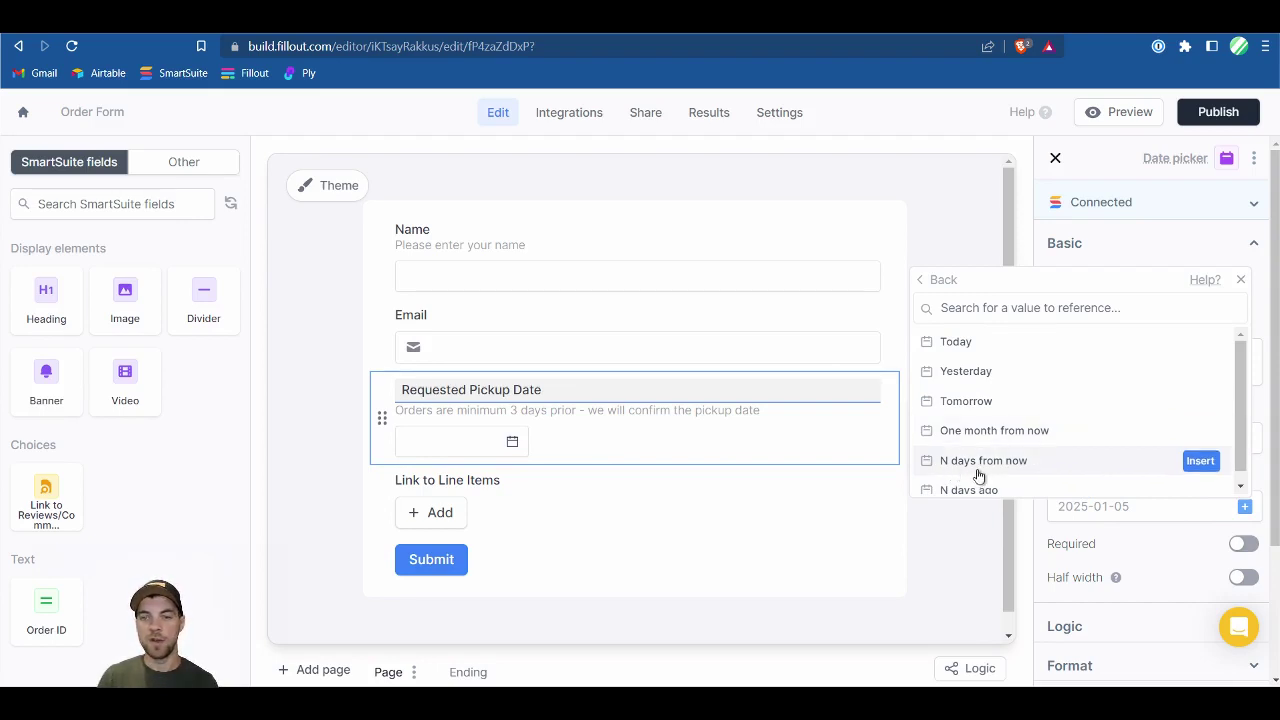
left_click(1192, 465)
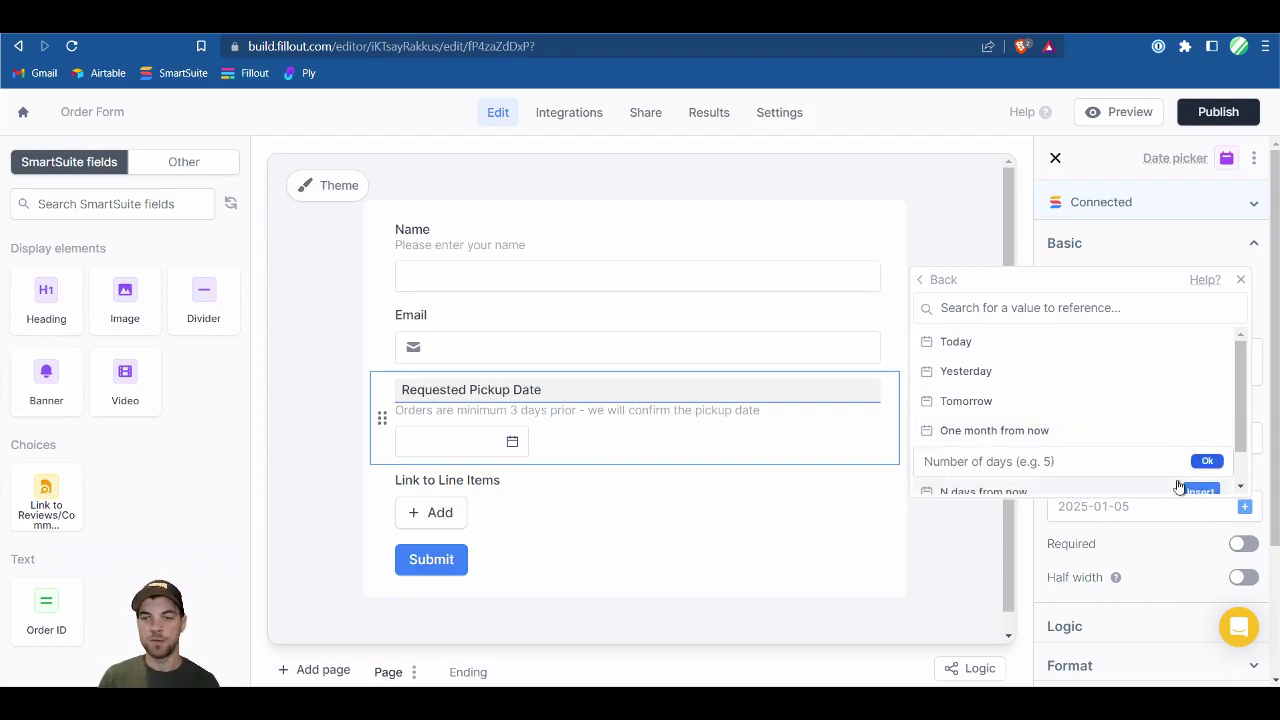
left_click(1043, 462)
type("3")
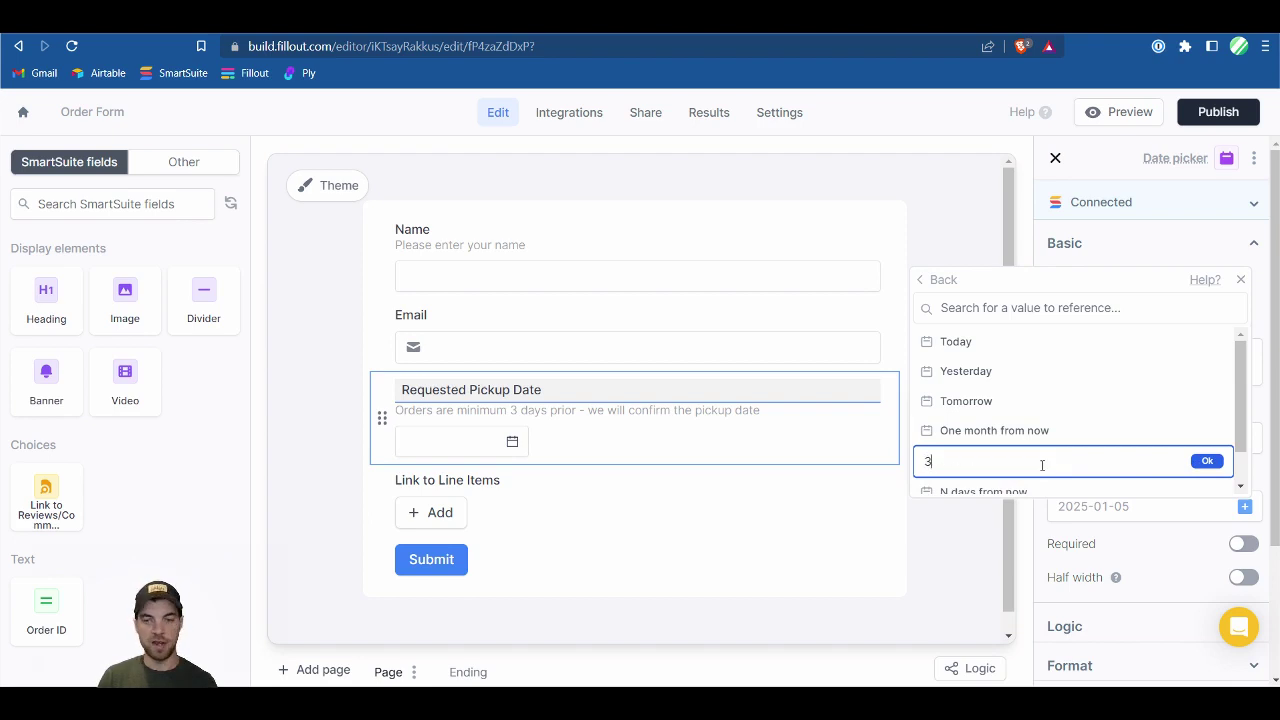
left_click(1207, 461)
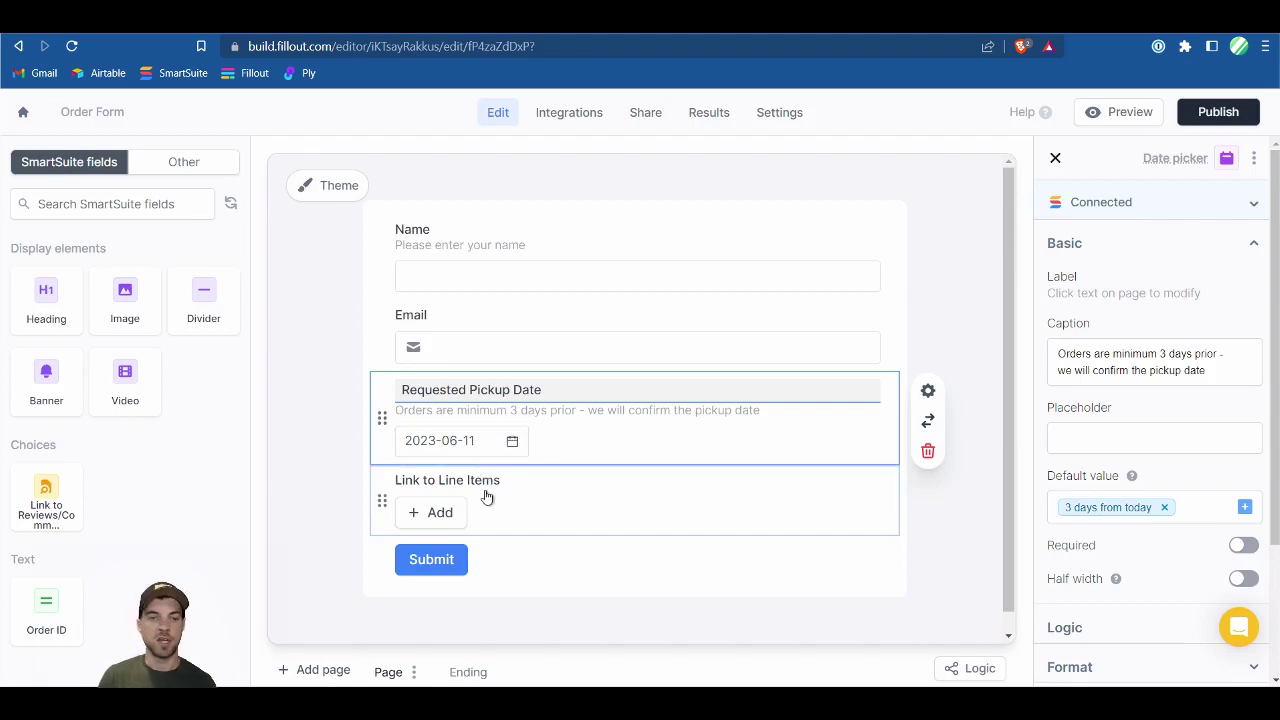
- Relabel the Link to Line Items field "Items" and enable selecting multiple, creating new records and only showing new records
left_click(519, 496)
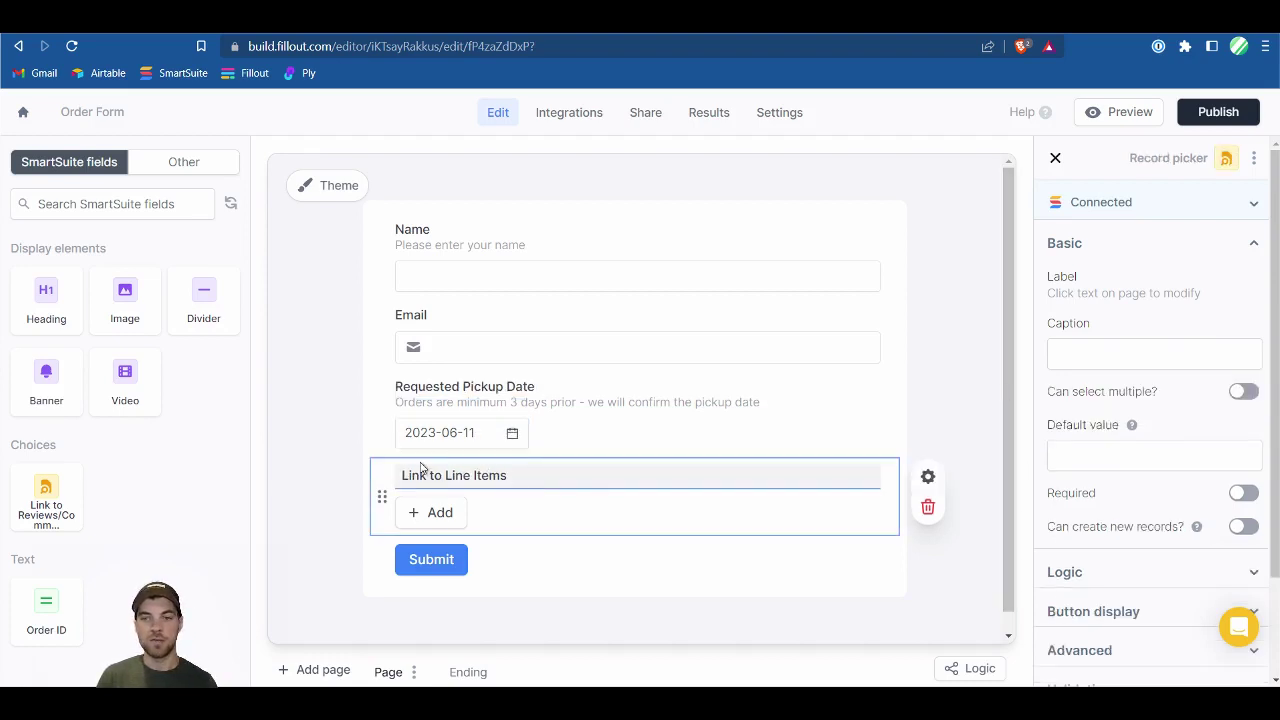
left_click_drag(518, 476, 377, 477)
type("Items")
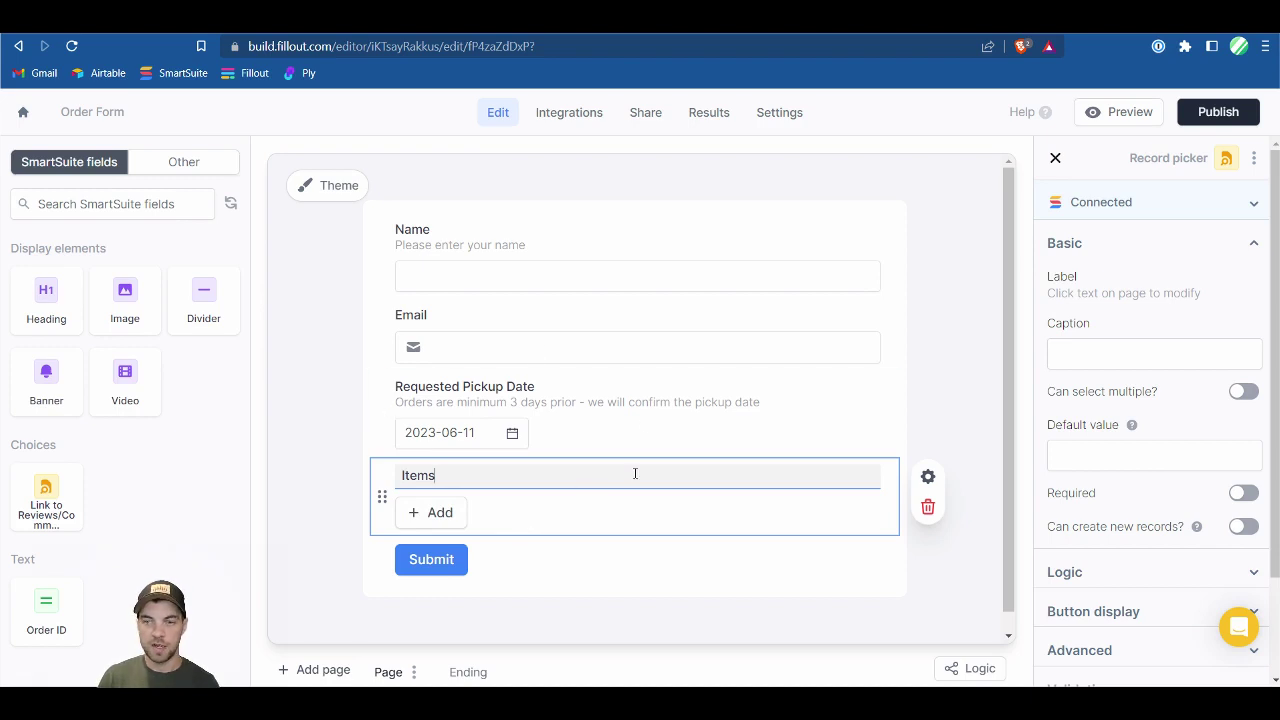
left_click(1240, 394)
left_click(1244, 530)
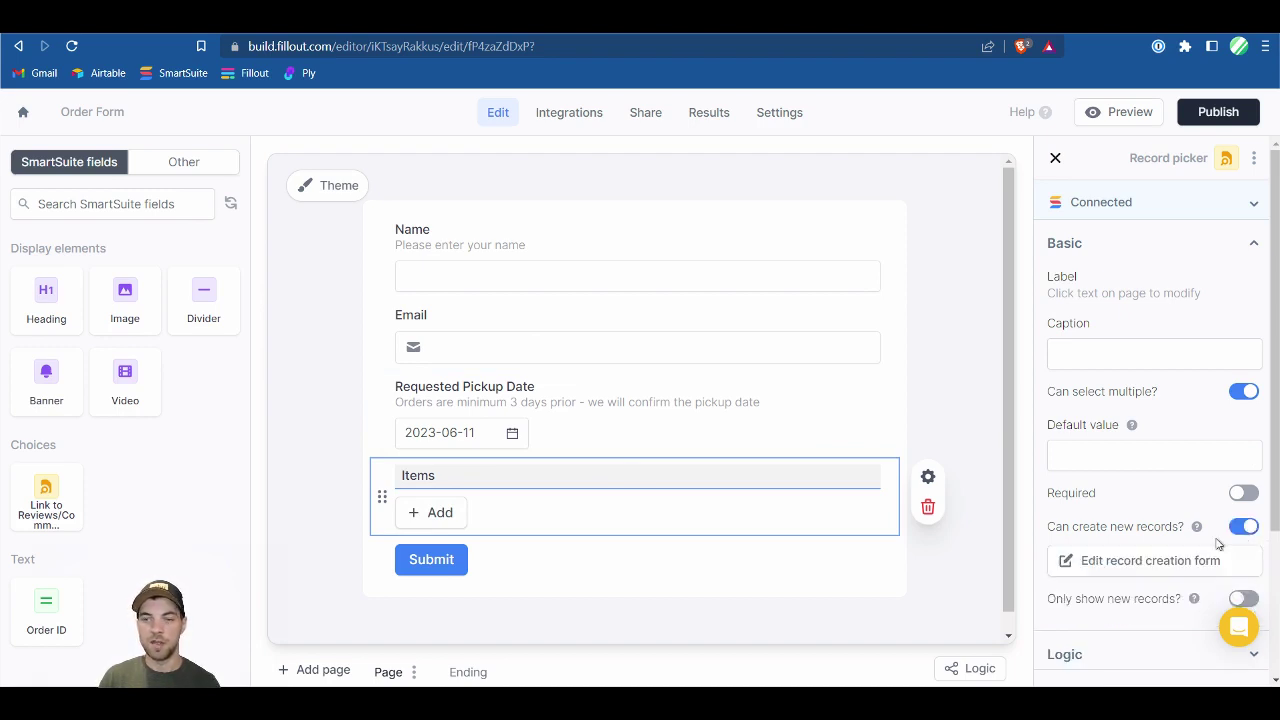
scroll(1216, 540, "down", 1)
left_click(1241, 516)
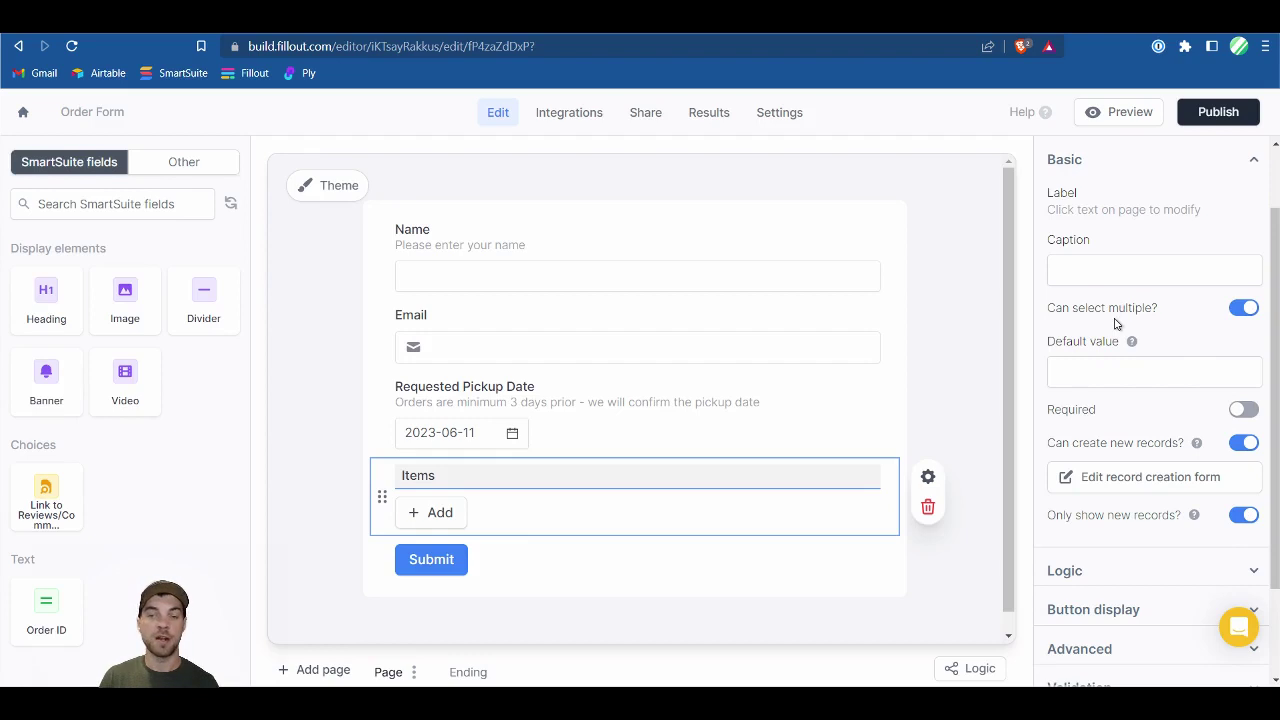
- Open the record creation form of the Items field and delete its Line Item ID field
scroll(1116, 323, "down", 3)
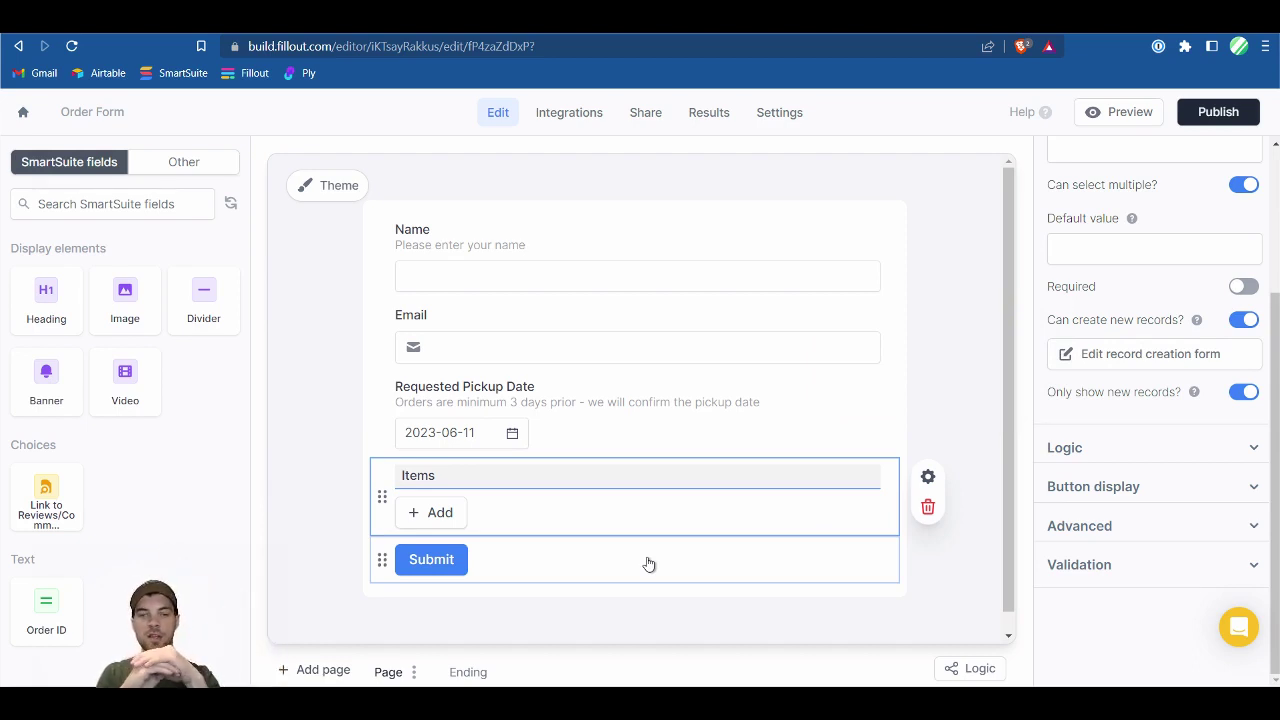
left_click(1072, 358)
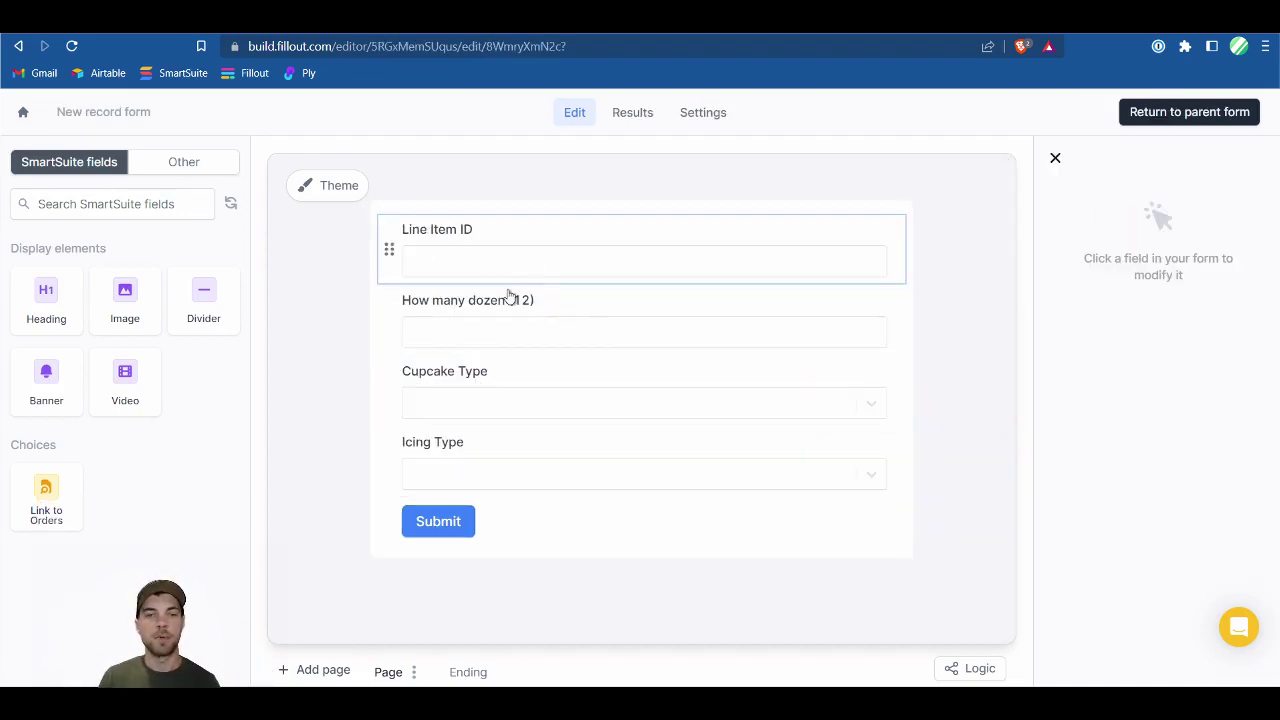
left_click(528, 228)
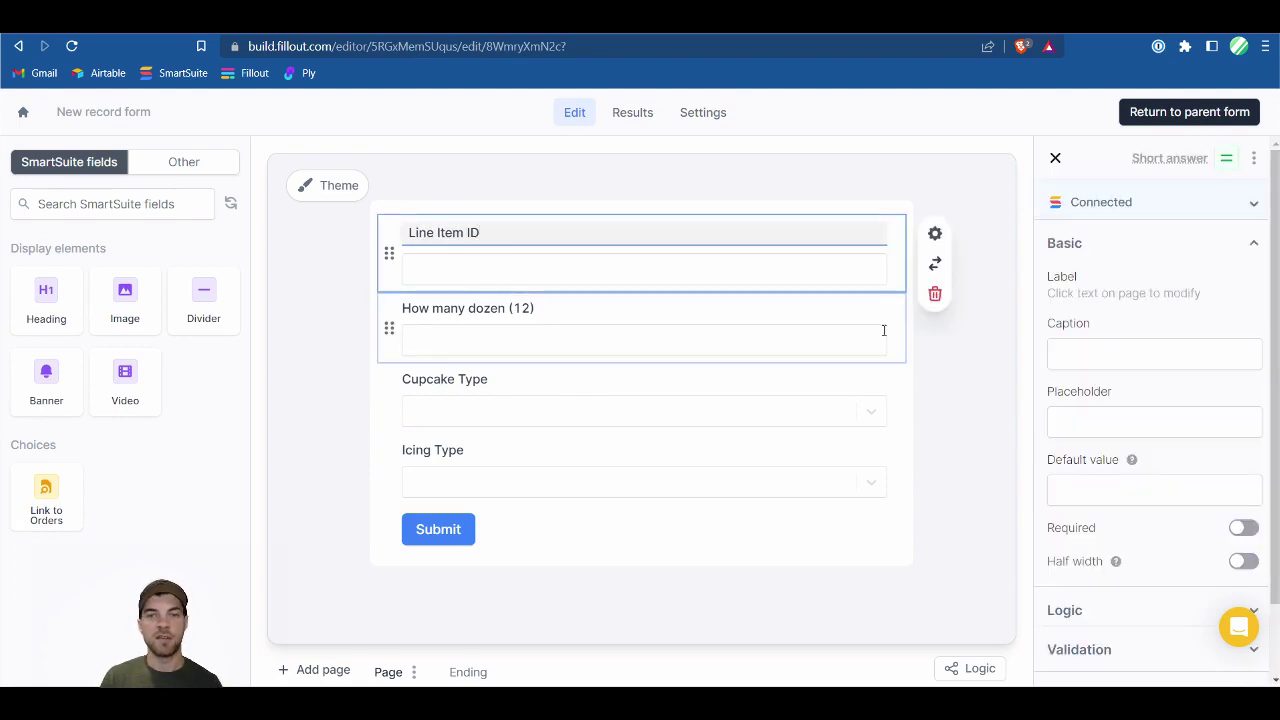
left_click(933, 297)
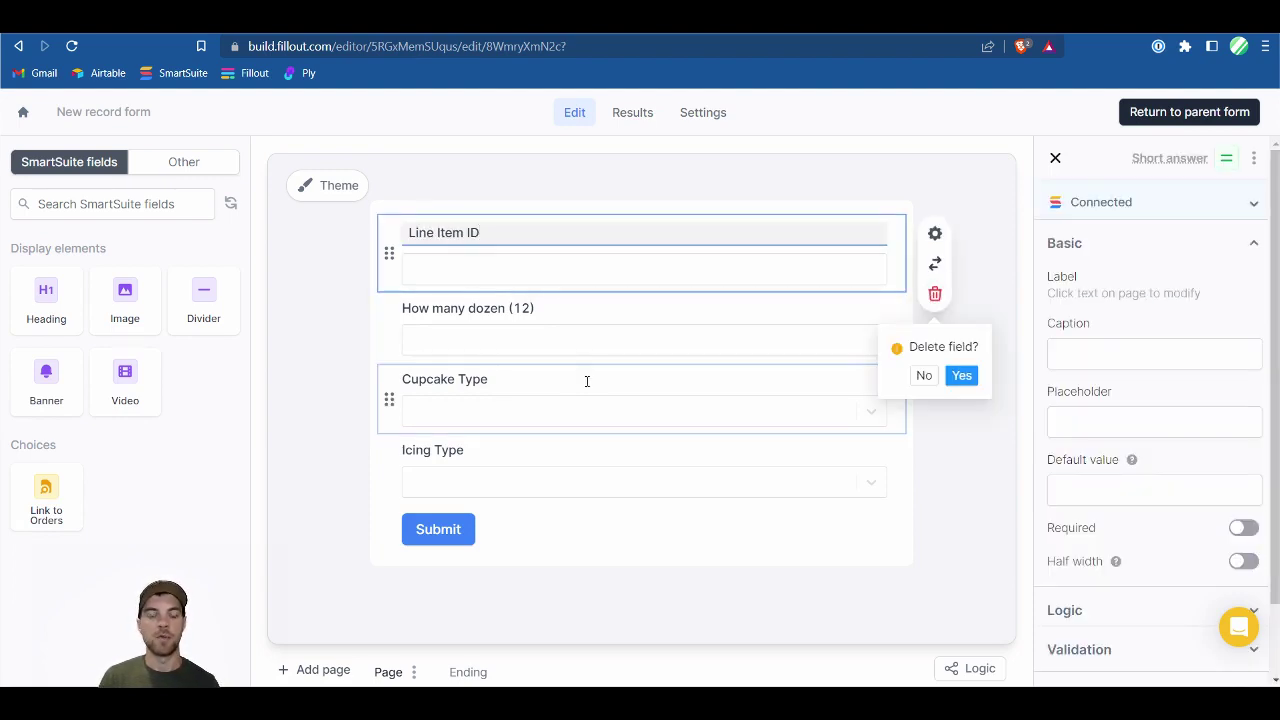
left_click(961, 375)
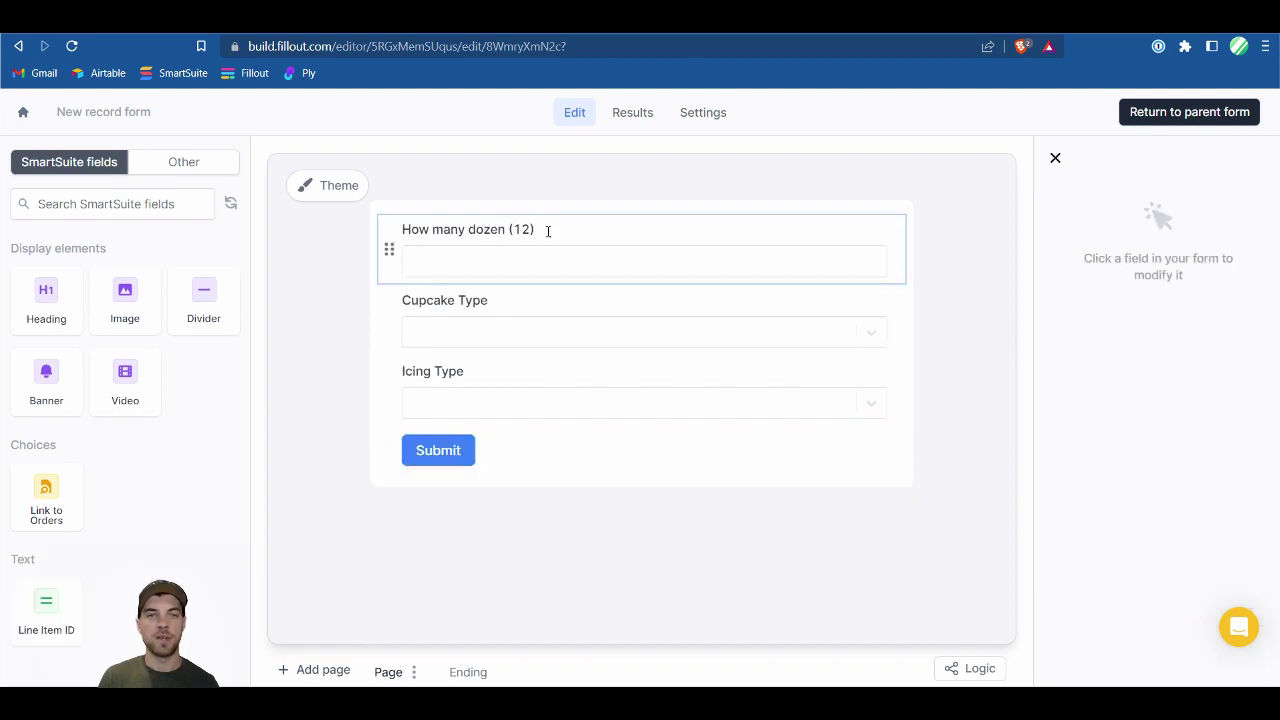
- Reword the dozen quantity field's label as "How many dozen (12)?"
left_click(589, 239)
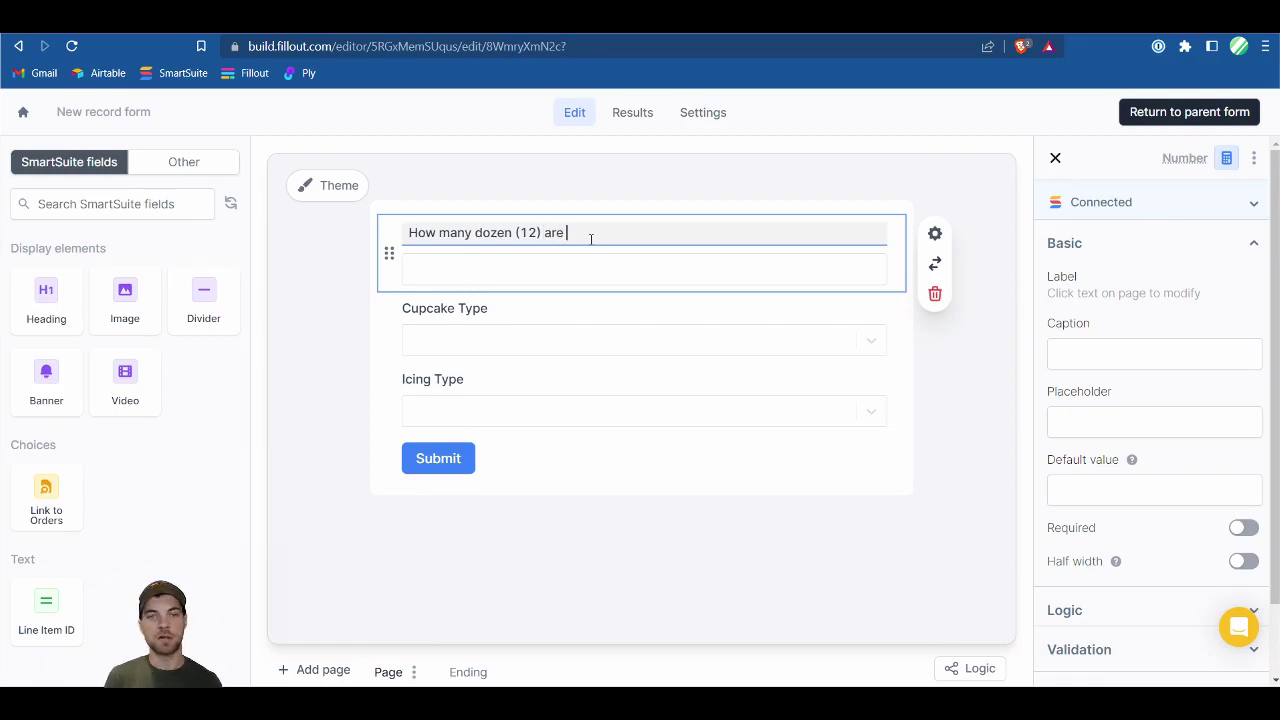
type("are you orderi")
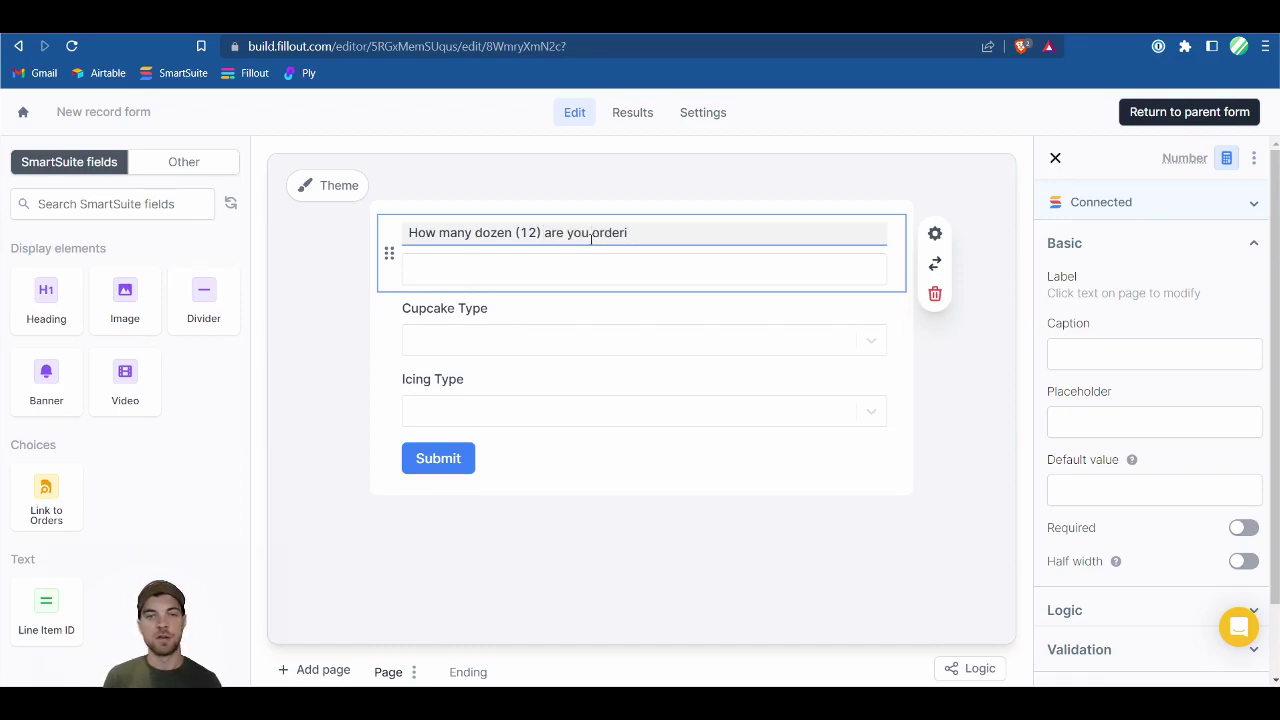
key("BackSpace")
key("BackSpace")
key("BackSpace")
key("BackSpace")
key("BackSpace")
key("BackSpace")
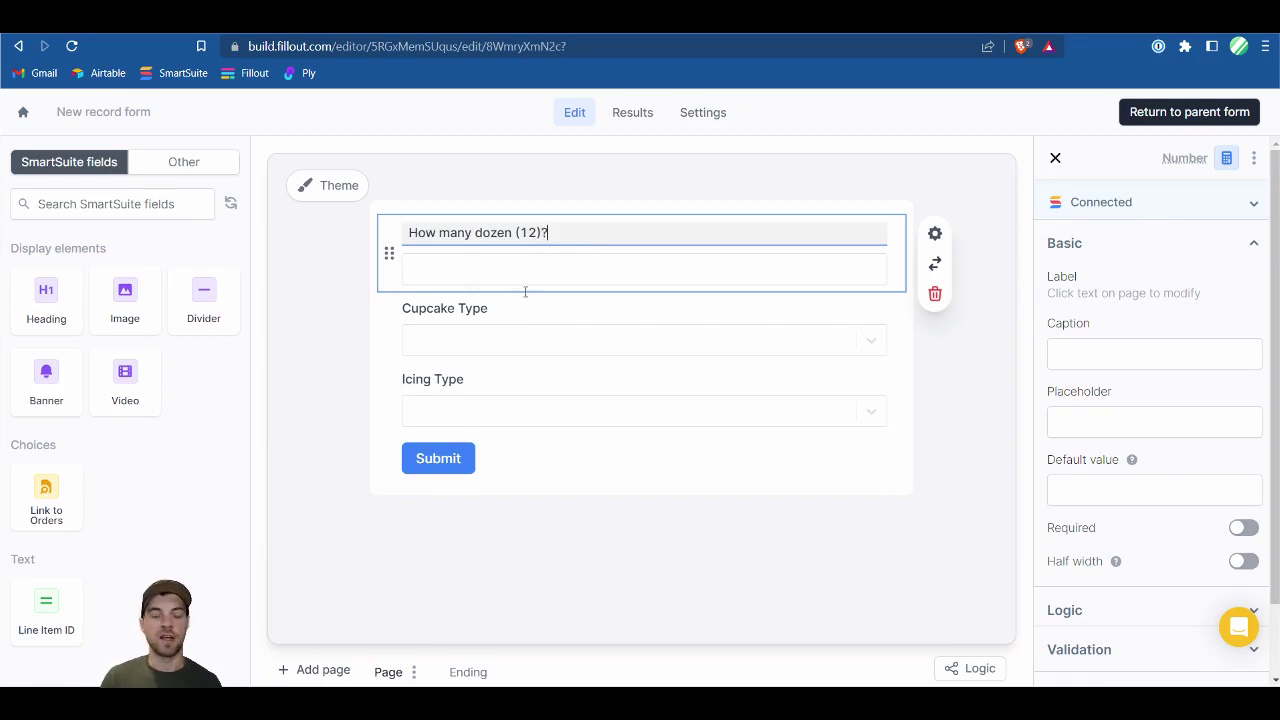
- Check the synced answer options of the Cupcake Type and Icing Type dropdowns in the new record form
left_click(511, 352)
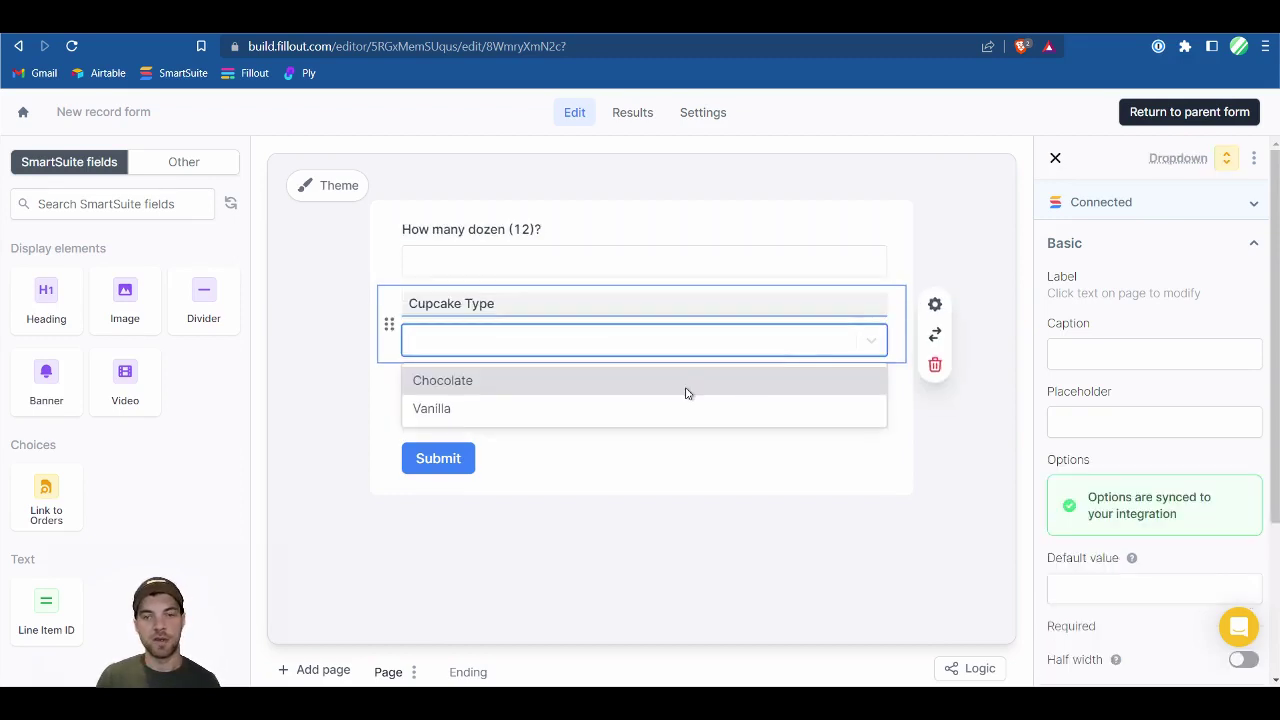
left_click(588, 478)
left_click(523, 400)
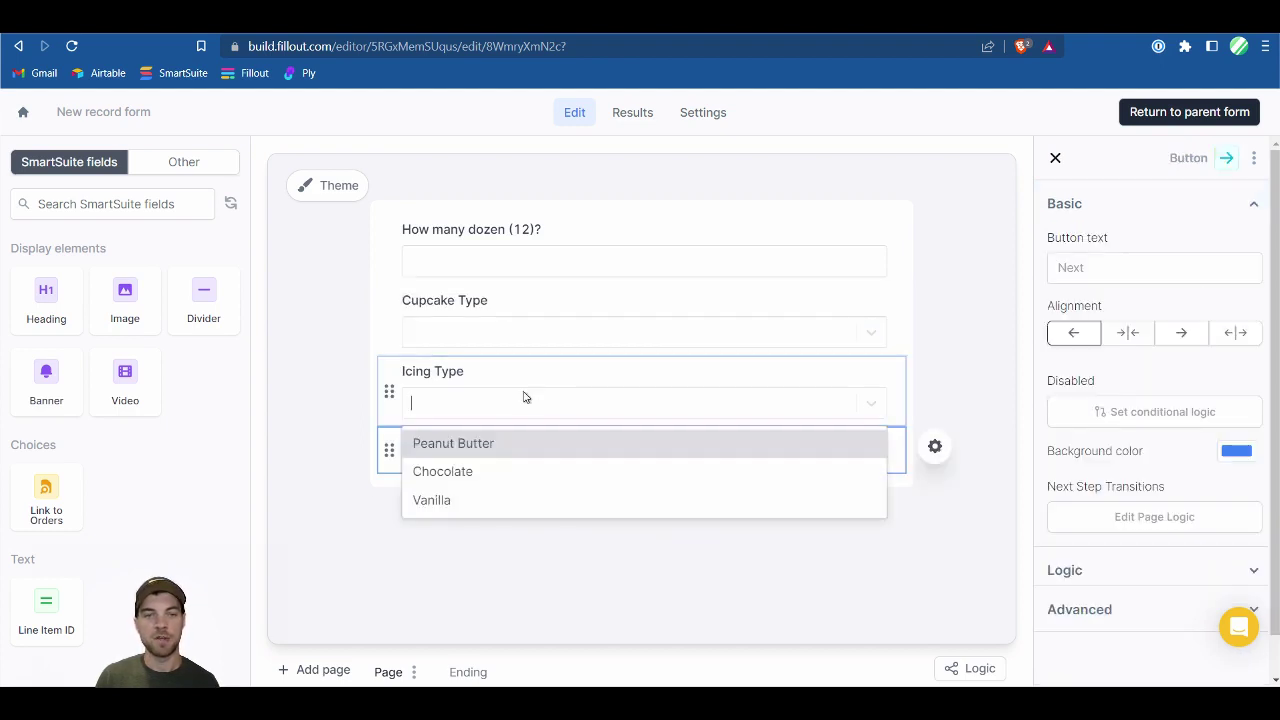
left_click(329, 283)
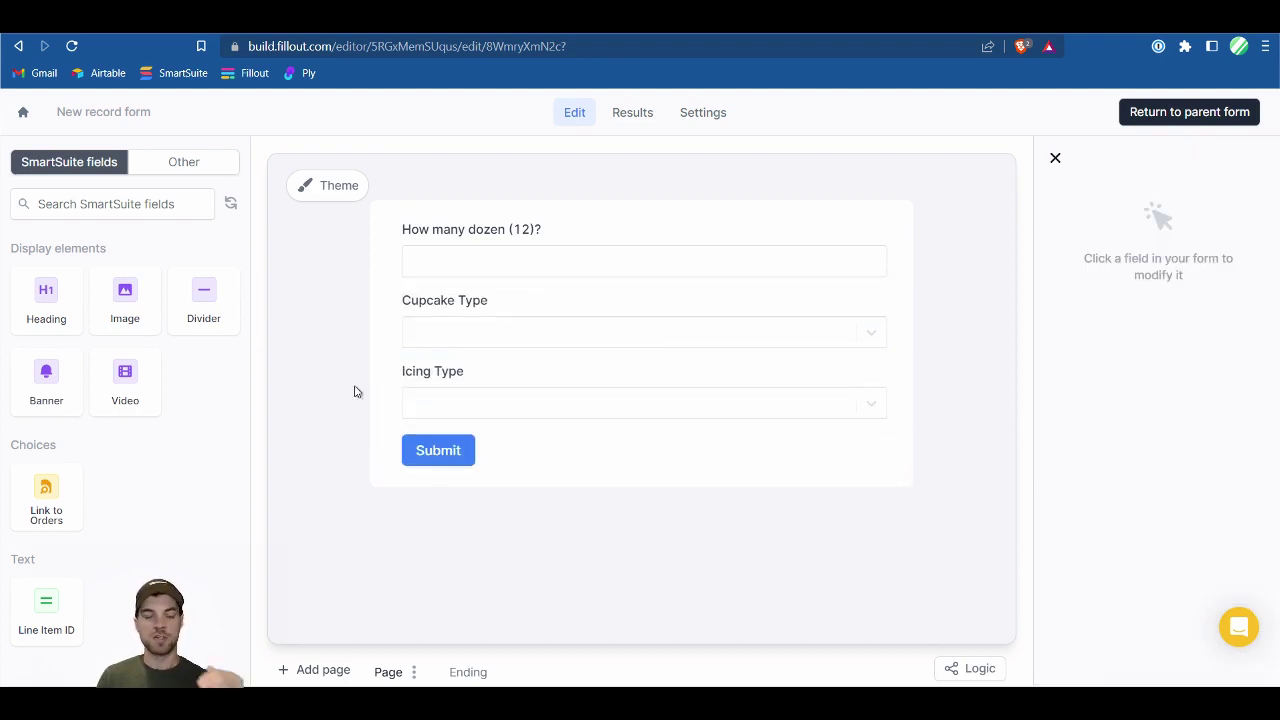
- Set the nested form's submit button text to "Add to order" and return to the parent form
left_click(472, 458)
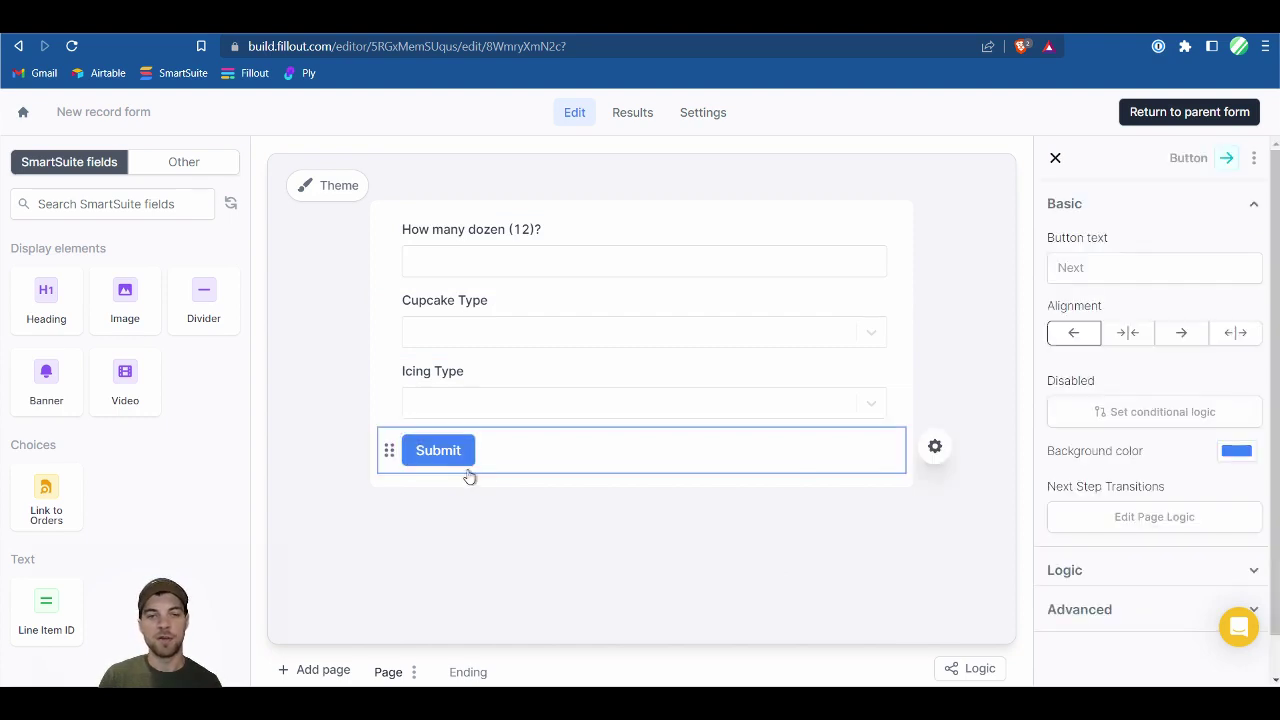
left_click(1105, 270)
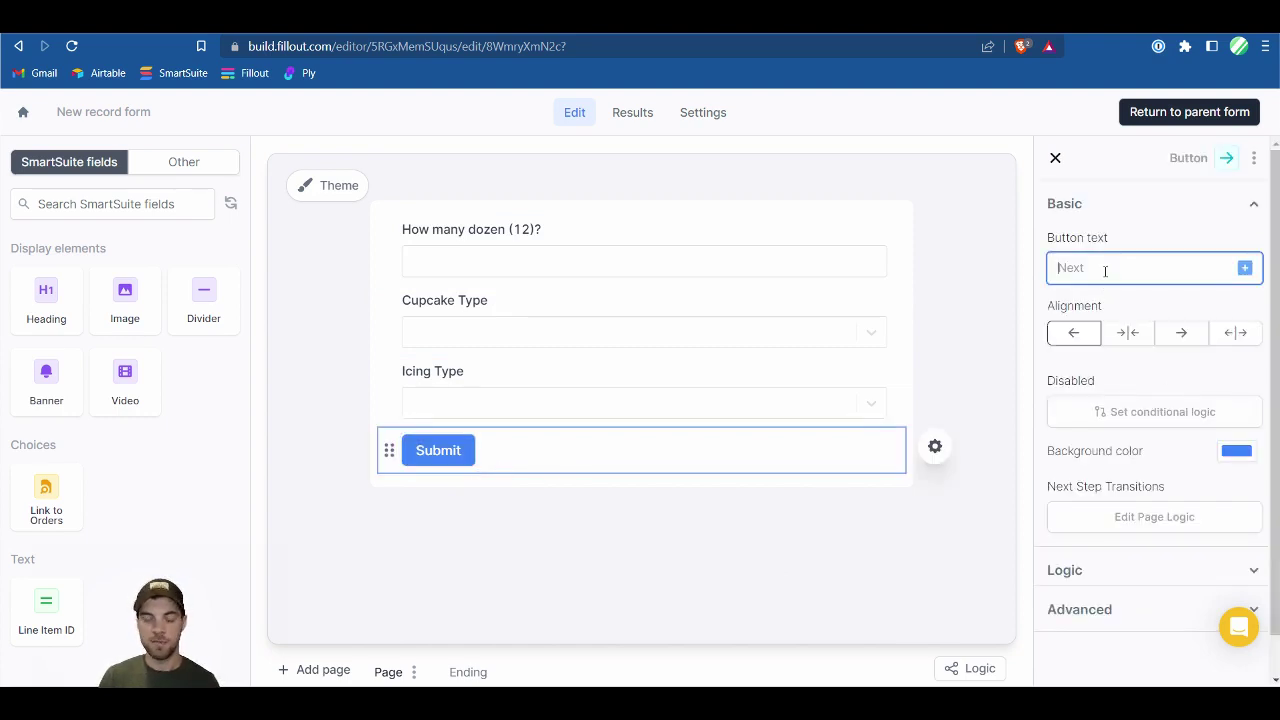
type("Add to order")
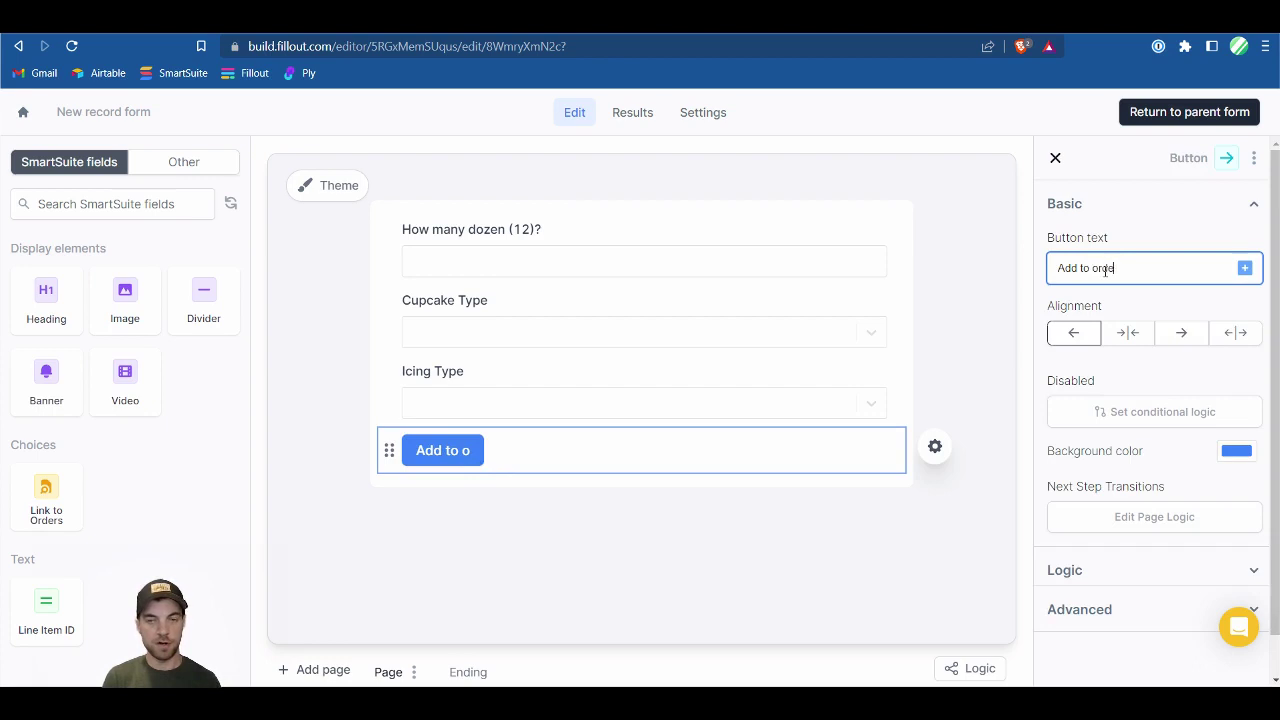
left_click(688, 606)
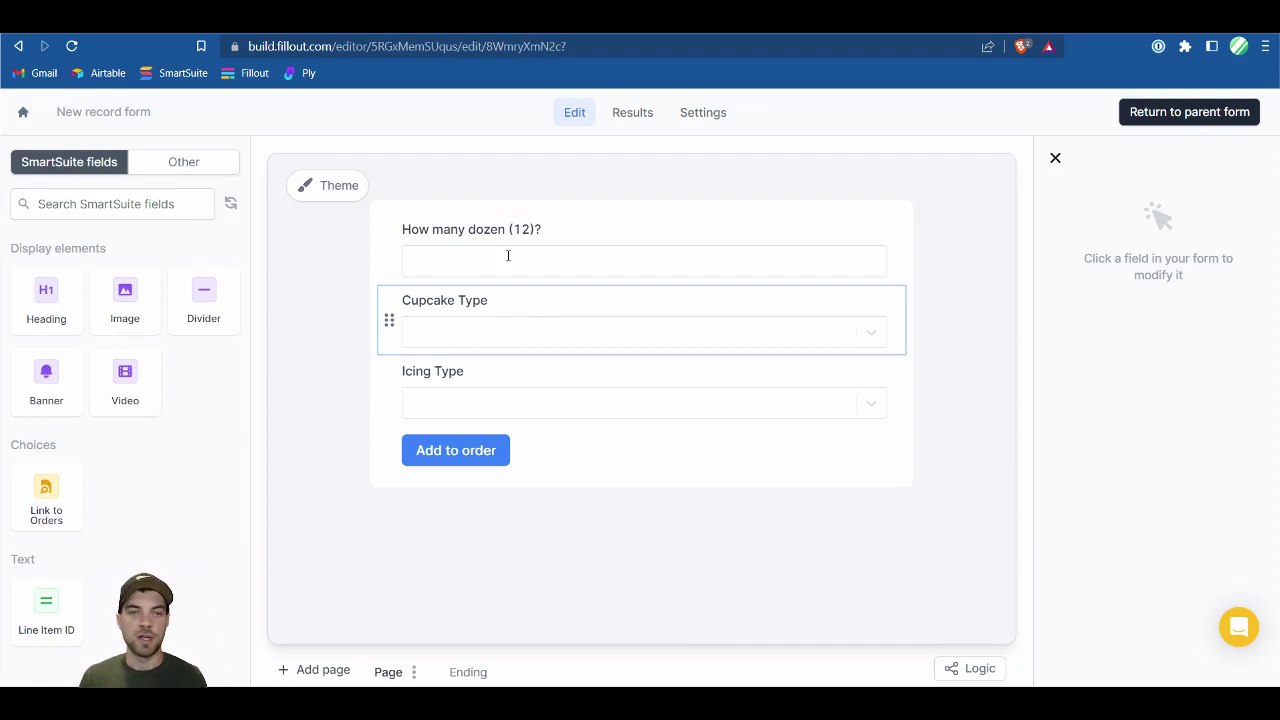
left_click(550, 265)
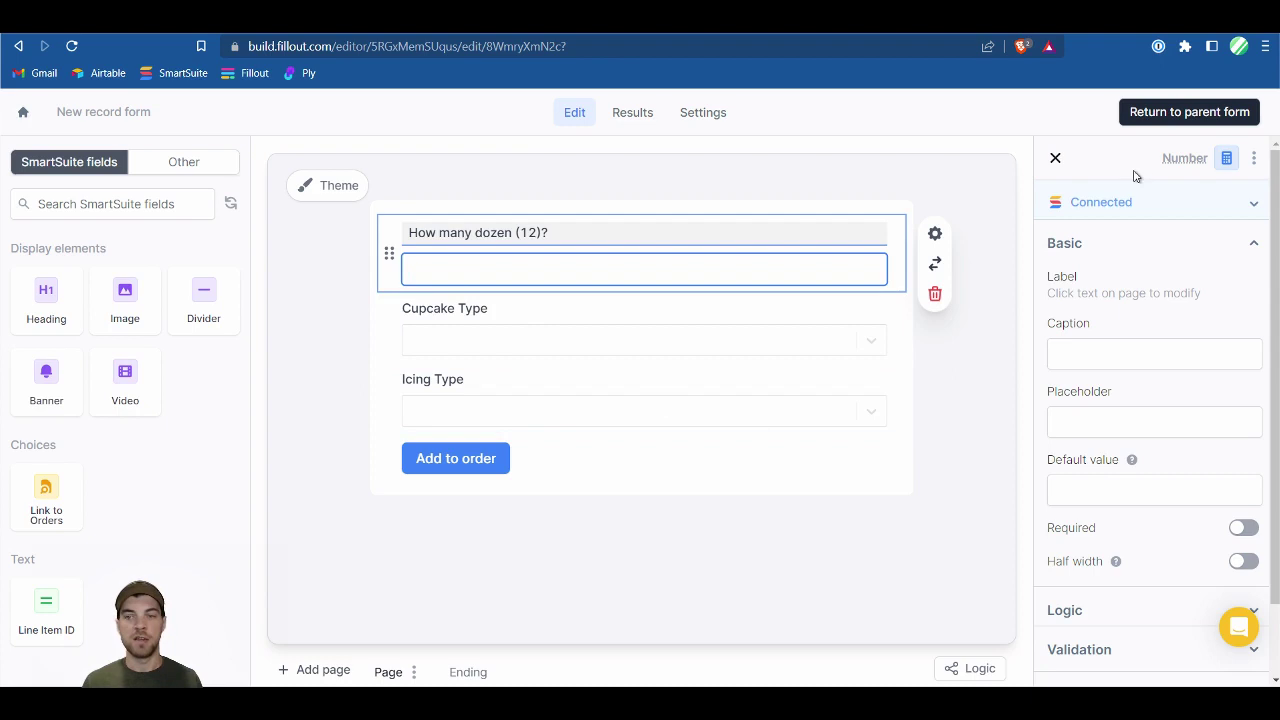
left_click(1158, 113)
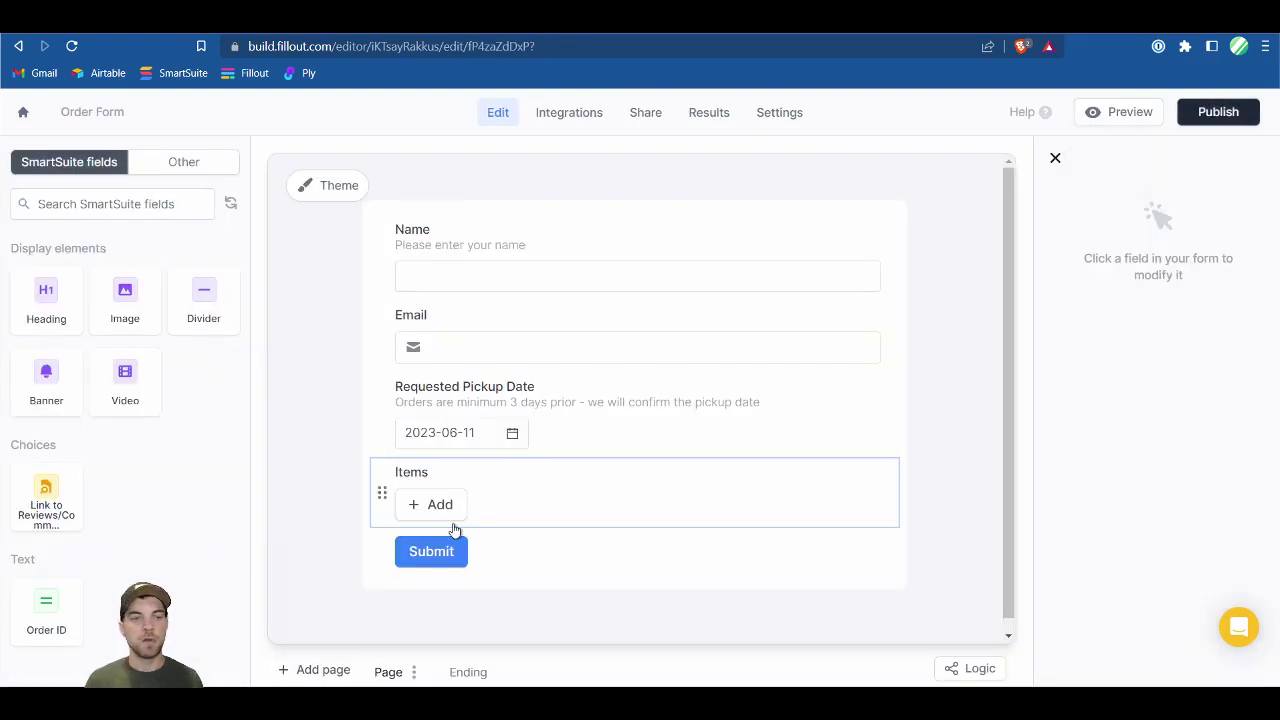
- Turn off confetti on the Order Form's ending page and change its title to "Order submitted"
left_click(468, 672)
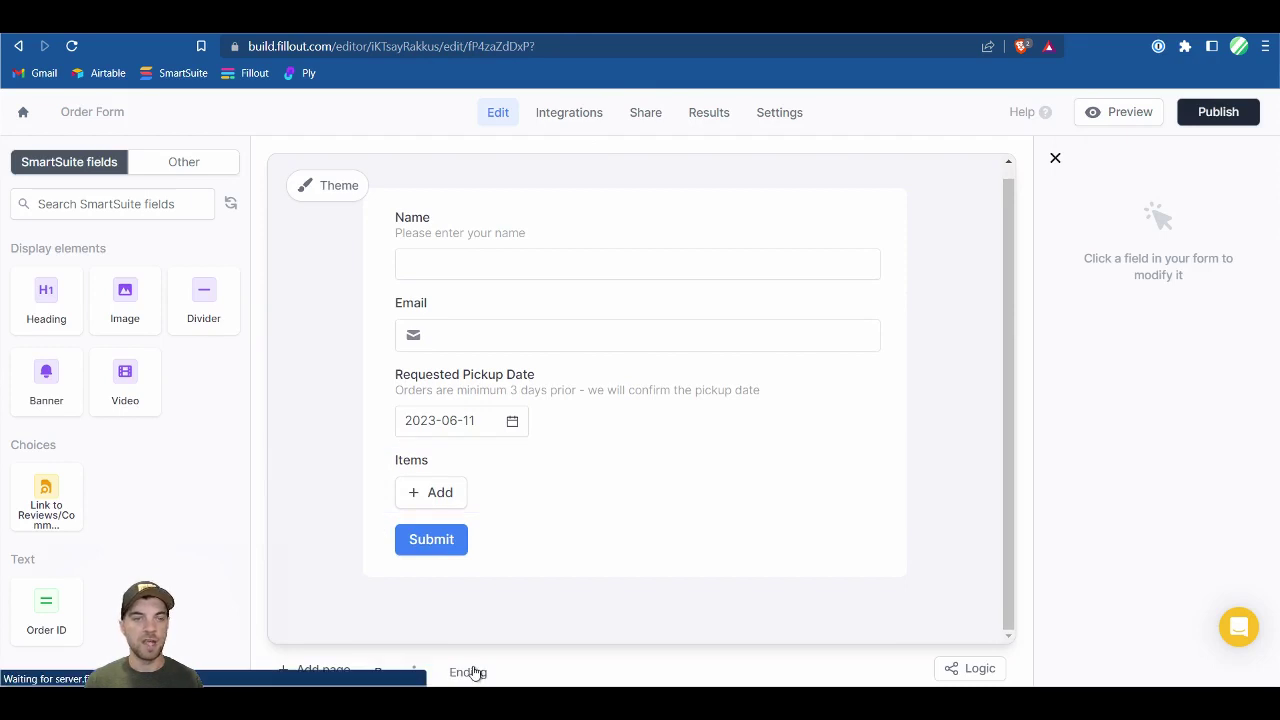
left_click(224, 264)
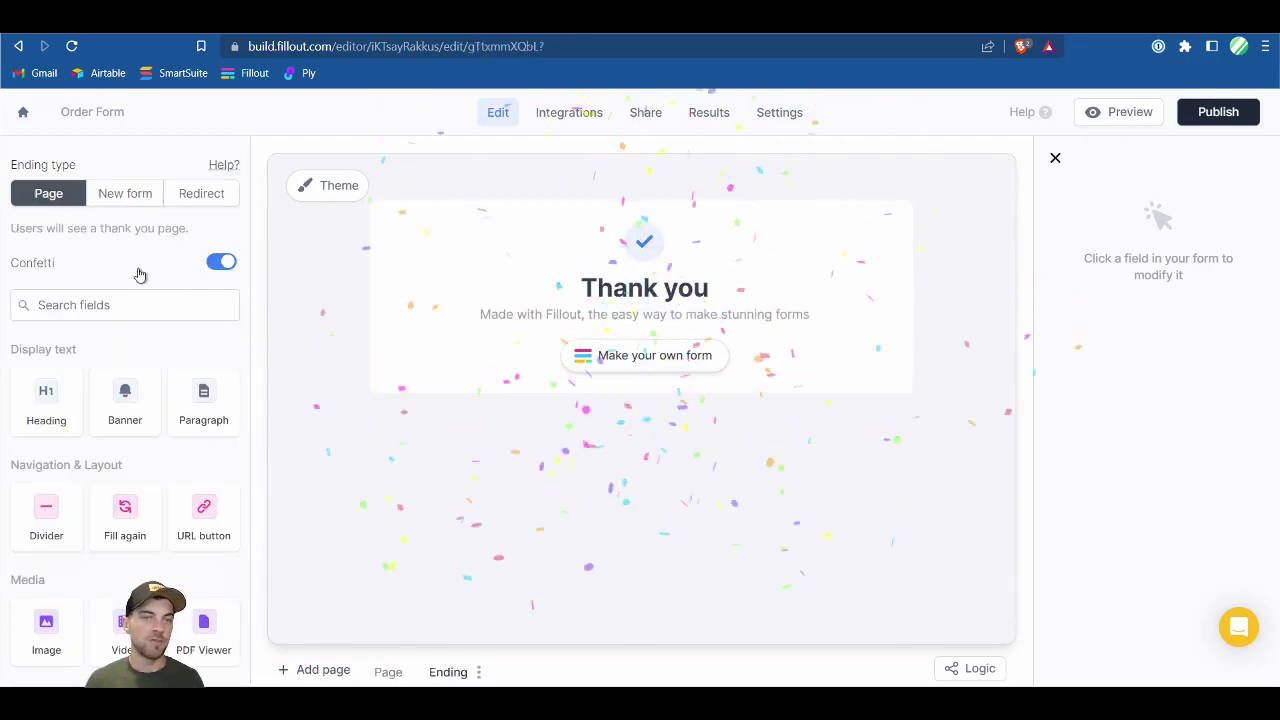
left_click(684, 290)
triple_click(684, 290)
type("Order submitted")
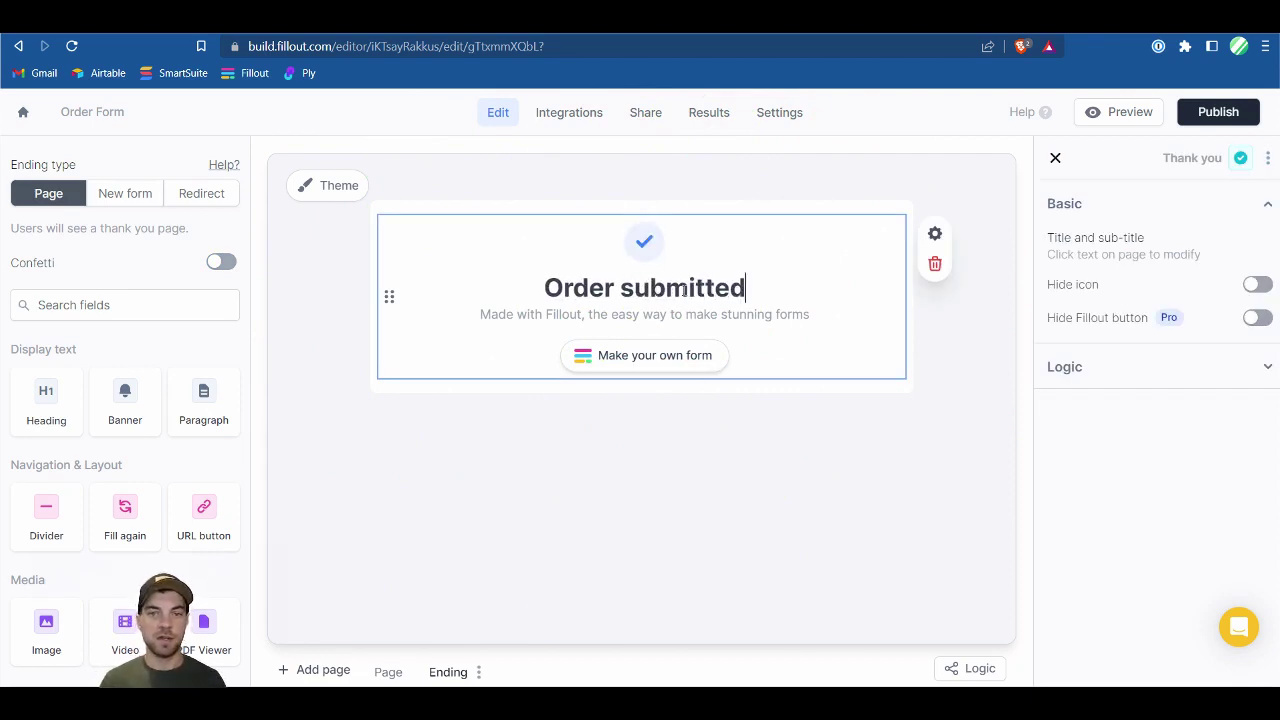
- Replace the ending page's subtitle with "We will be in touch soon!" and publish the form
left_click_drag(810, 314, 474, 311)
type("We will ")
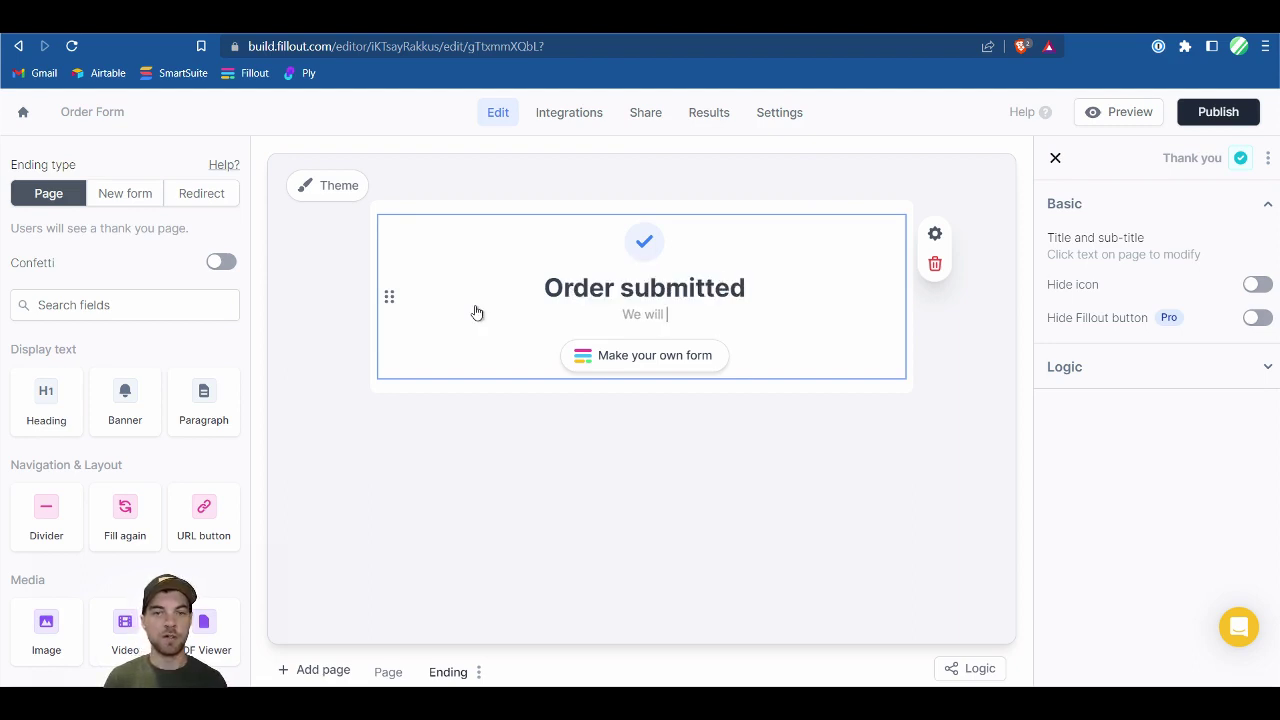
type("be in touch soon!")
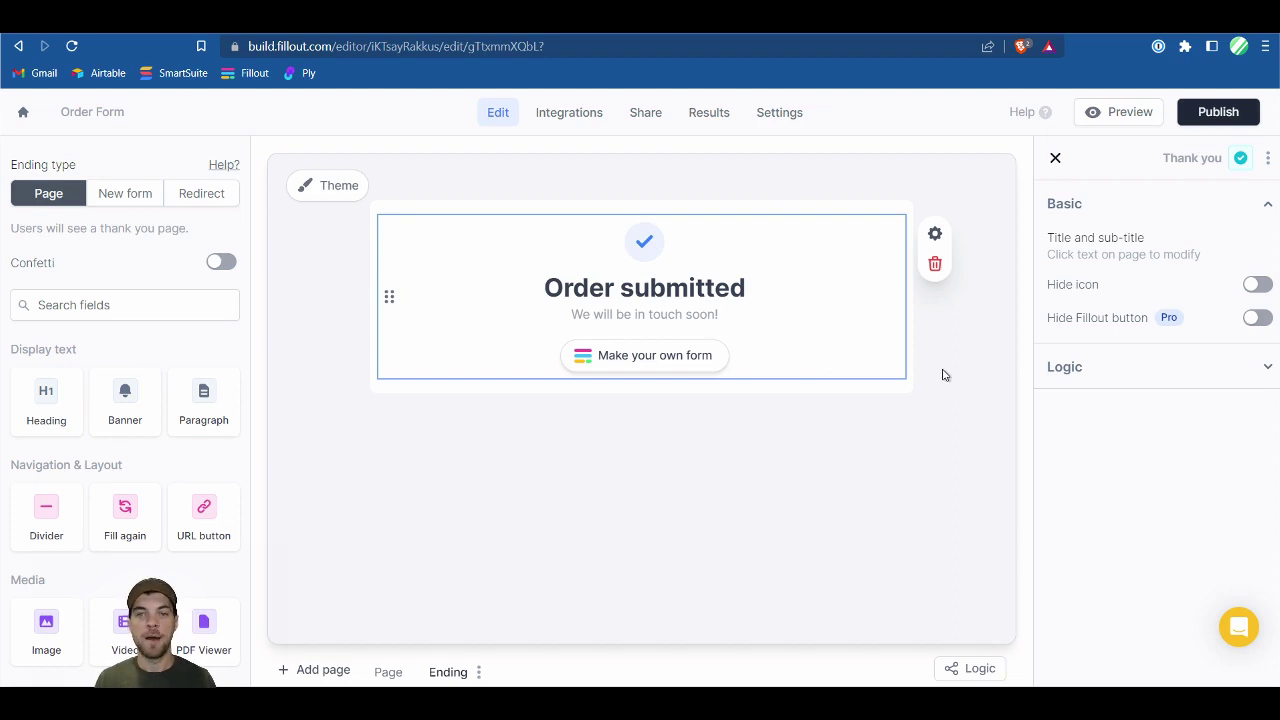
left_click(1222, 112)
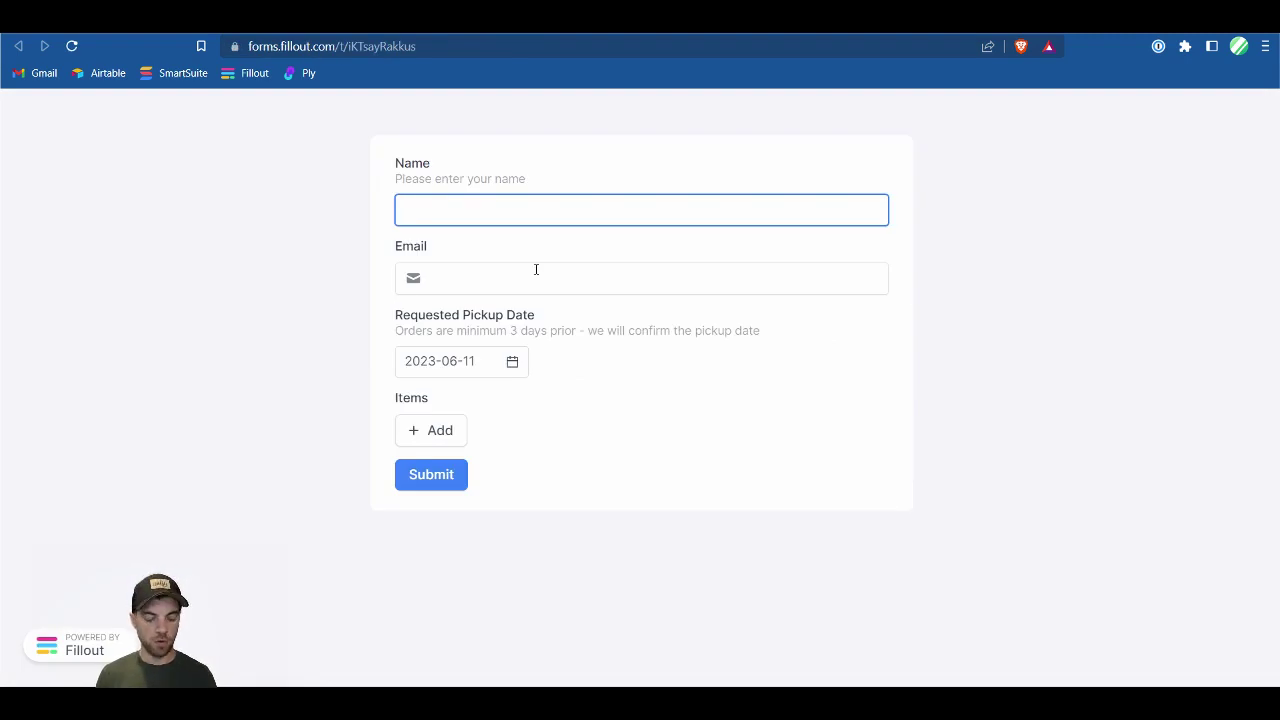
- Fill in the customer's full name and email on the published order form and check the Requested Pickup Date calendar
type("ohn Smith")
key("Tab")
type("jogn")
key("BackSpace")
key("BackSpace")
type("hn@")
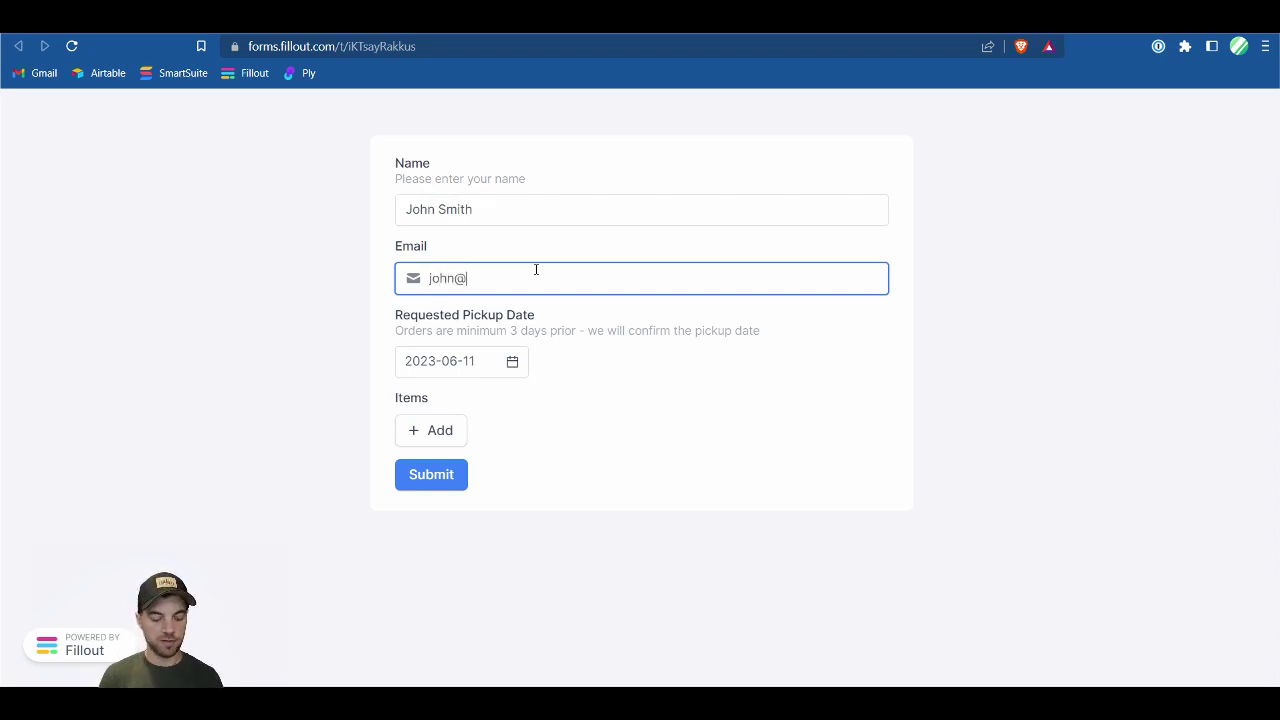
type("example.com")
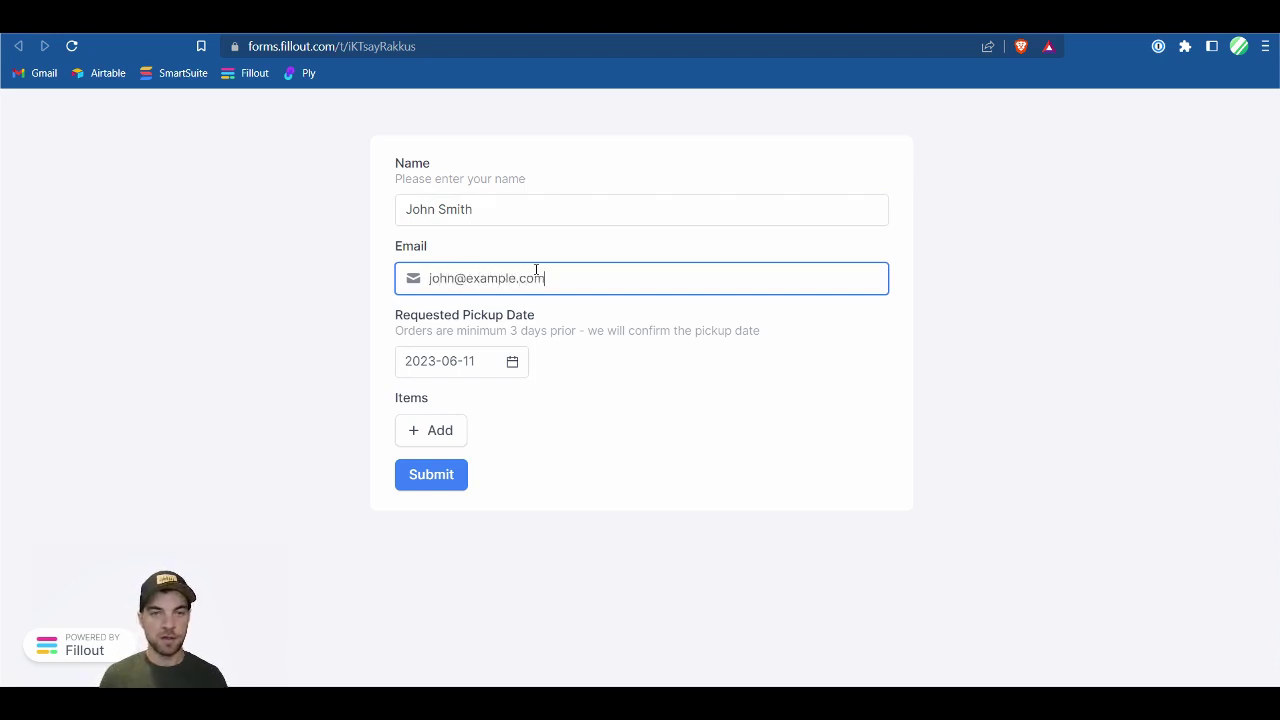
left_click(440, 361)
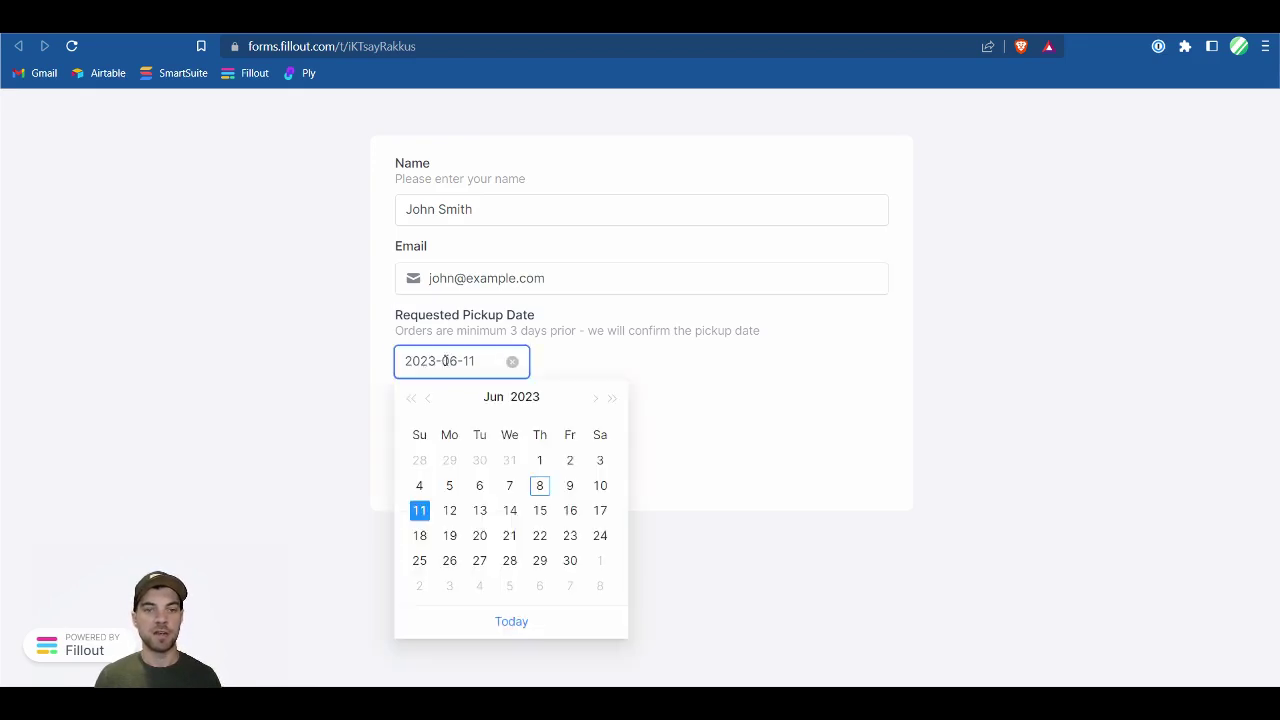
left_click(690, 470)
- Add an item of 1 dozen Vanilla cupcakes with Chocolate icing to the order
left_click(417, 442)
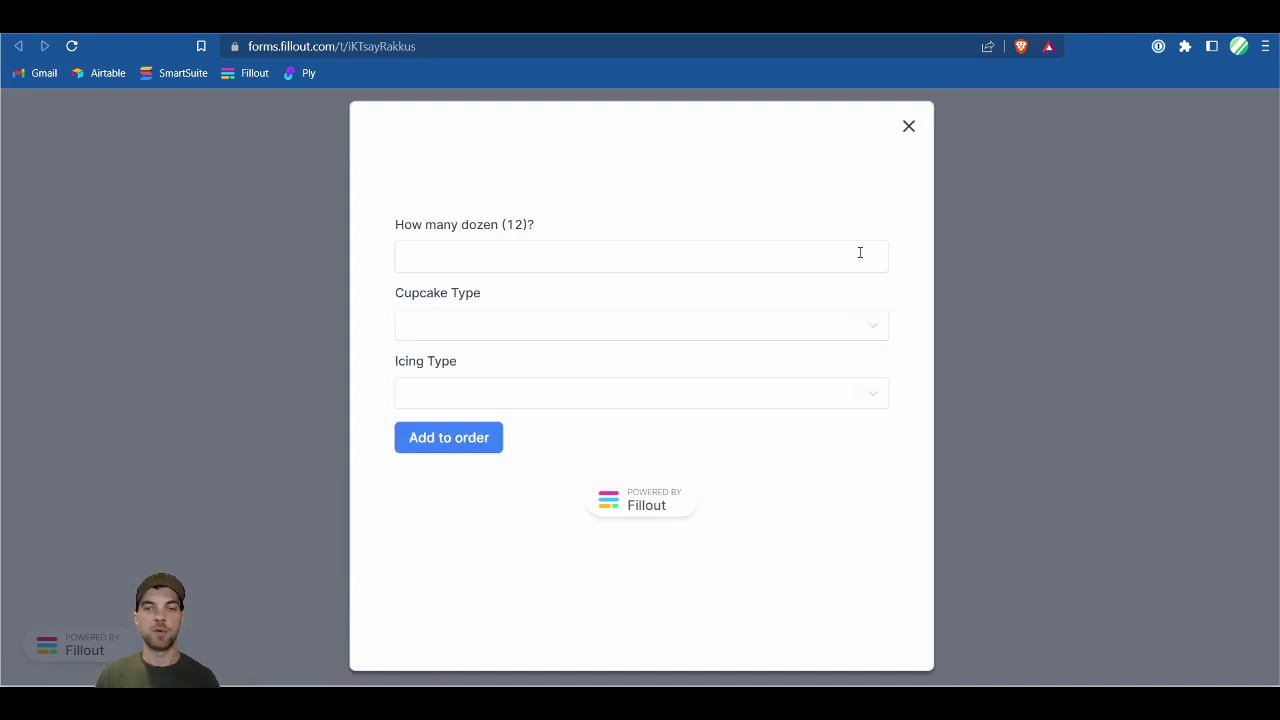
left_click(553, 251)
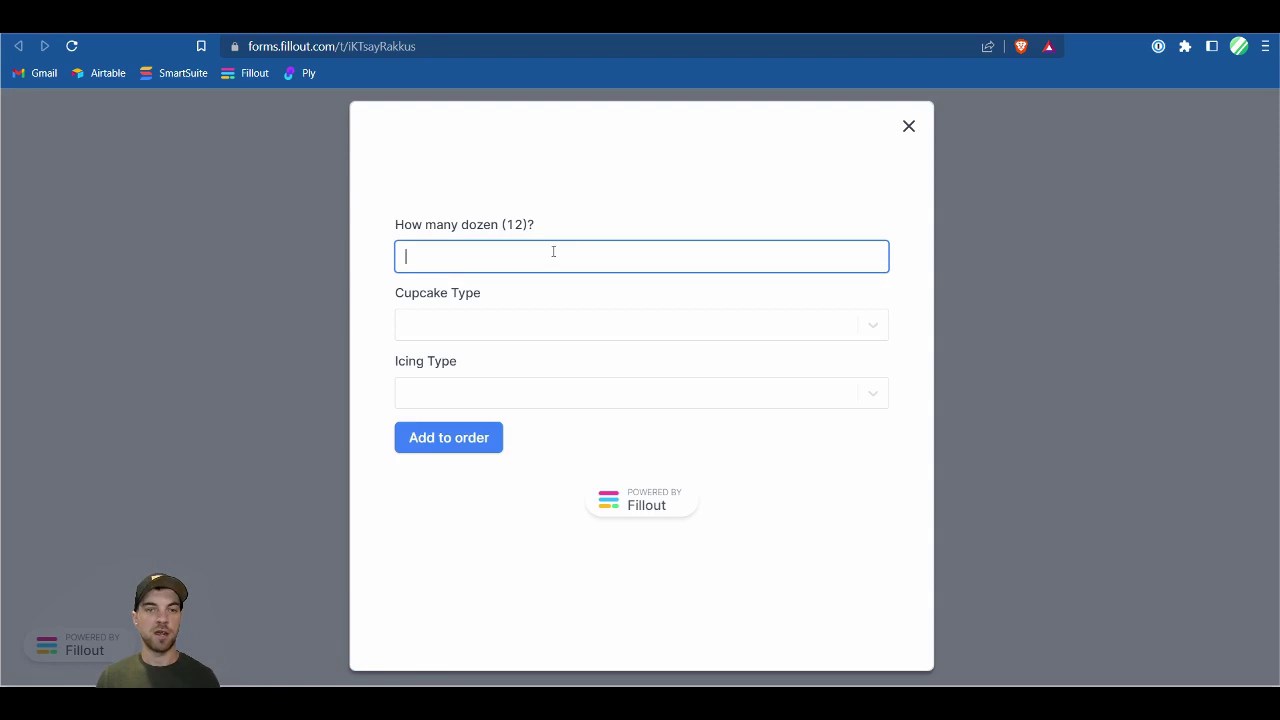
type("1")
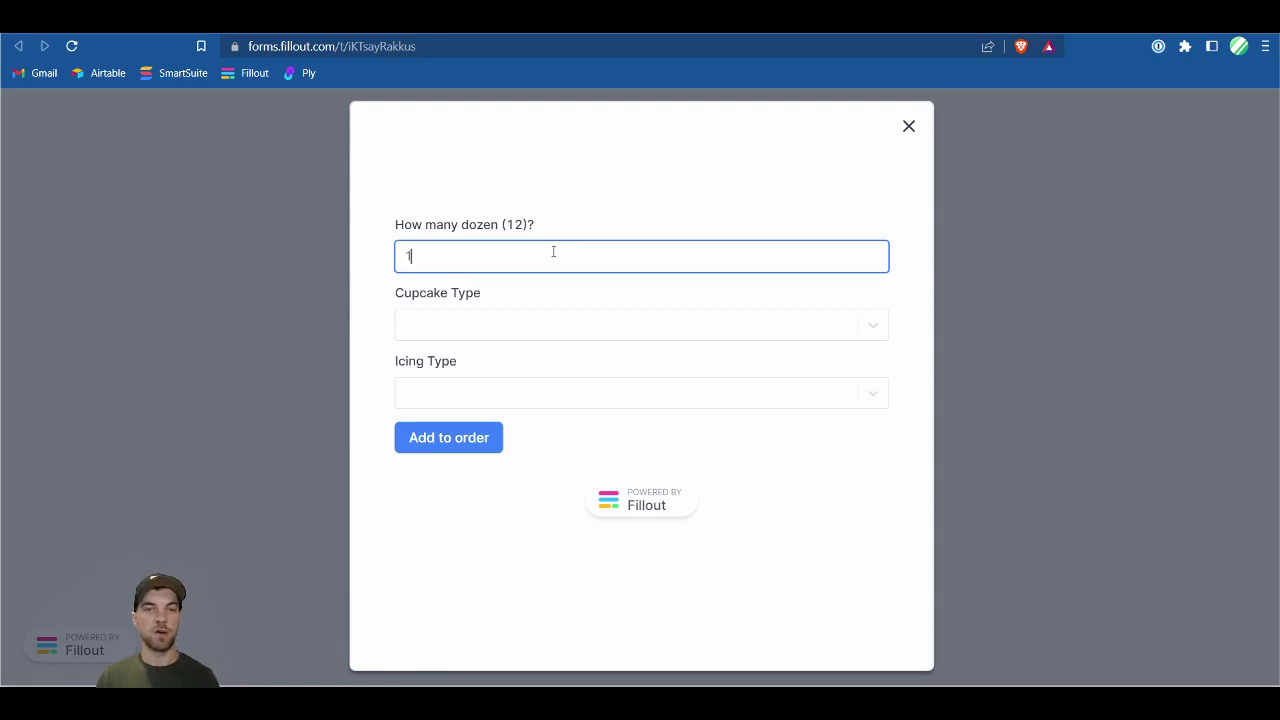
left_click(452, 333)
left_click(449, 394)
left_click(462, 402)
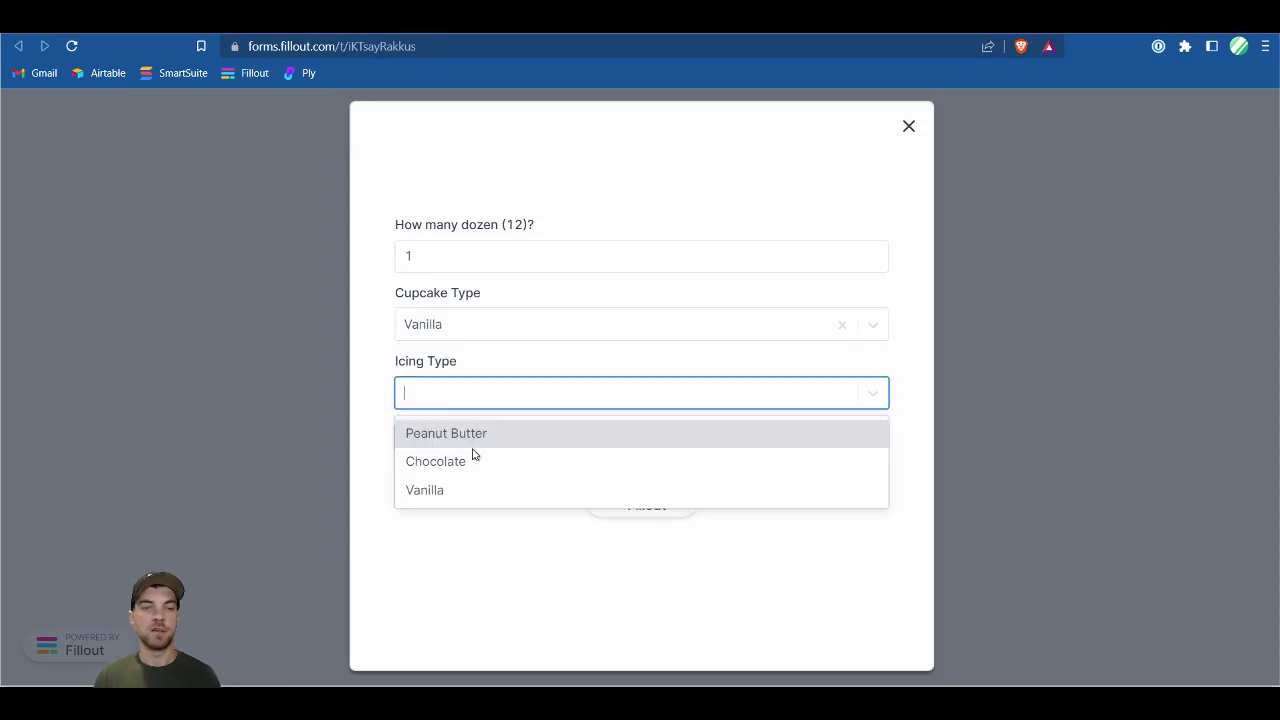
left_click(466, 462)
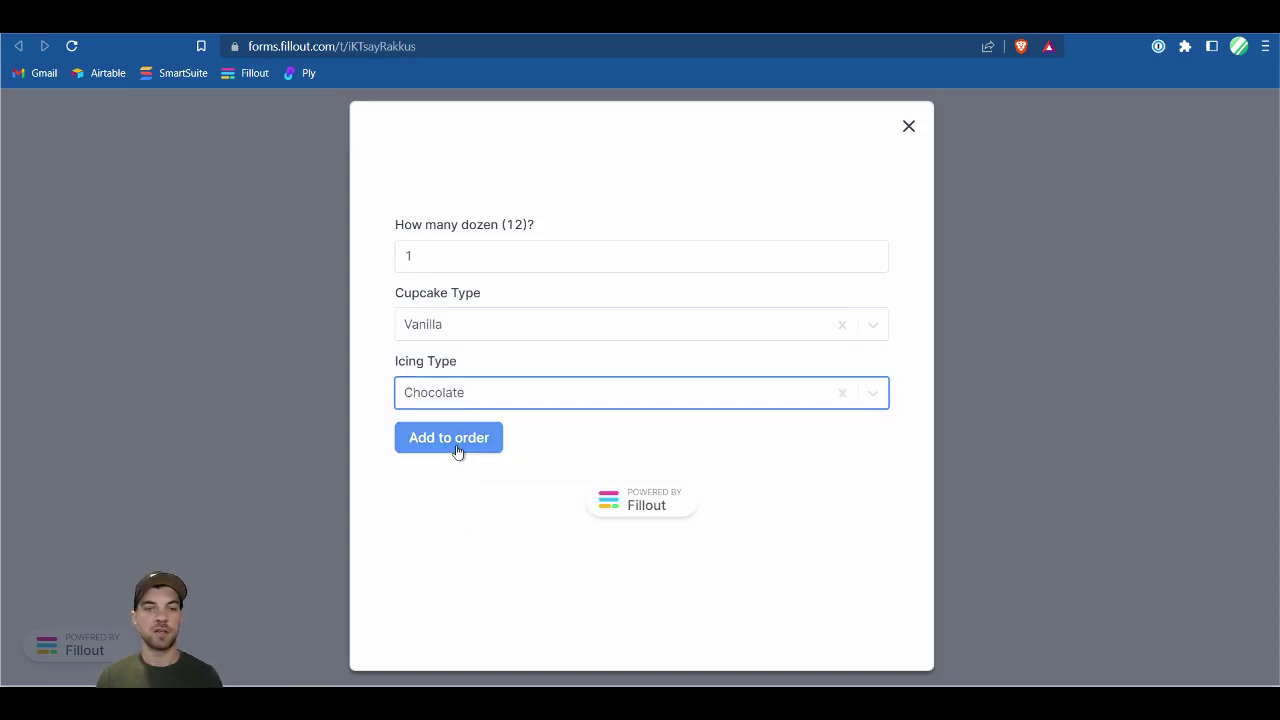
left_click(457, 450)
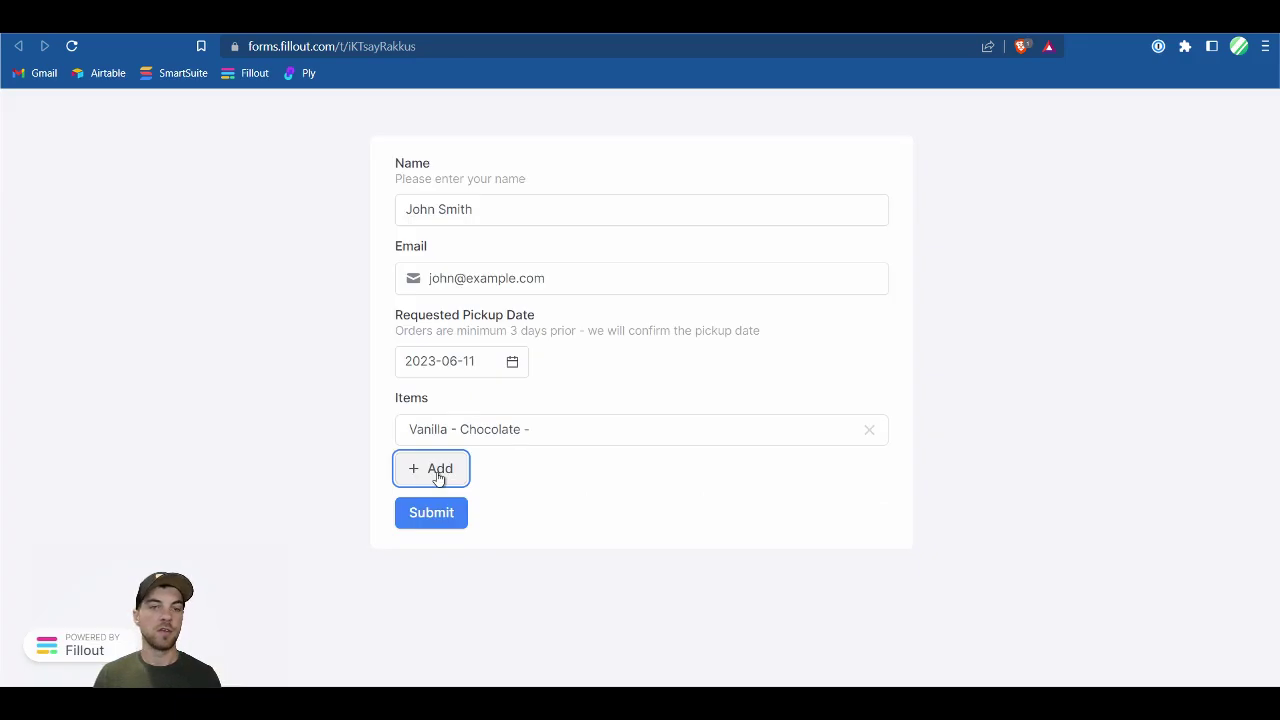
- Add a second item of 2 dozen Chocolate cupcakes with Peanut Butter icing and submit the order
left_click(437, 469)
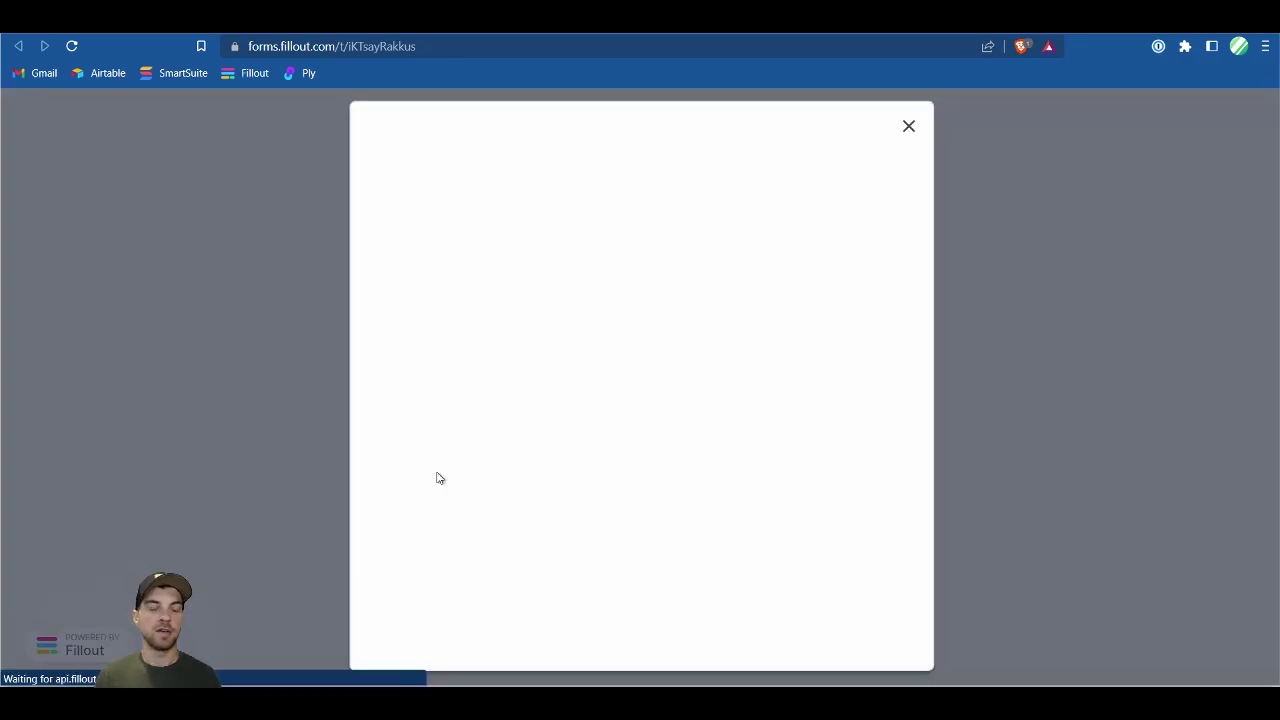
left_click(446, 249)
type("2")
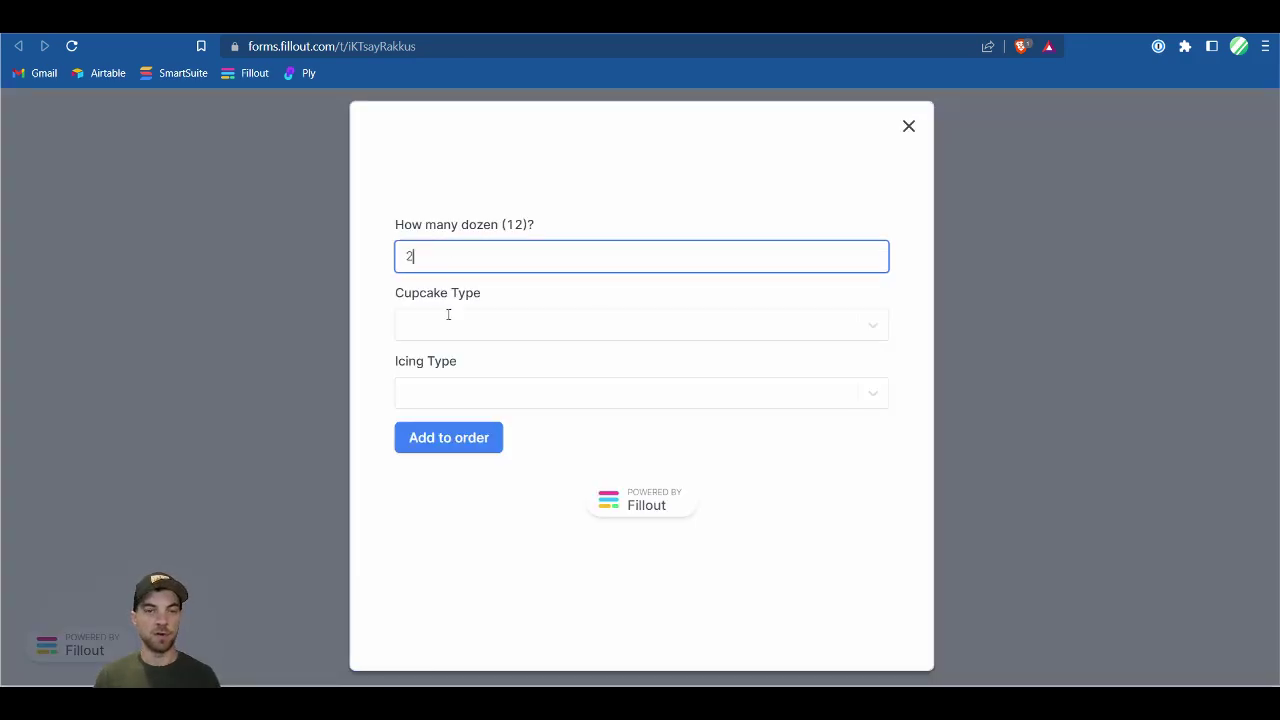
left_click(450, 326)
left_click(456, 363)
left_click(456, 399)
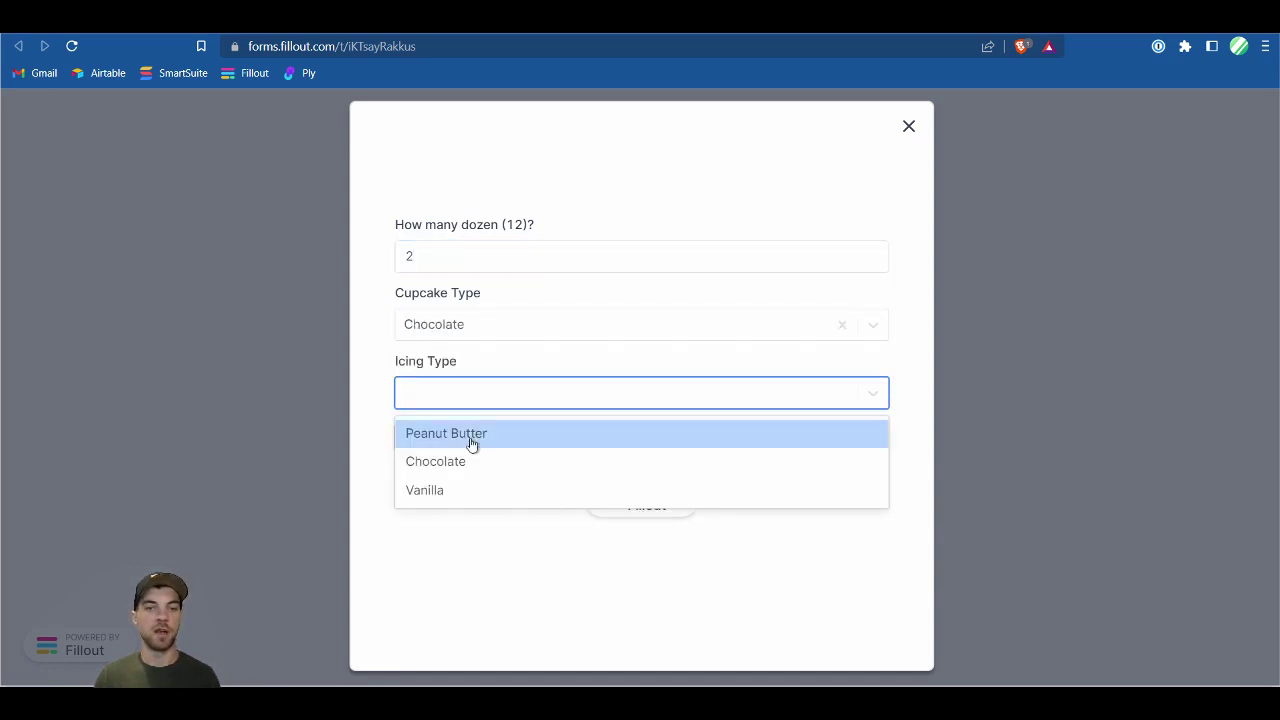
left_click(471, 440)
left_click(468, 440)
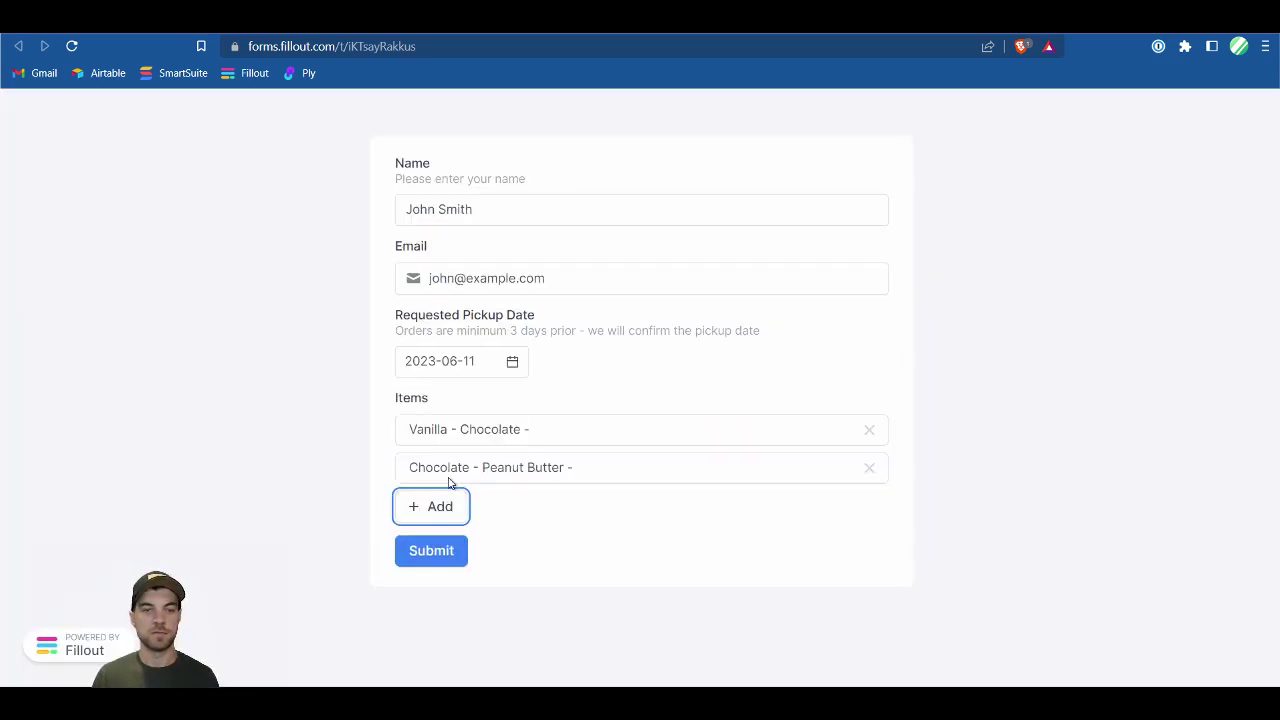
left_click(424, 555)
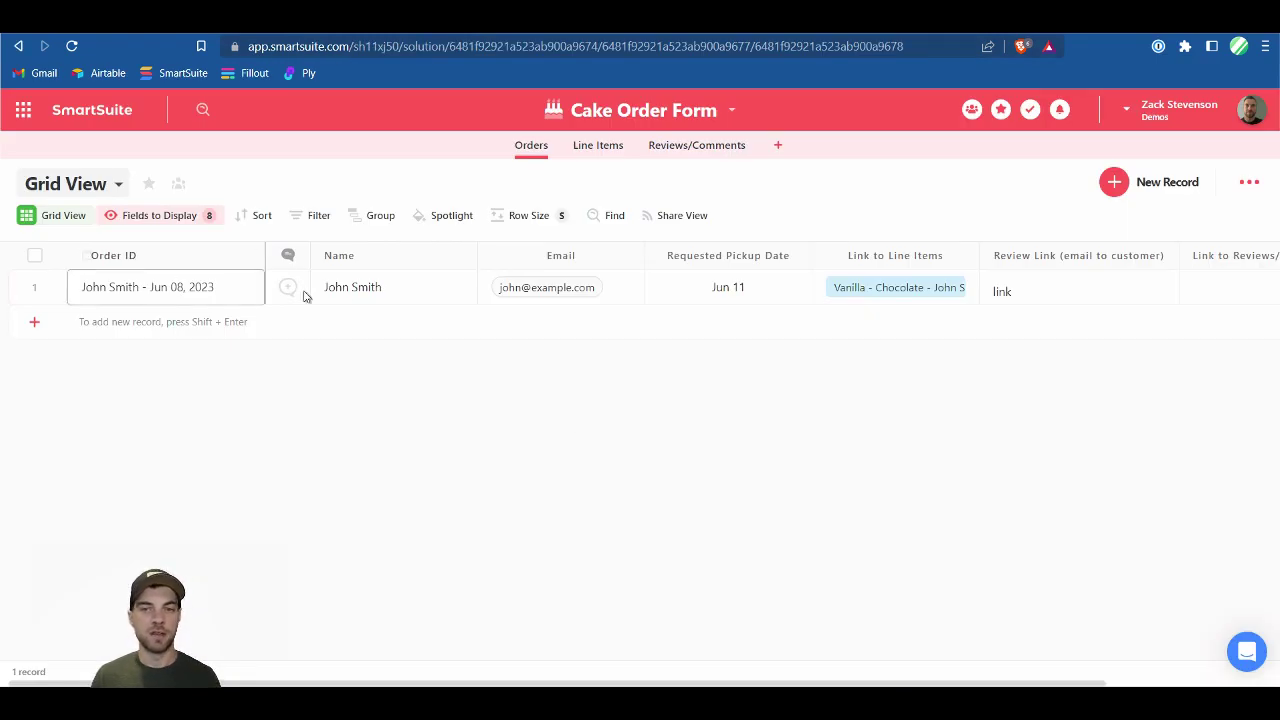
- Review the submitted order in SmartSuite's Line Items and Orders tables, including the Review Link field
left_click(597, 146)
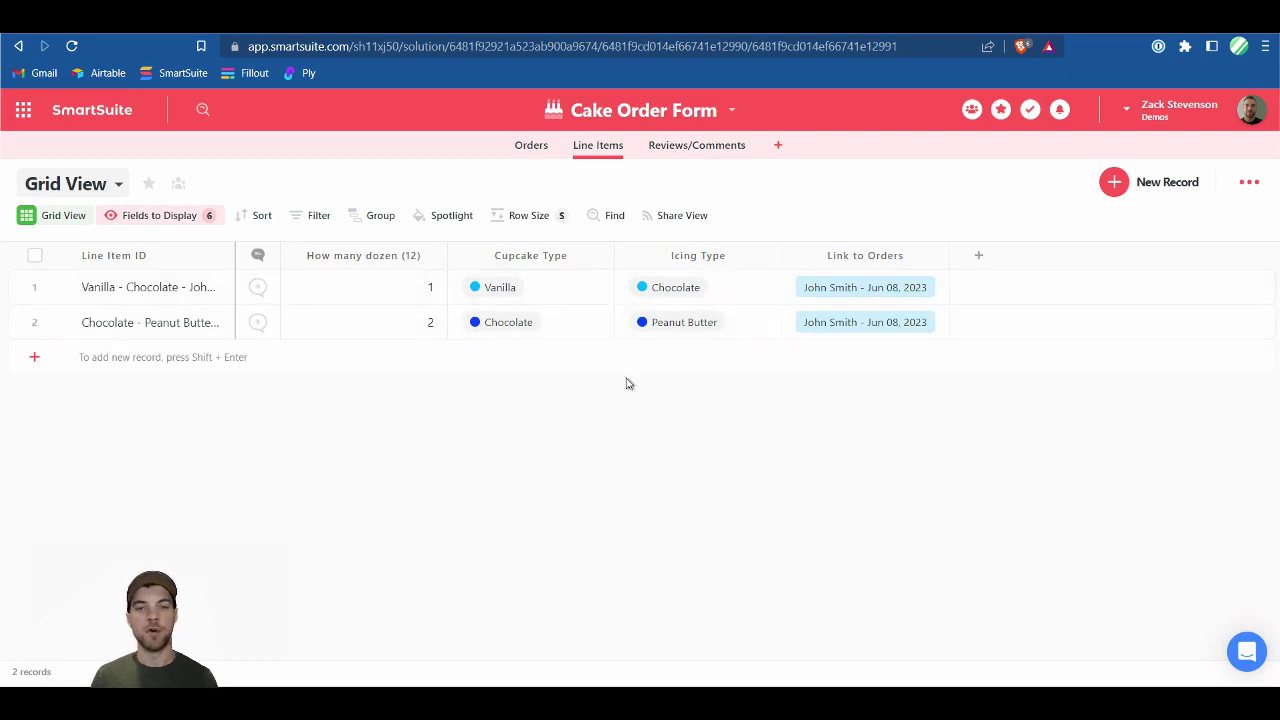
left_click(540, 146)
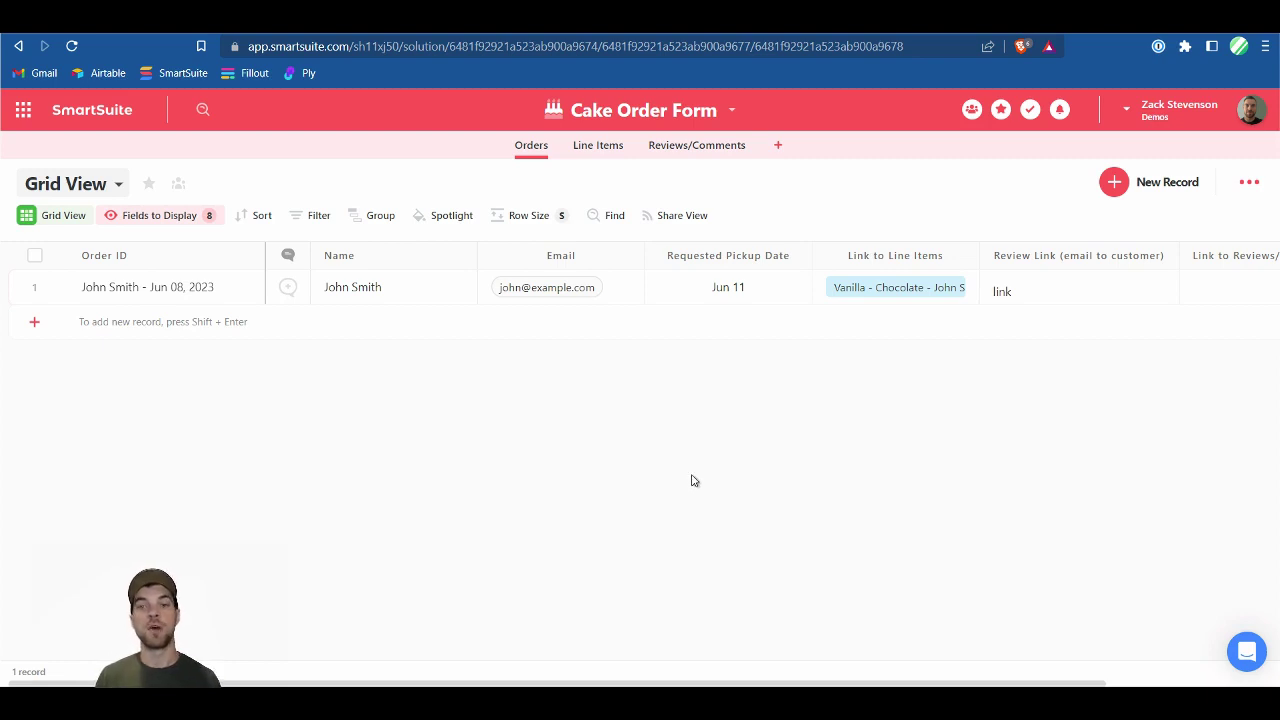
left_click(1027, 292)
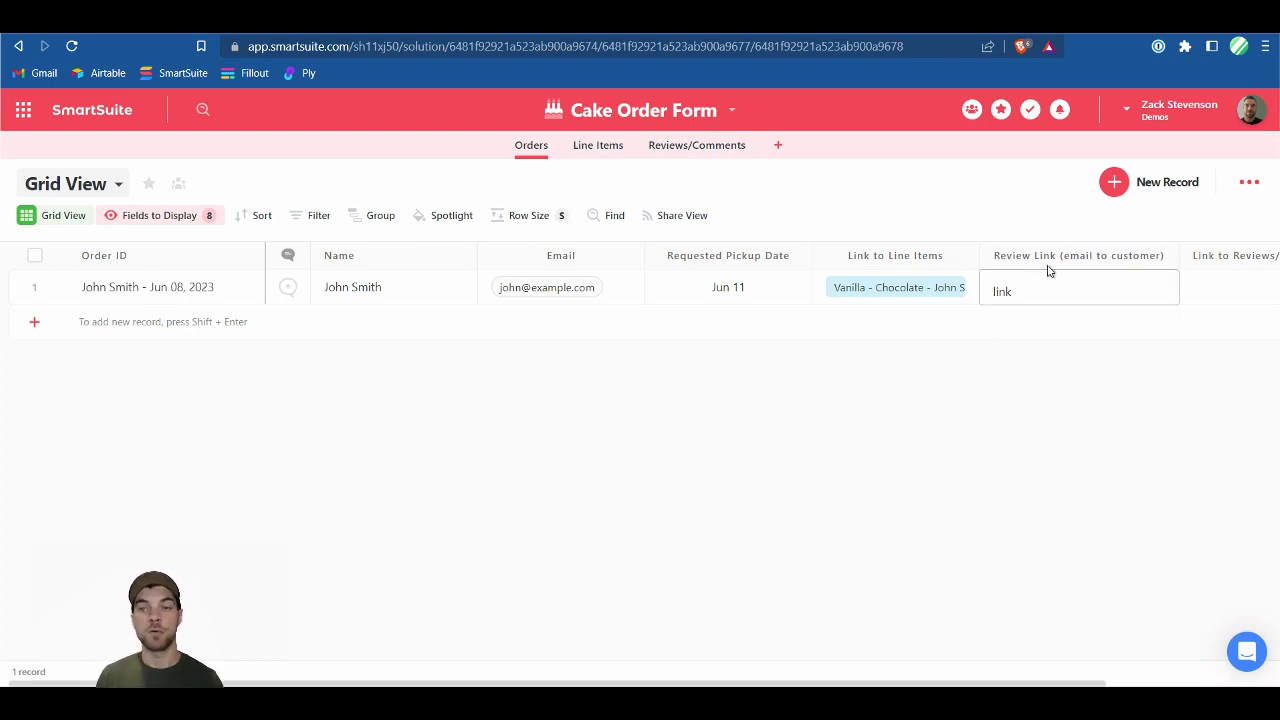
key("Escape")
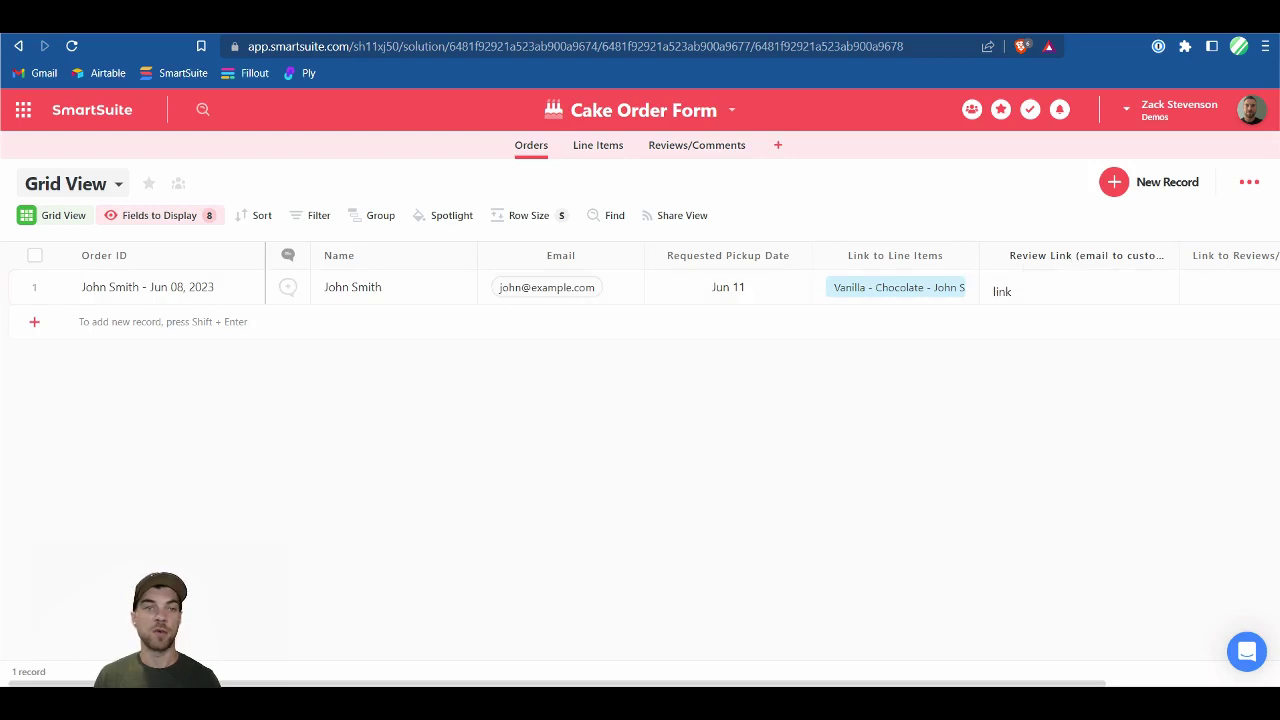
- Switch to Fillout and start a new form that stores responses in SmartSuite, using the Plain theme
key("ctrl+Tab")
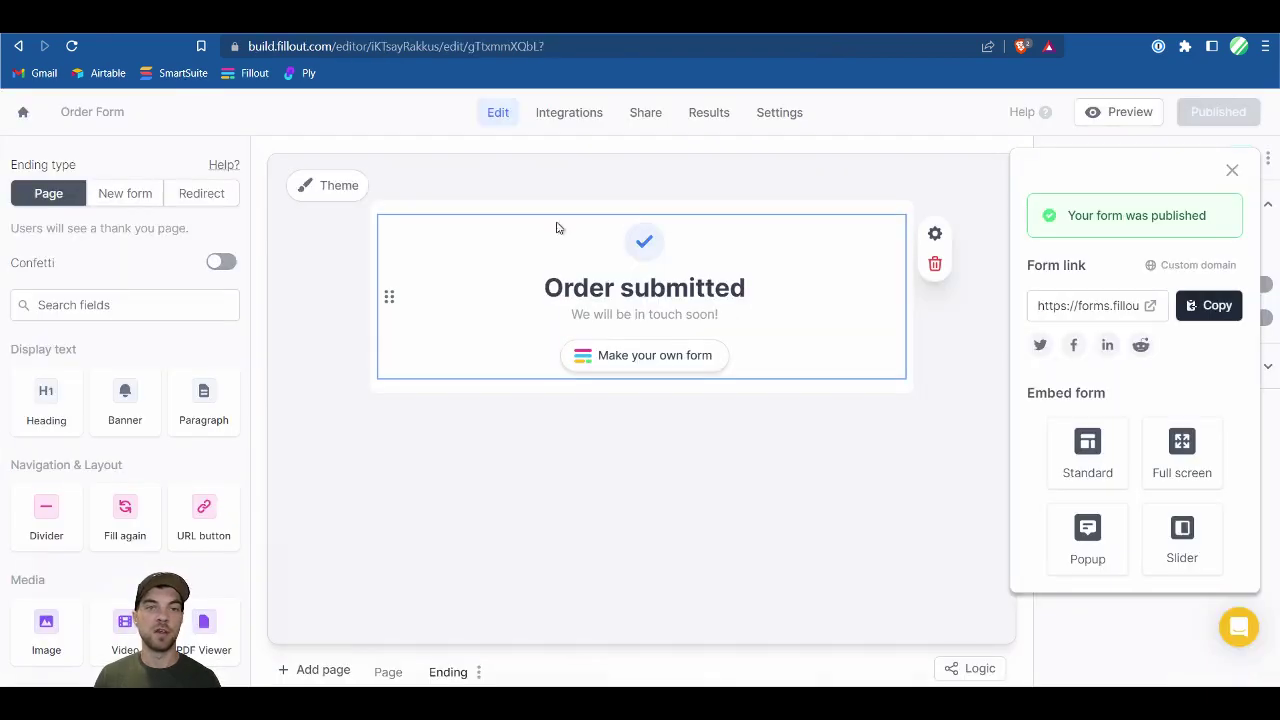
left_click(23, 116)
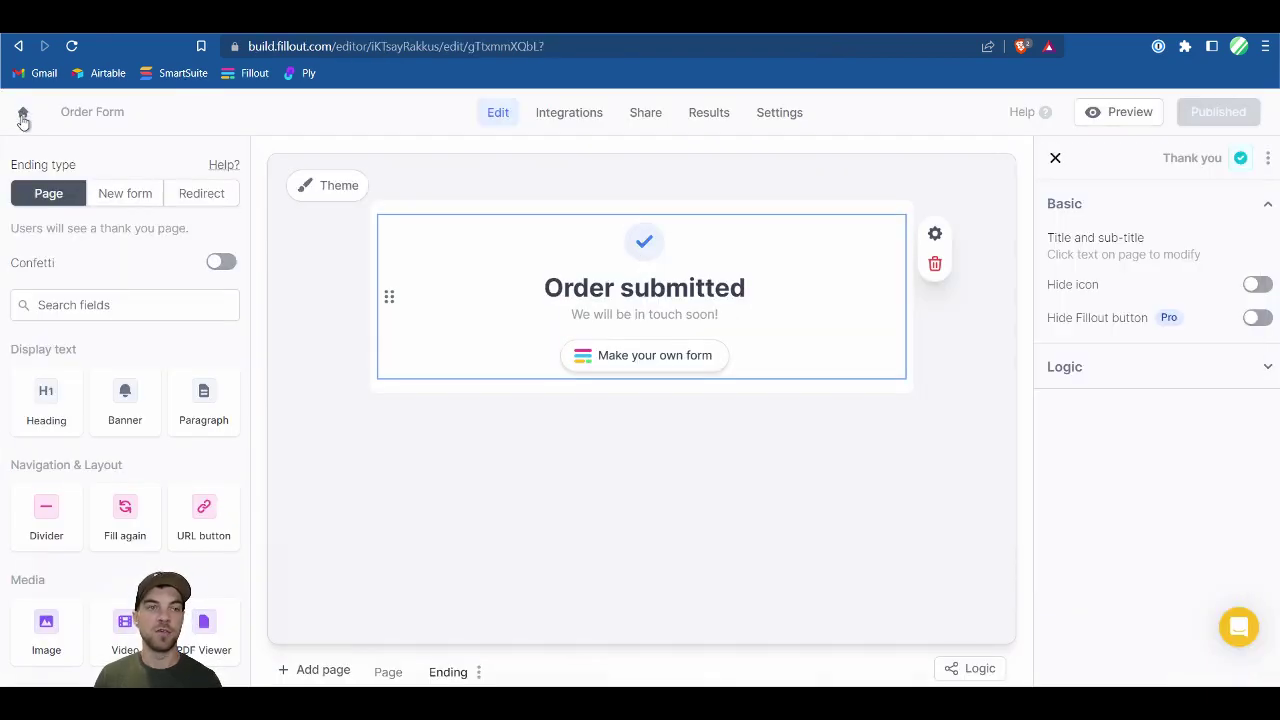
left_click(23, 116)
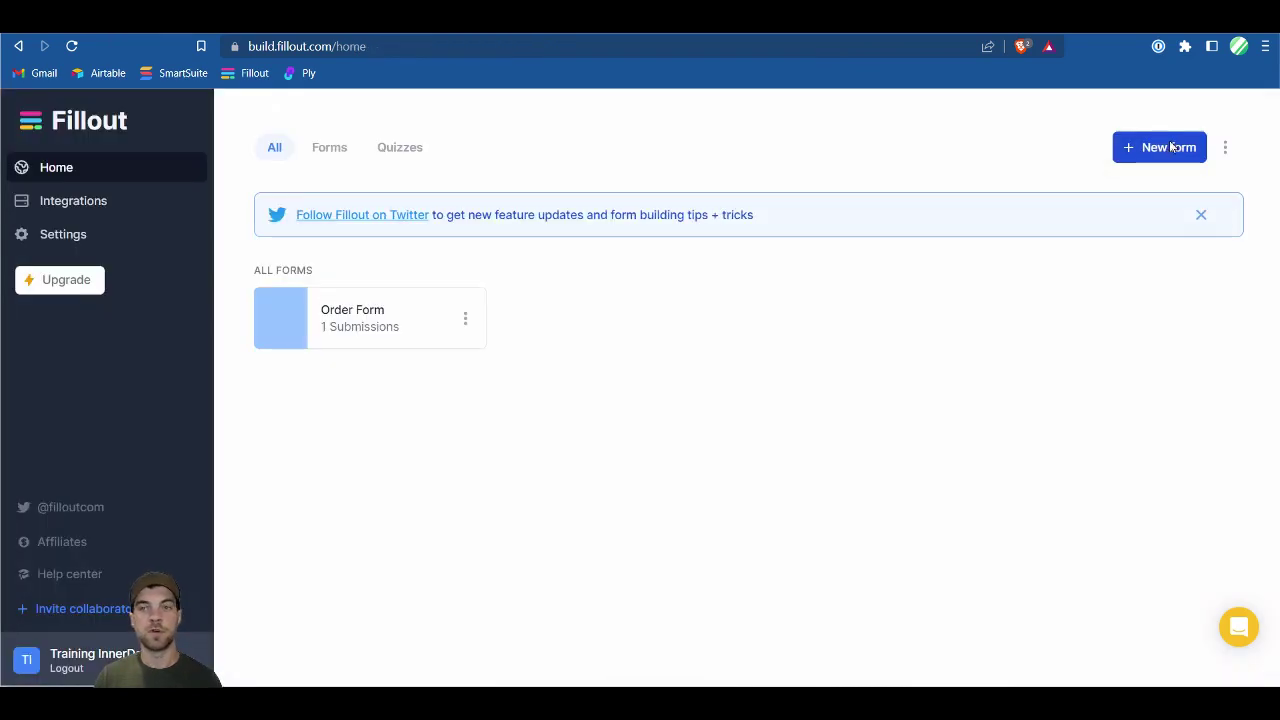
left_click(1166, 148)
left_click(949, 396)
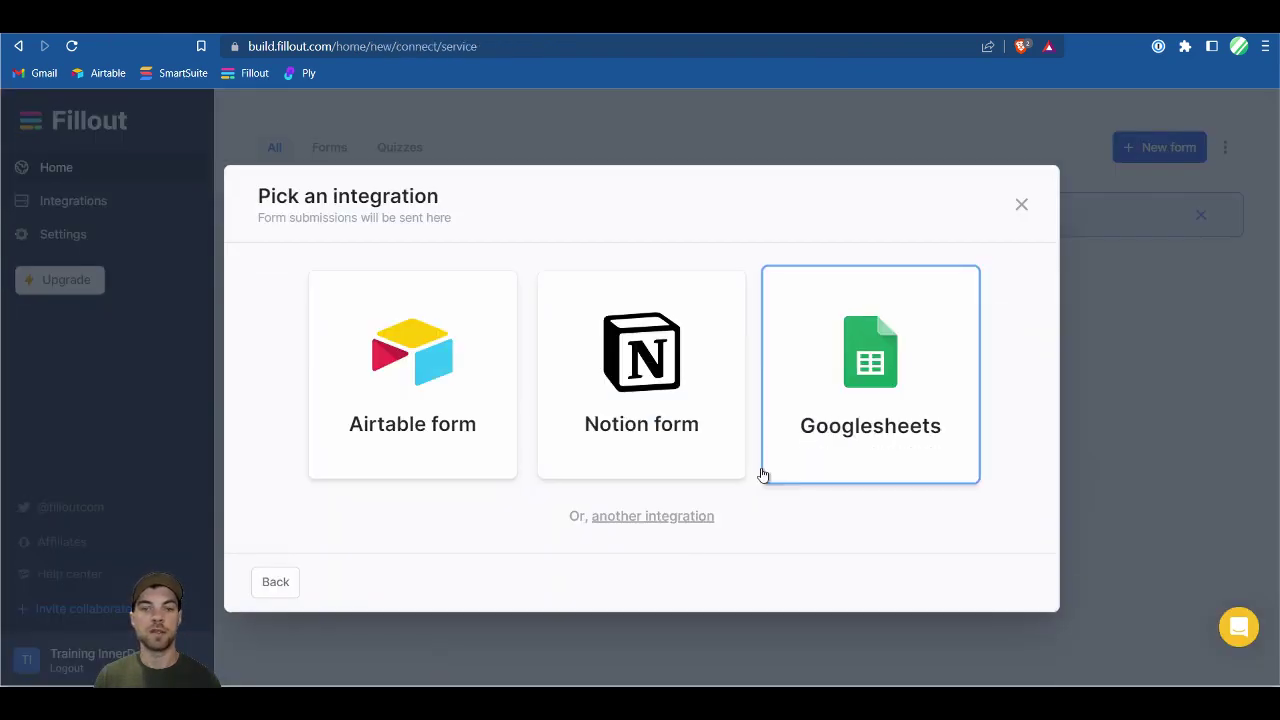
left_click(641, 518)
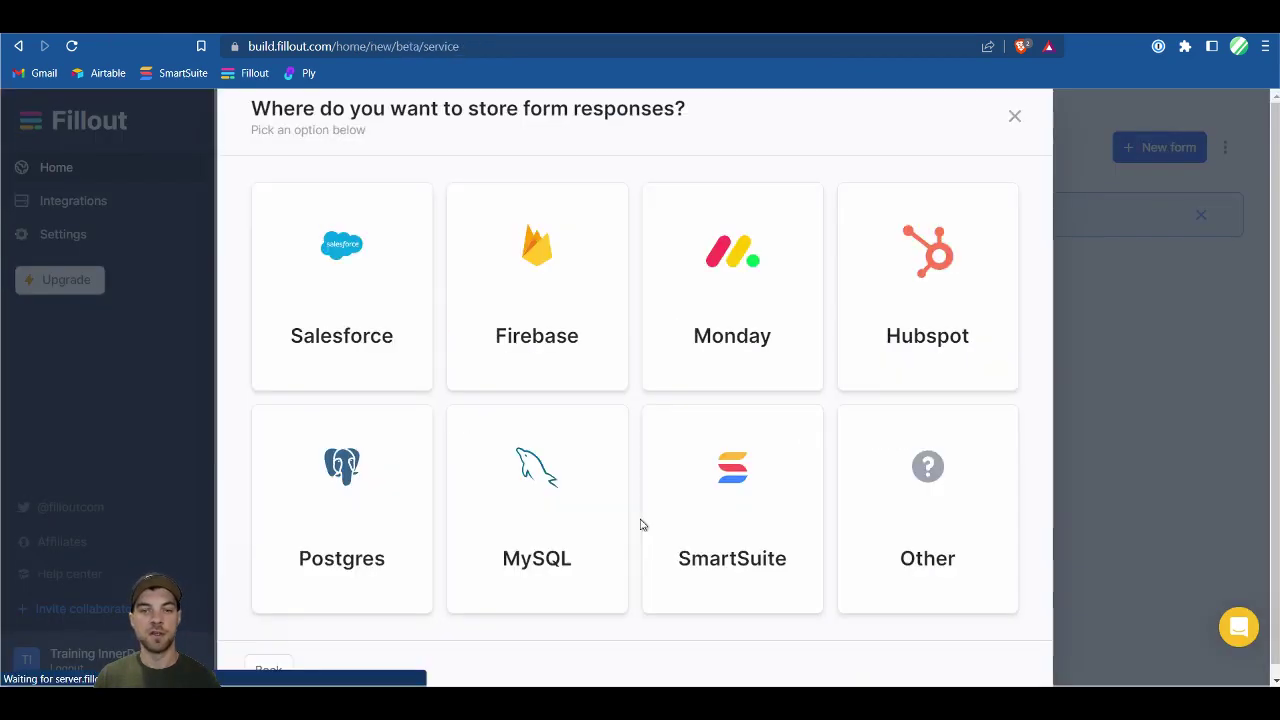
left_click(732, 492)
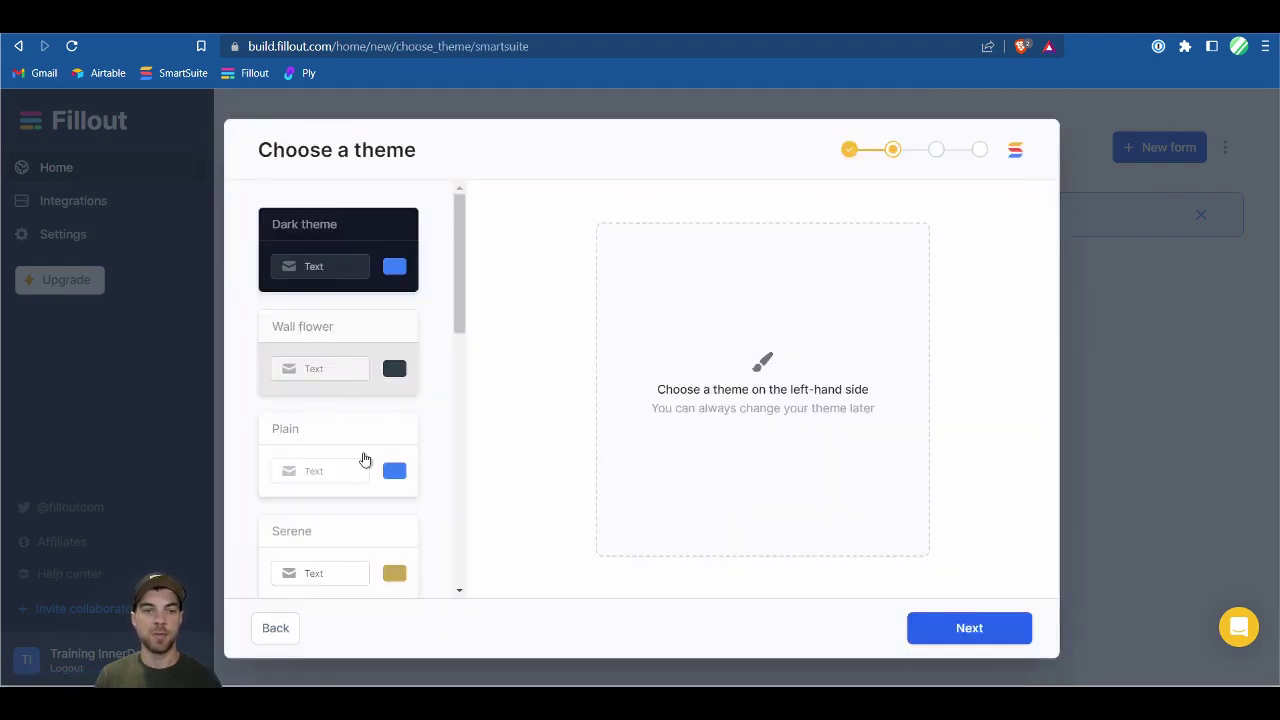
left_click(413, 485)
left_click(968, 627)
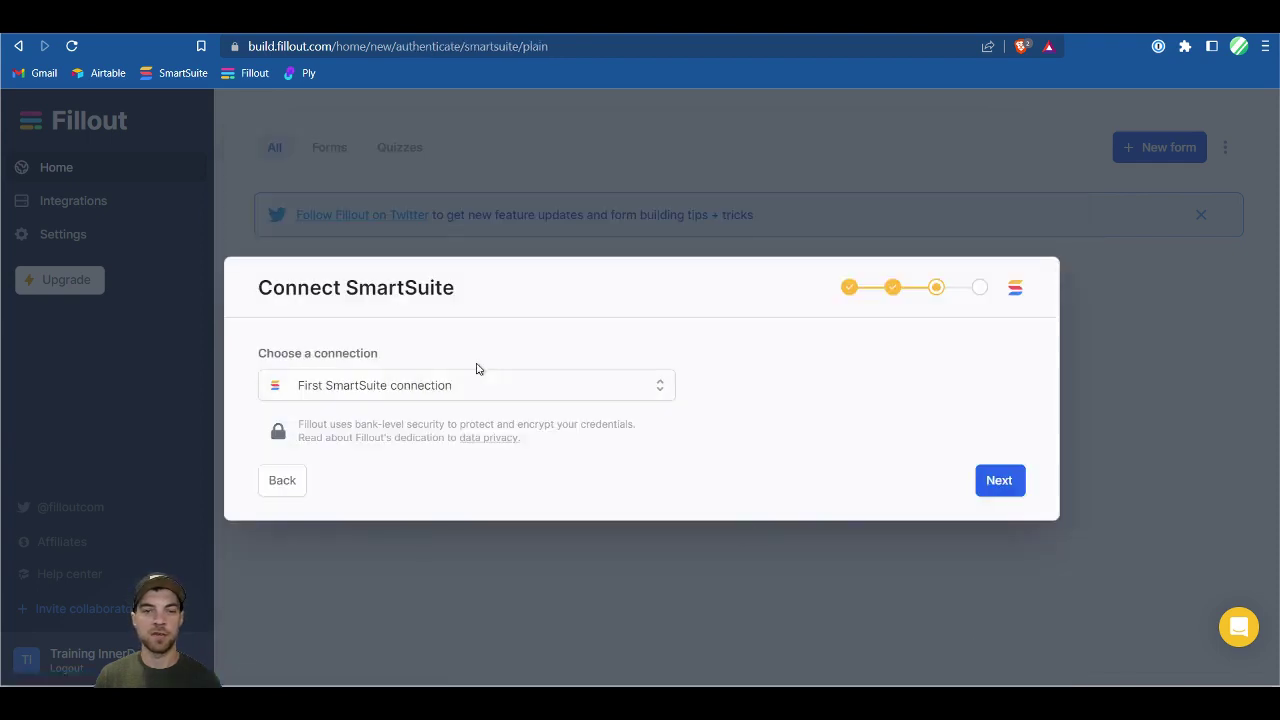
- Create the form on the First SmartSuite connection, storing responses in the Cake Order Form solution's Reviews/Comments app
left_click(999, 484)
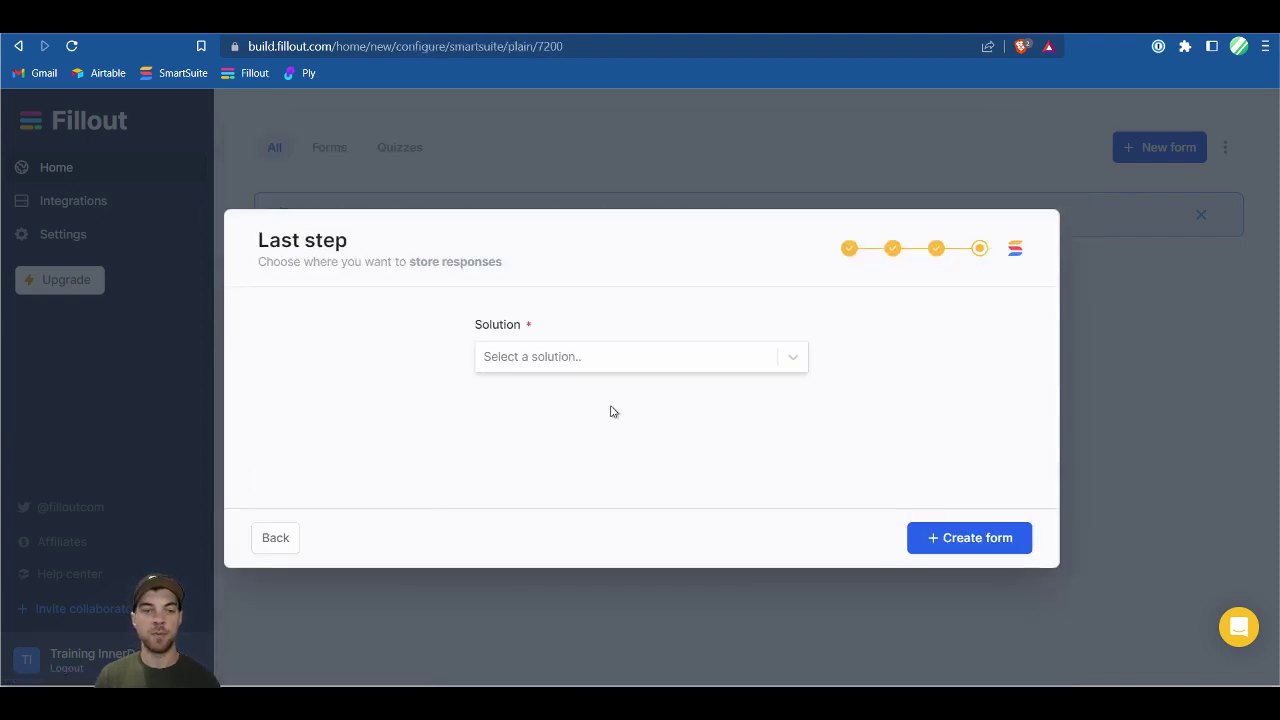
left_click(560, 362)
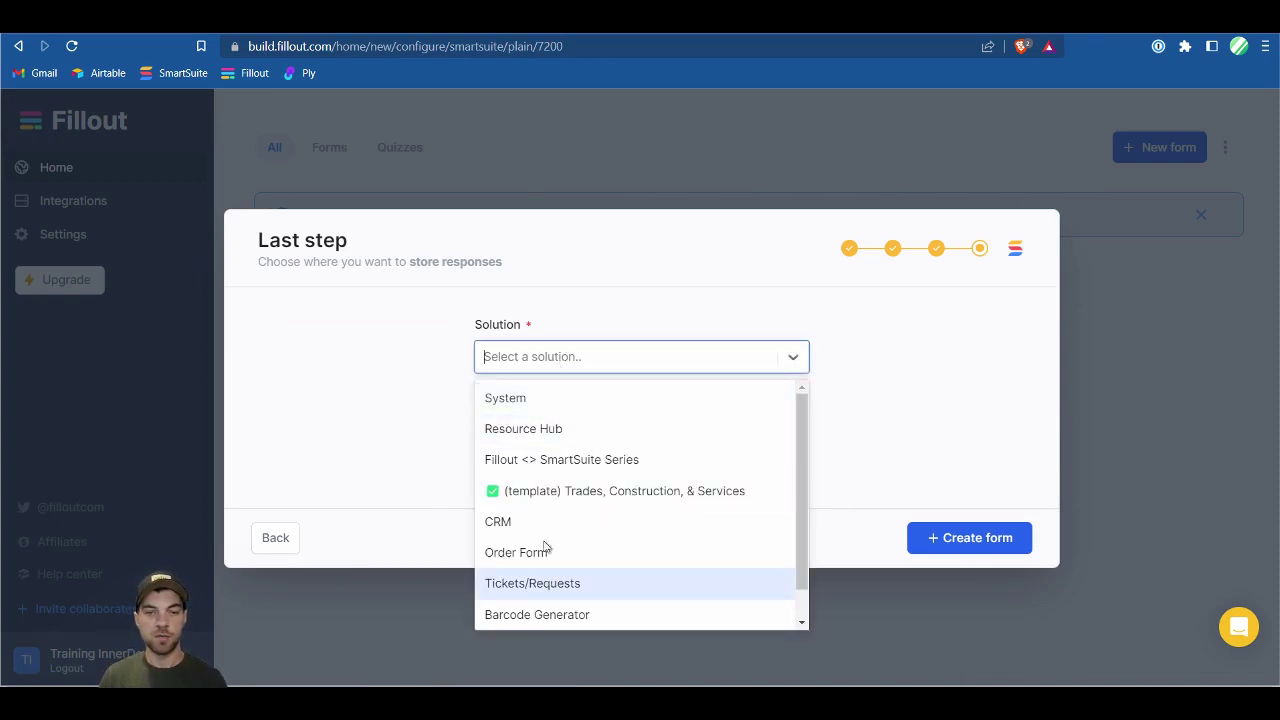
scroll(537, 615, "down", 1)
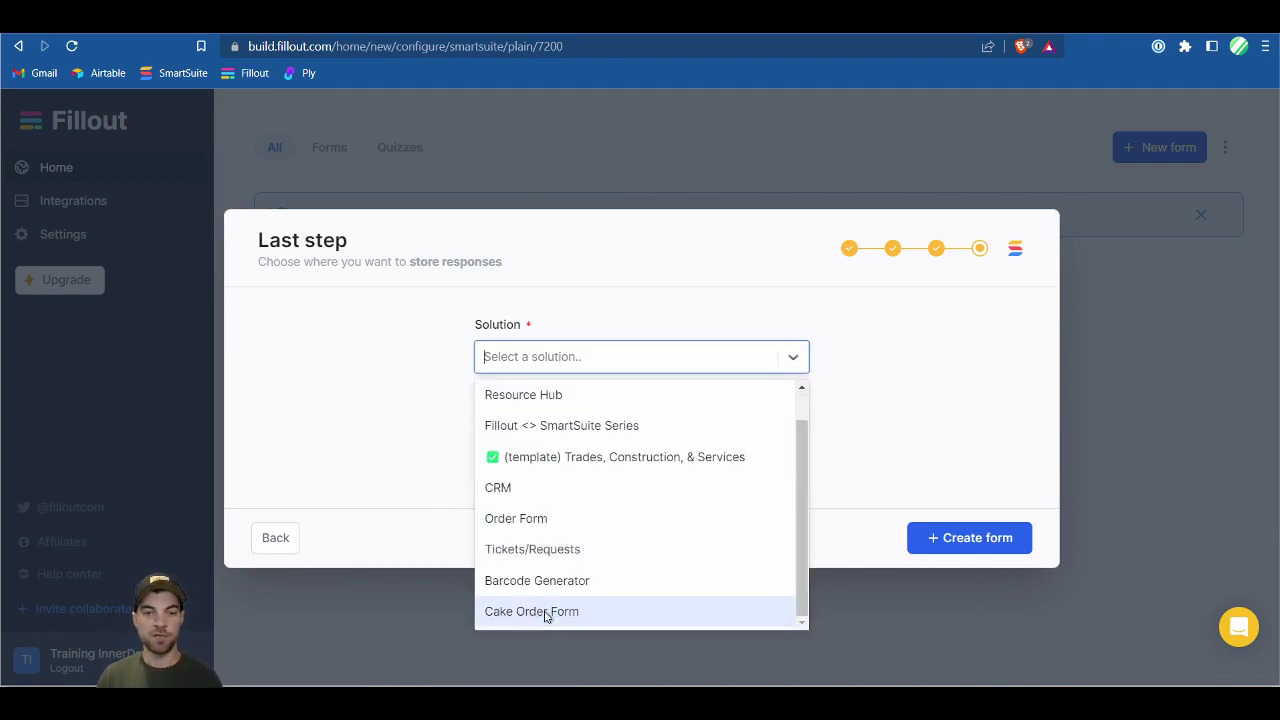
left_click(543, 612)
left_click(543, 446)
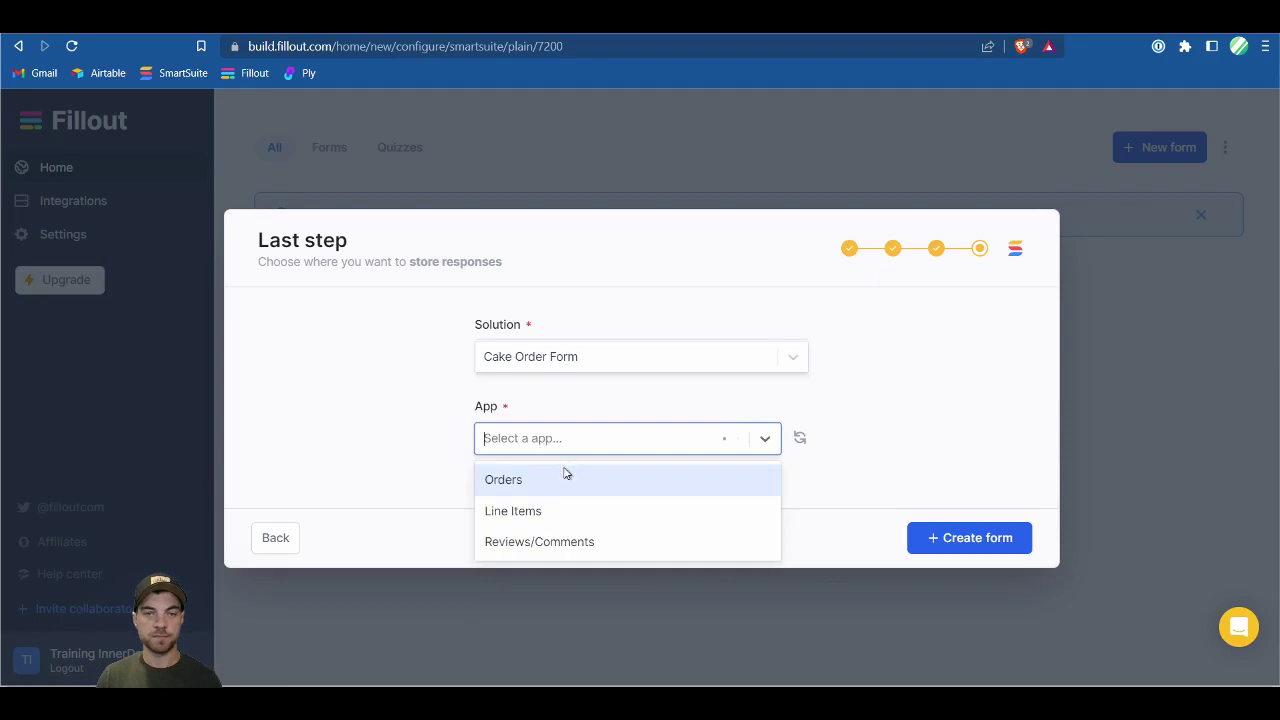
left_click(537, 544)
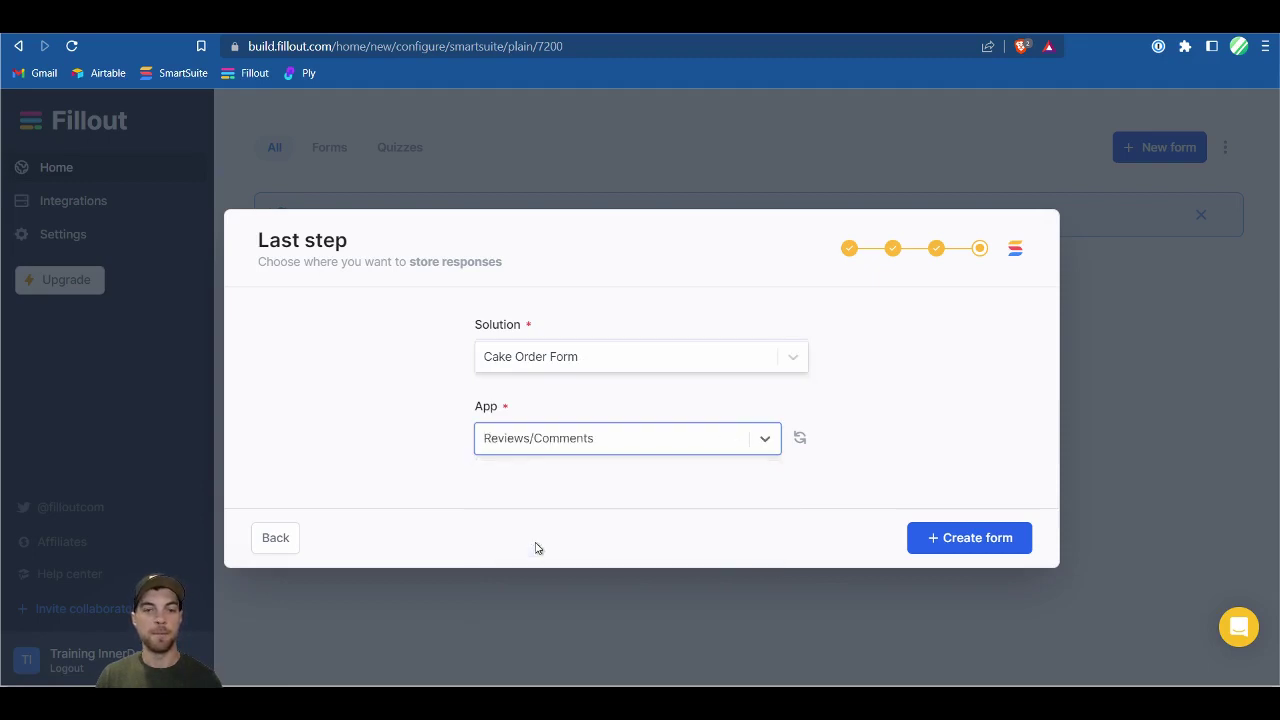
left_click(953, 540)
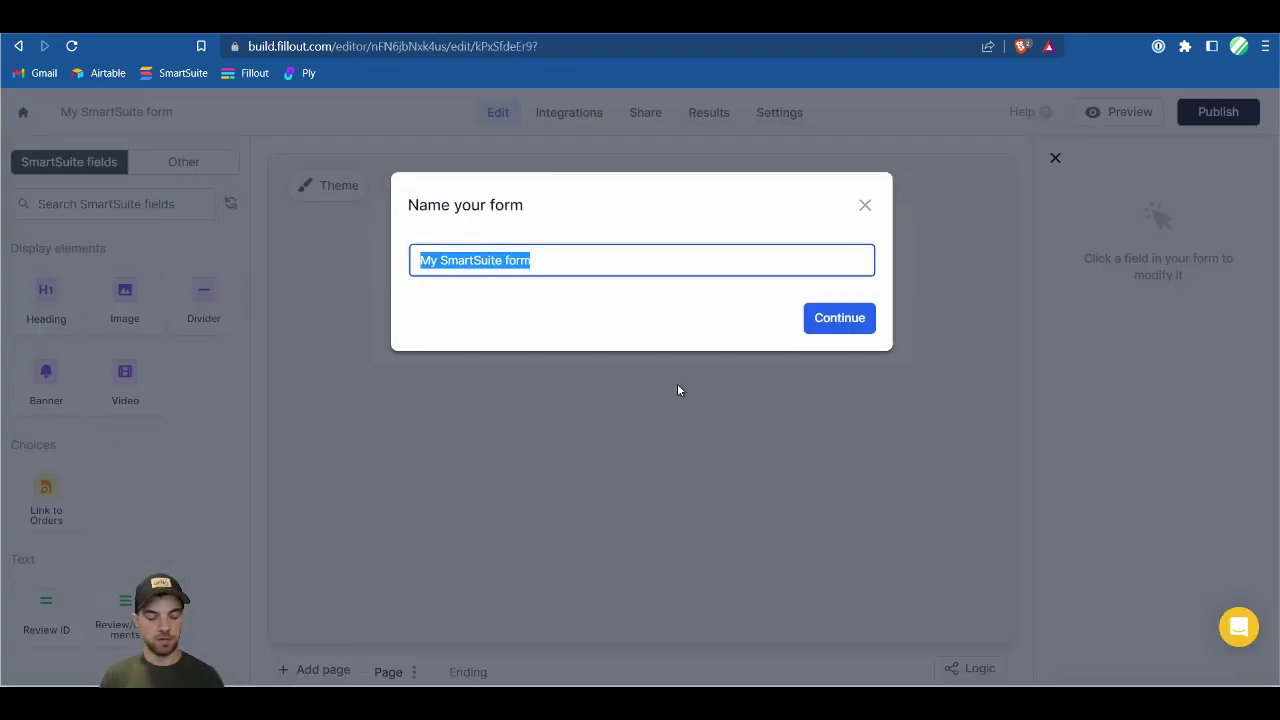
- Name the new form Order Comments
type("C")
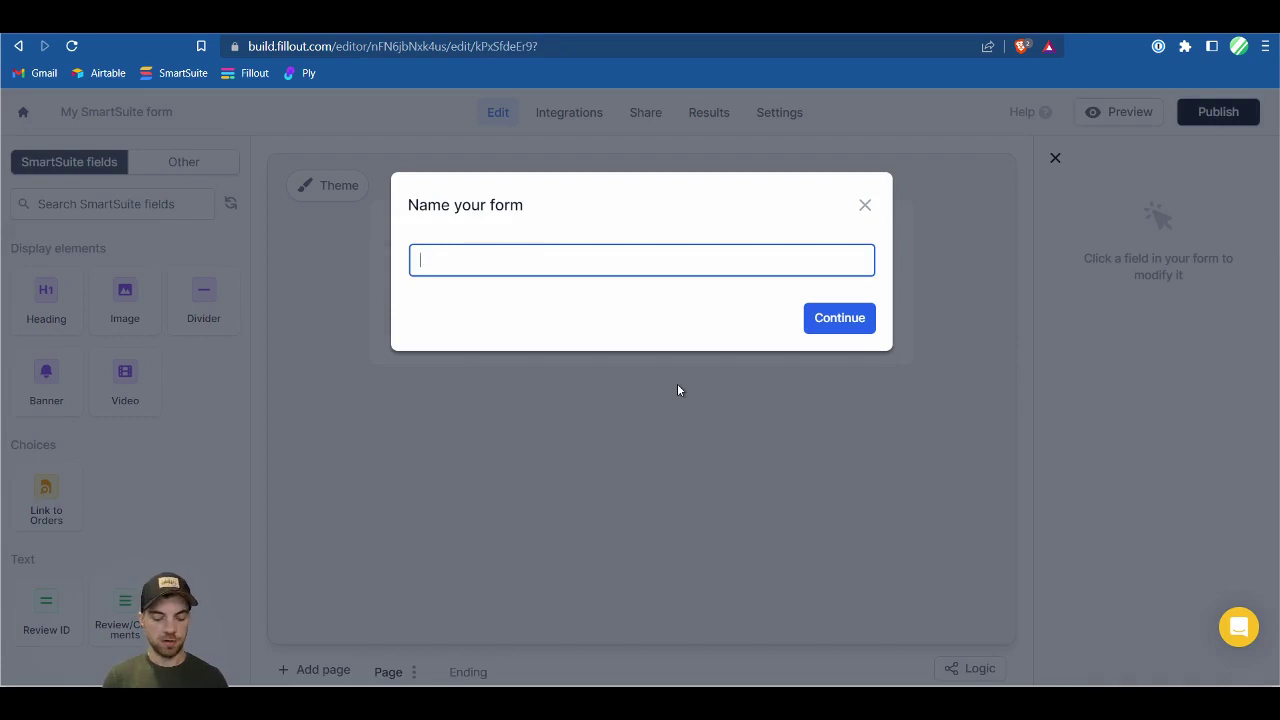
type("Order Comments")
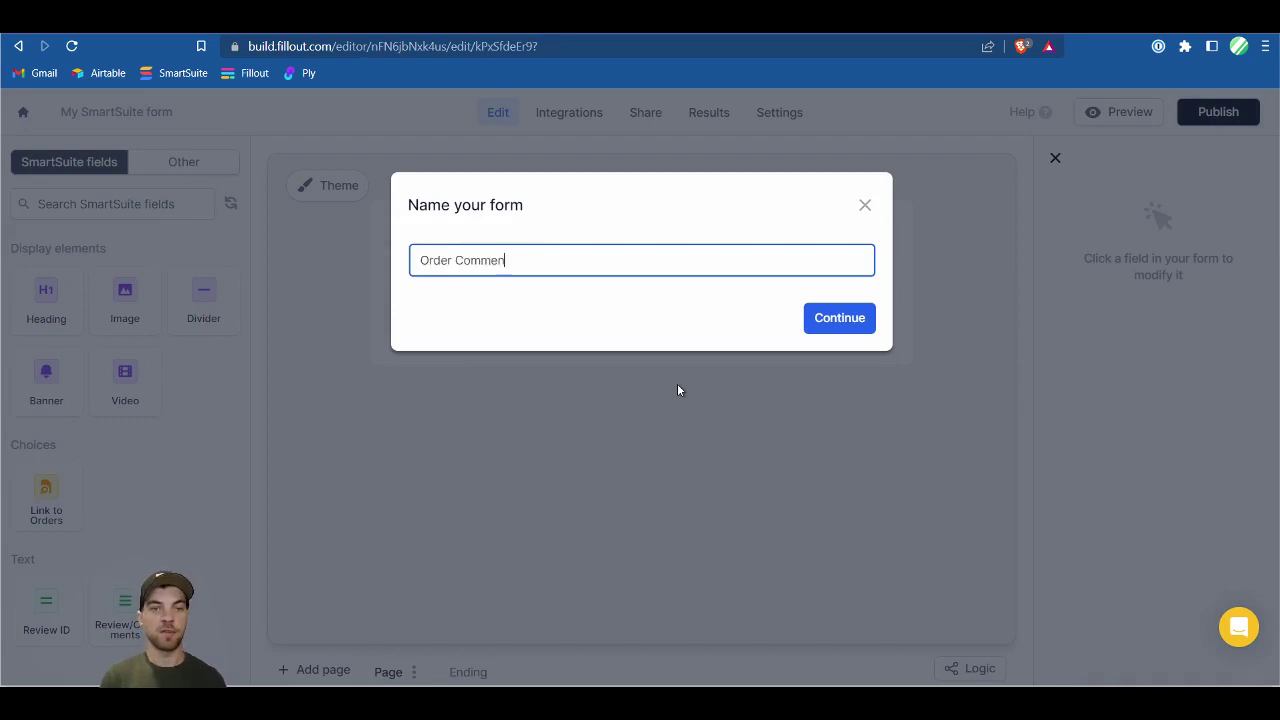
key("Return")
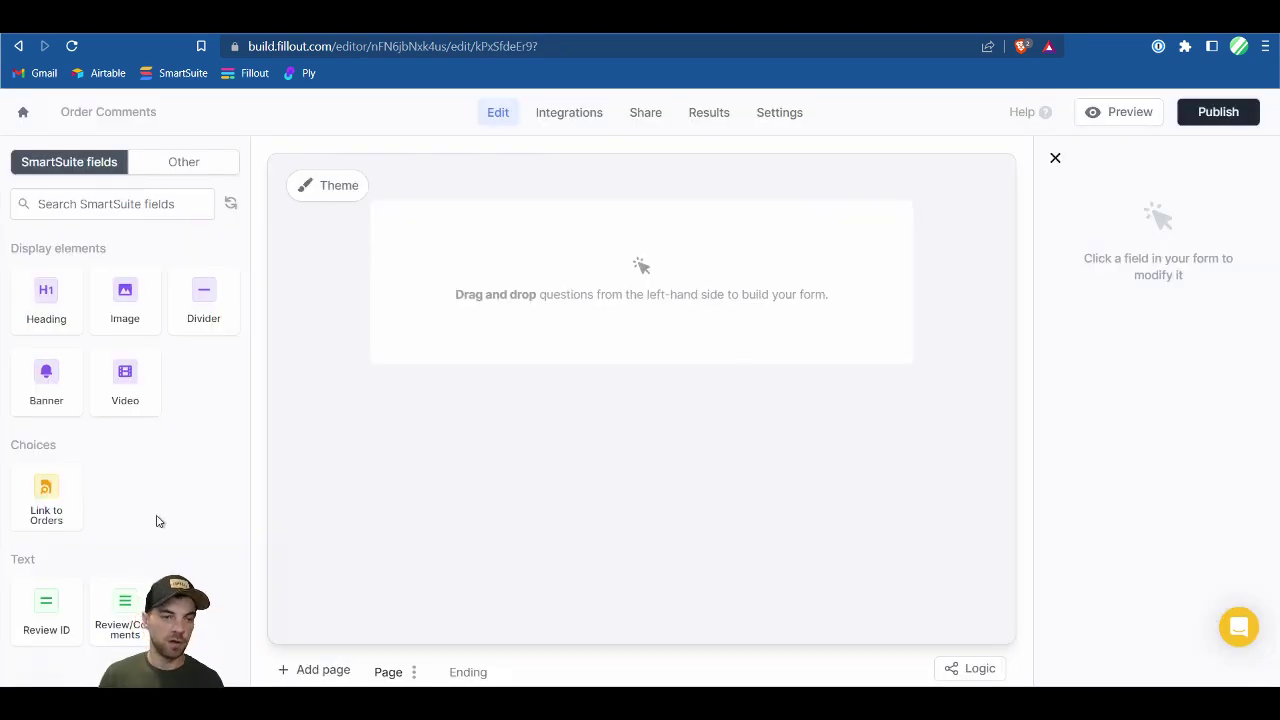
- Add the Link to Orders and Review/Comments fields to the form page
left_click(65, 505)
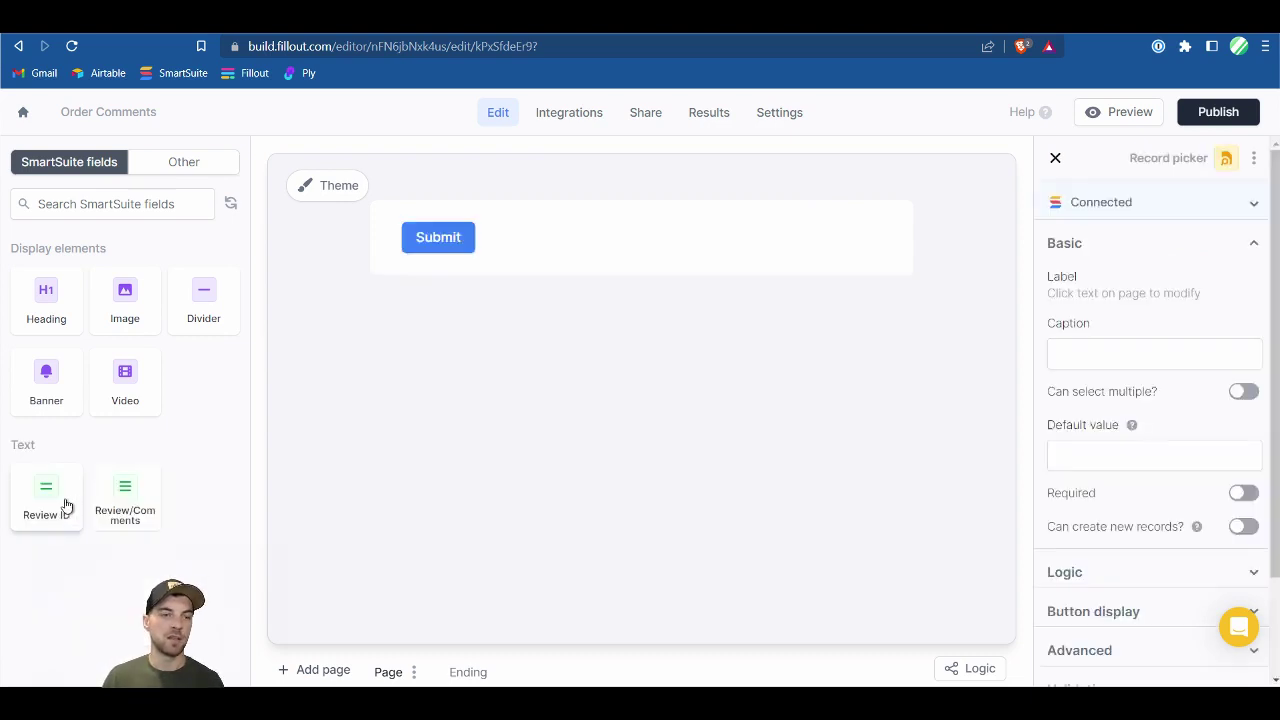
left_click(120, 492)
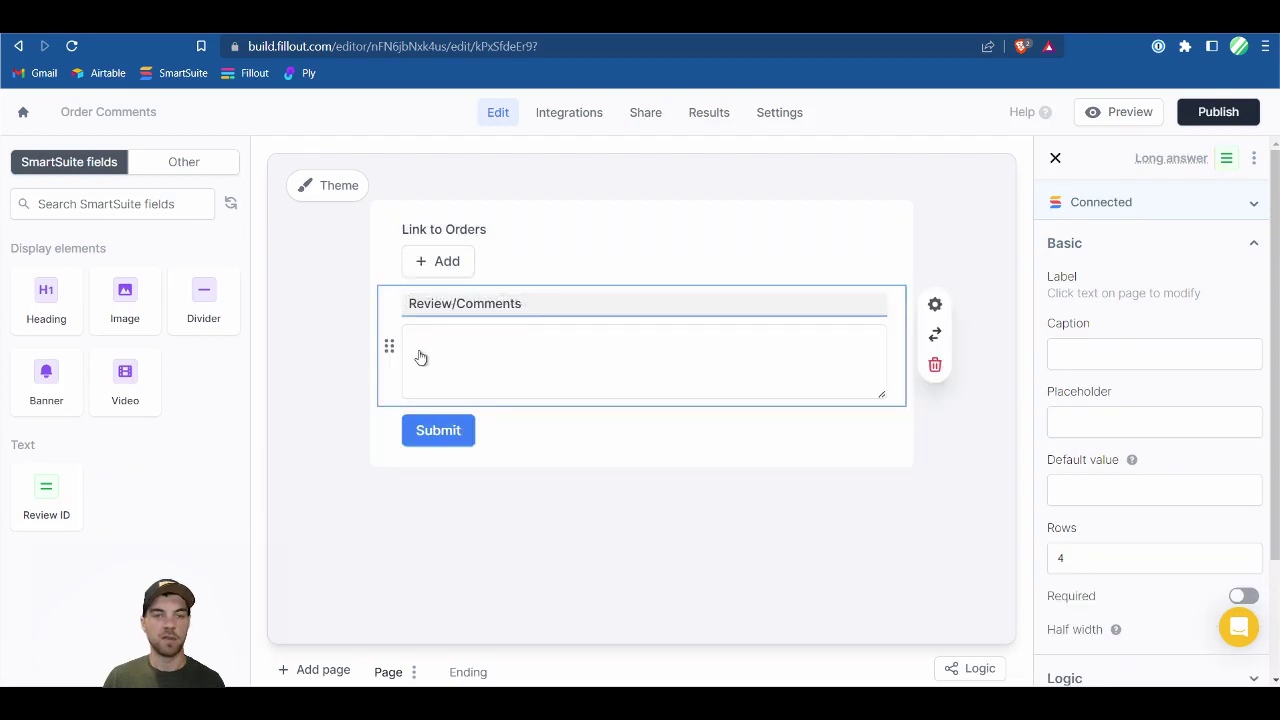
left_click(444, 337)
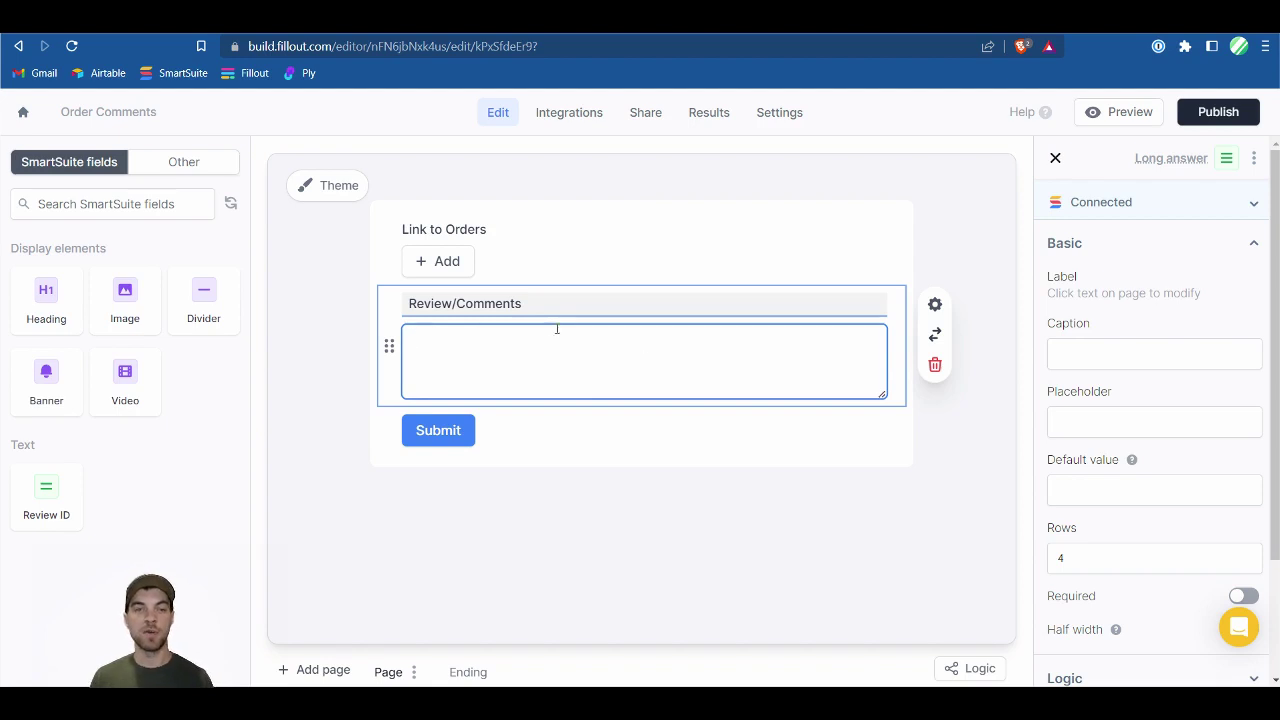
- Set the Link to Orders field to always be hidden on the form
left_click(500, 232)
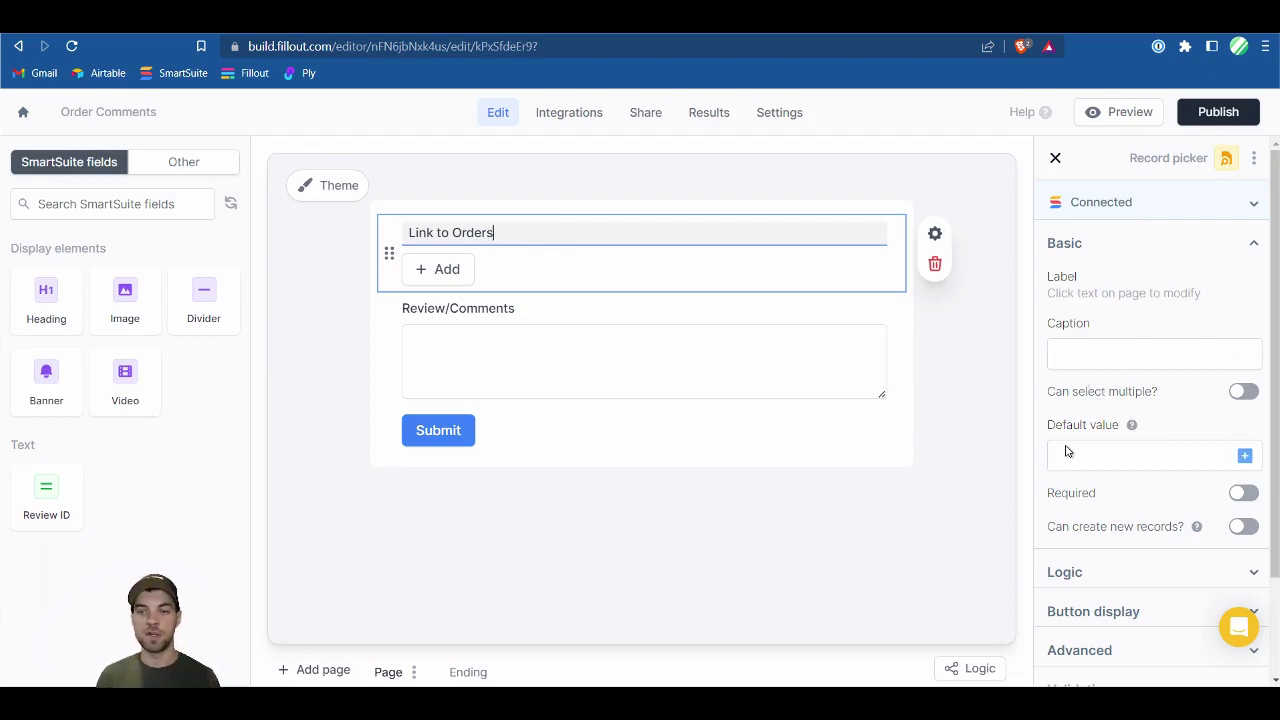
scroll(1072, 453, "down", 1)
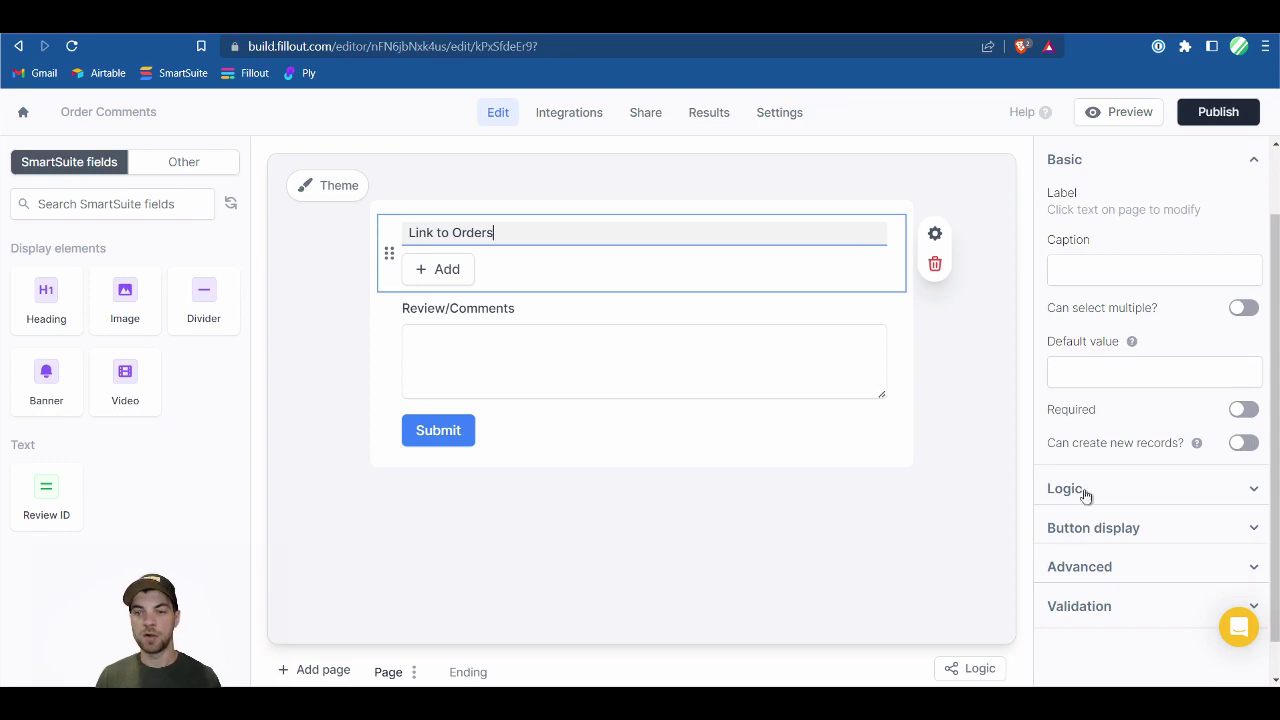
left_click(1090, 487)
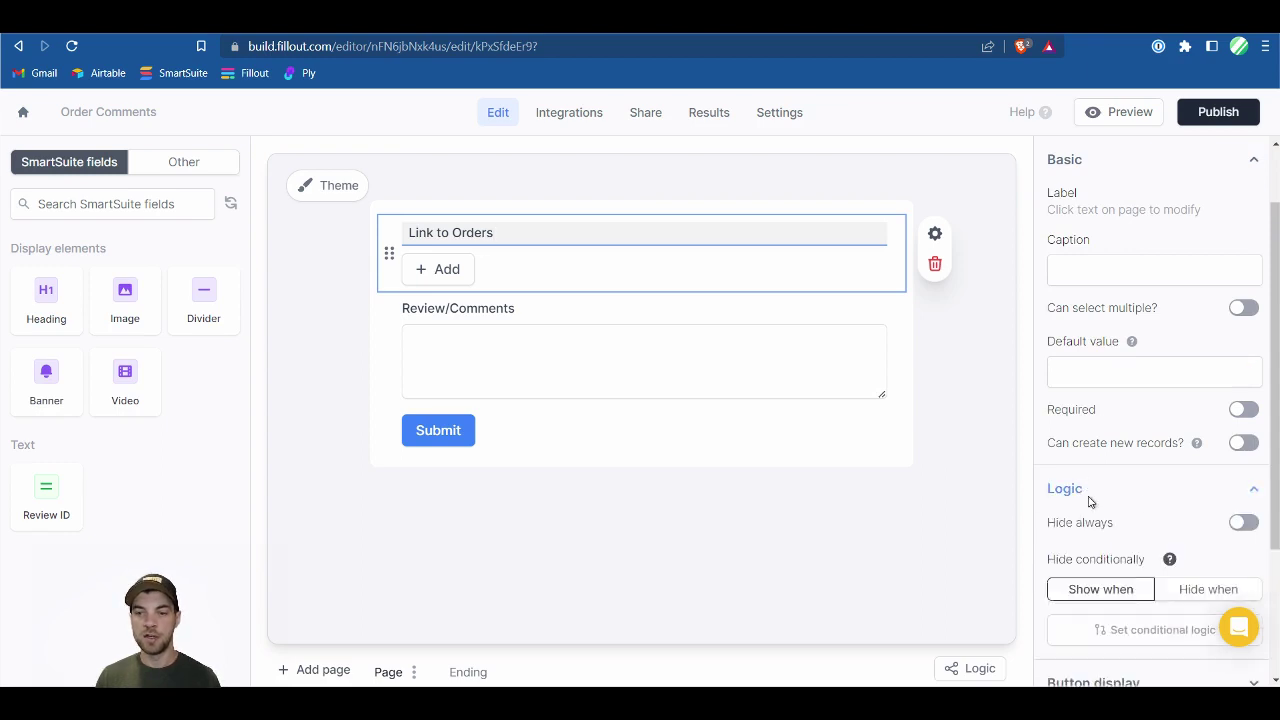
left_click(1243, 523)
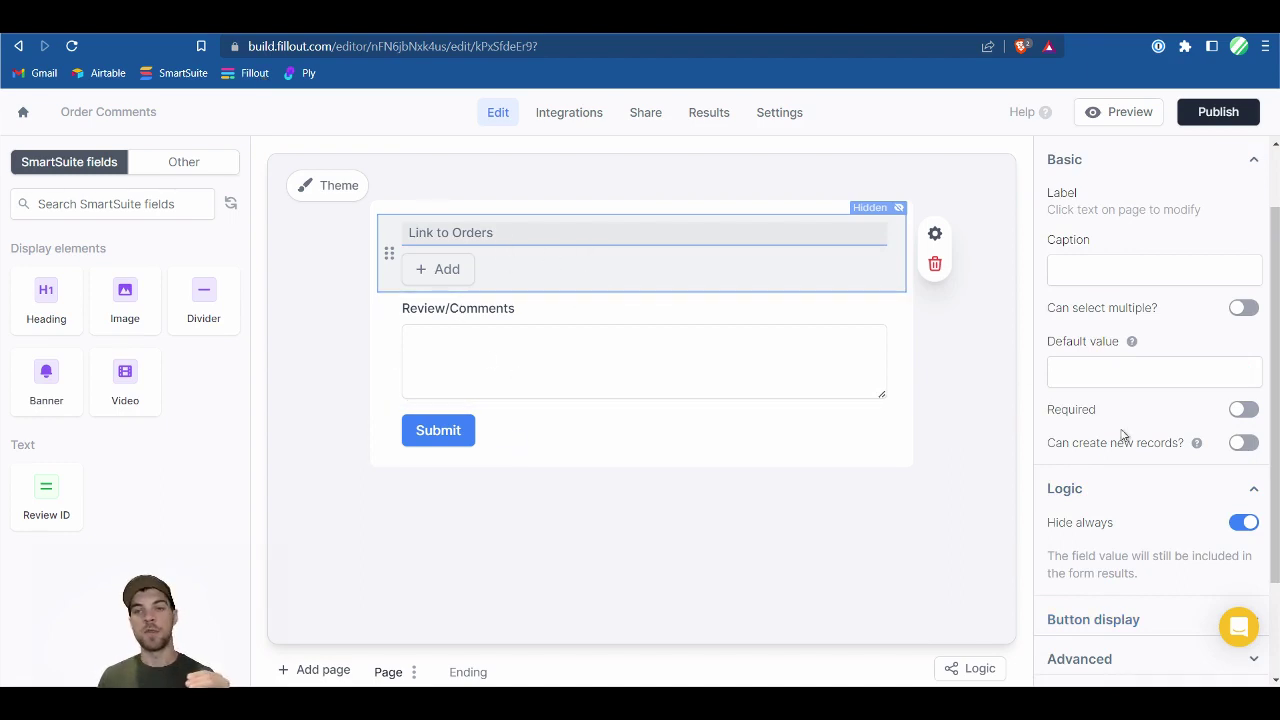
- Add a URL parameter named record in the form's settings
left_click(1133, 369)
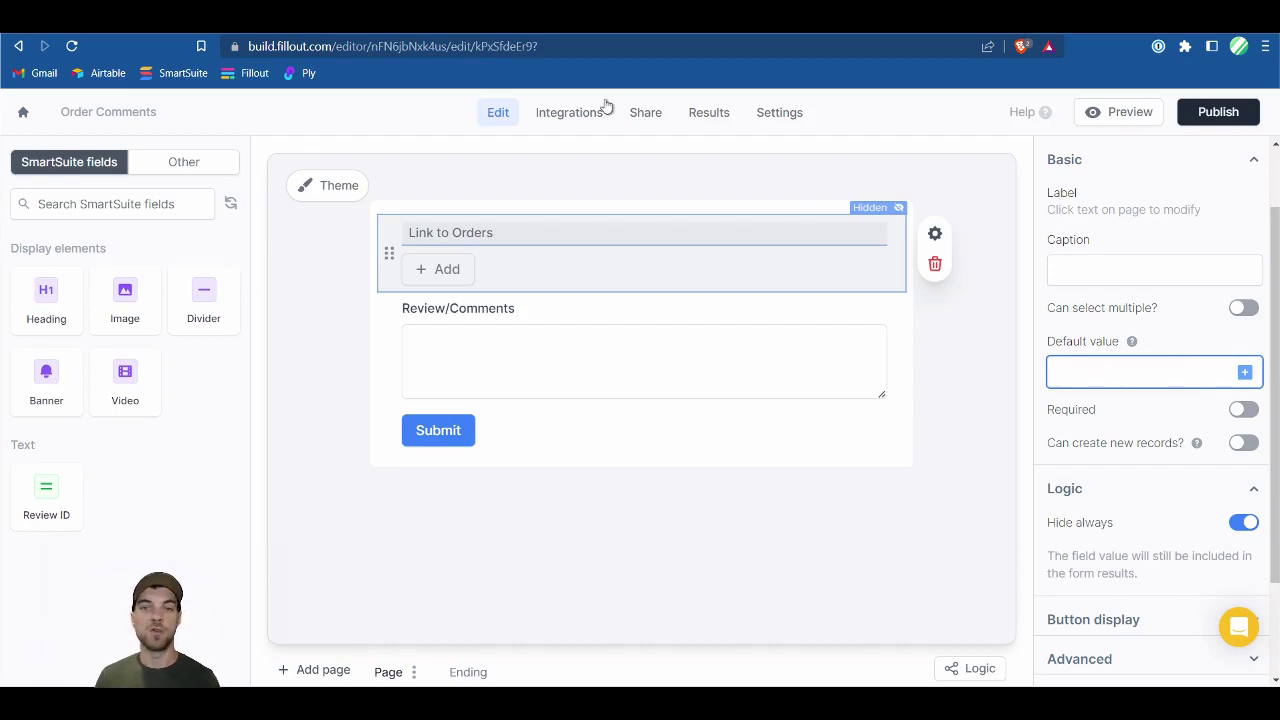
left_click(795, 121)
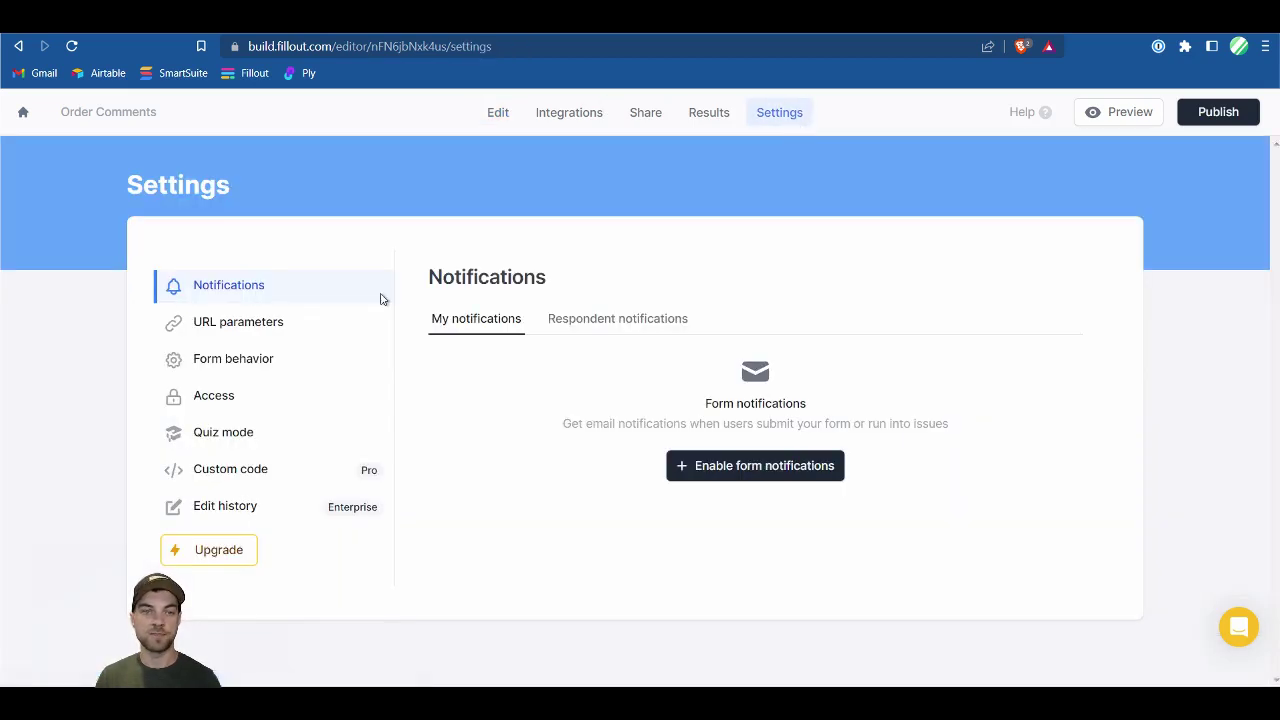
left_click(240, 324)
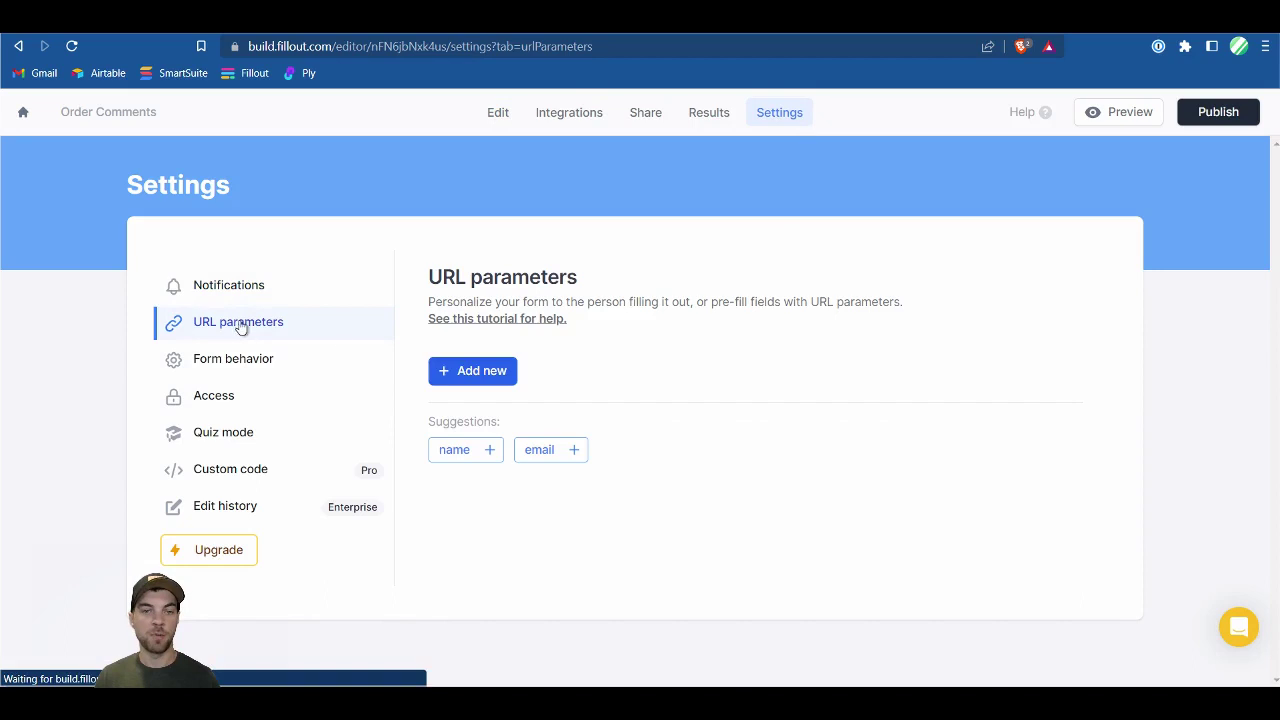
left_click(454, 372)
left_click(474, 283)
type("record")
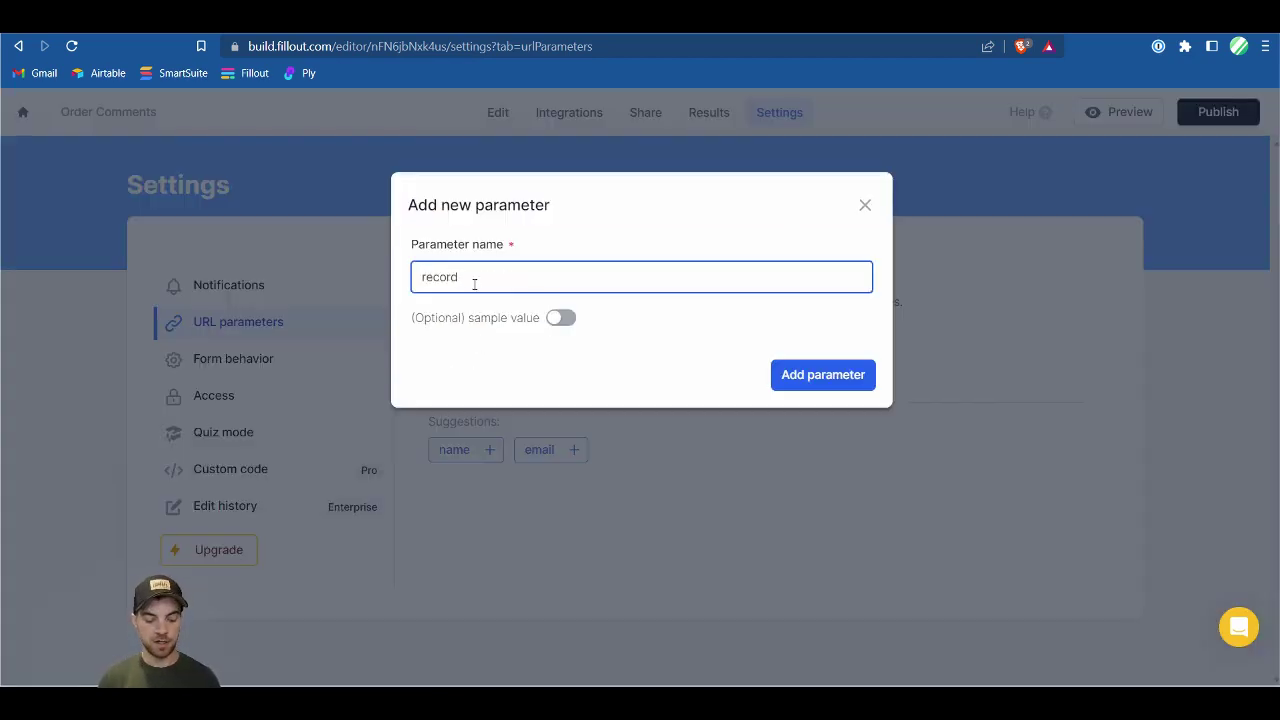
left_click(826, 378)
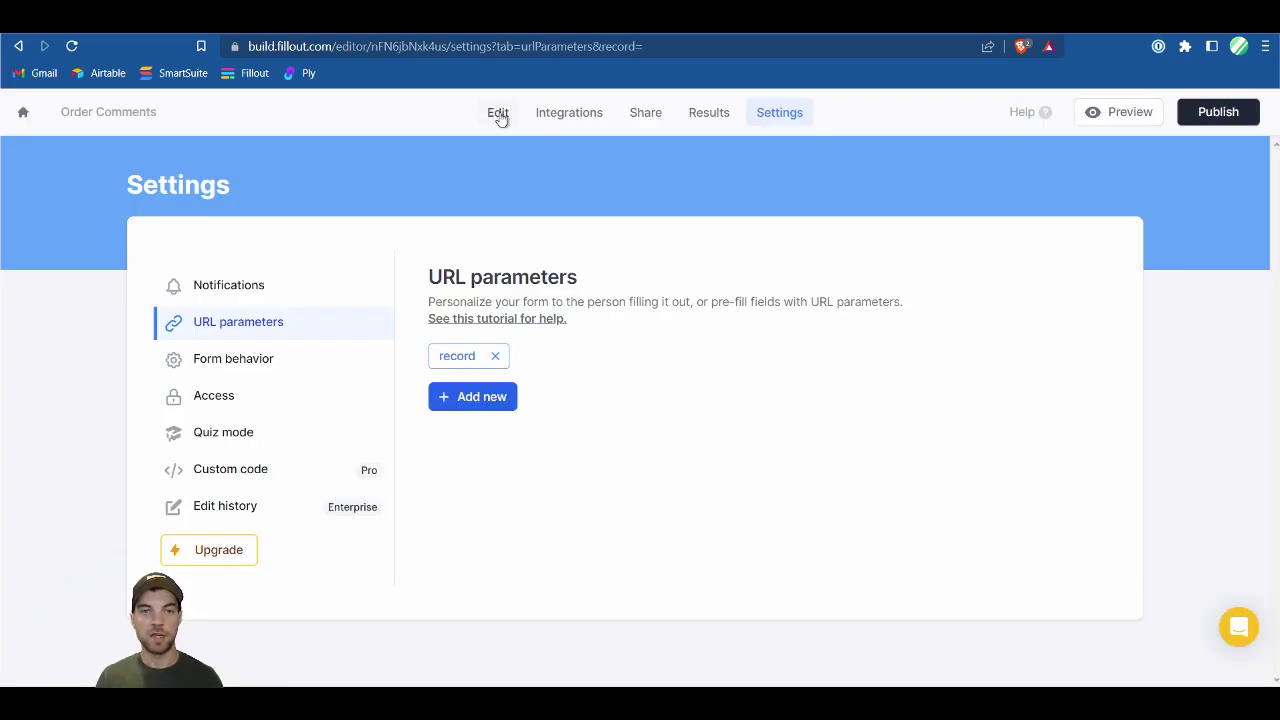
- Set the default value of the Link to Orders field to the record URL parameter
left_click(498, 113)
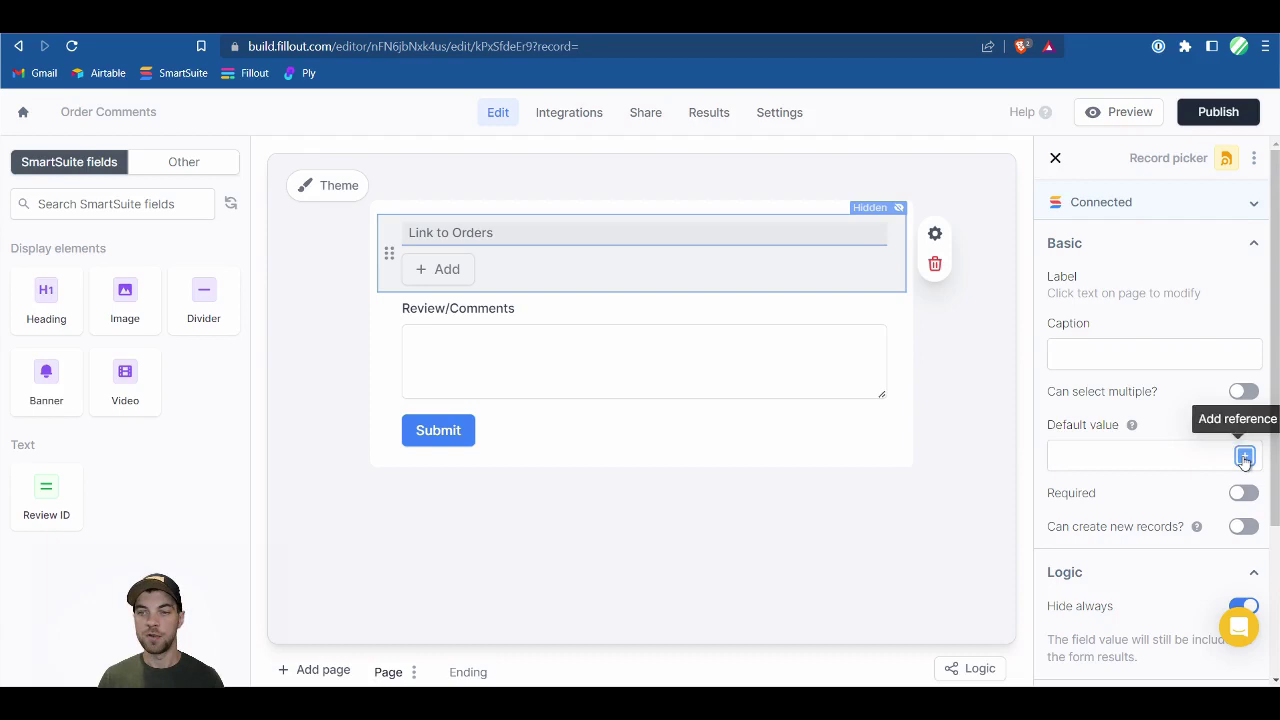
left_click(1244, 455)
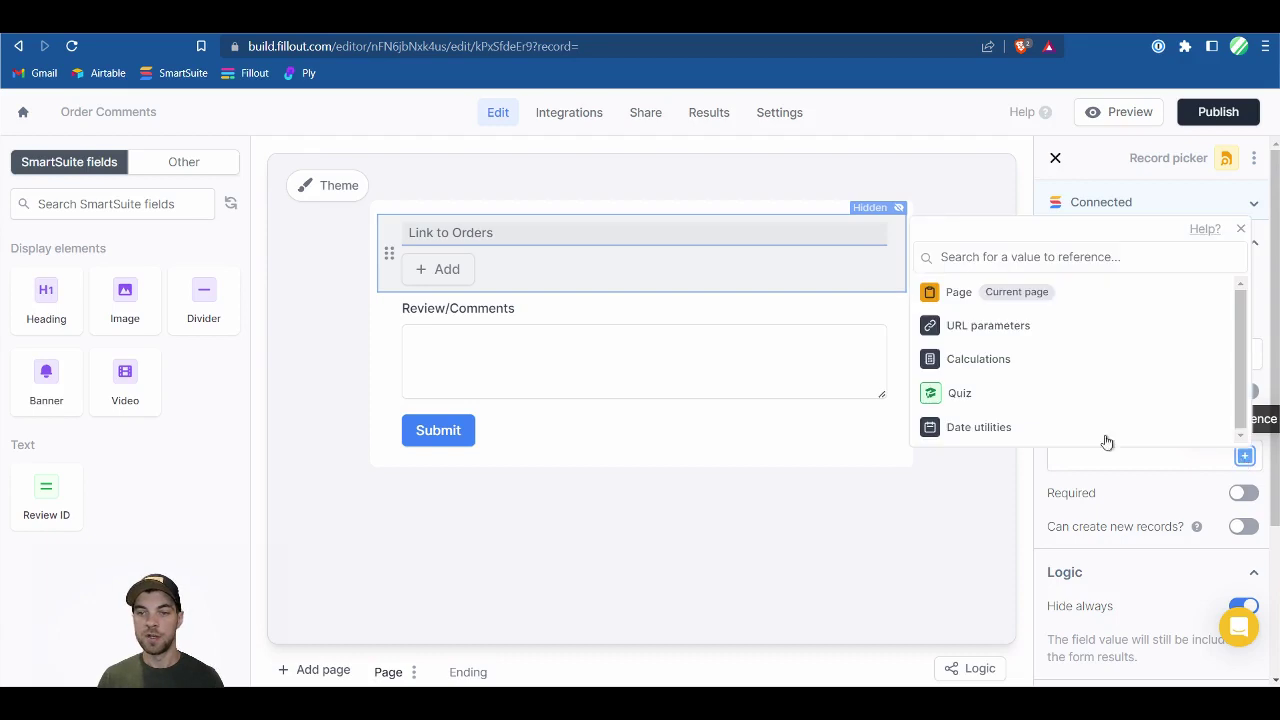
left_click(986, 326)
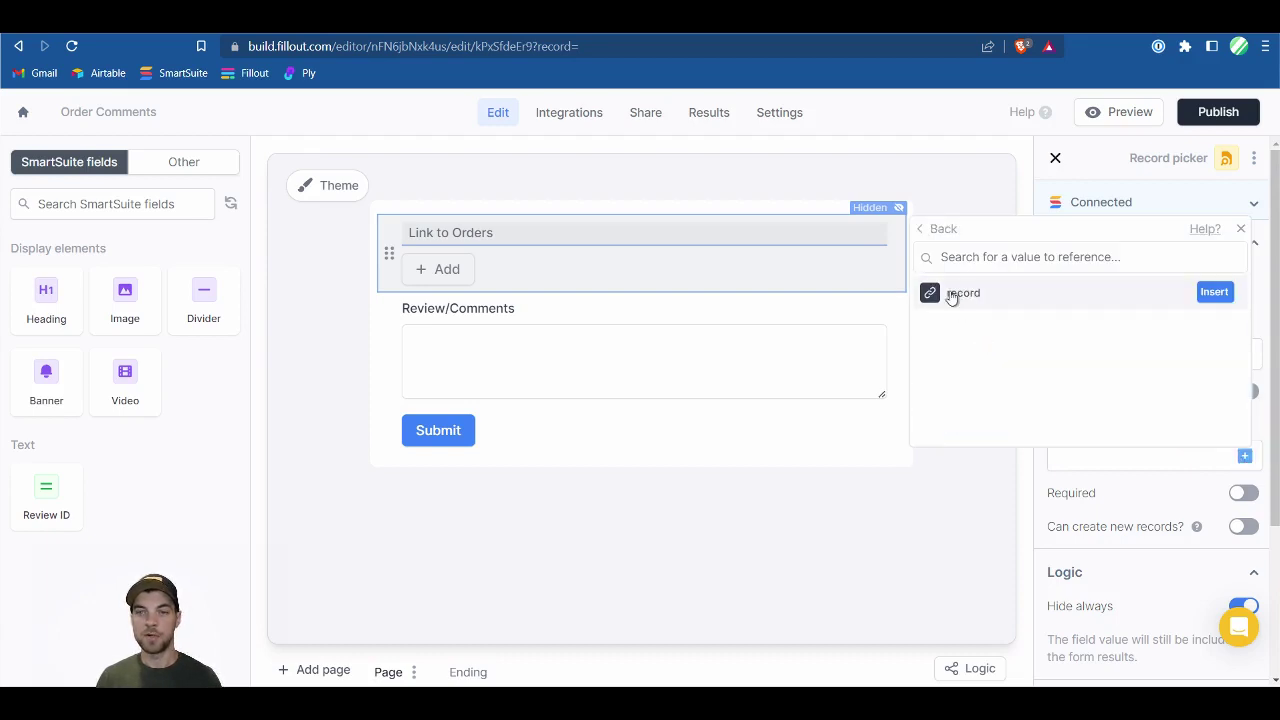
left_click(1214, 293)
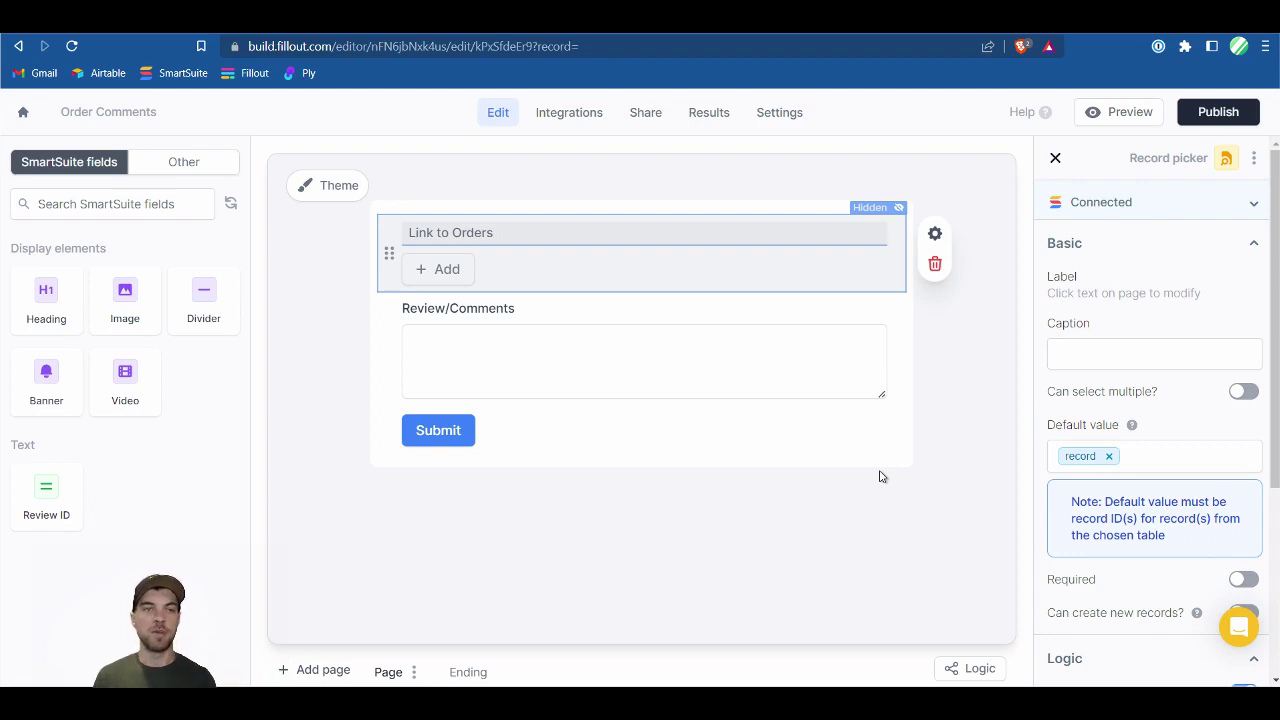
- Look at the Orders table's Review Link column in SmartSuite and return to the Order Comments form editor
key("ctrl+Tab")
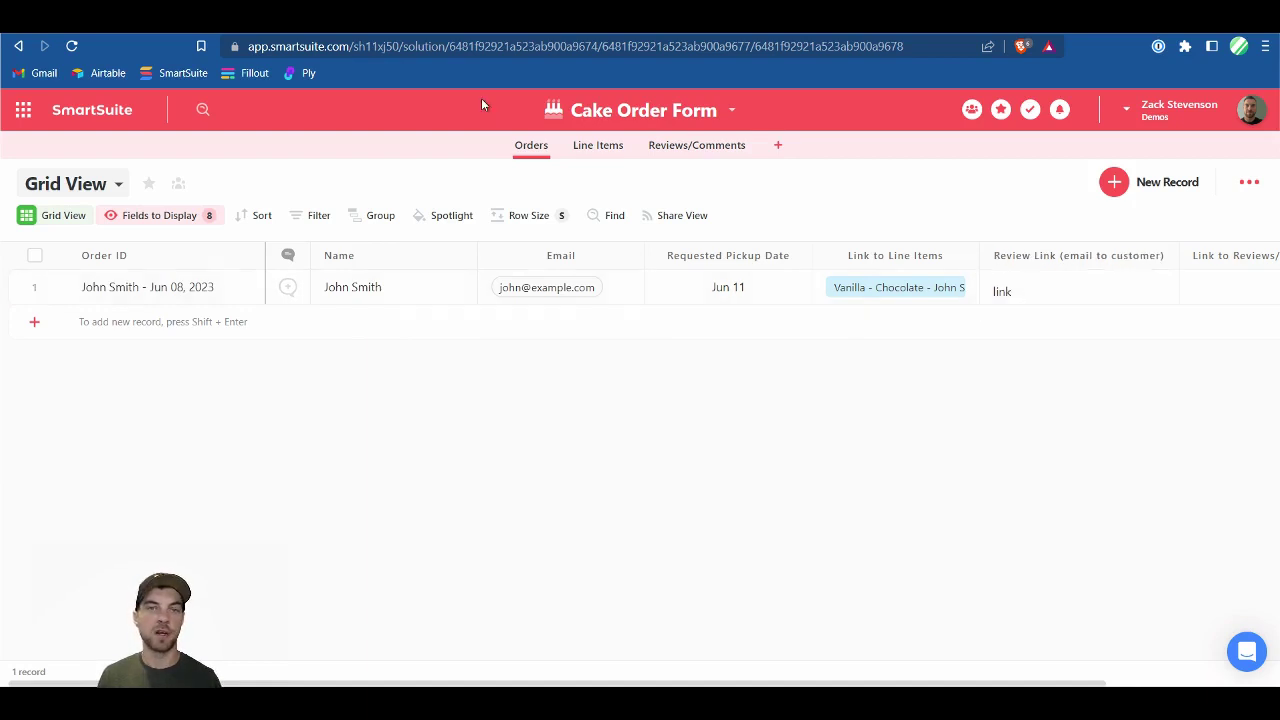
left_click(114, 33)
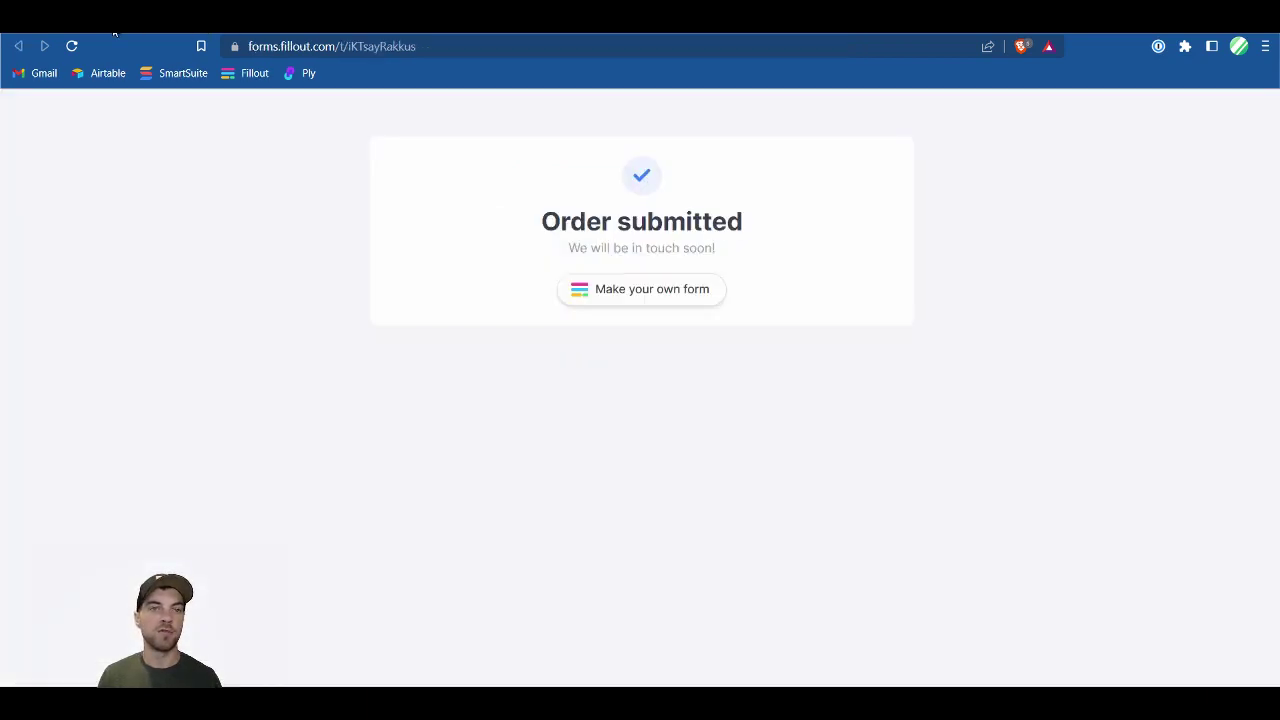
left_click(125, 38)
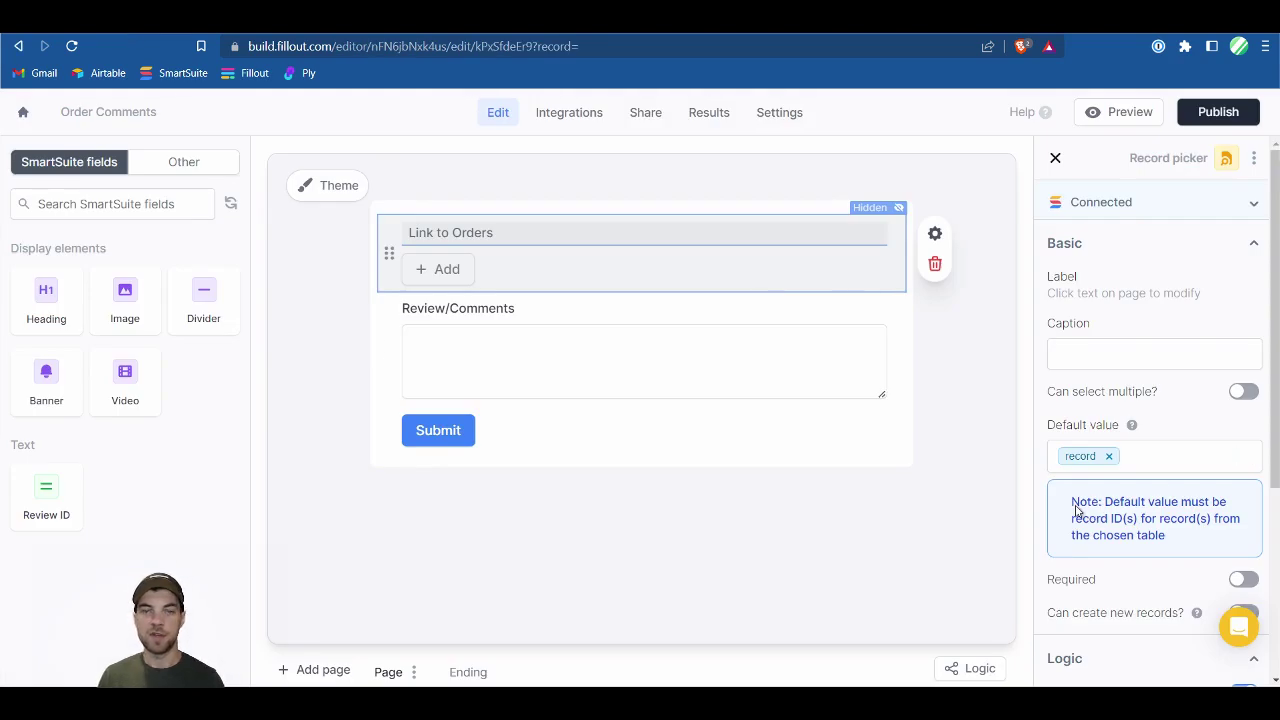
- Turn off confetti on the form's ending page and change its heading to "Thank you the review has been submitted"
left_click(468, 672)
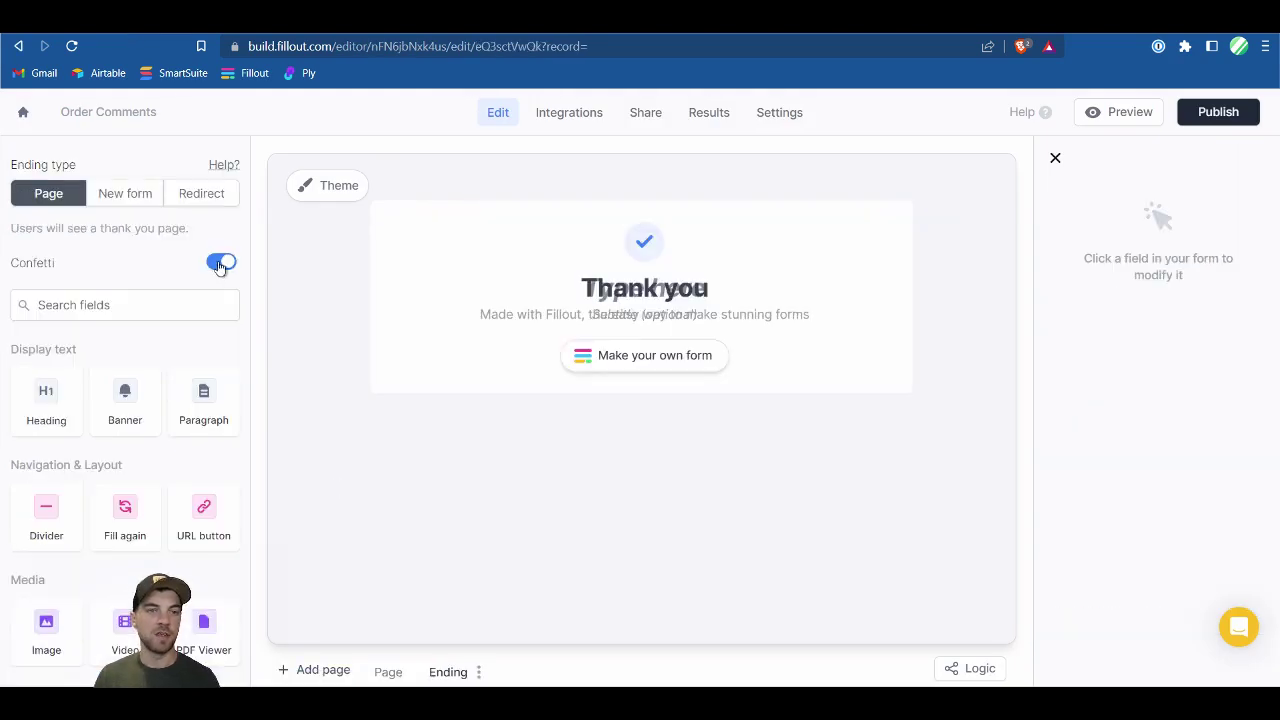
left_click(733, 293)
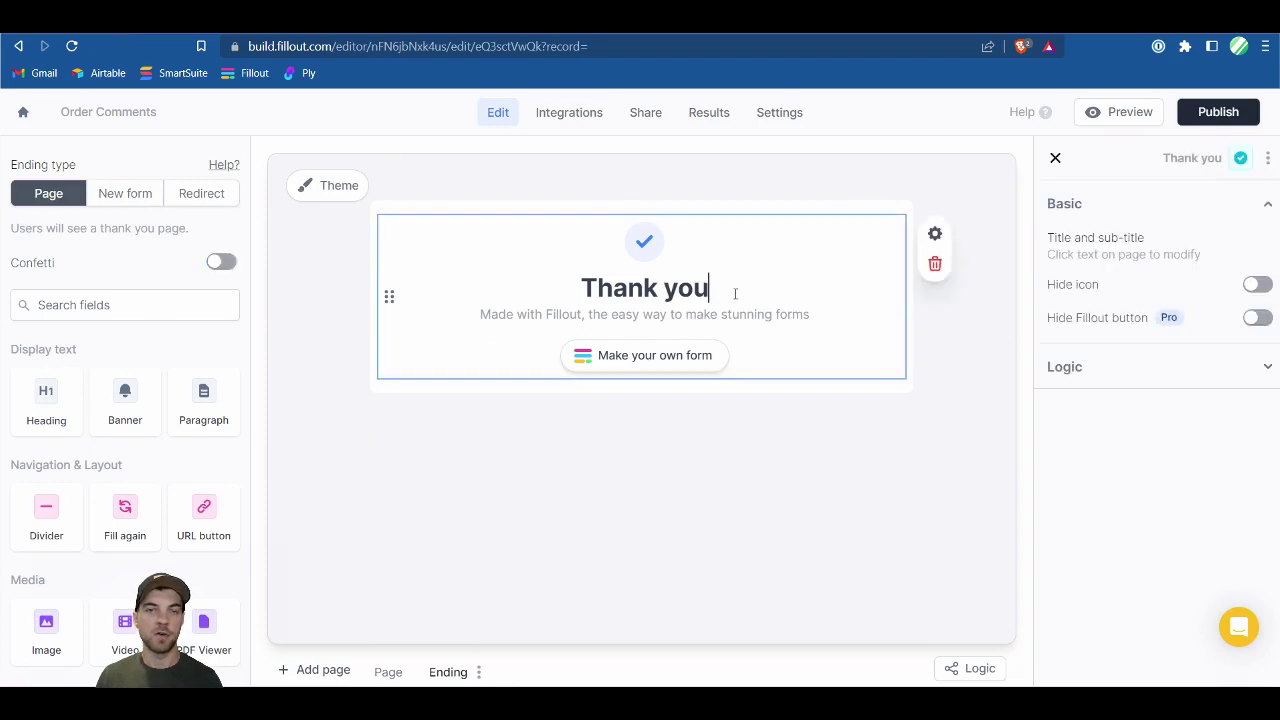
type("the rev")
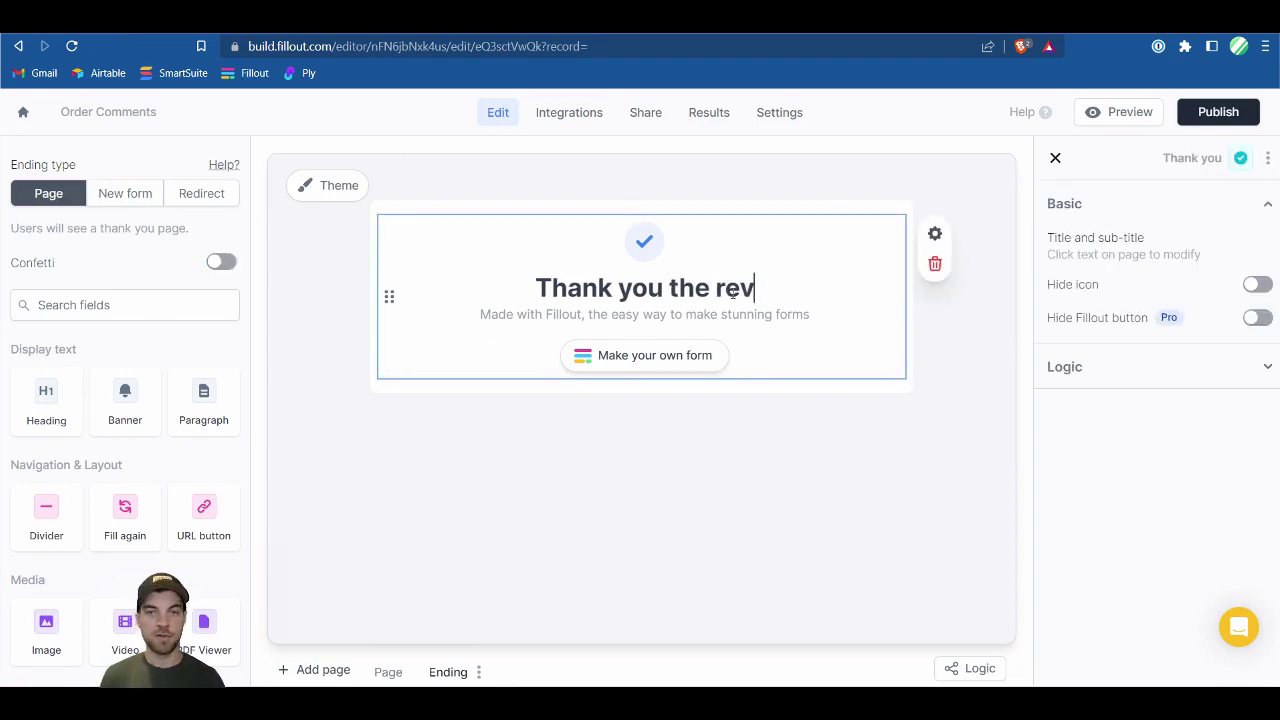
type("iew has been submitted")
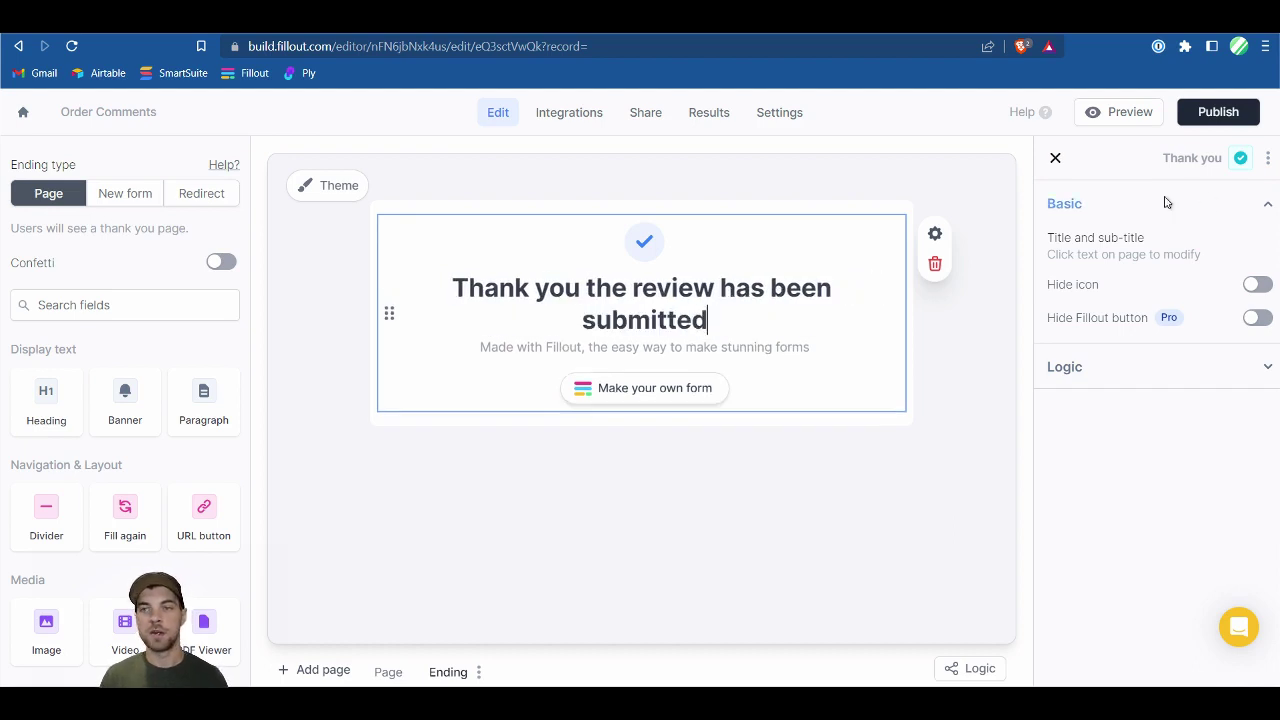
- Publish the Order Comments form and copy its share link containing the record parameter
left_click(1195, 116)
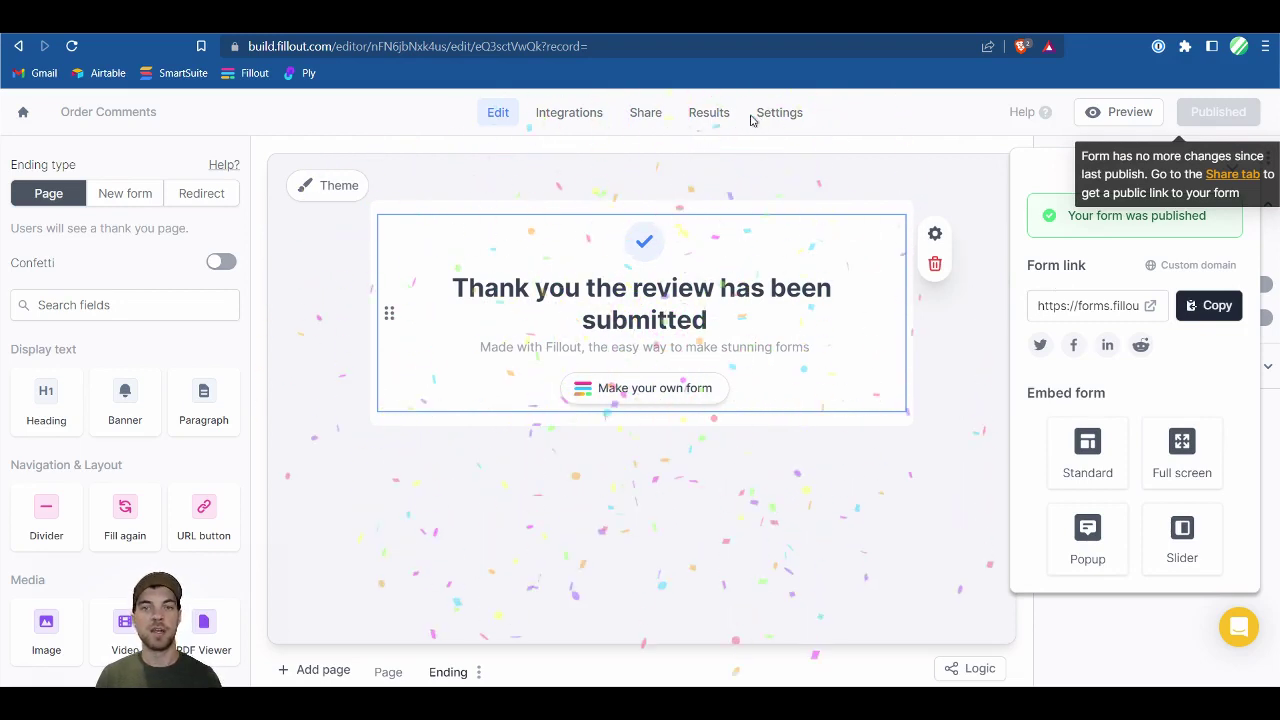
left_click(646, 113)
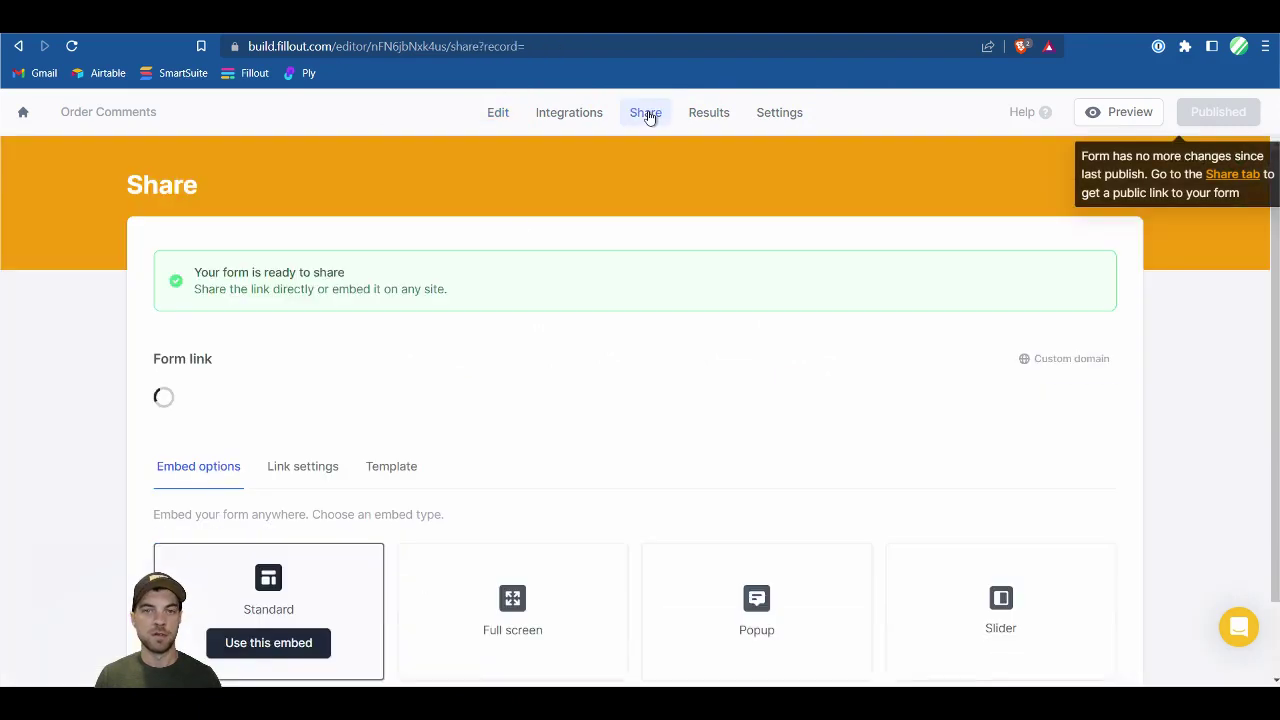
scroll(405, 390, "down", 1)
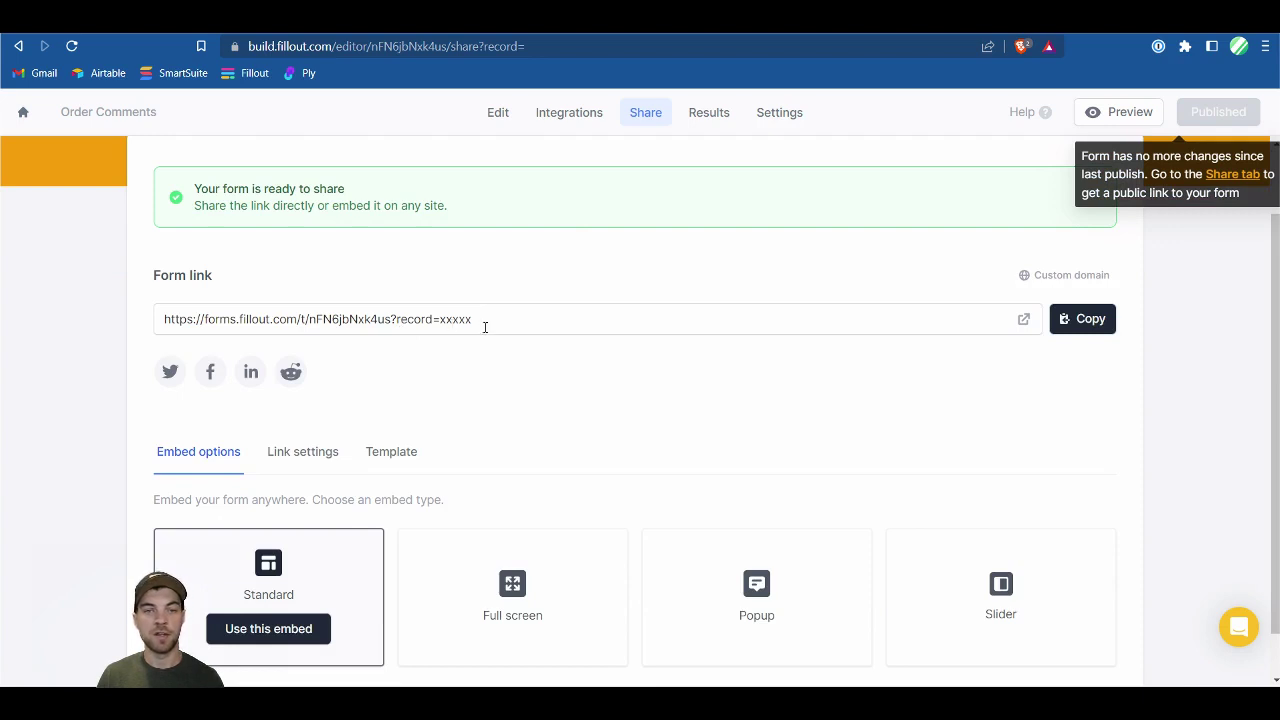
left_click_drag(486, 316, 437, 316)
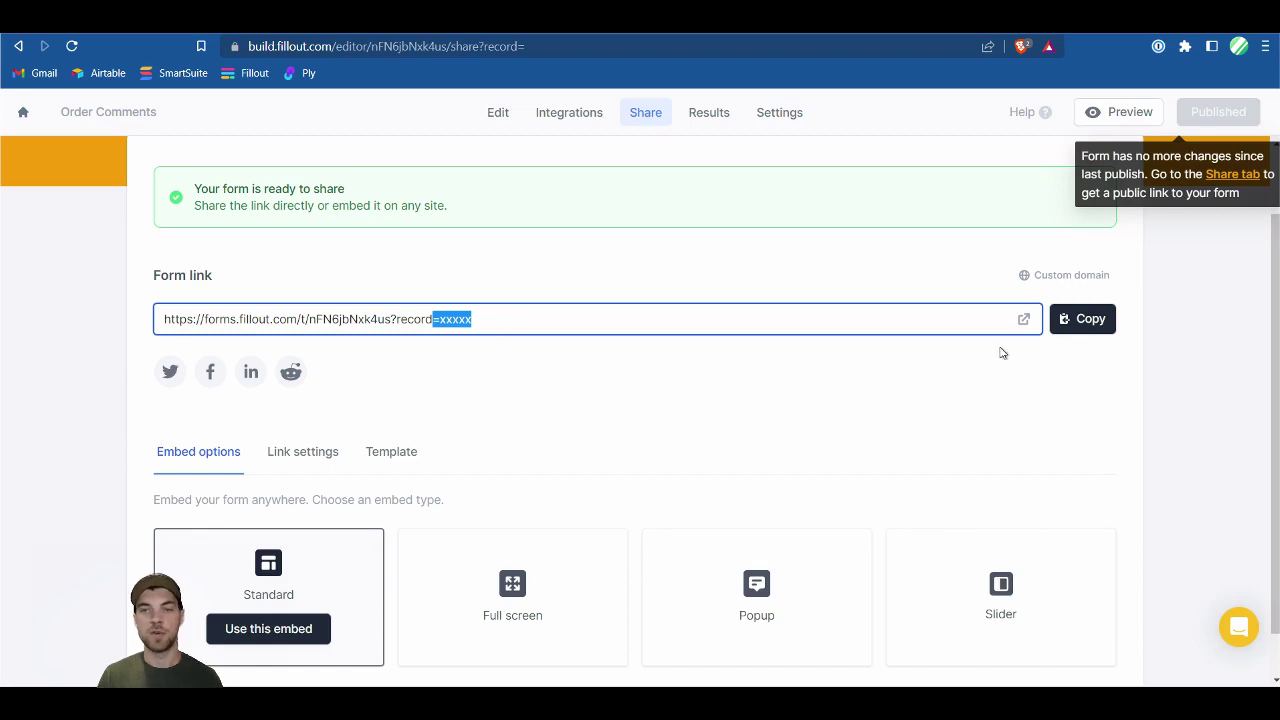
left_click(1091, 319)
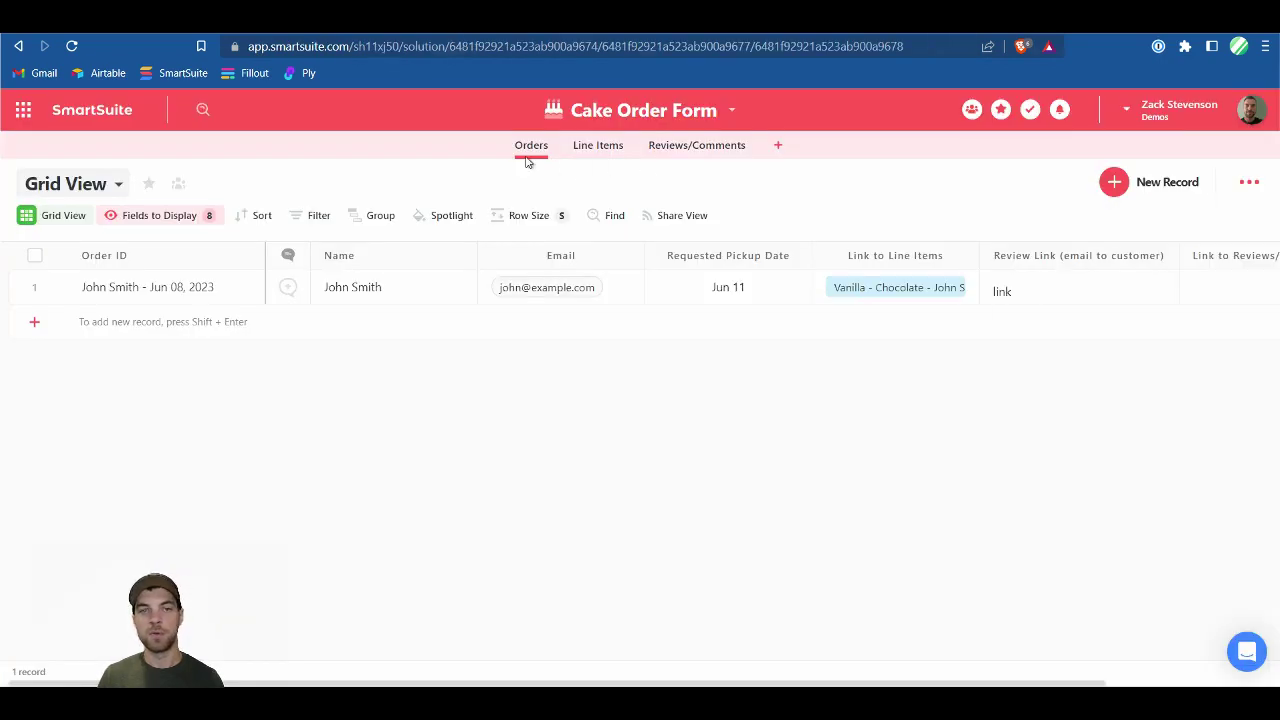
- In SmartSuite's Orders table, replace the Review Link (email to customer) formula with a CONCAT function containing the copied form link in quotes
left_click(1004, 272)
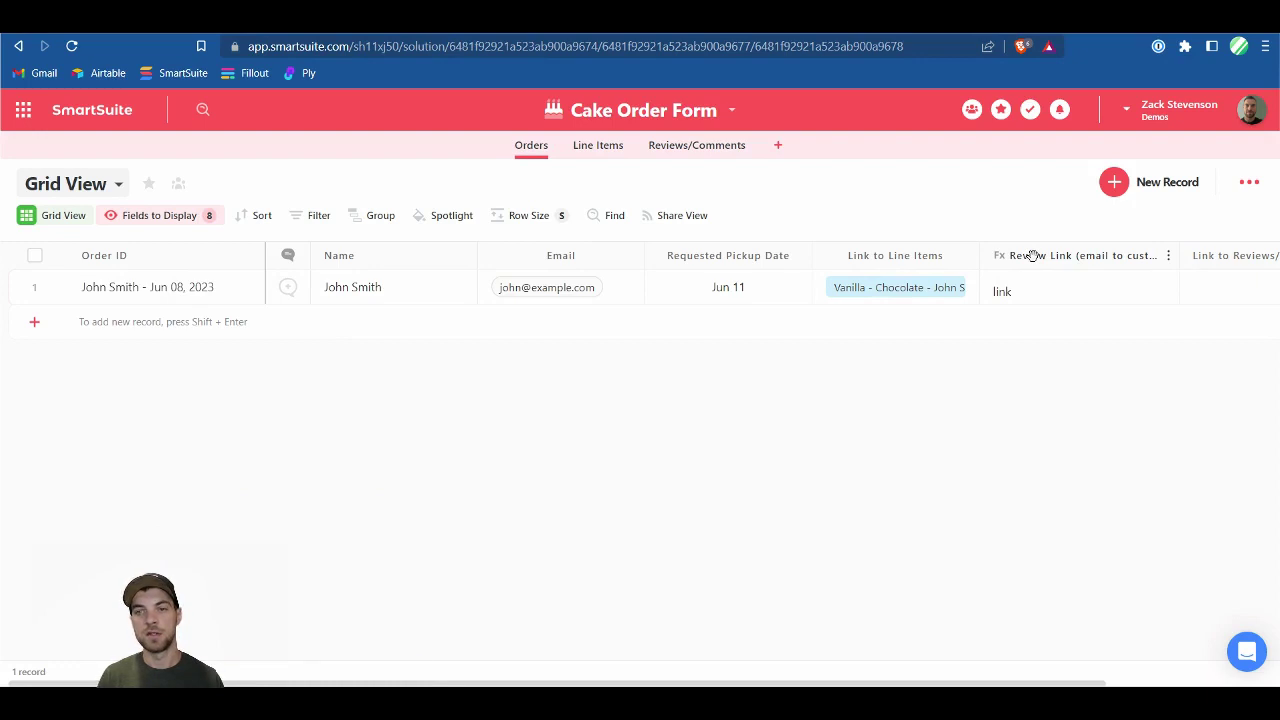
double_click(1034, 258)
left_click(388, 210)
key("ctrl+a")
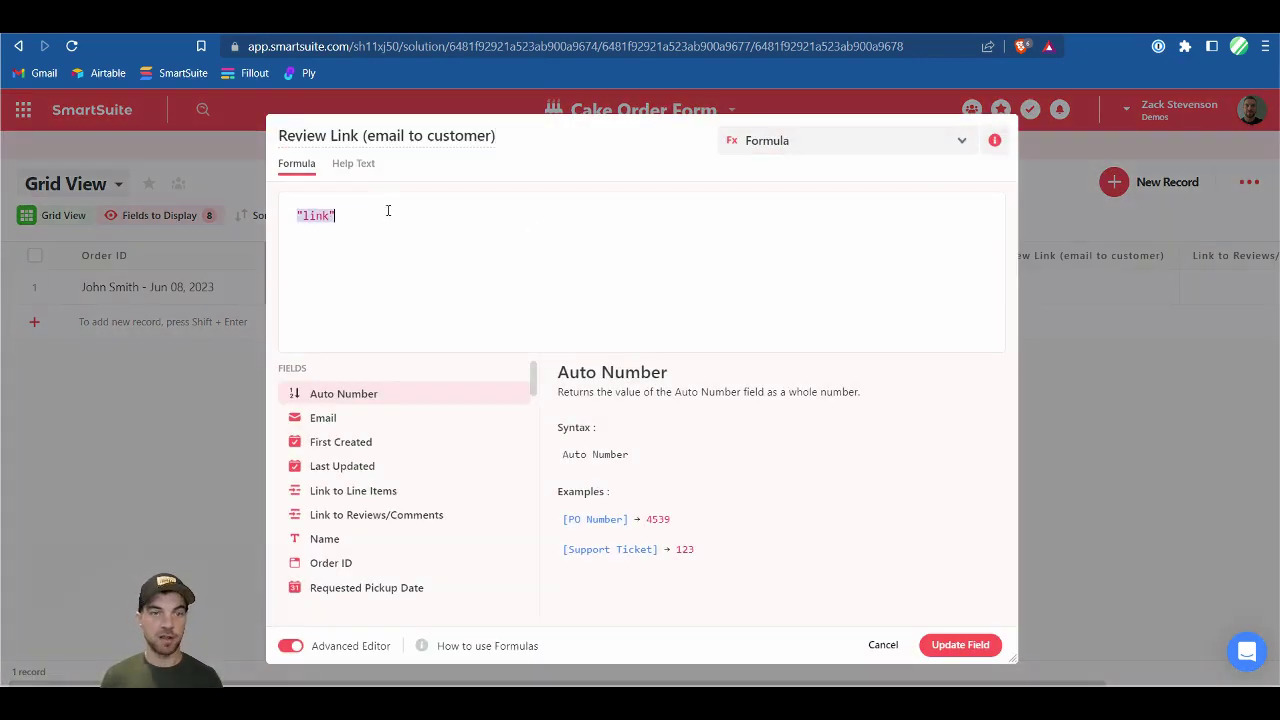
type("conc")
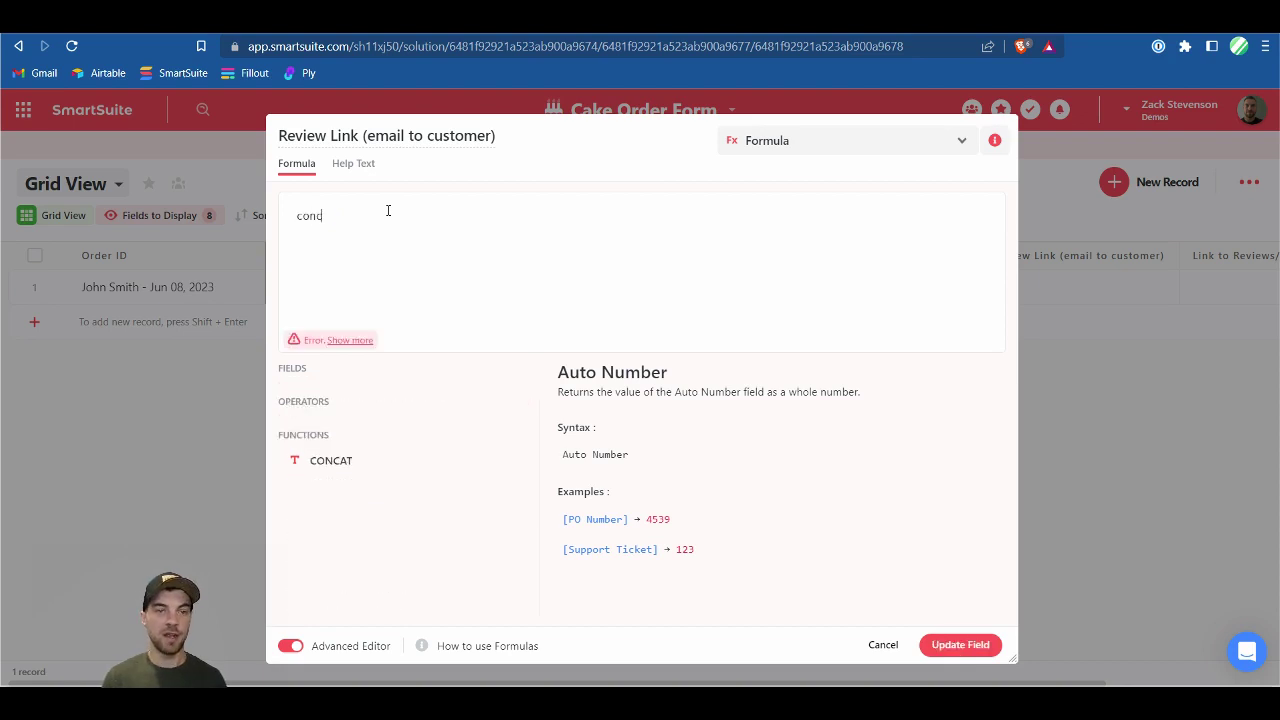
mouse_move(510, 477)
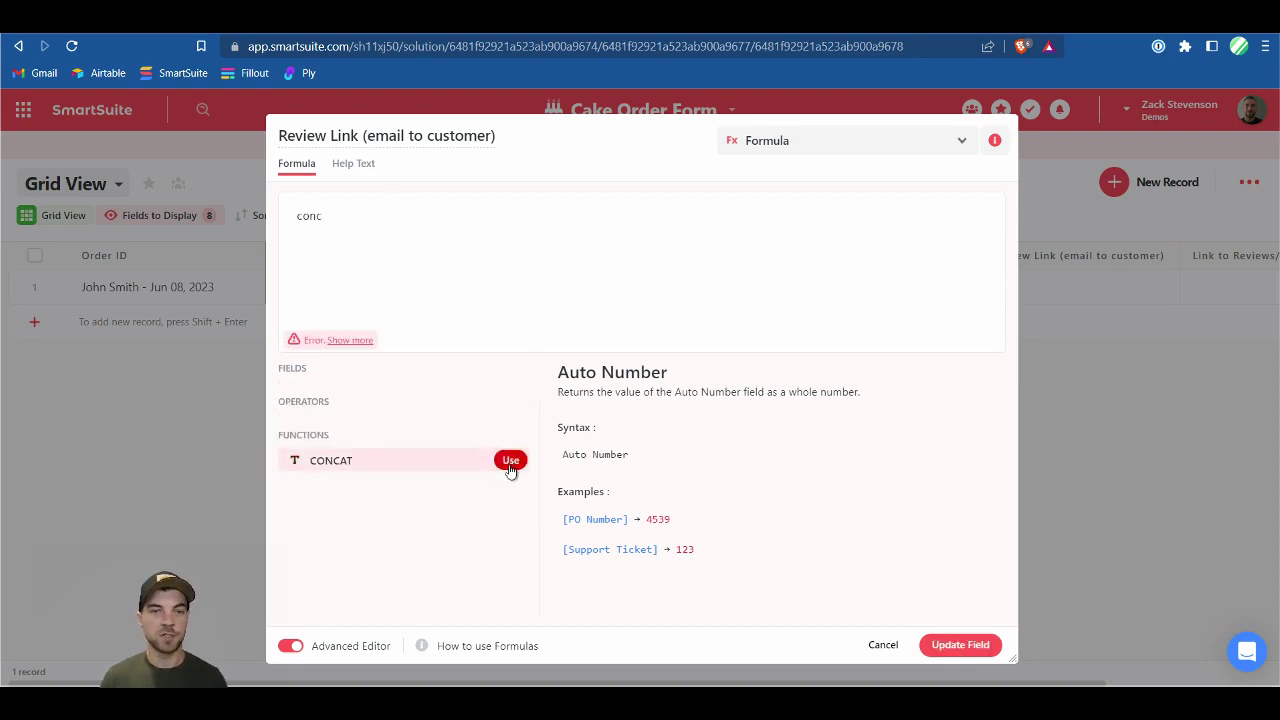
key("Return")
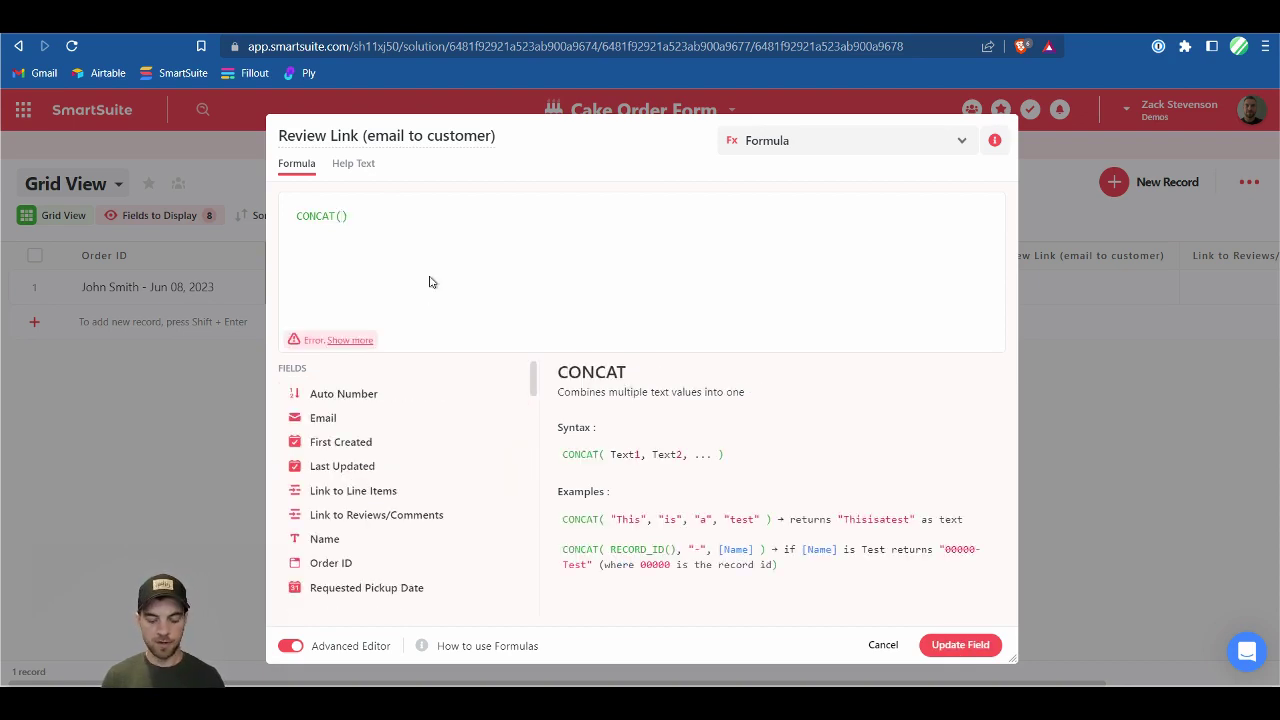
type("\"")
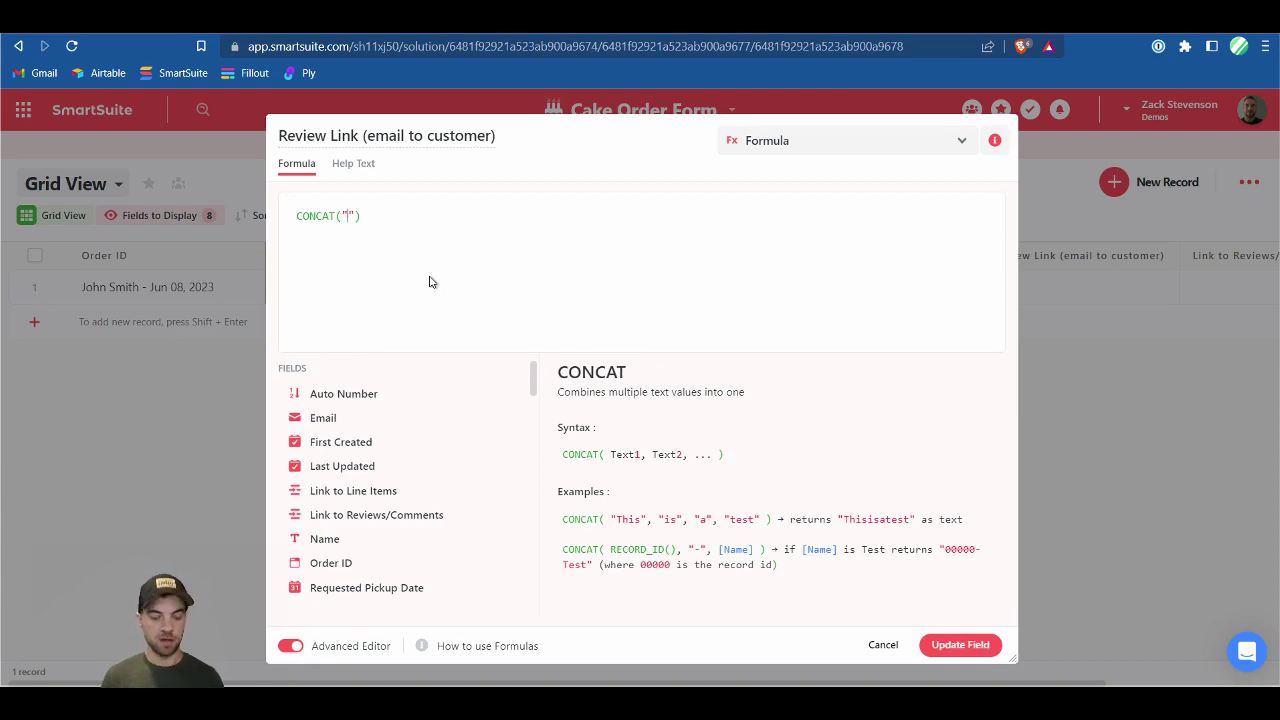
key("ctrl+v")
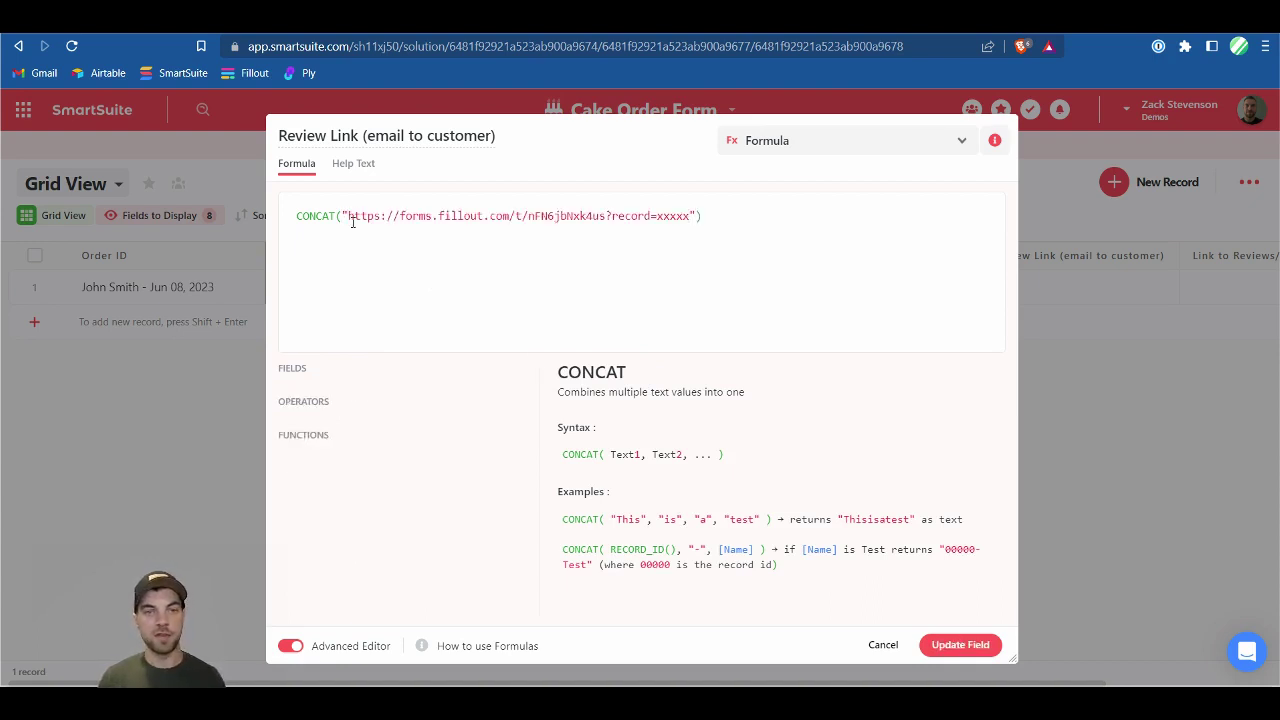
- Replace the xxxxx placeholder in the link with RECORD_ID() as the second CONCAT argument and save the Review Link field
double_click(660, 215)
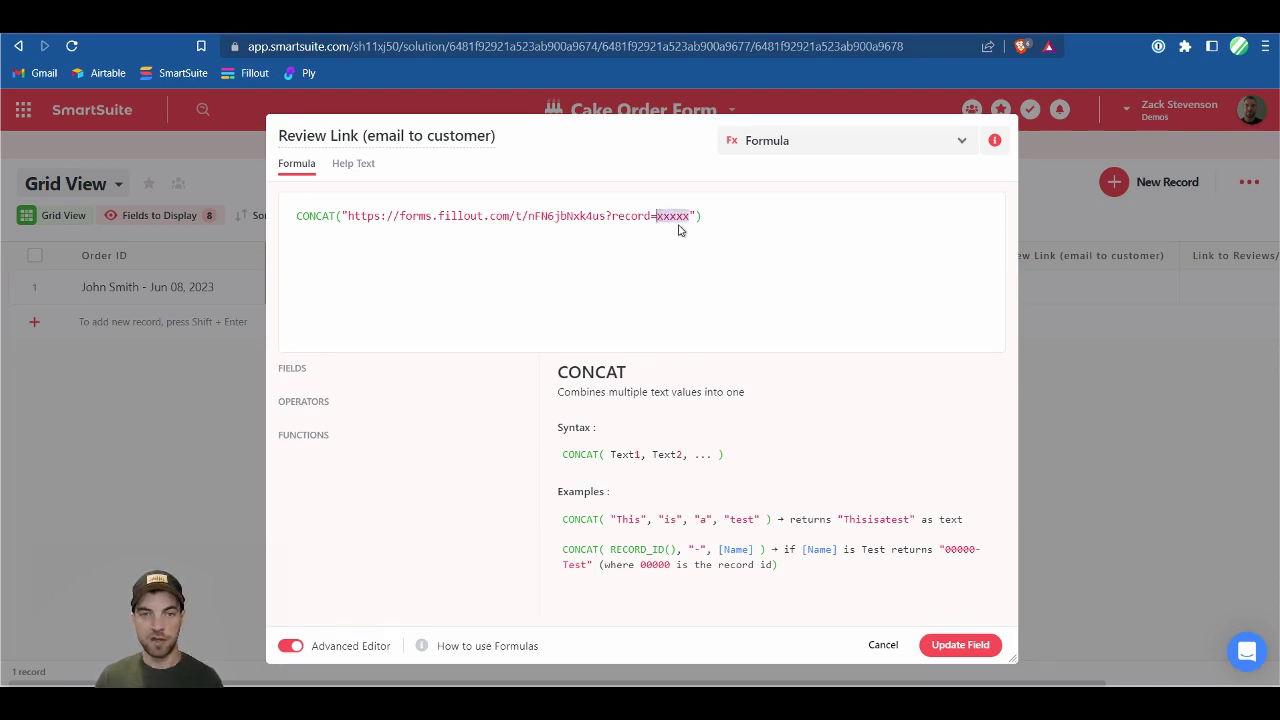
key("BackSpace")
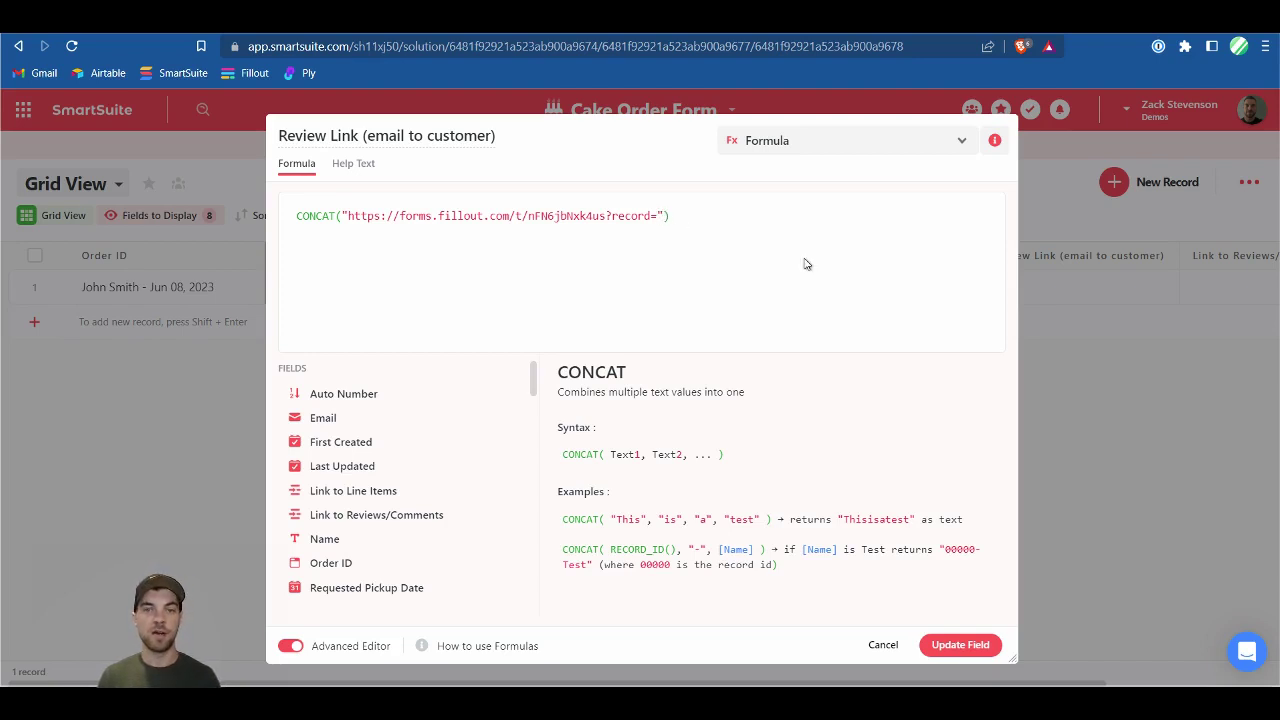
type(",")
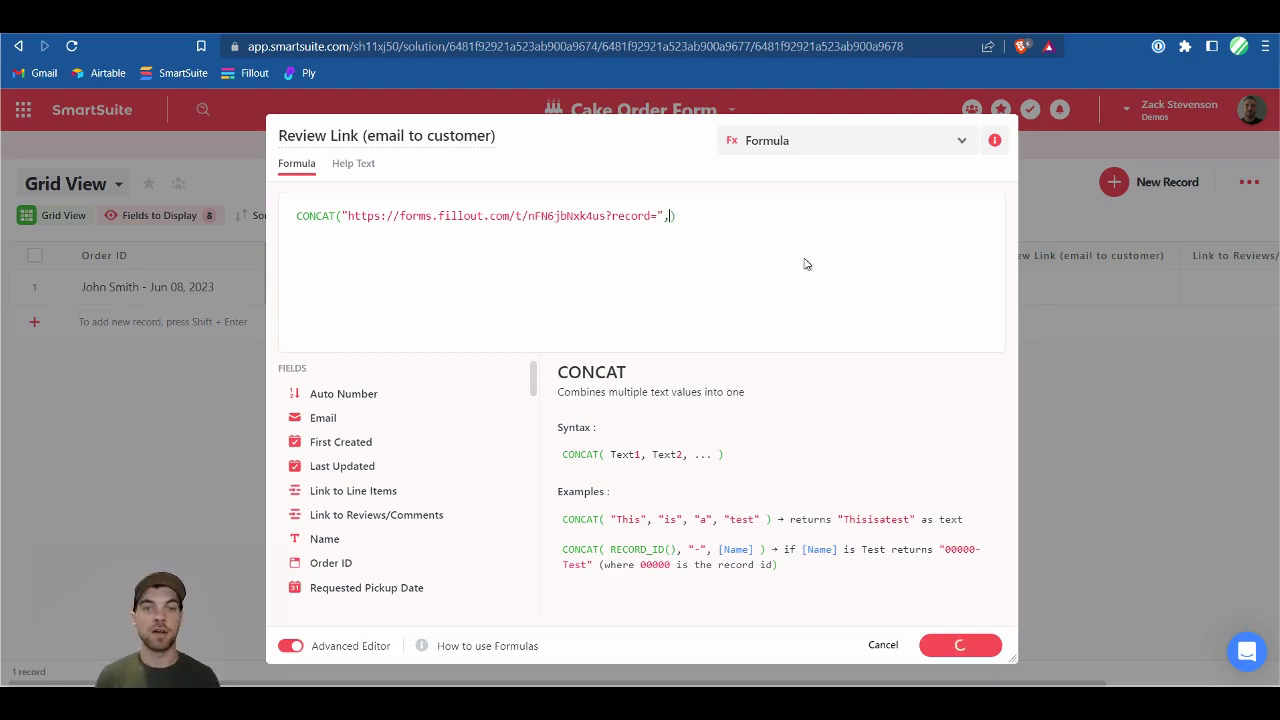
type("rec")
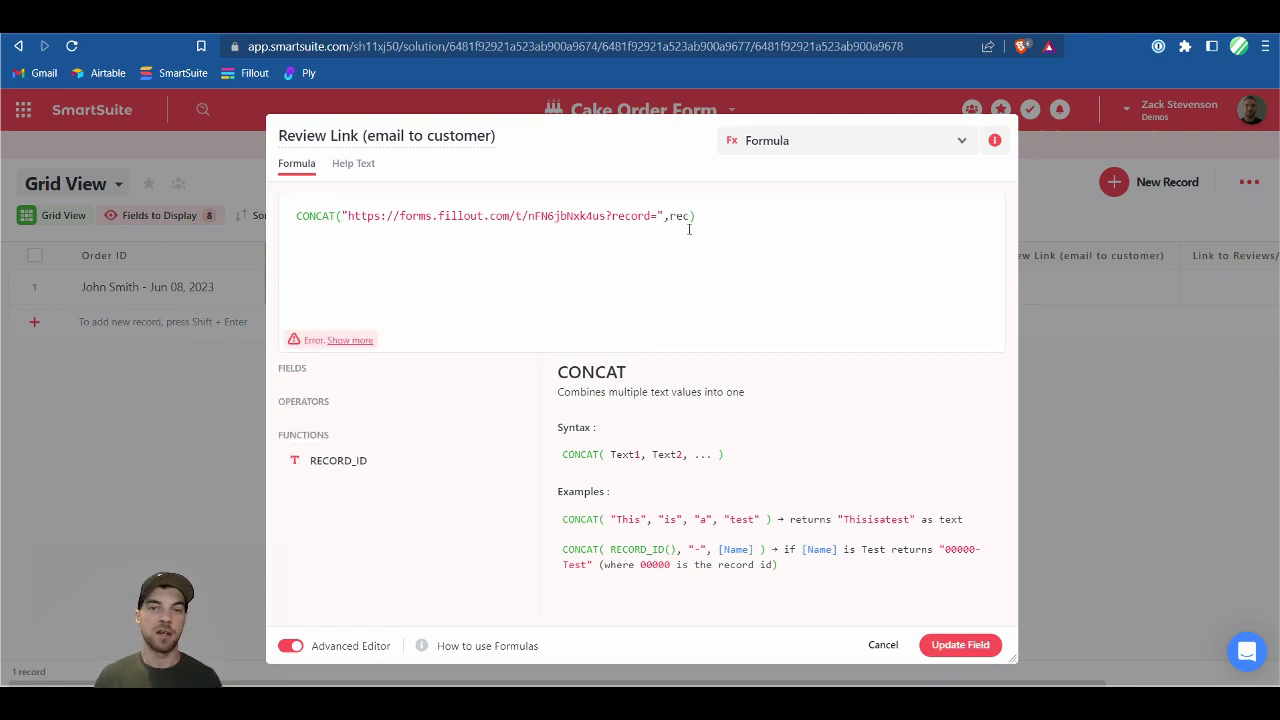
mouse_move(340, 476)
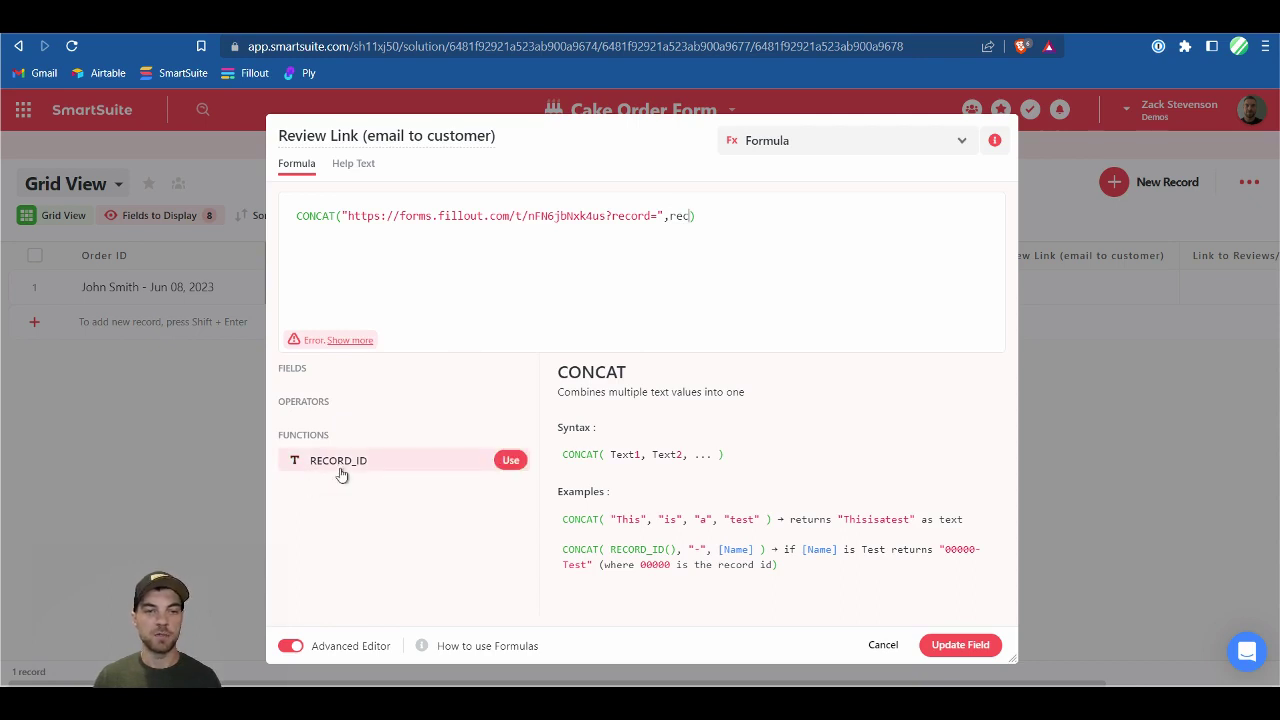
left_click(511, 462)
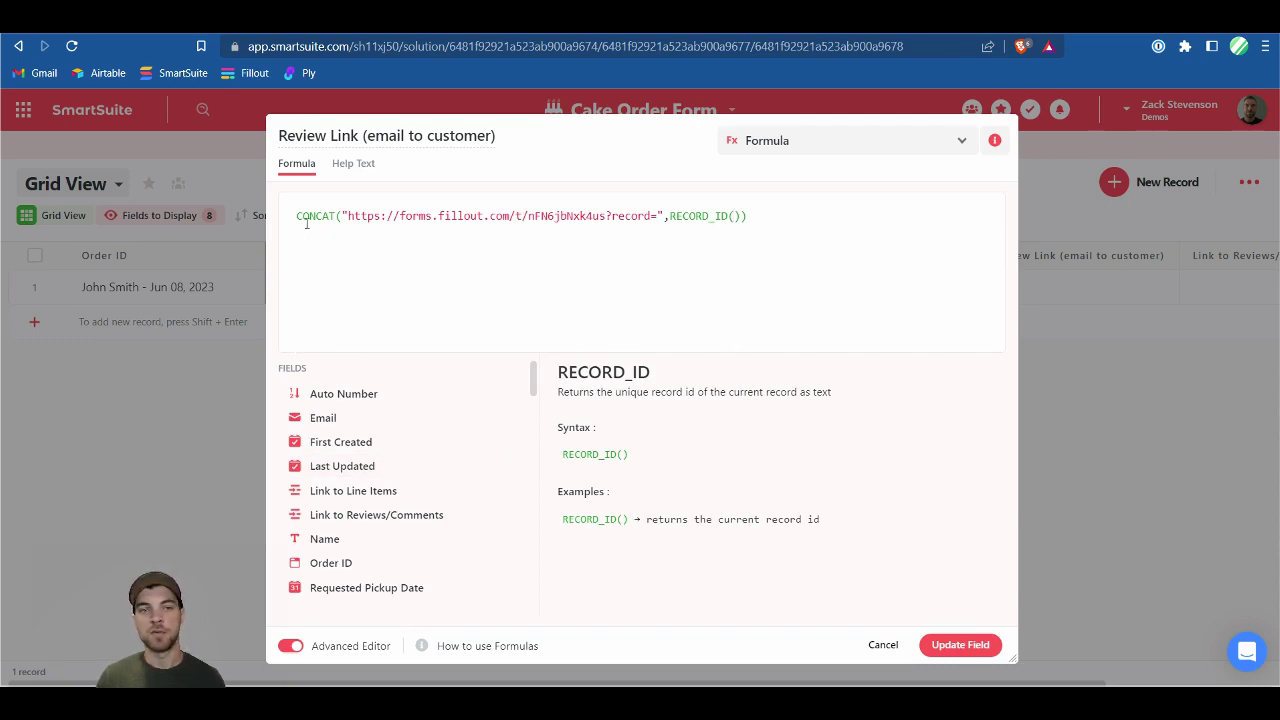
left_click_drag(348, 216, 660, 220)
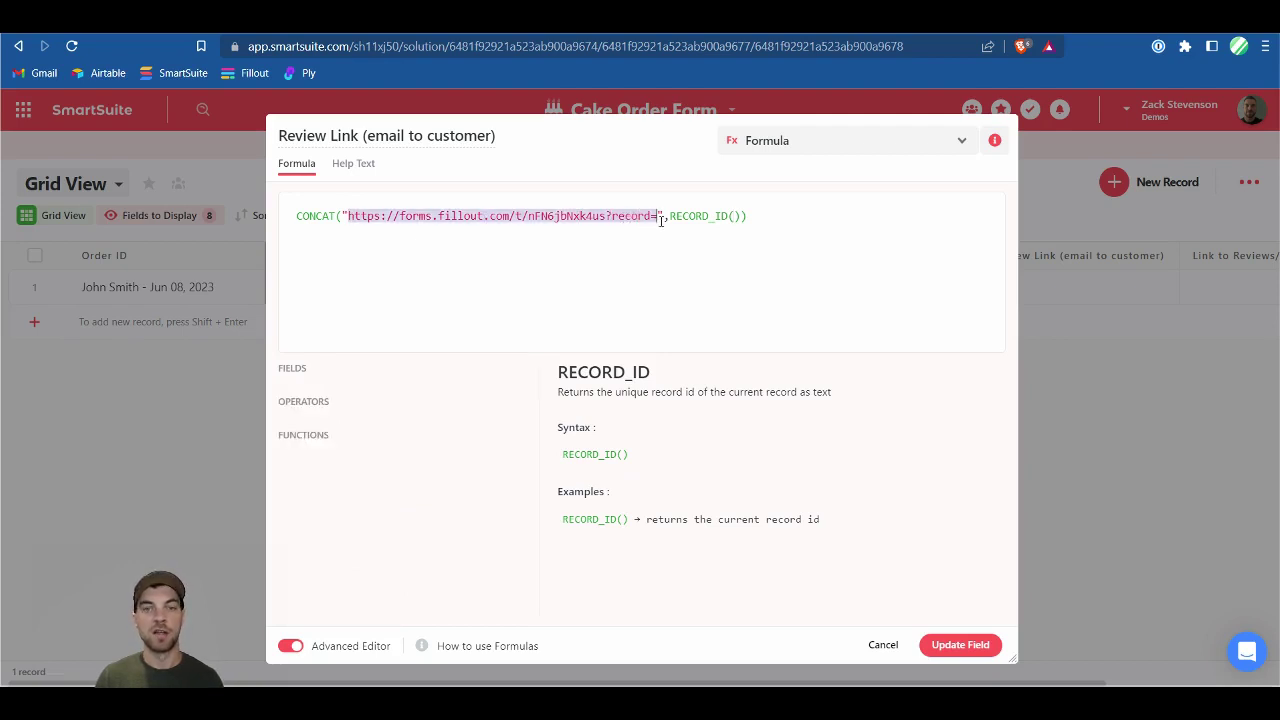
left_click(705, 216)
double_click(705, 216)
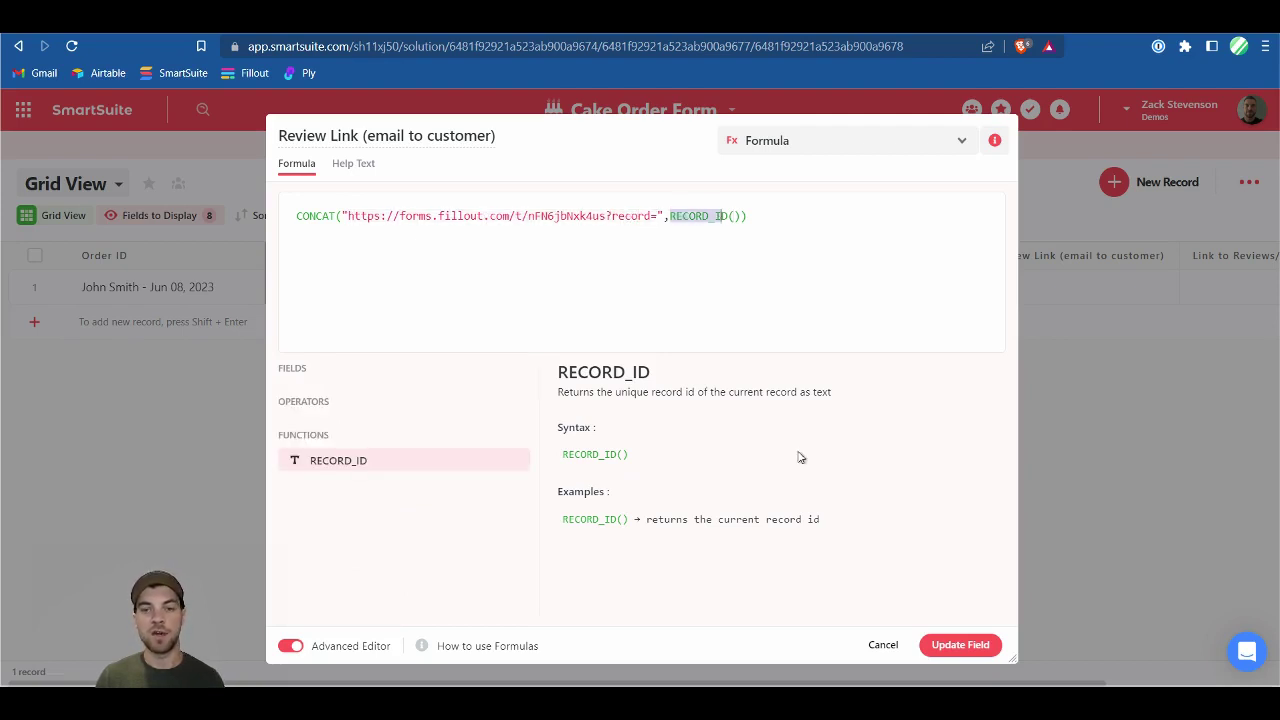
left_click(957, 646)
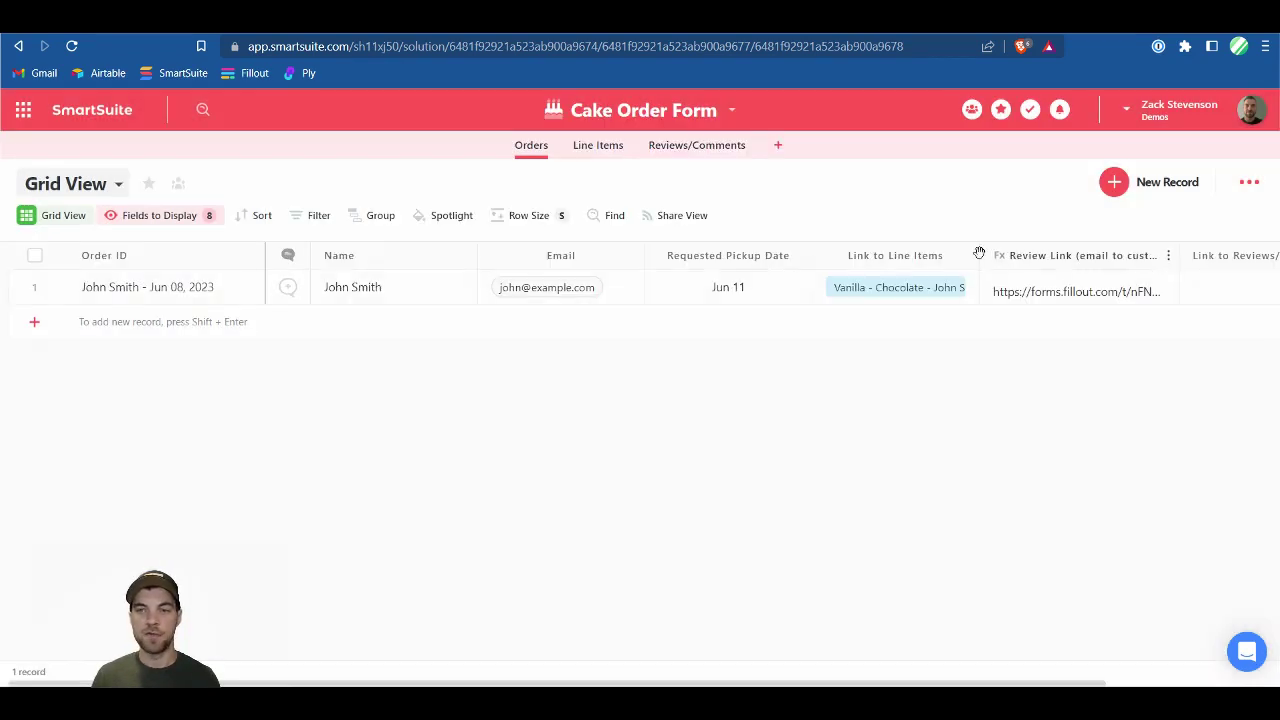
- Narrow the Link to Line Items column and widen the Review Link column enough to show the full URL
left_click_drag(979, 253, 877, 253)
left_click_drag(1067, 249, 1252, 257)
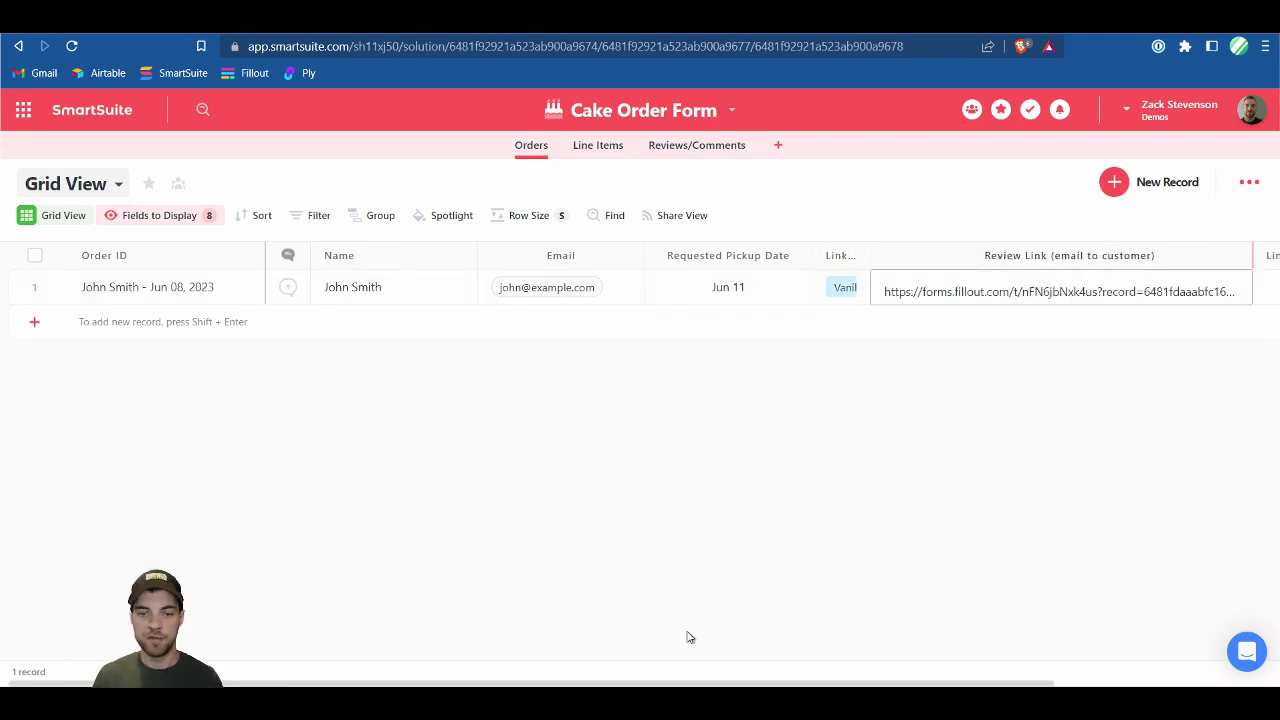
left_click_drag(883, 686, 1145, 685)
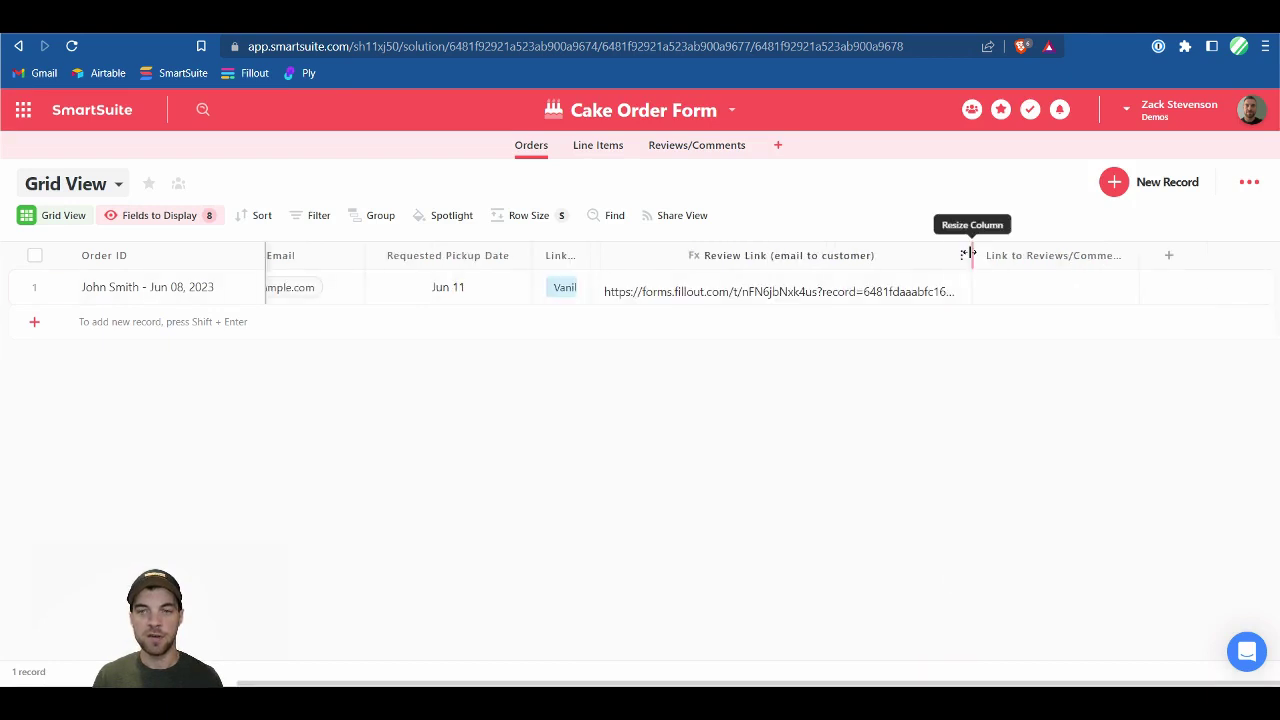
left_click_drag(1002, 257, 1103, 265)
left_click(826, 295)
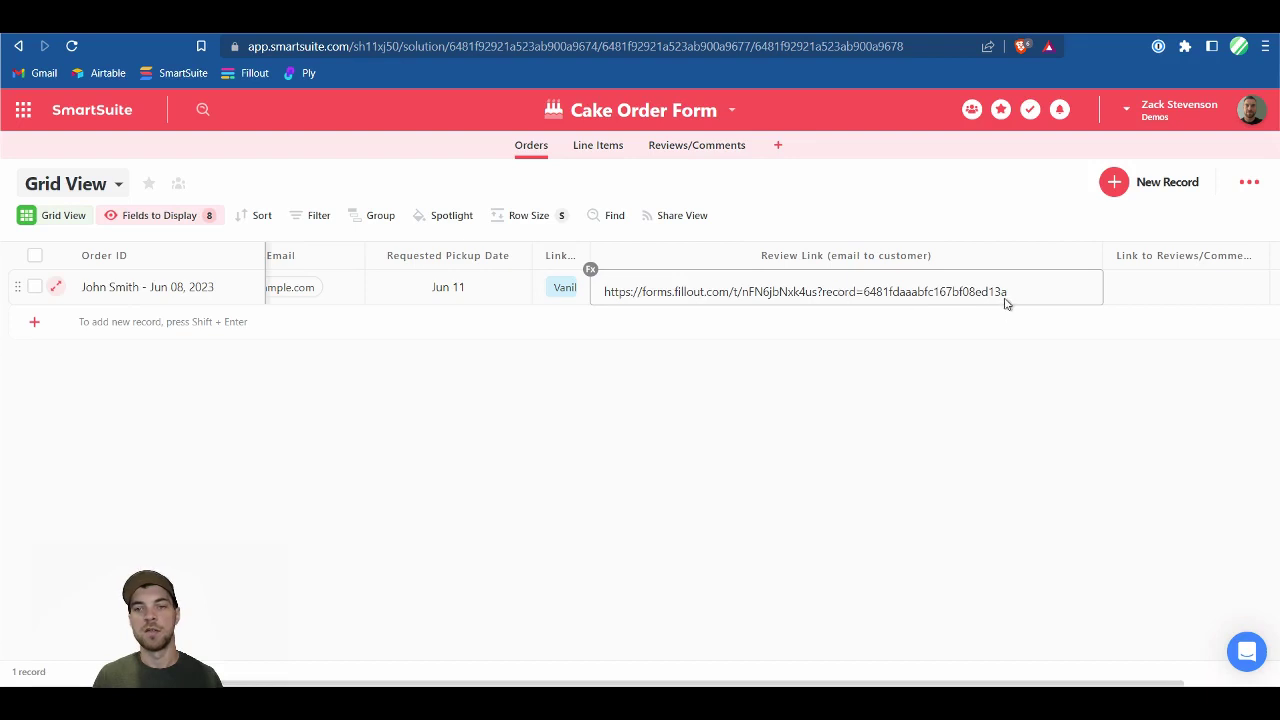
- Copy the order's Review Link URL and open it in a private browser window
left_click(690, 299)
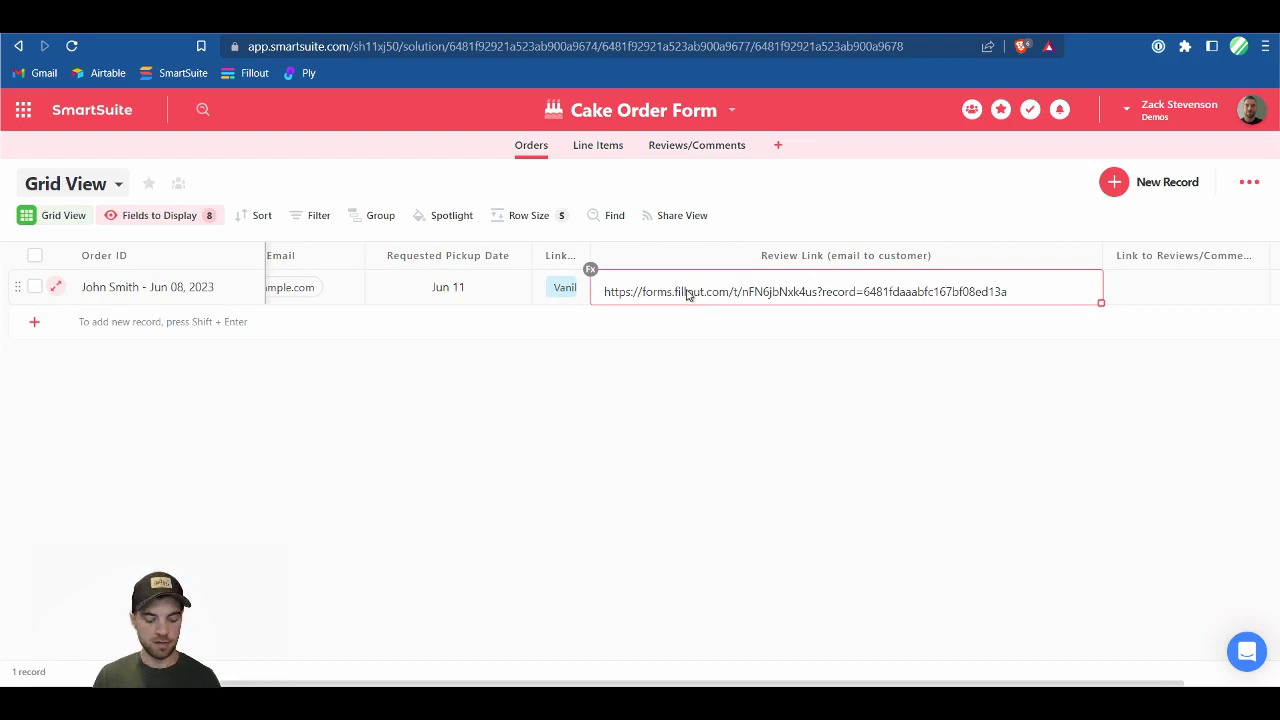
left_click(615, 301)
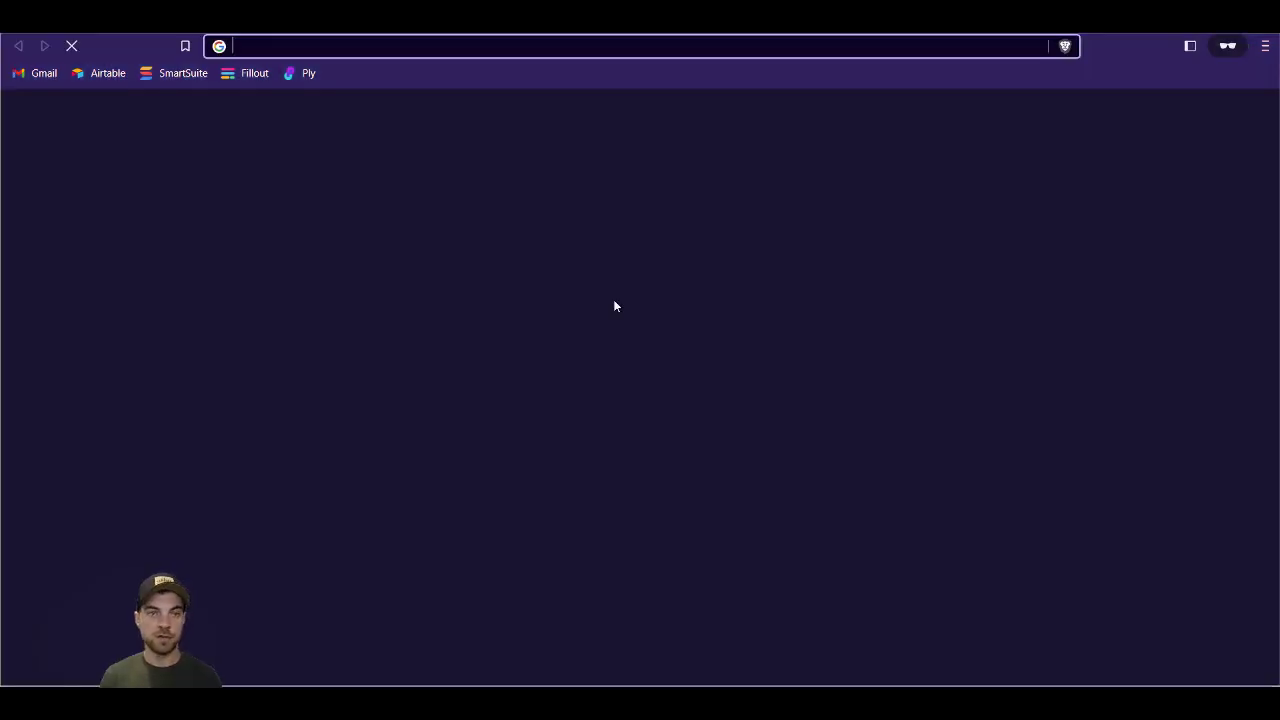
key("ctrl+v")
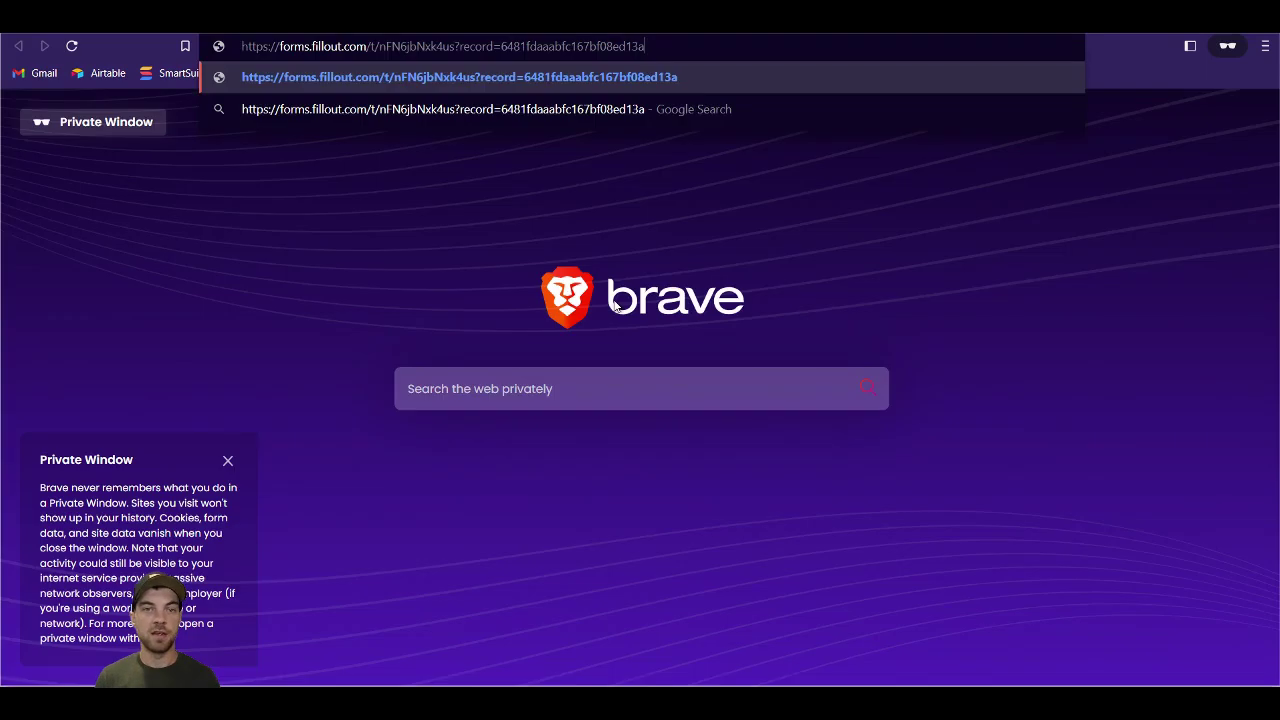
double_click(470, 46)
left_click(521, 46)
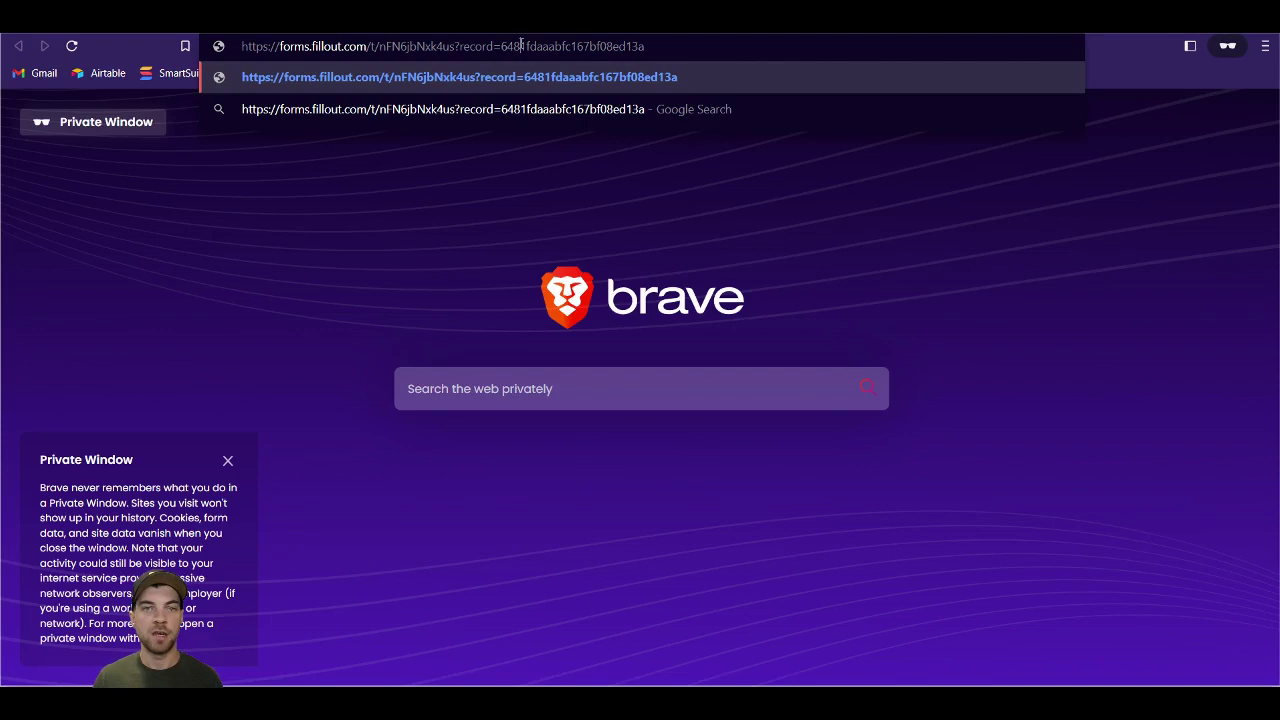
key("Return")
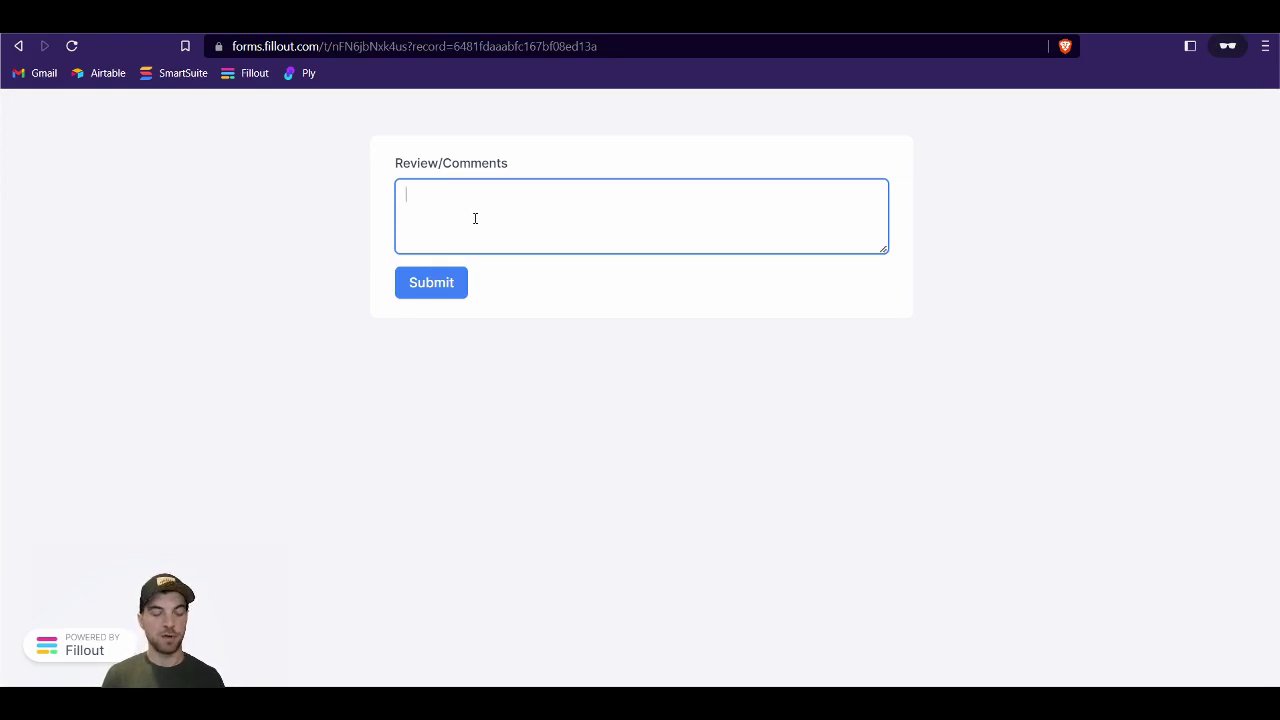
- Enter "This is a test" as the Review/Comments text and submit the review form
type("This is a te")
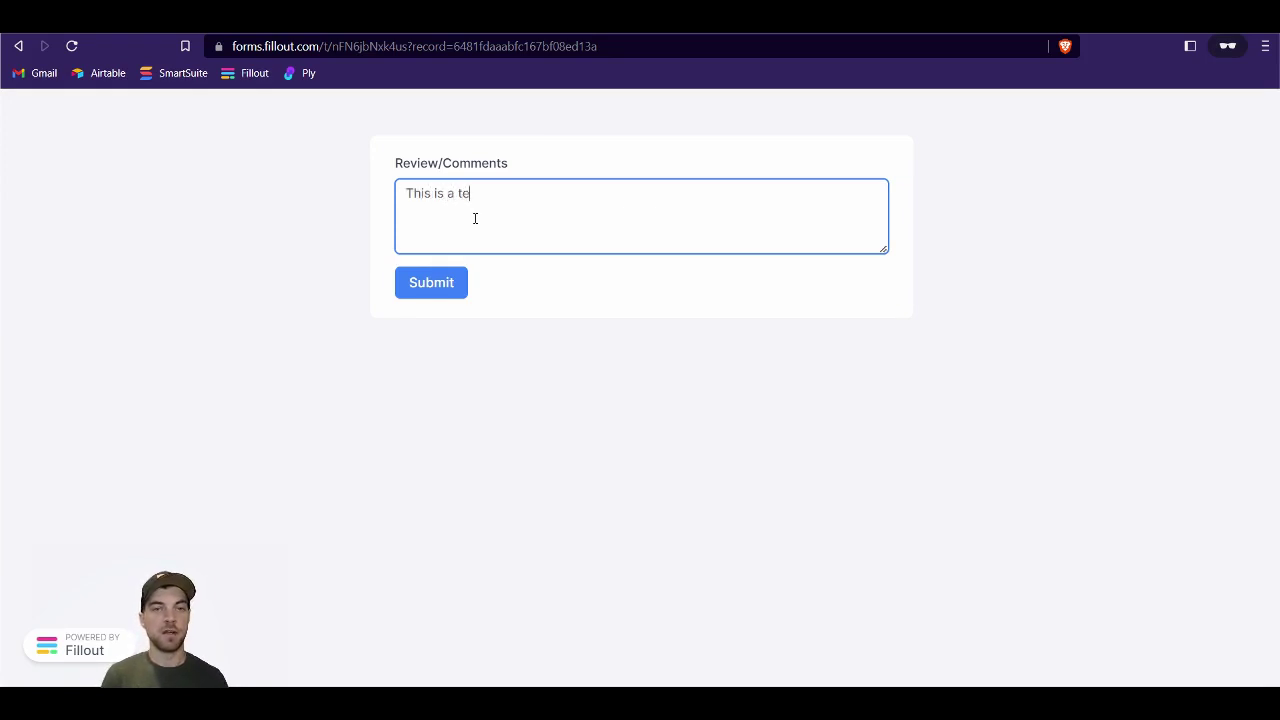
type("st")
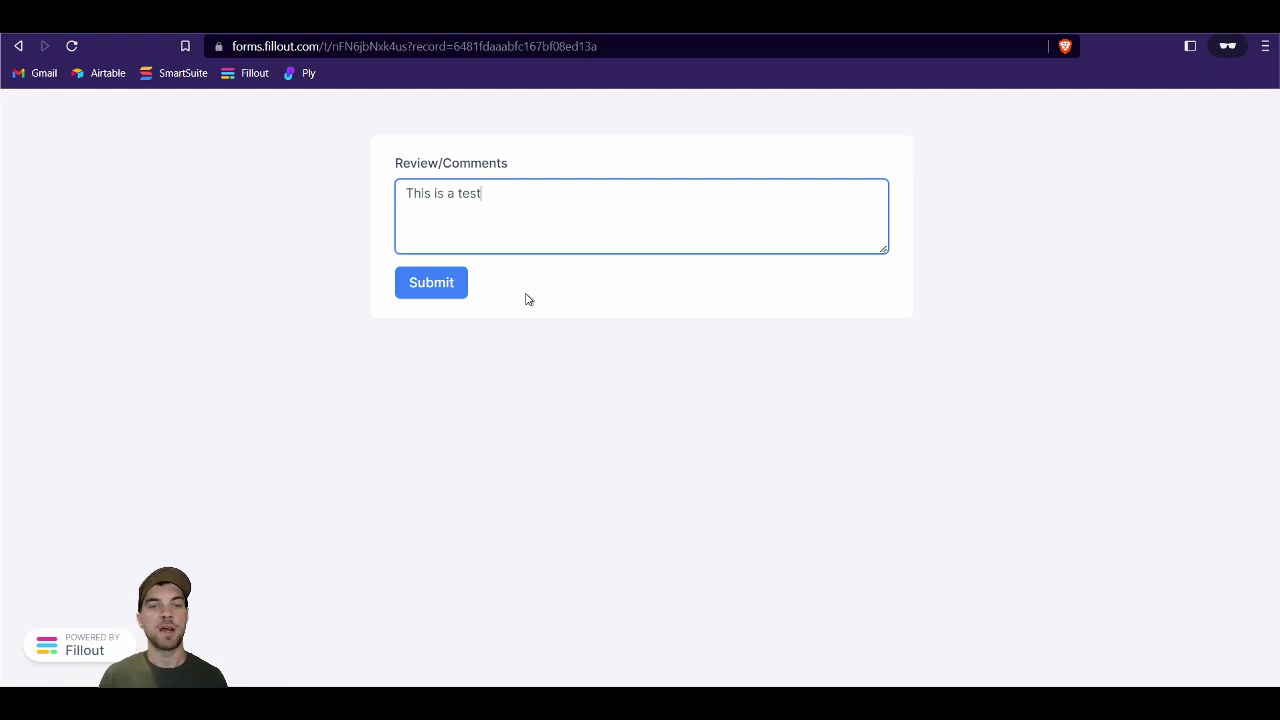
left_click(445, 289)
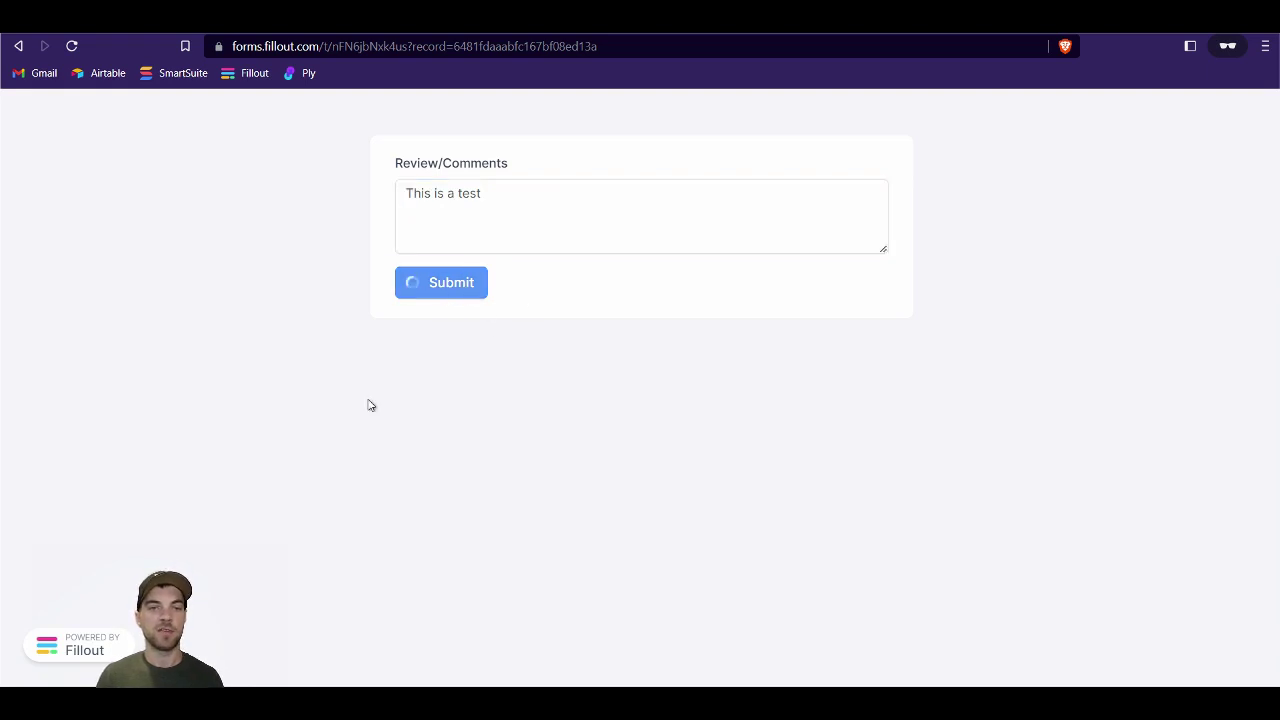
- Back in SmartSuite, examine the review record linked to the order, close it, and open the Reviews/Comments table to check its entry
key("alt+Tab")
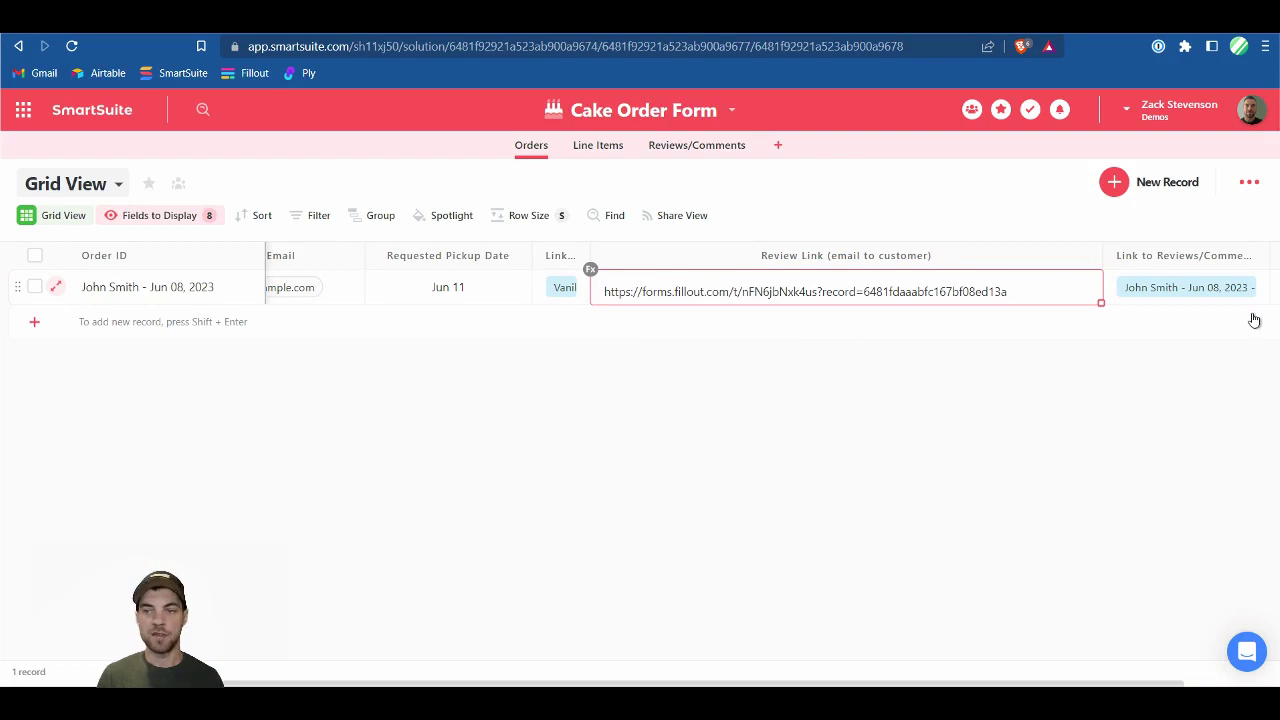
left_click(1146, 302)
left_click(1136, 295)
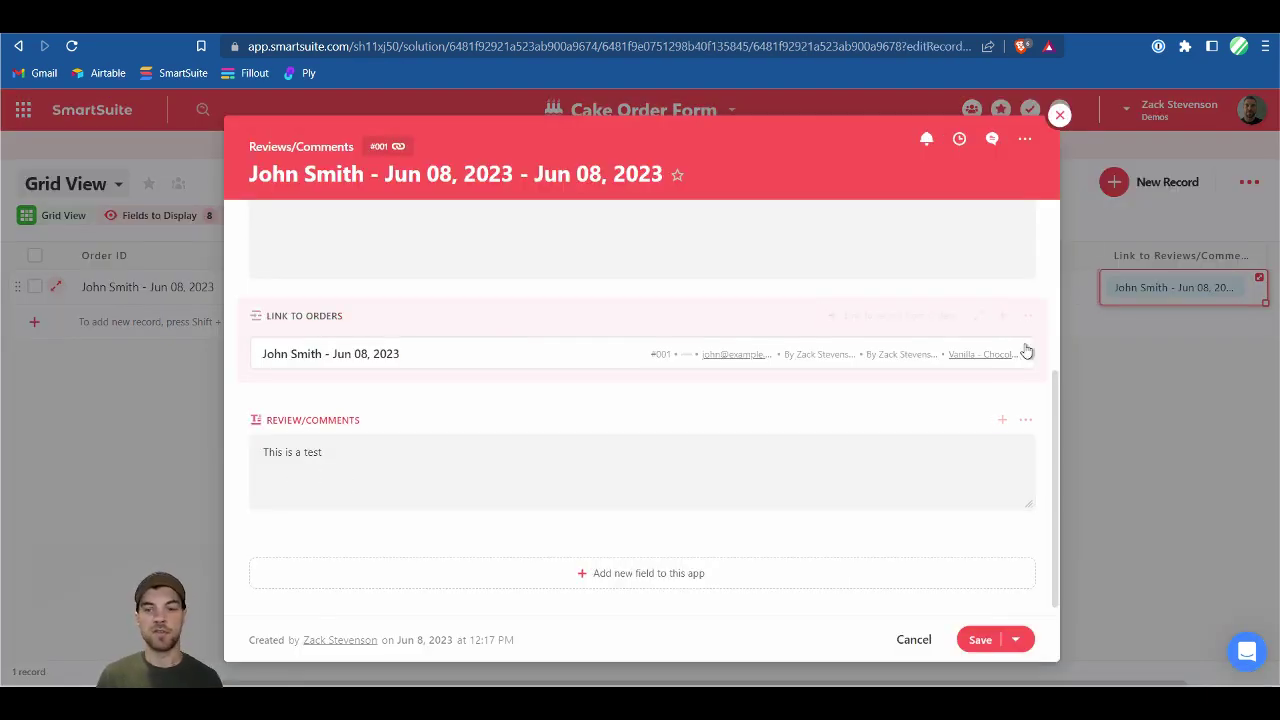
left_click(1059, 116)
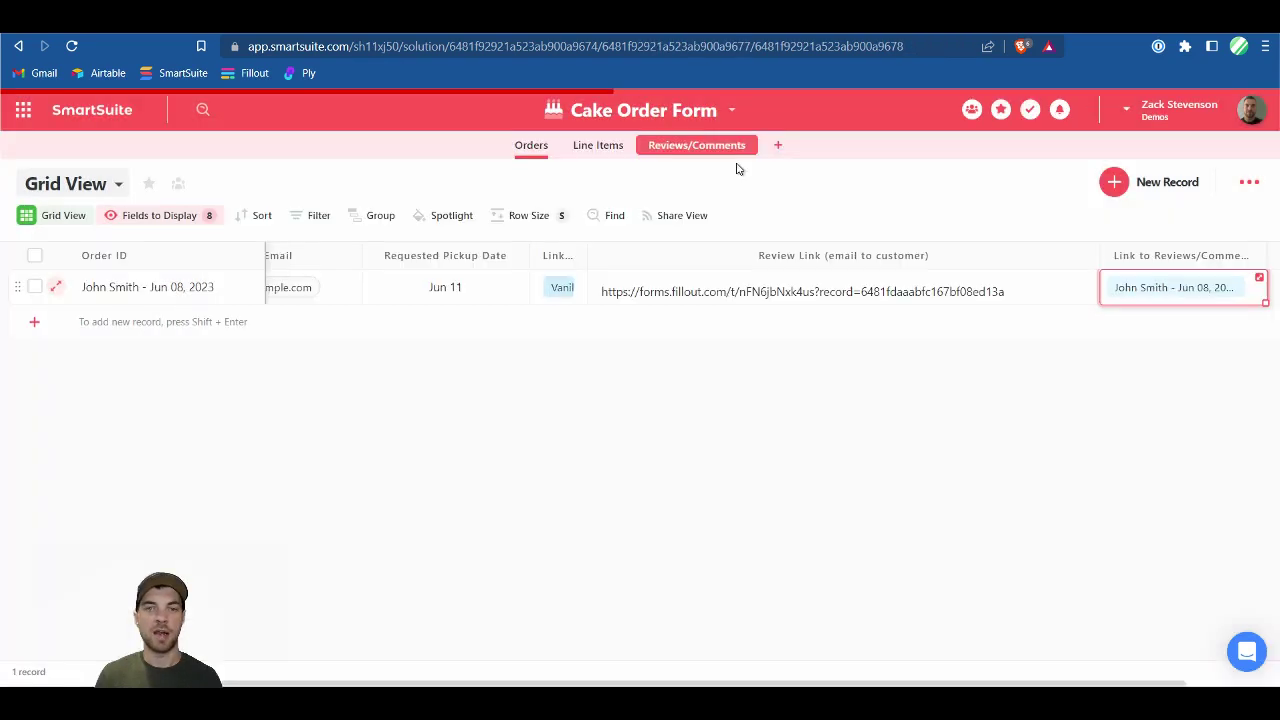
left_click(726, 151)
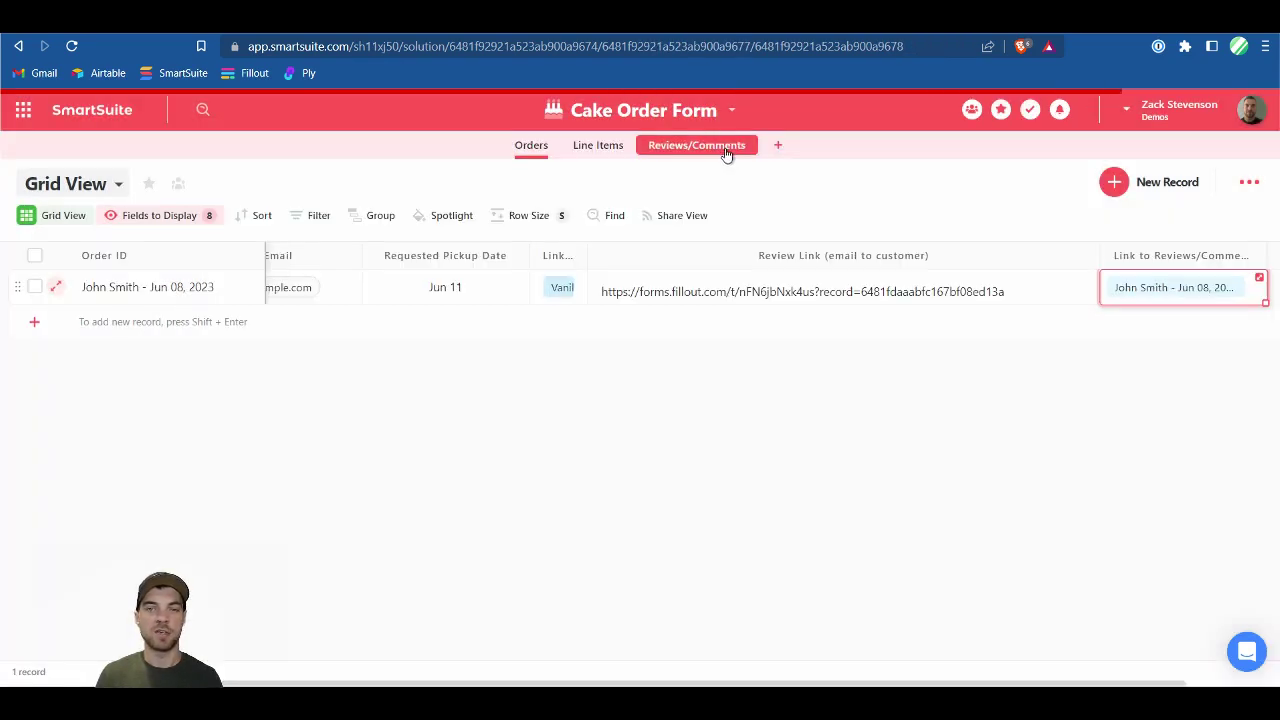
left_click(308, 298)
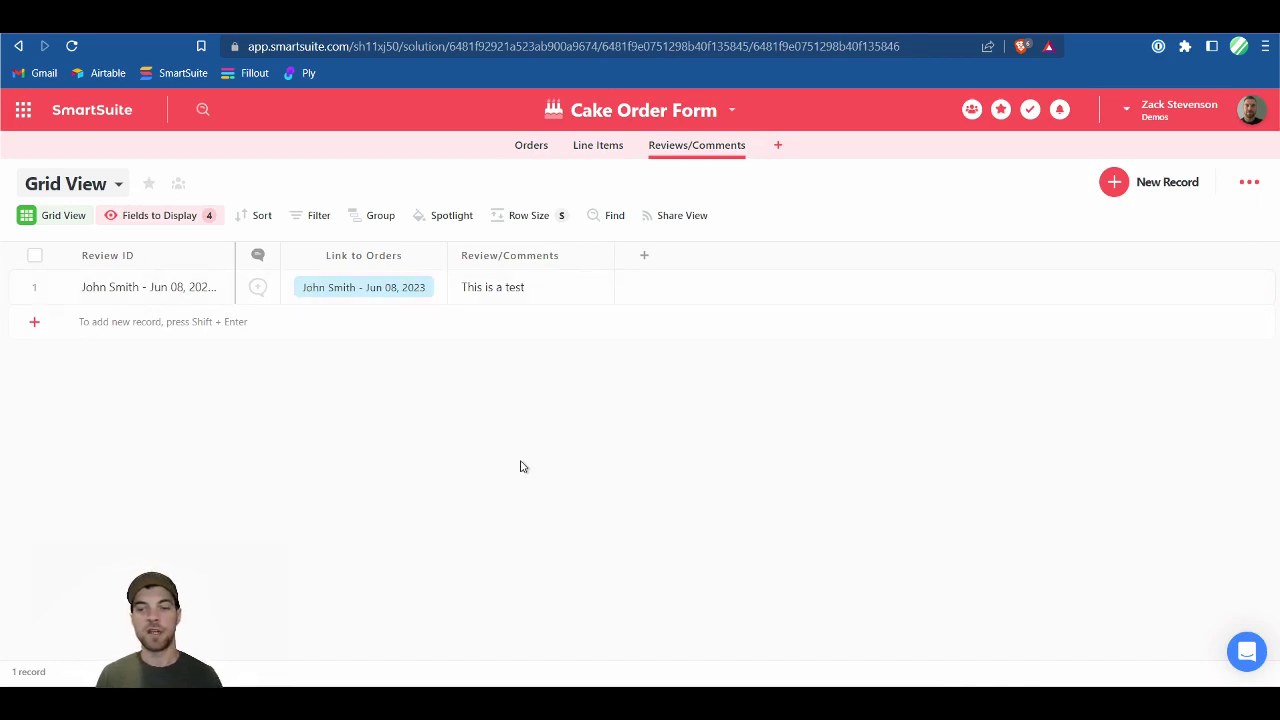